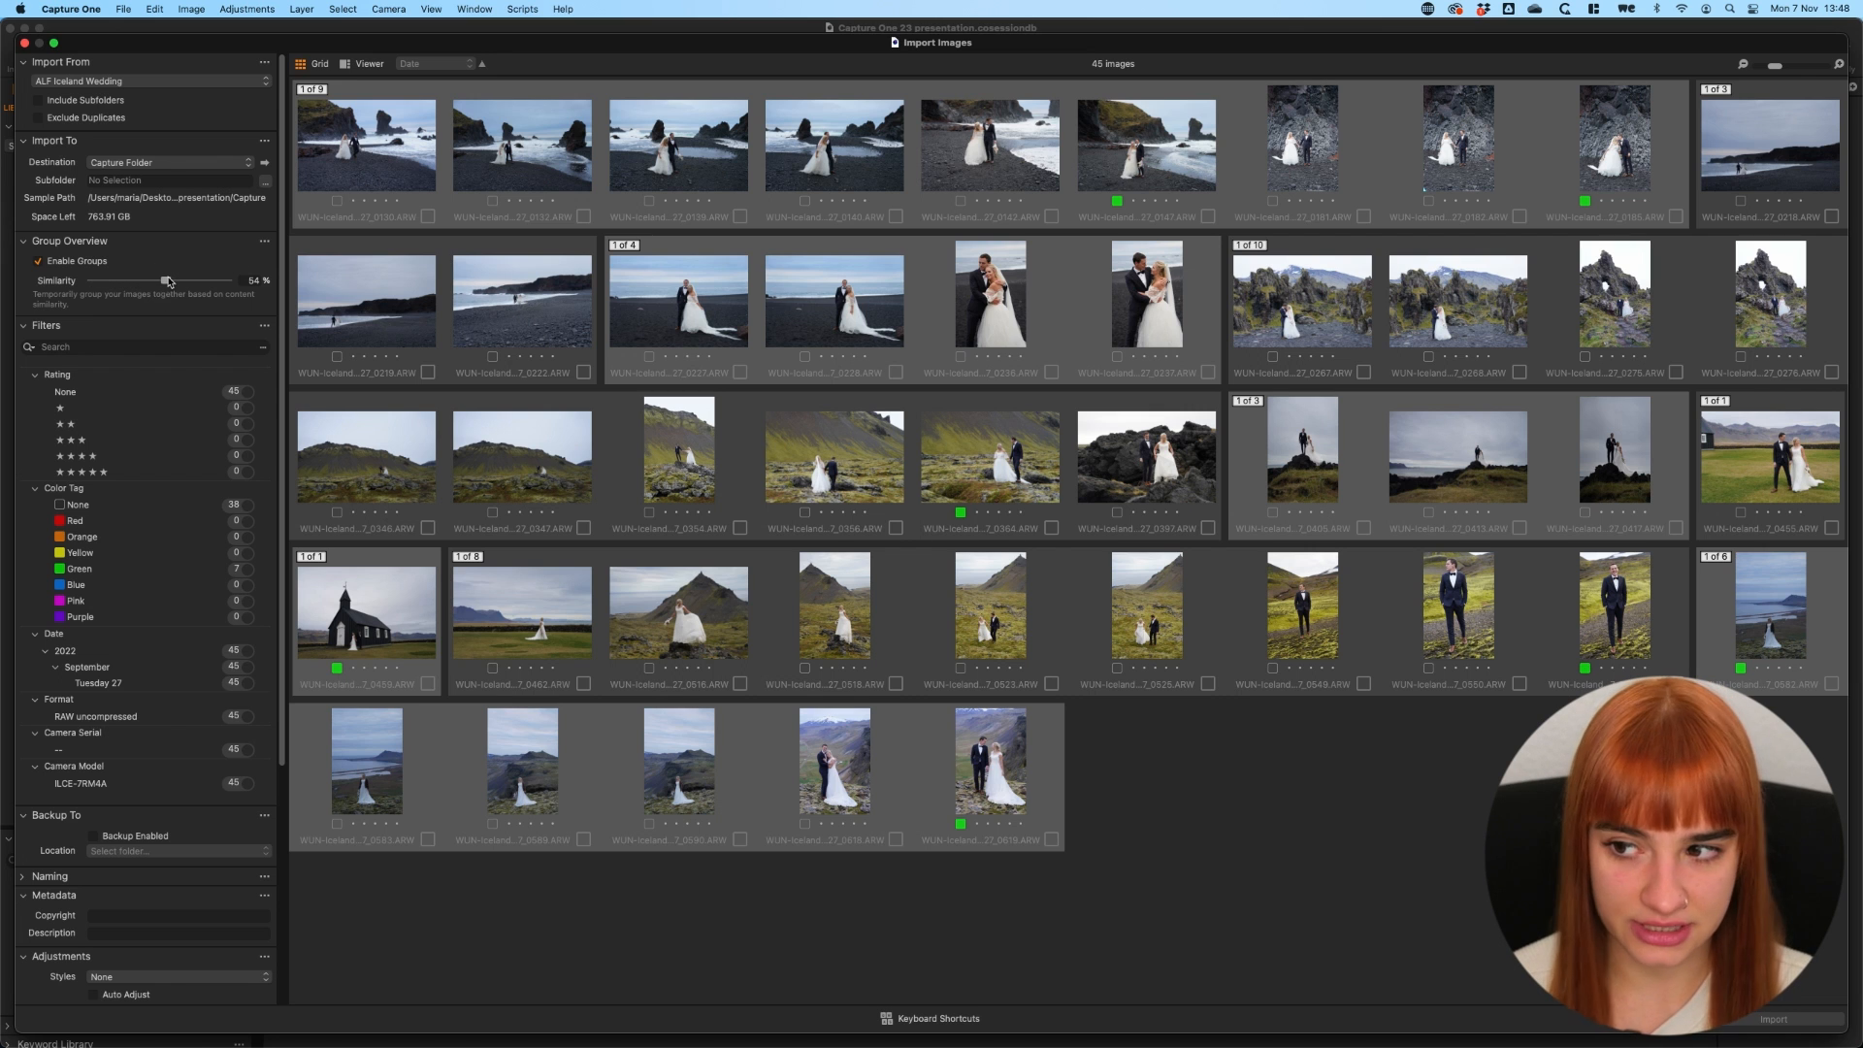
Try group similarity levels of 84% and 40%, and settle on 50%.
drag(167, 281, 206, 280)
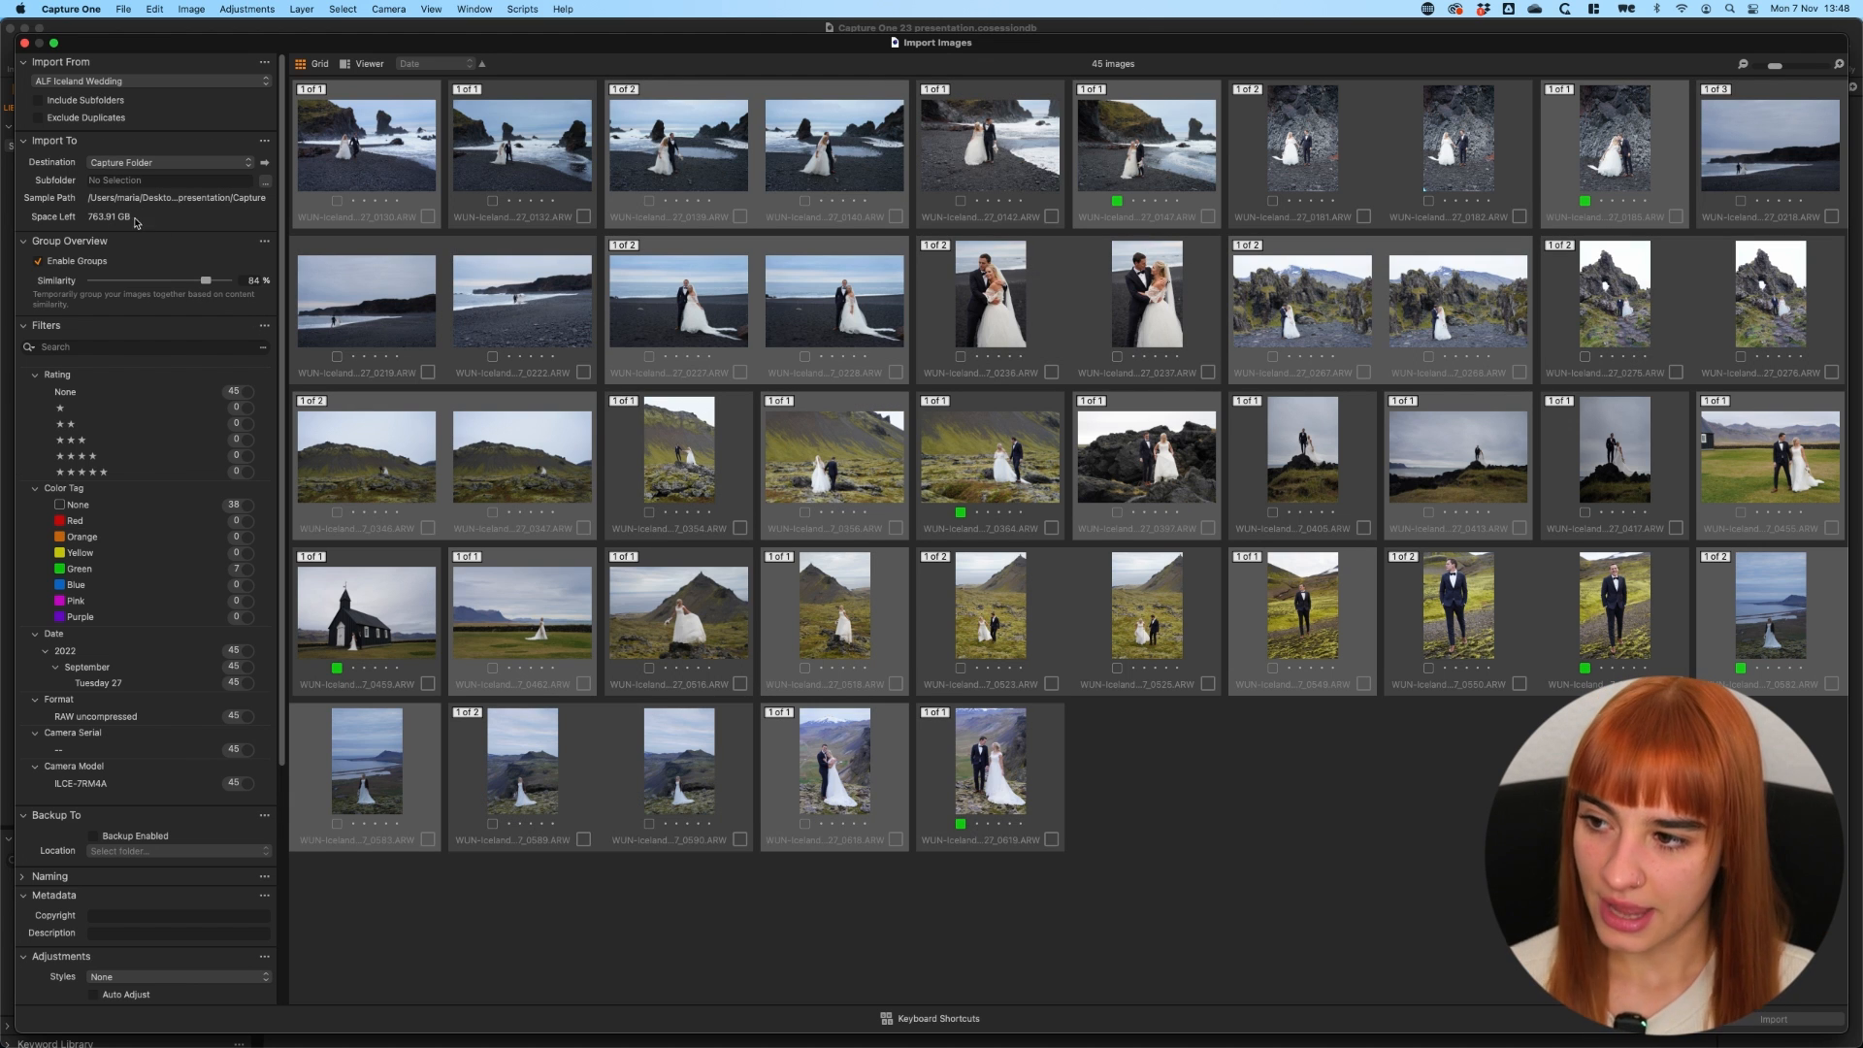
drag(206, 284, 152, 286)
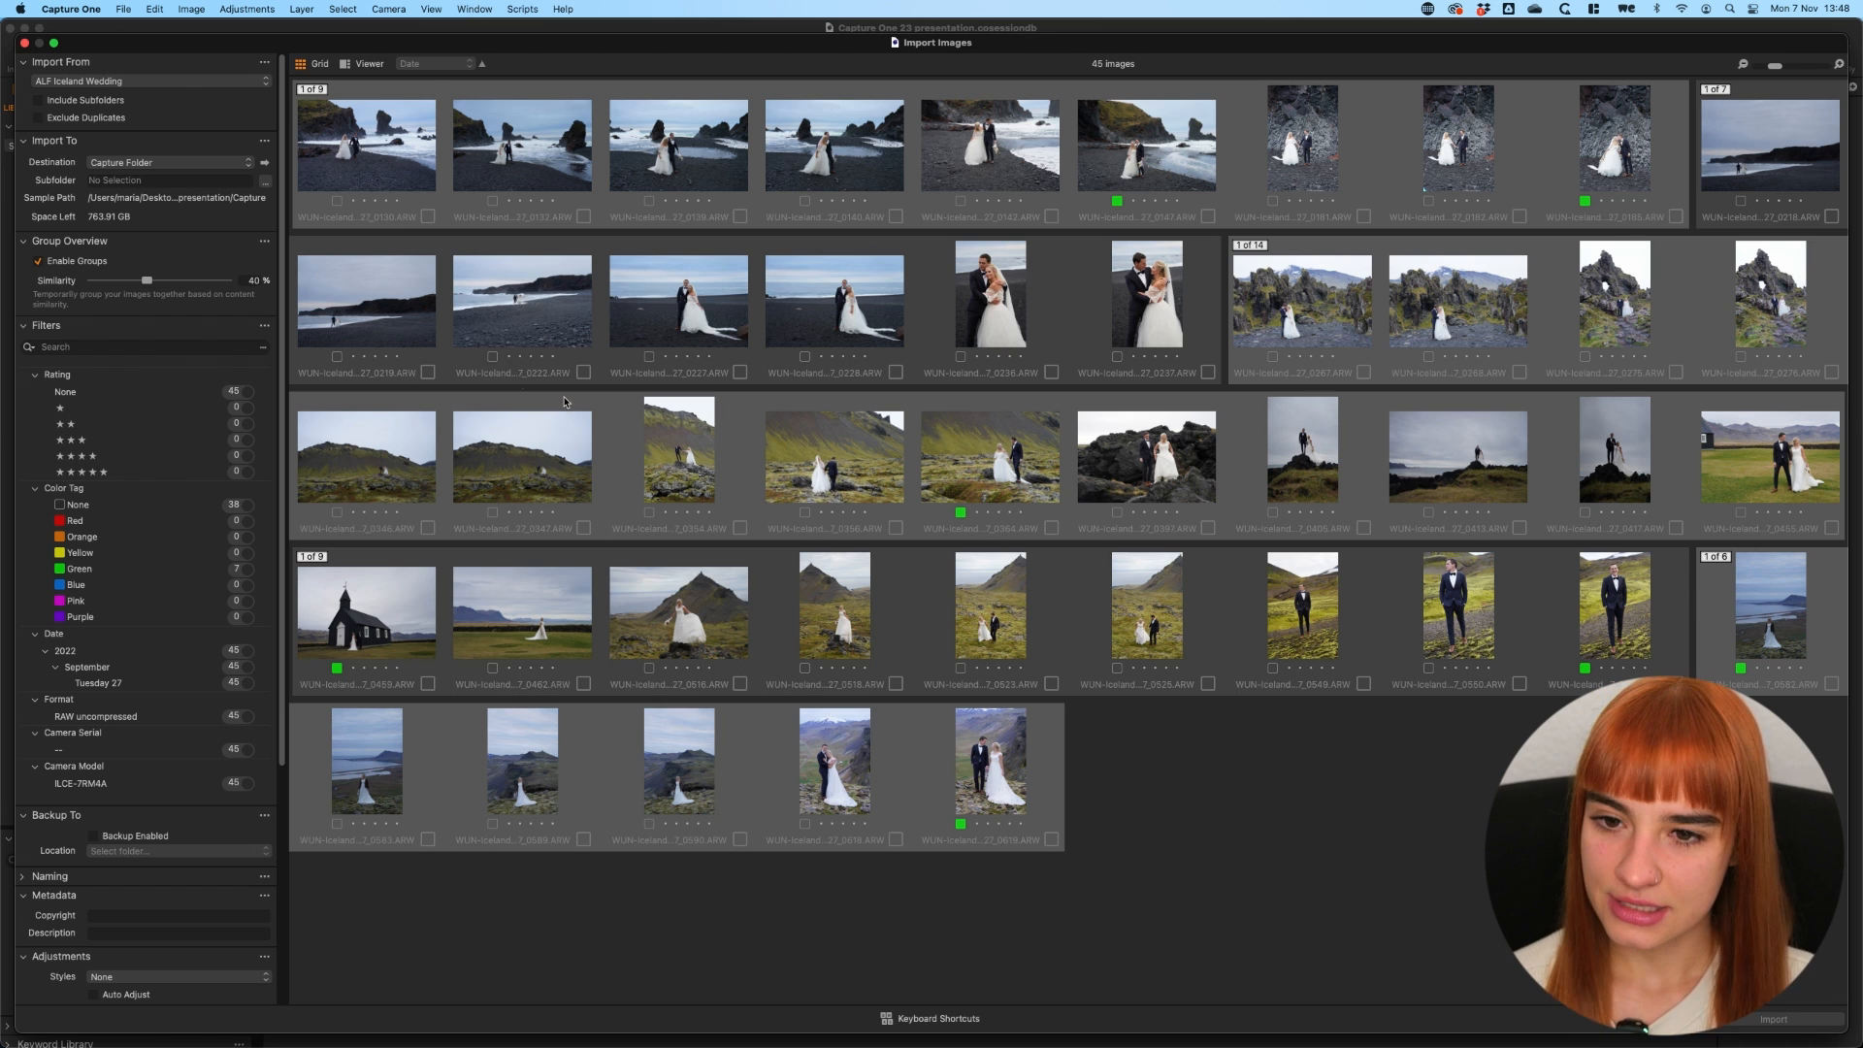
drag(146, 280, 161, 281)
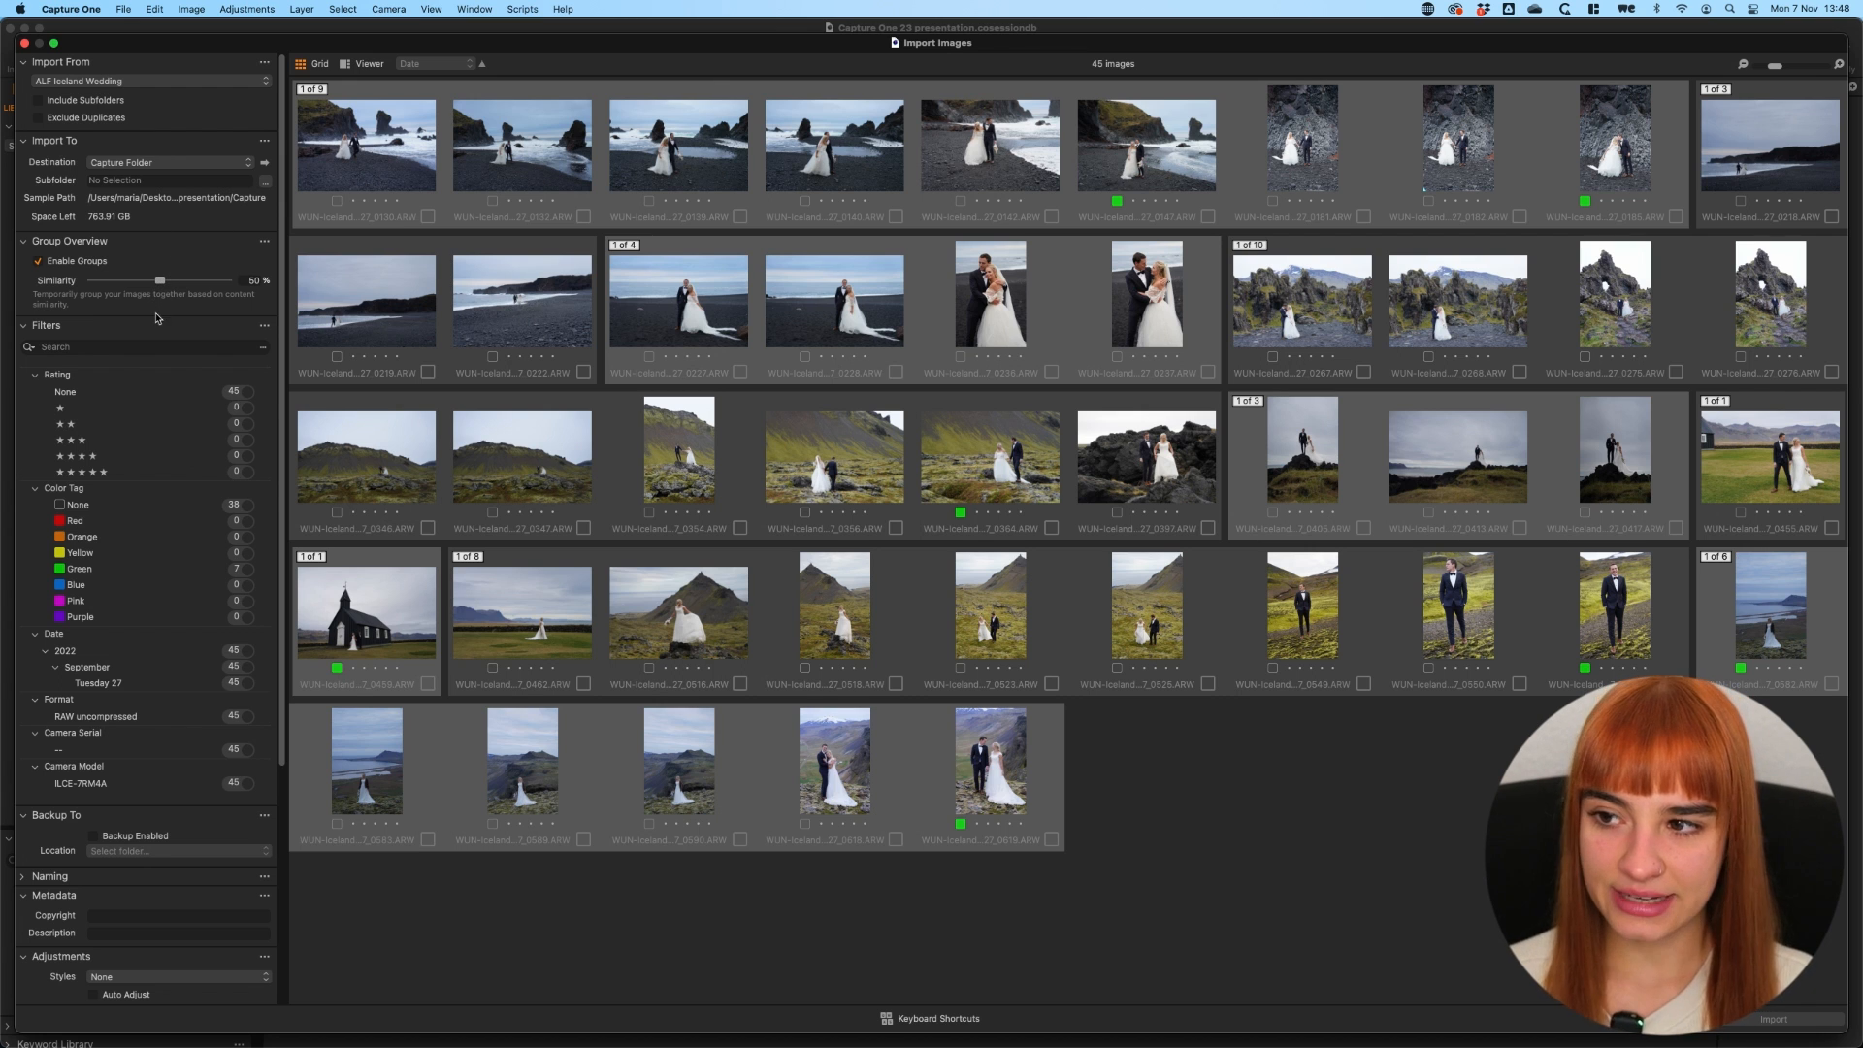
Open the viewer and examine the photos in the first group one by one, ending on the green-tagged photo 0147.
click(348, 66)
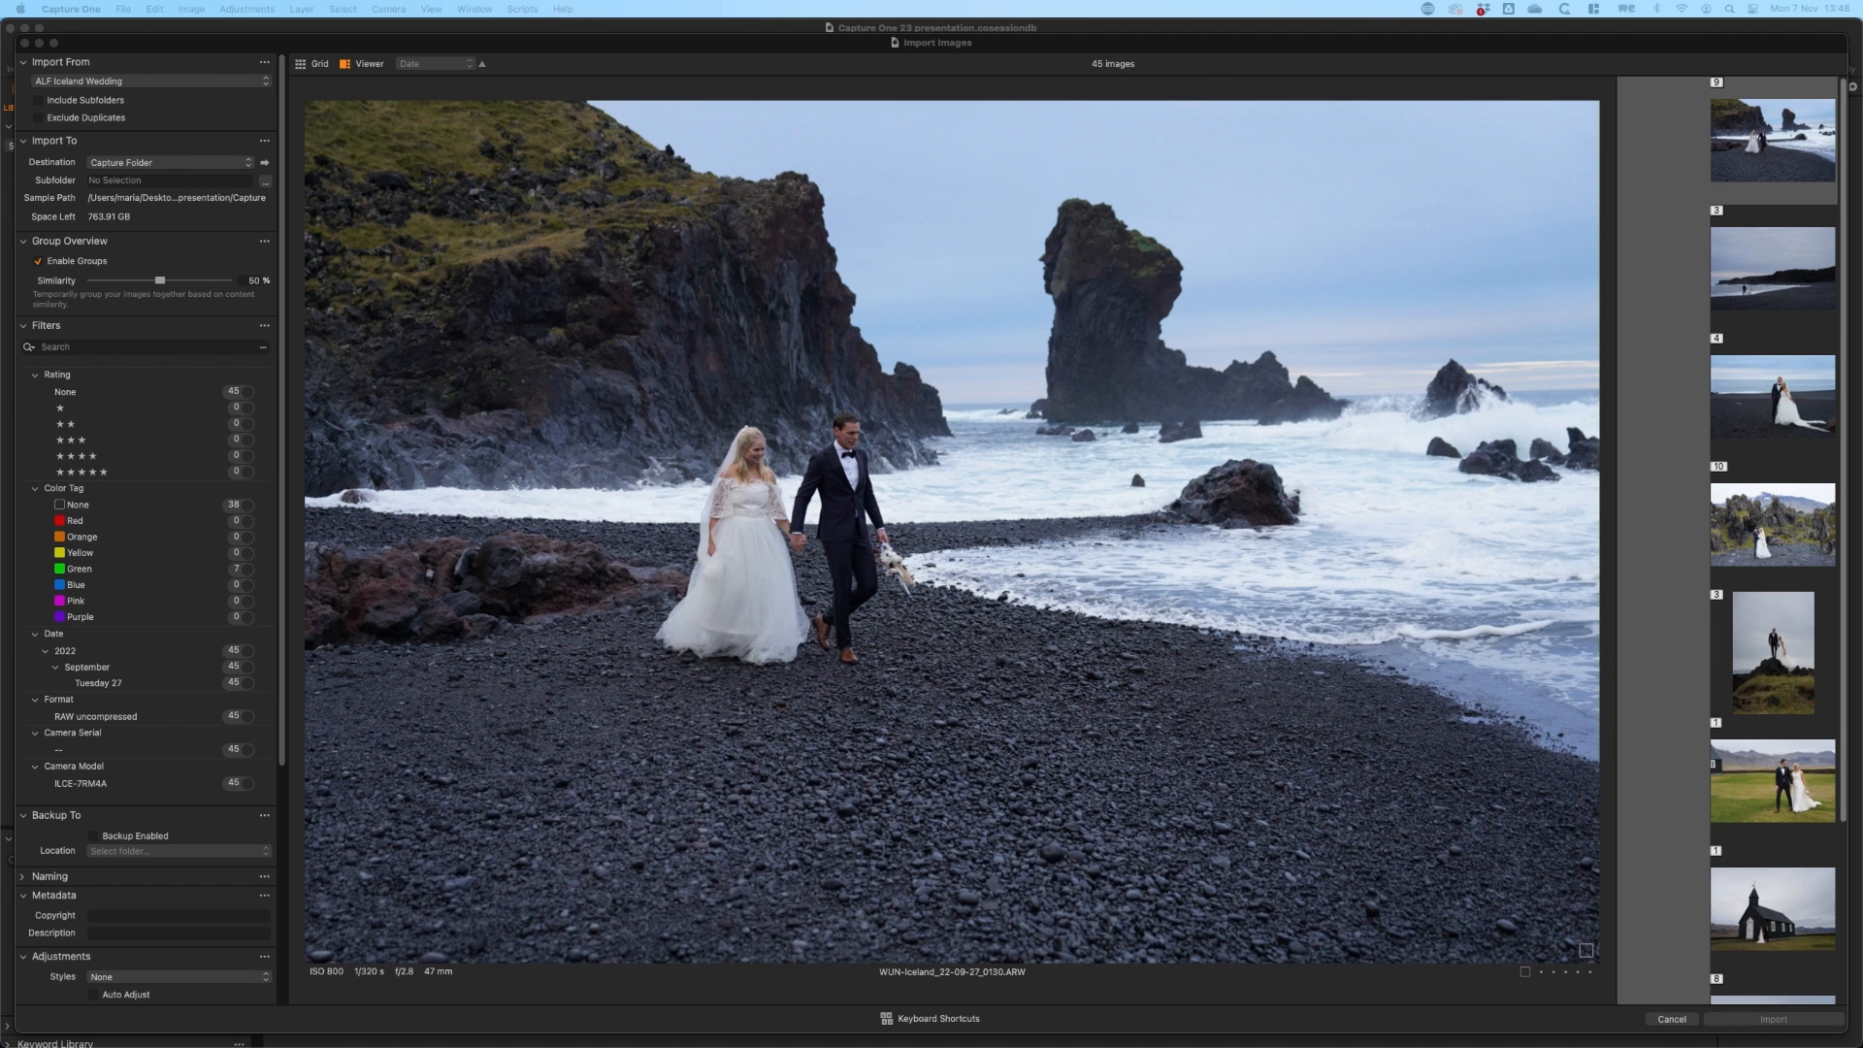
click(937, 49)
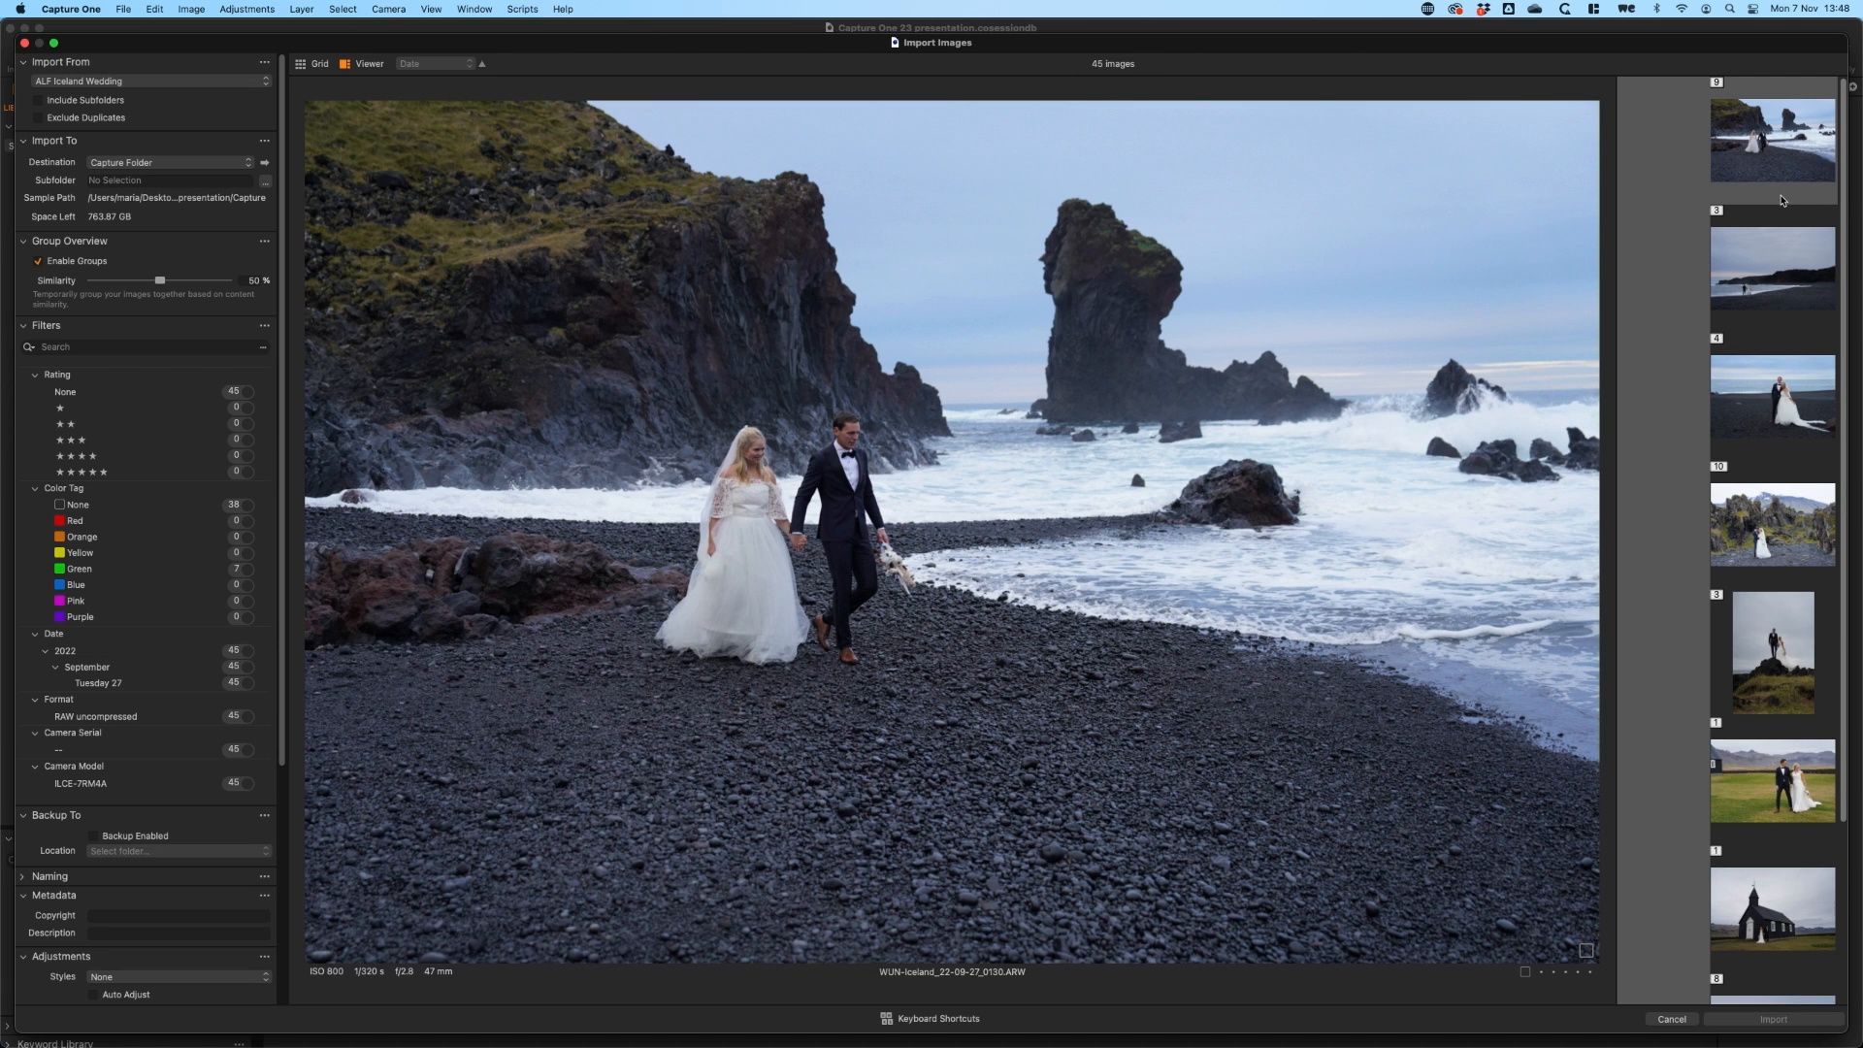
click(1770, 166)
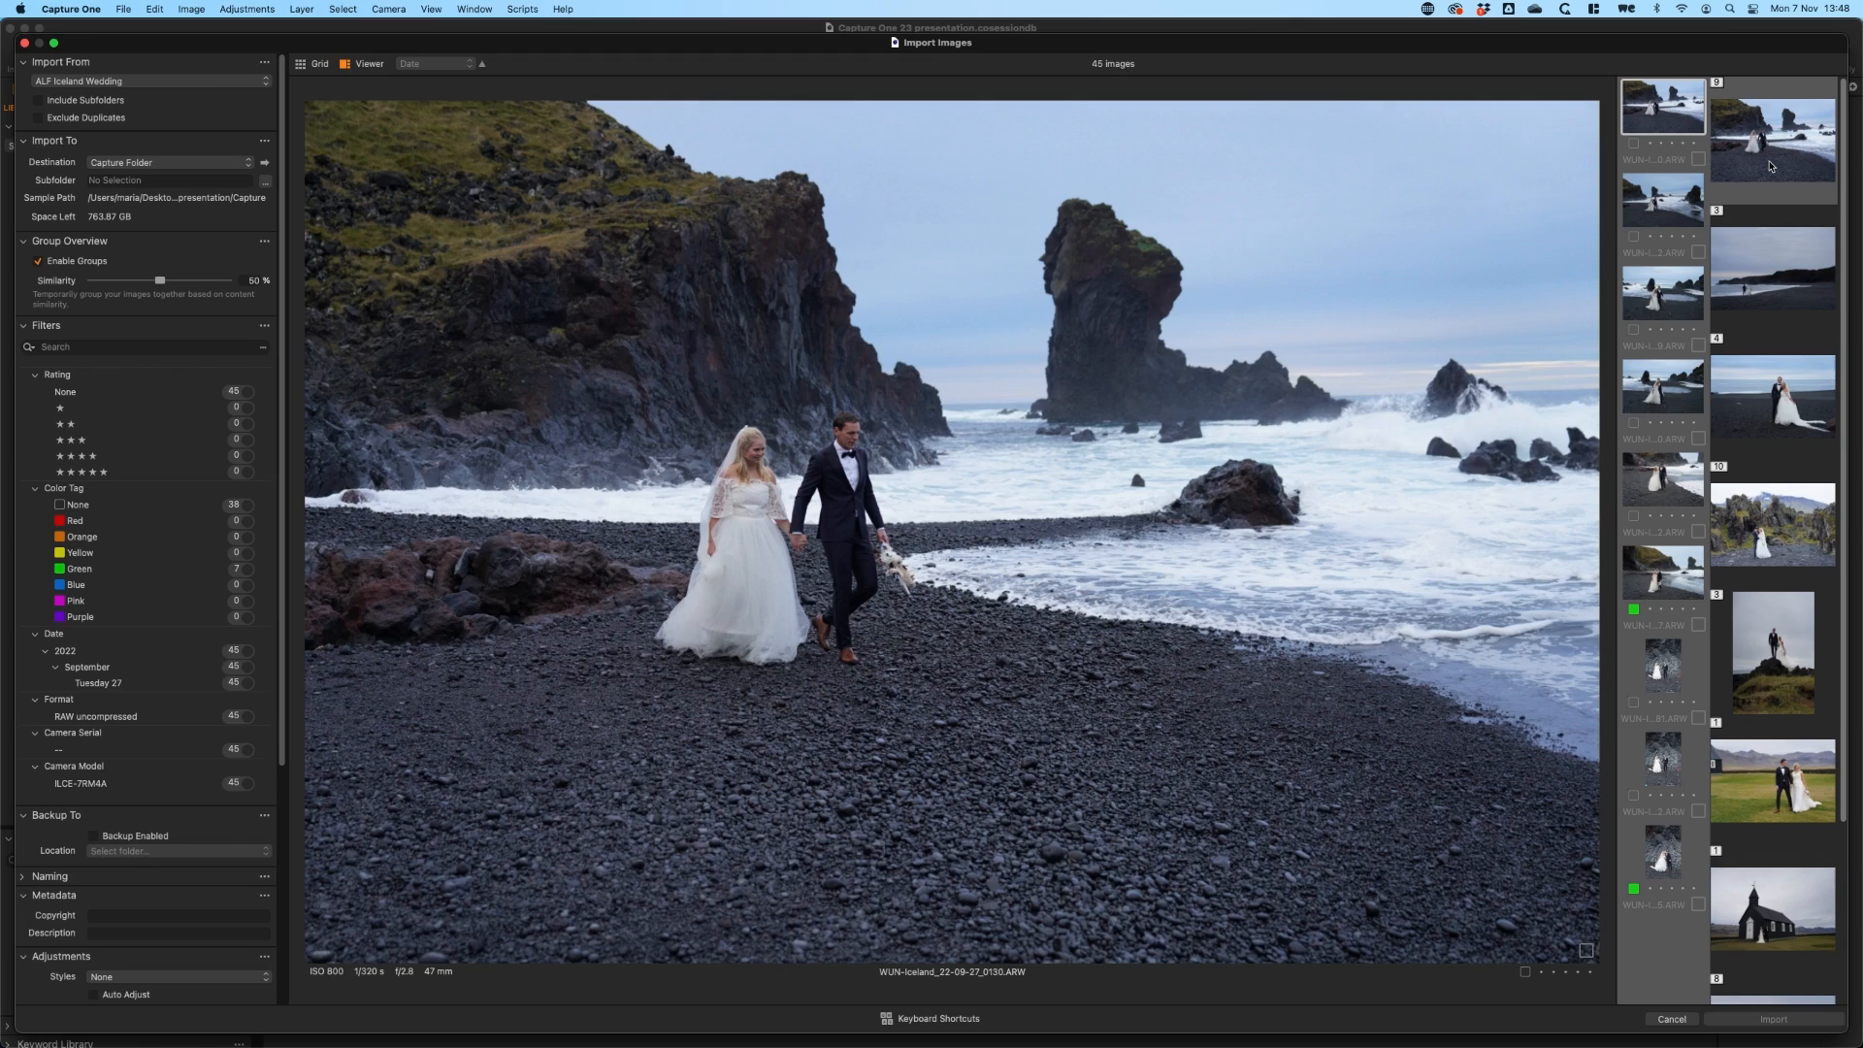
key(Down)
key(Down)
key(Down)
key(Down)
key(Down)
key(Down)
key(Down)
key(Down)
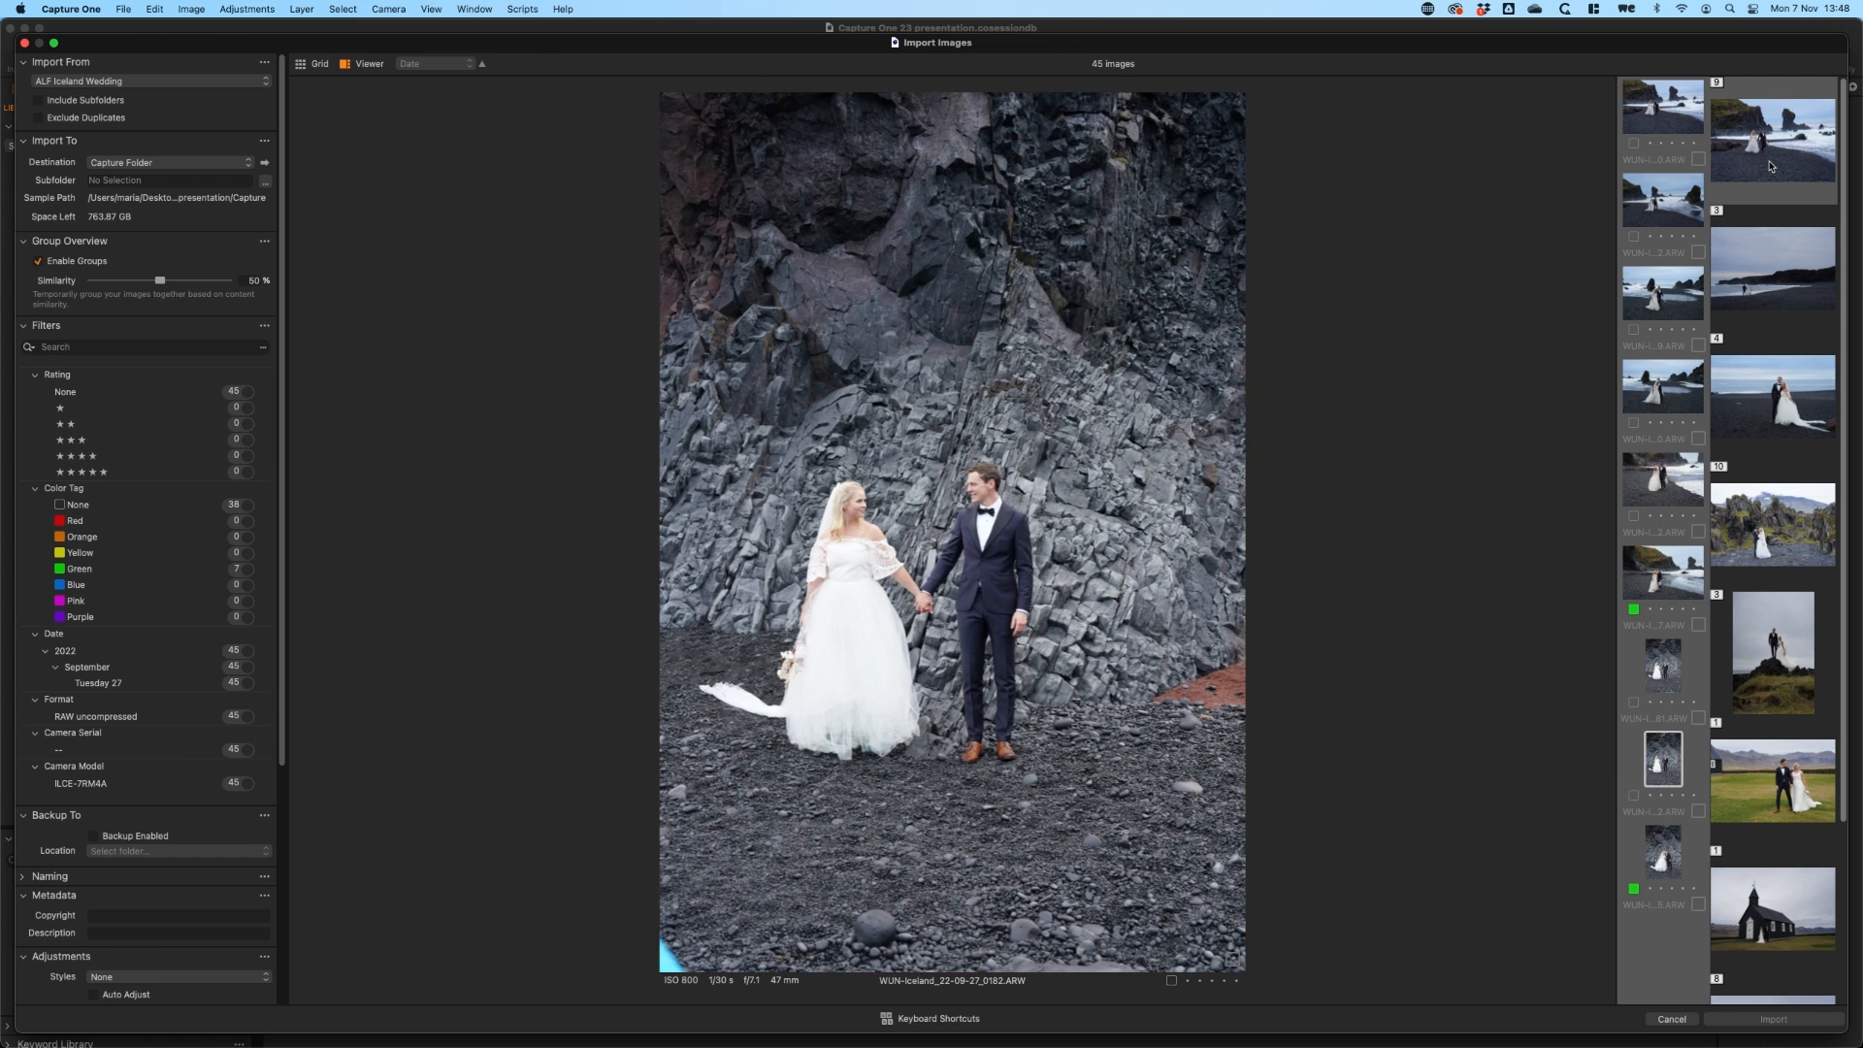
key(Up)
key(Up)
key(Up)
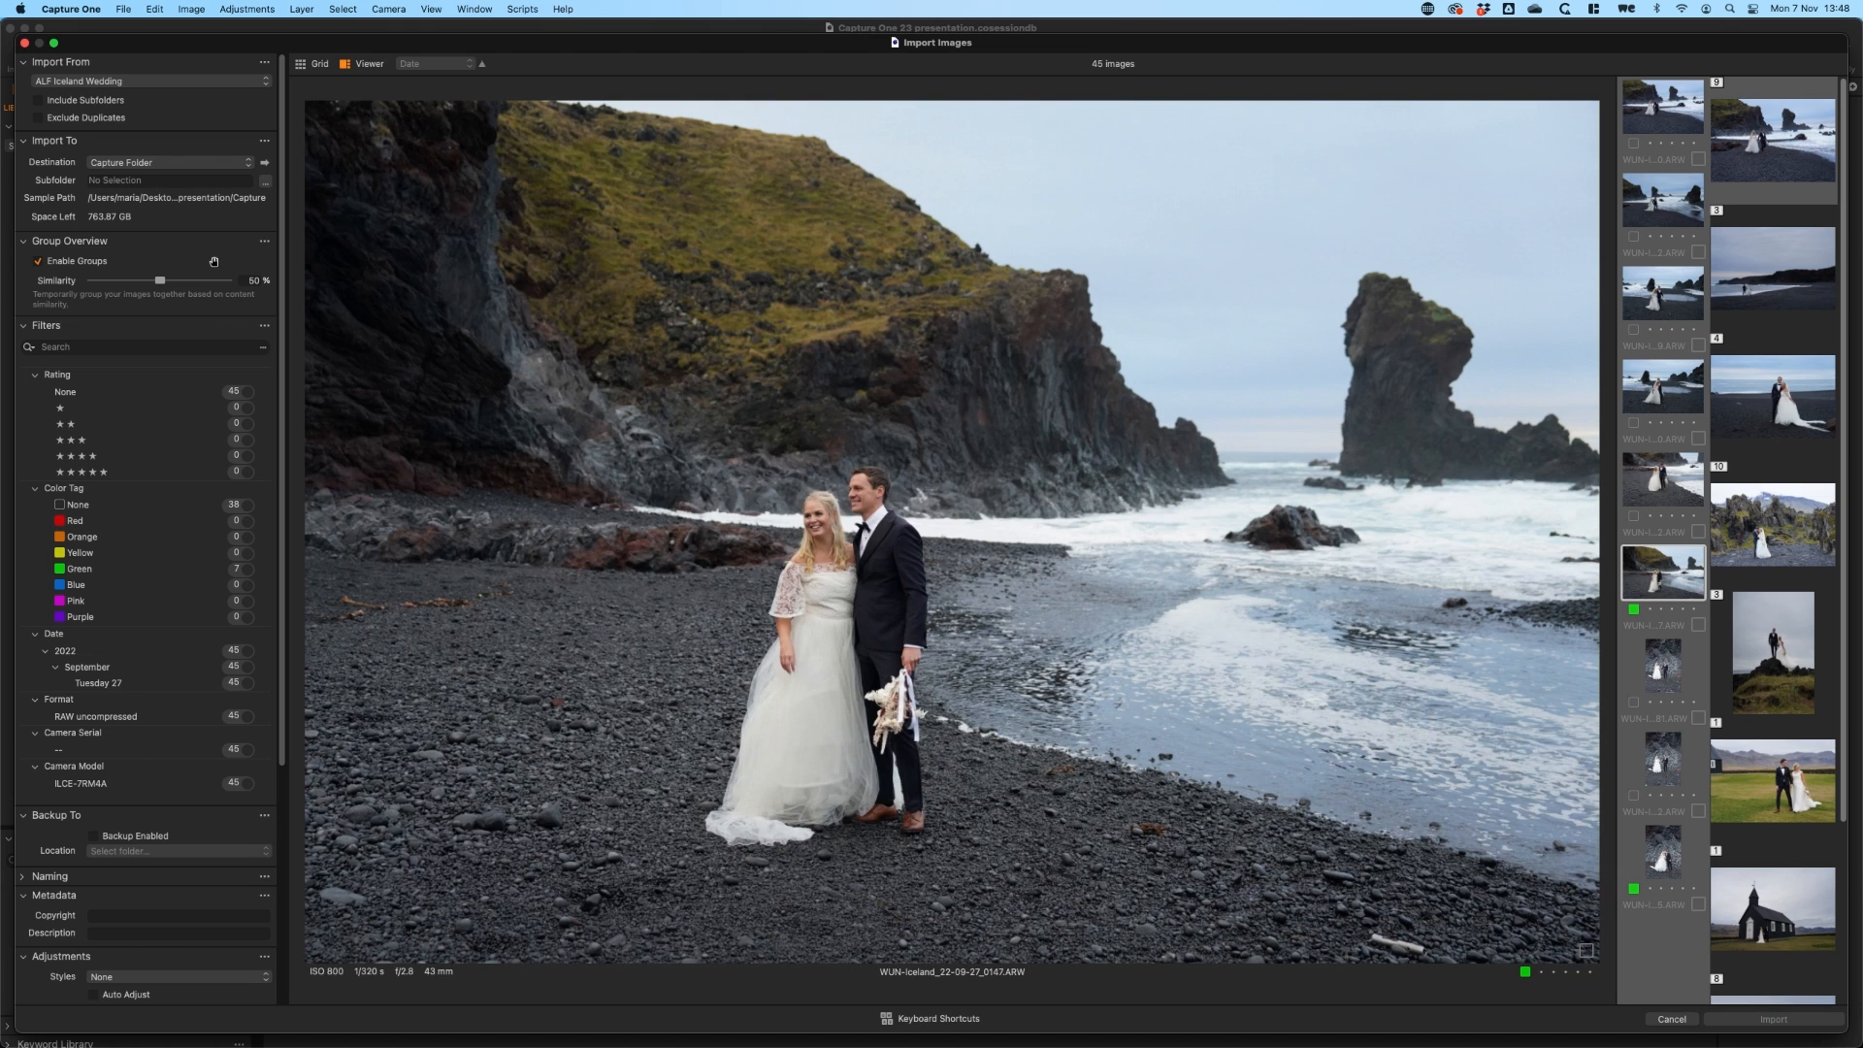
Set the group similarity to 62%, review the first group from its start, and pick photo 0147 for import.
drag(160, 281, 175, 283)
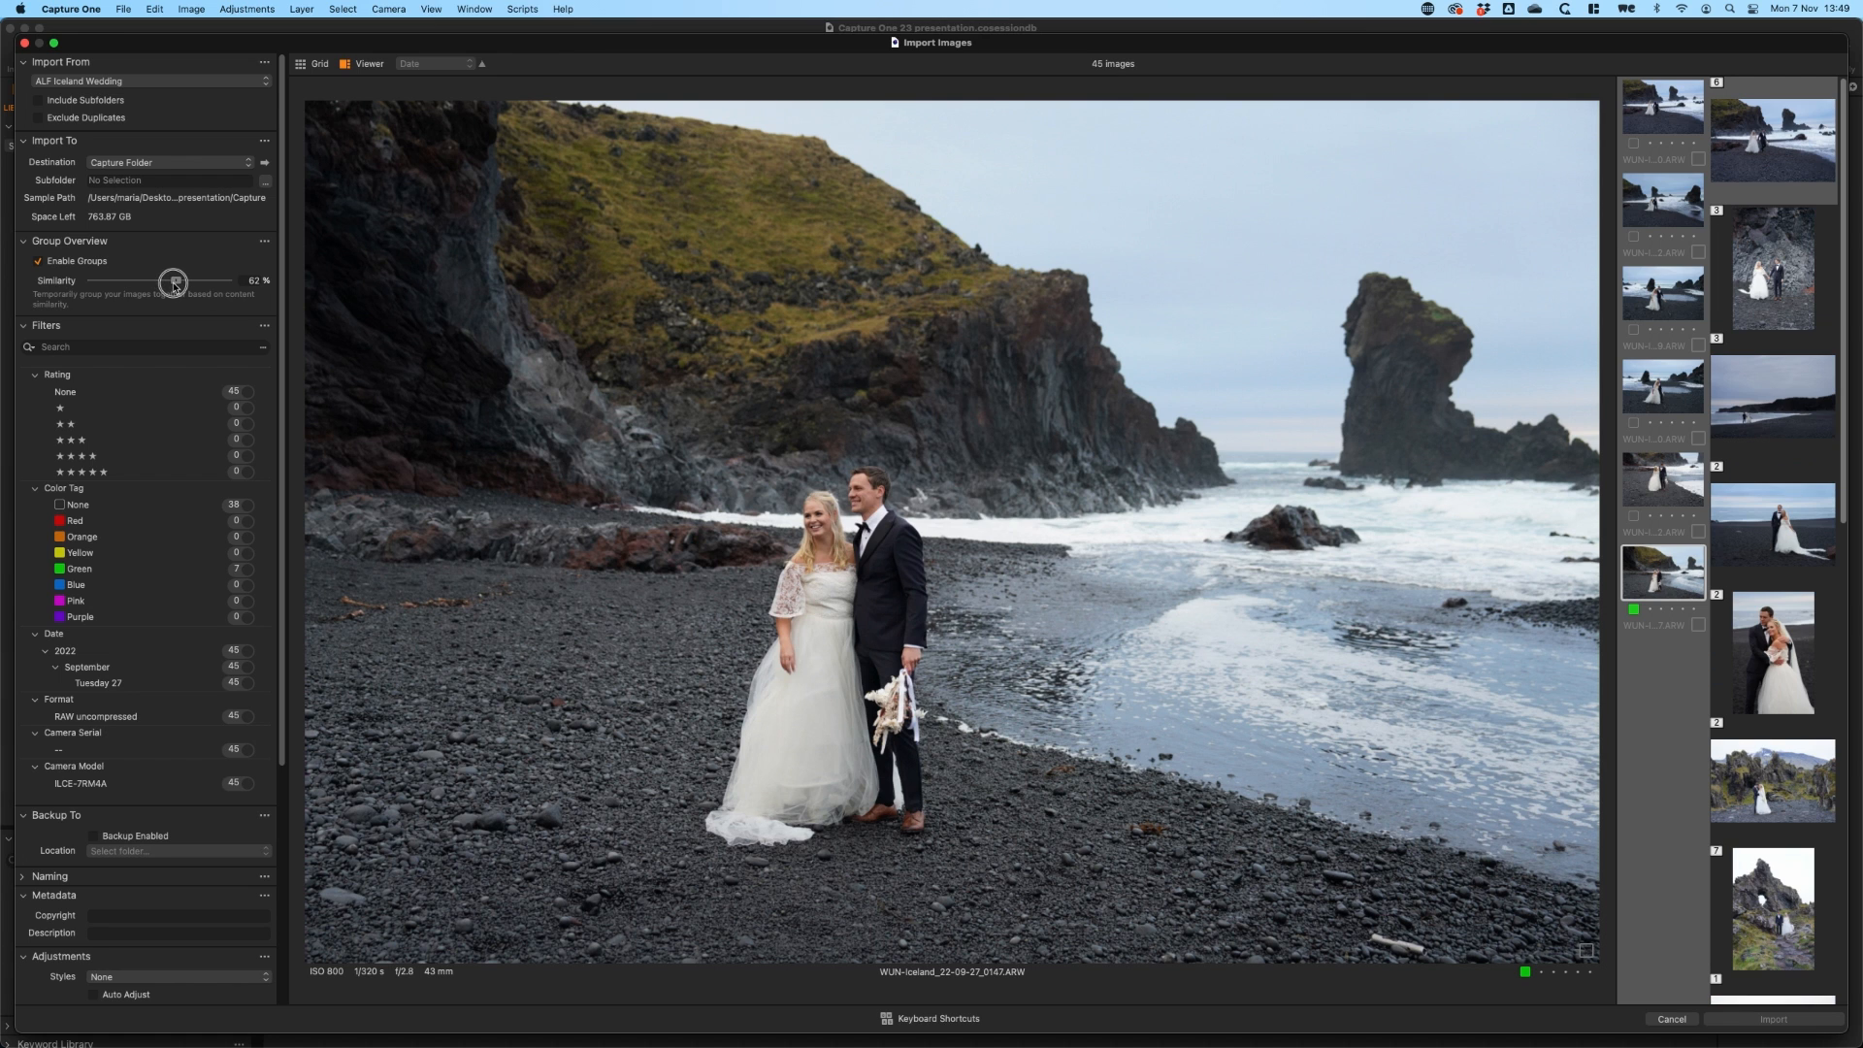
click(1674, 100)
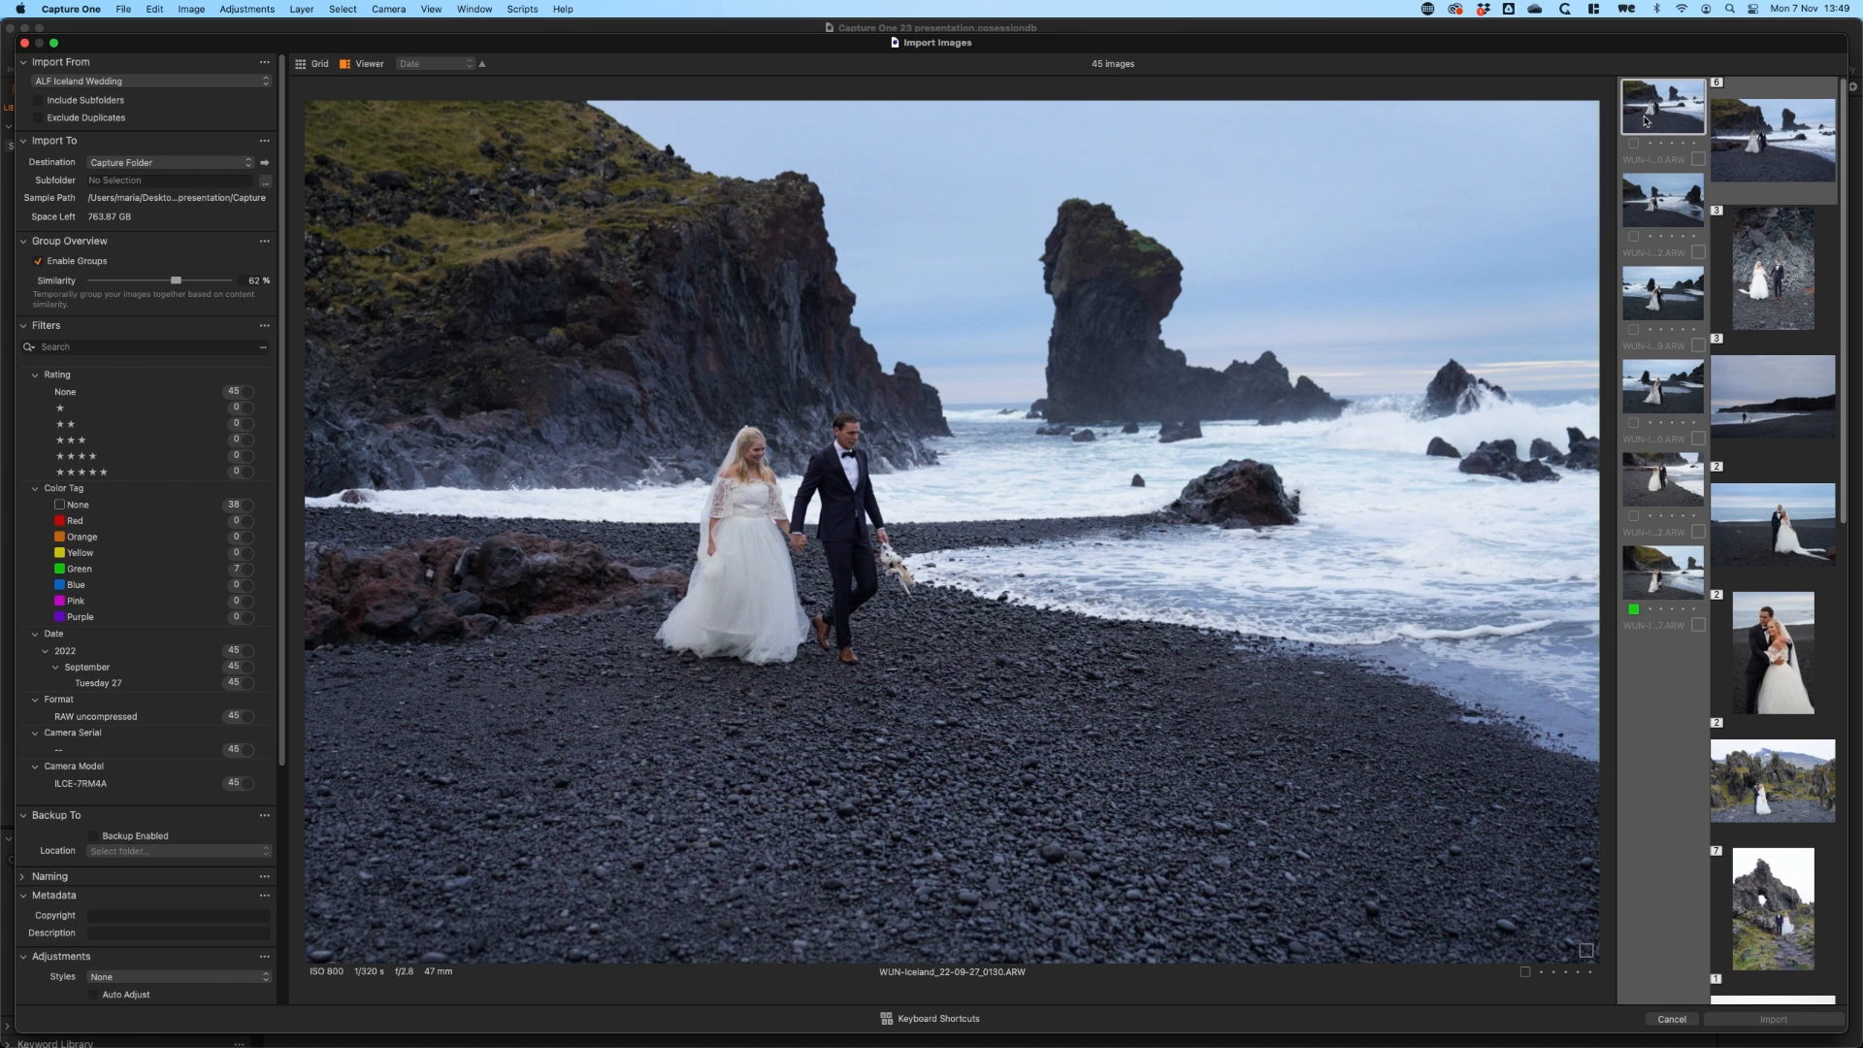
key(Down)
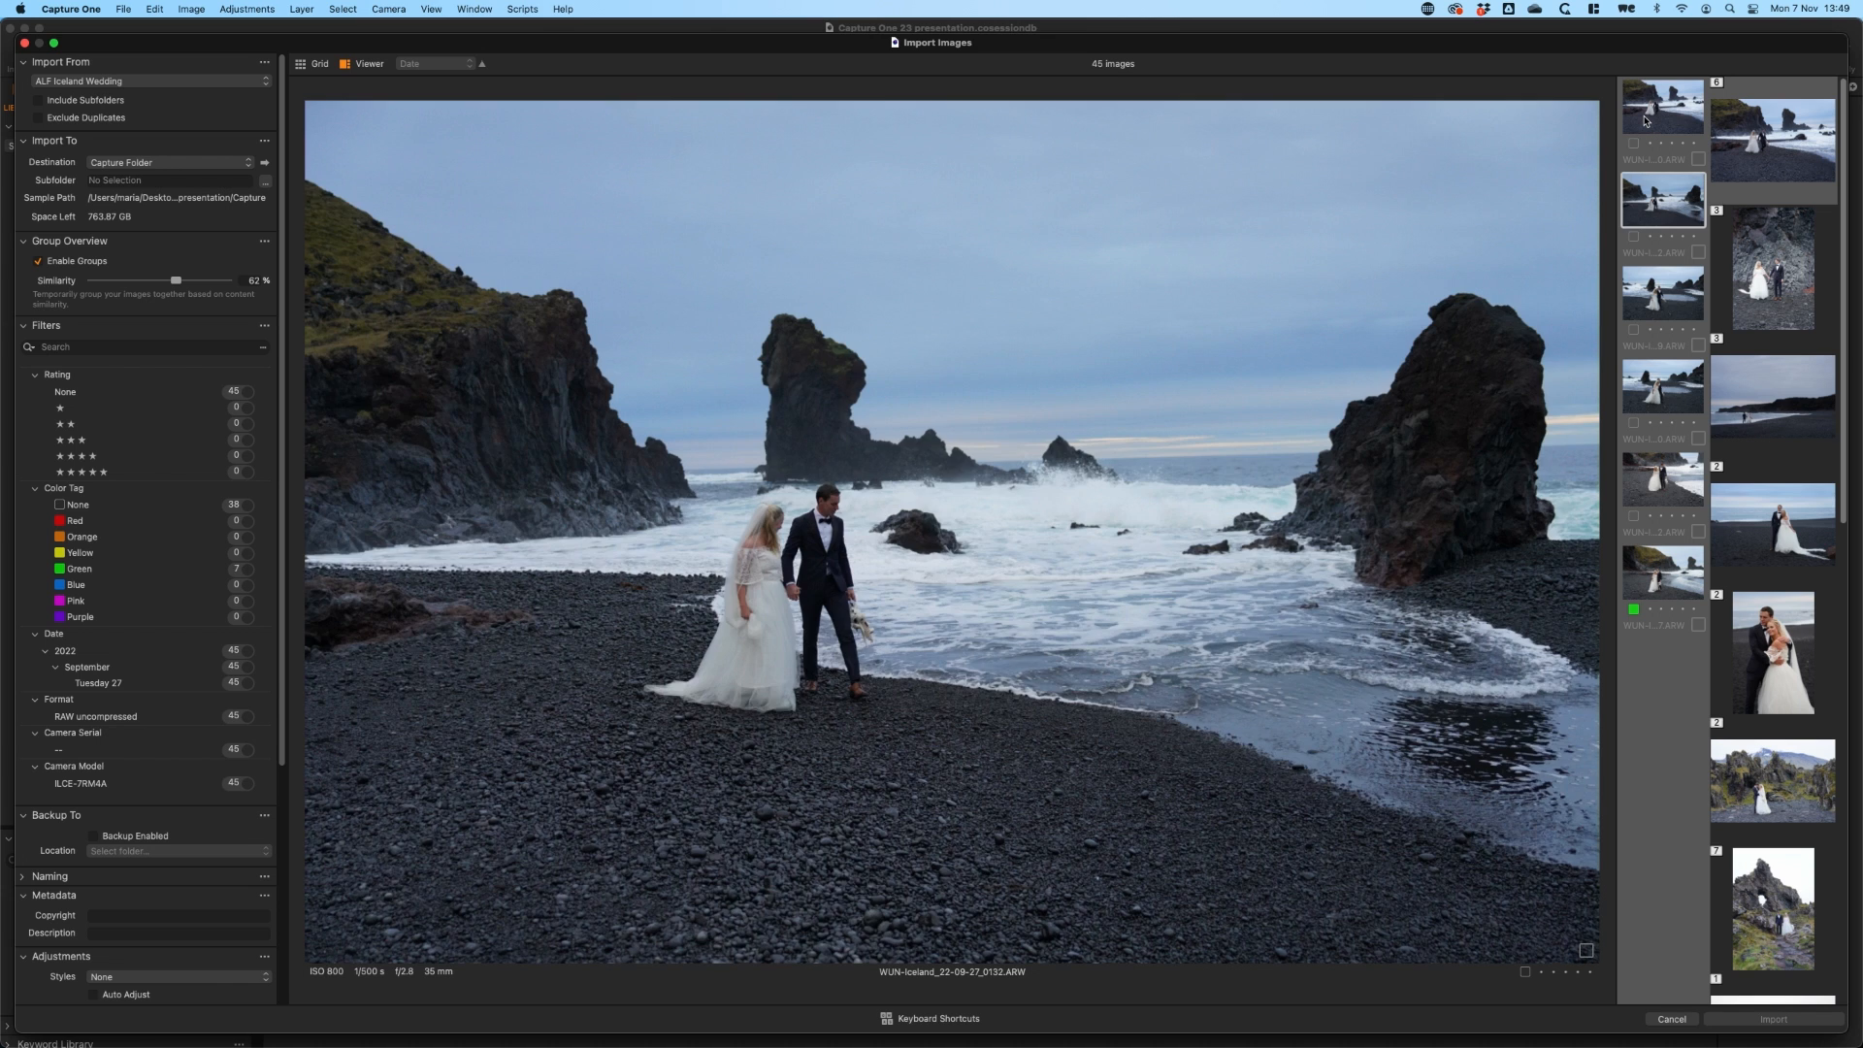
key(Down)
key(Down)
key(Down)
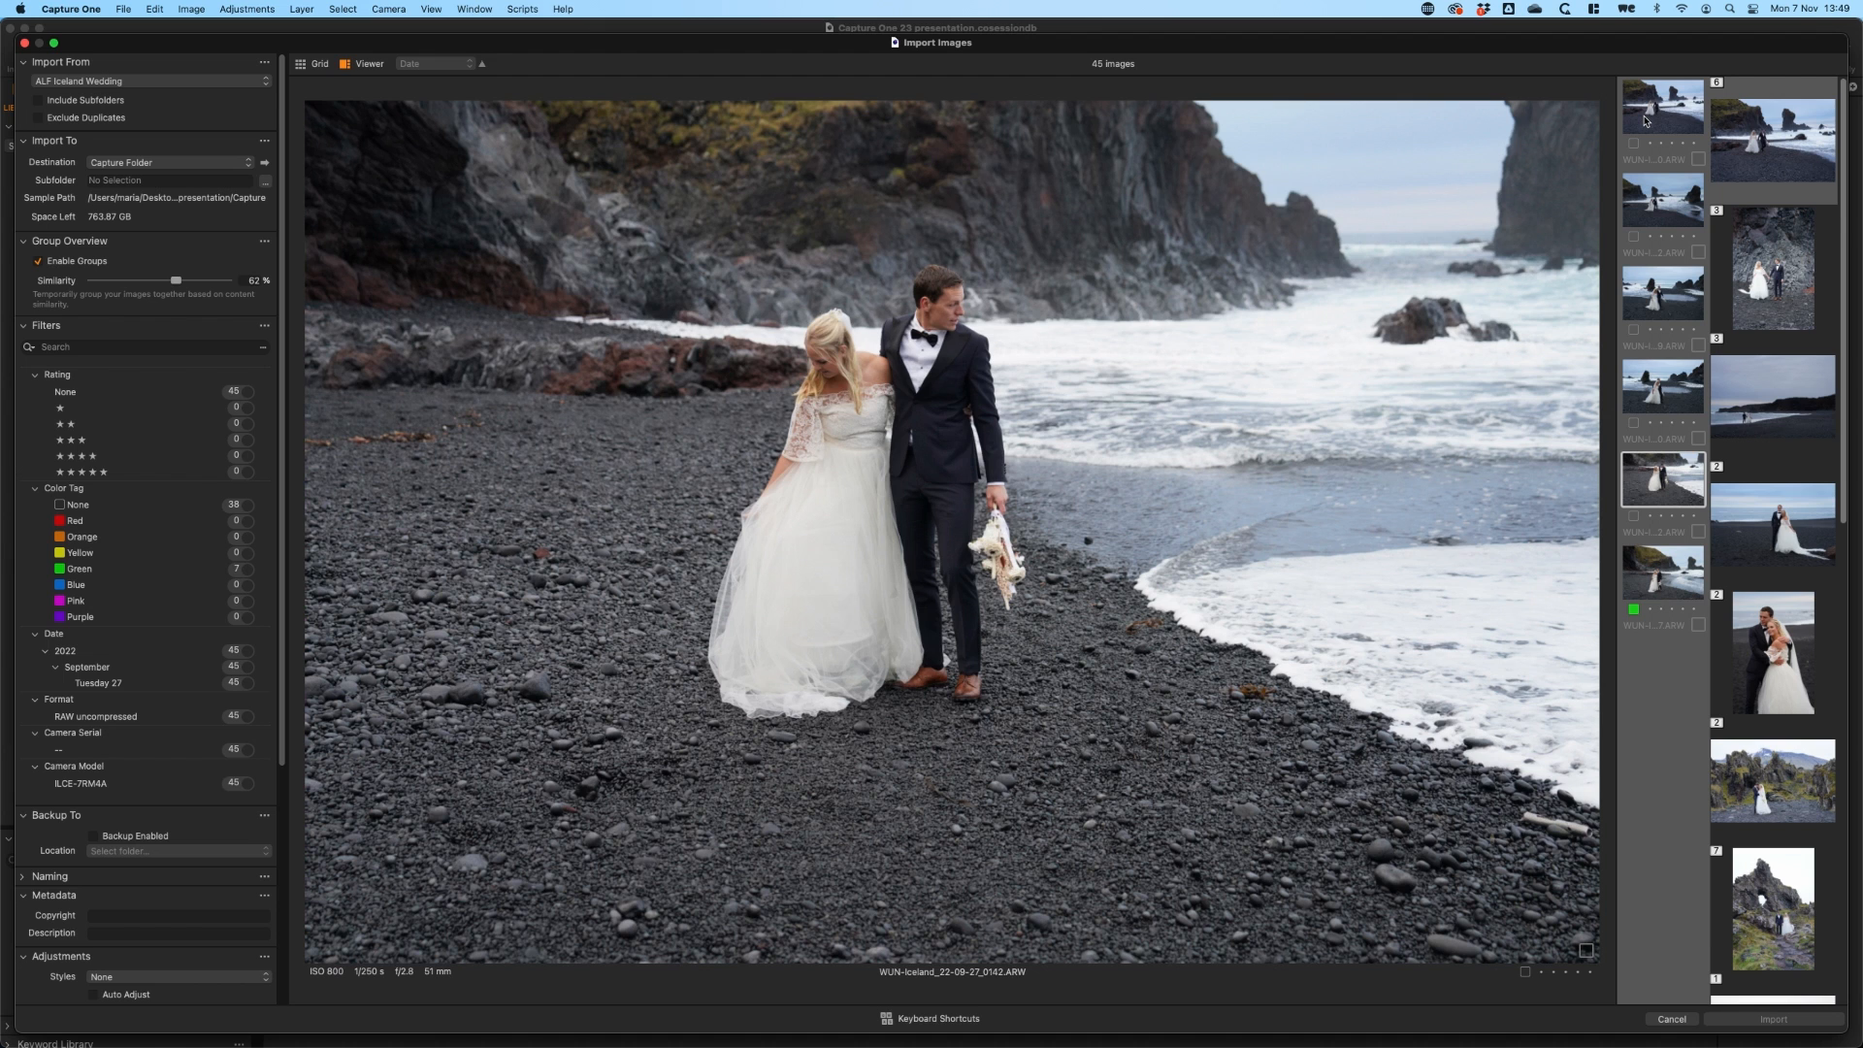
key(Down)
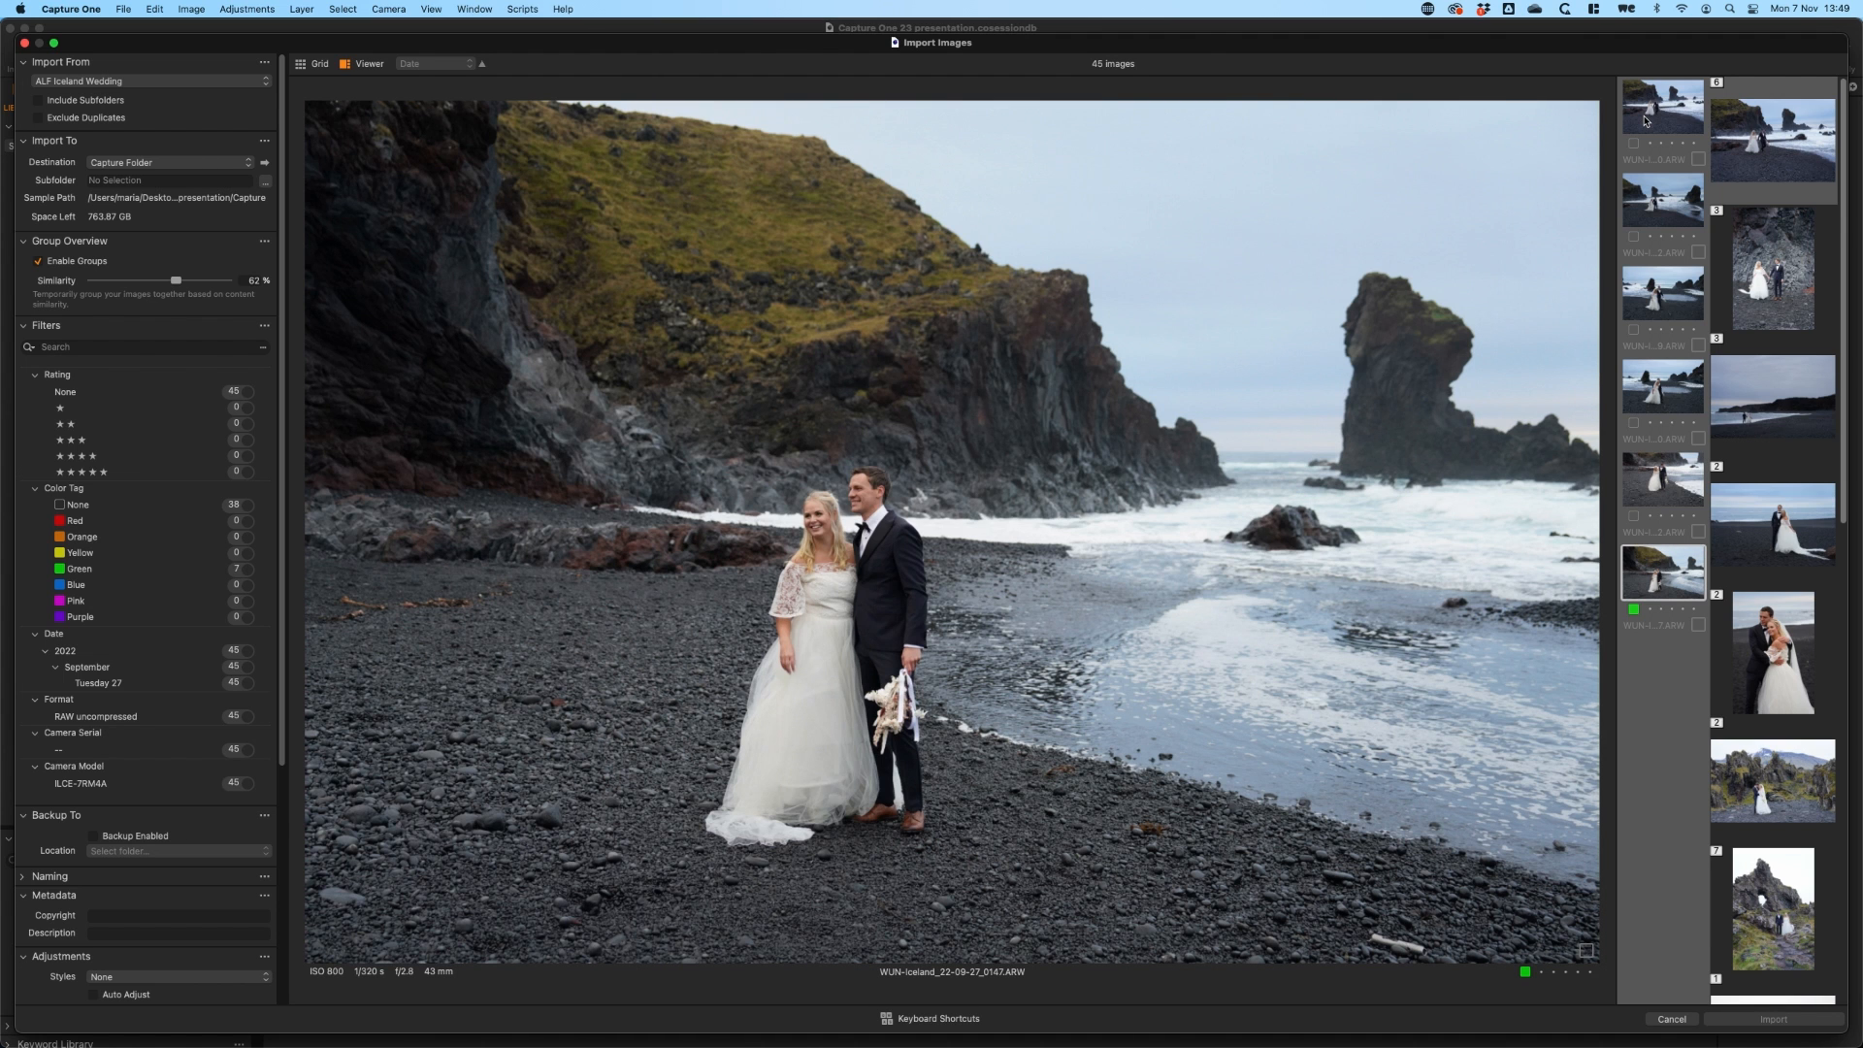
key(space)
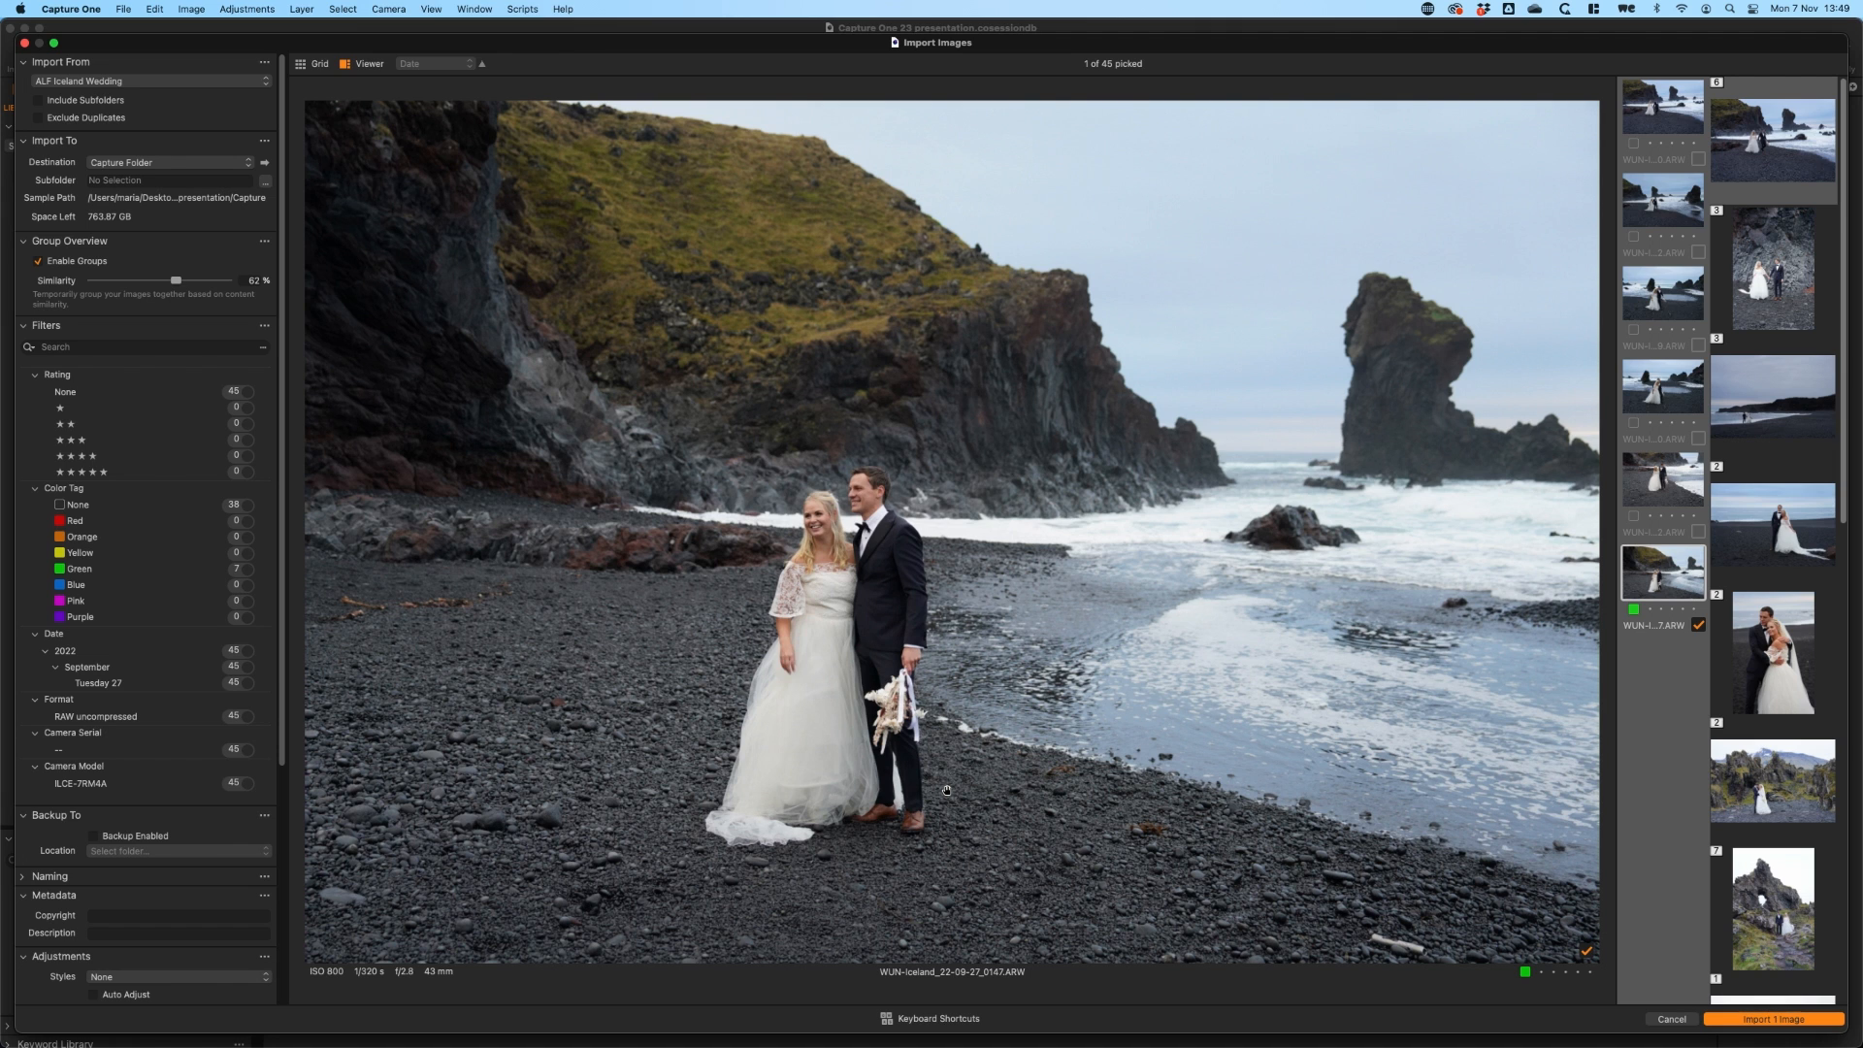
Go to the second group, pick photo 0185 of the kissing couple for import, and rate it five stars.
key(Right)
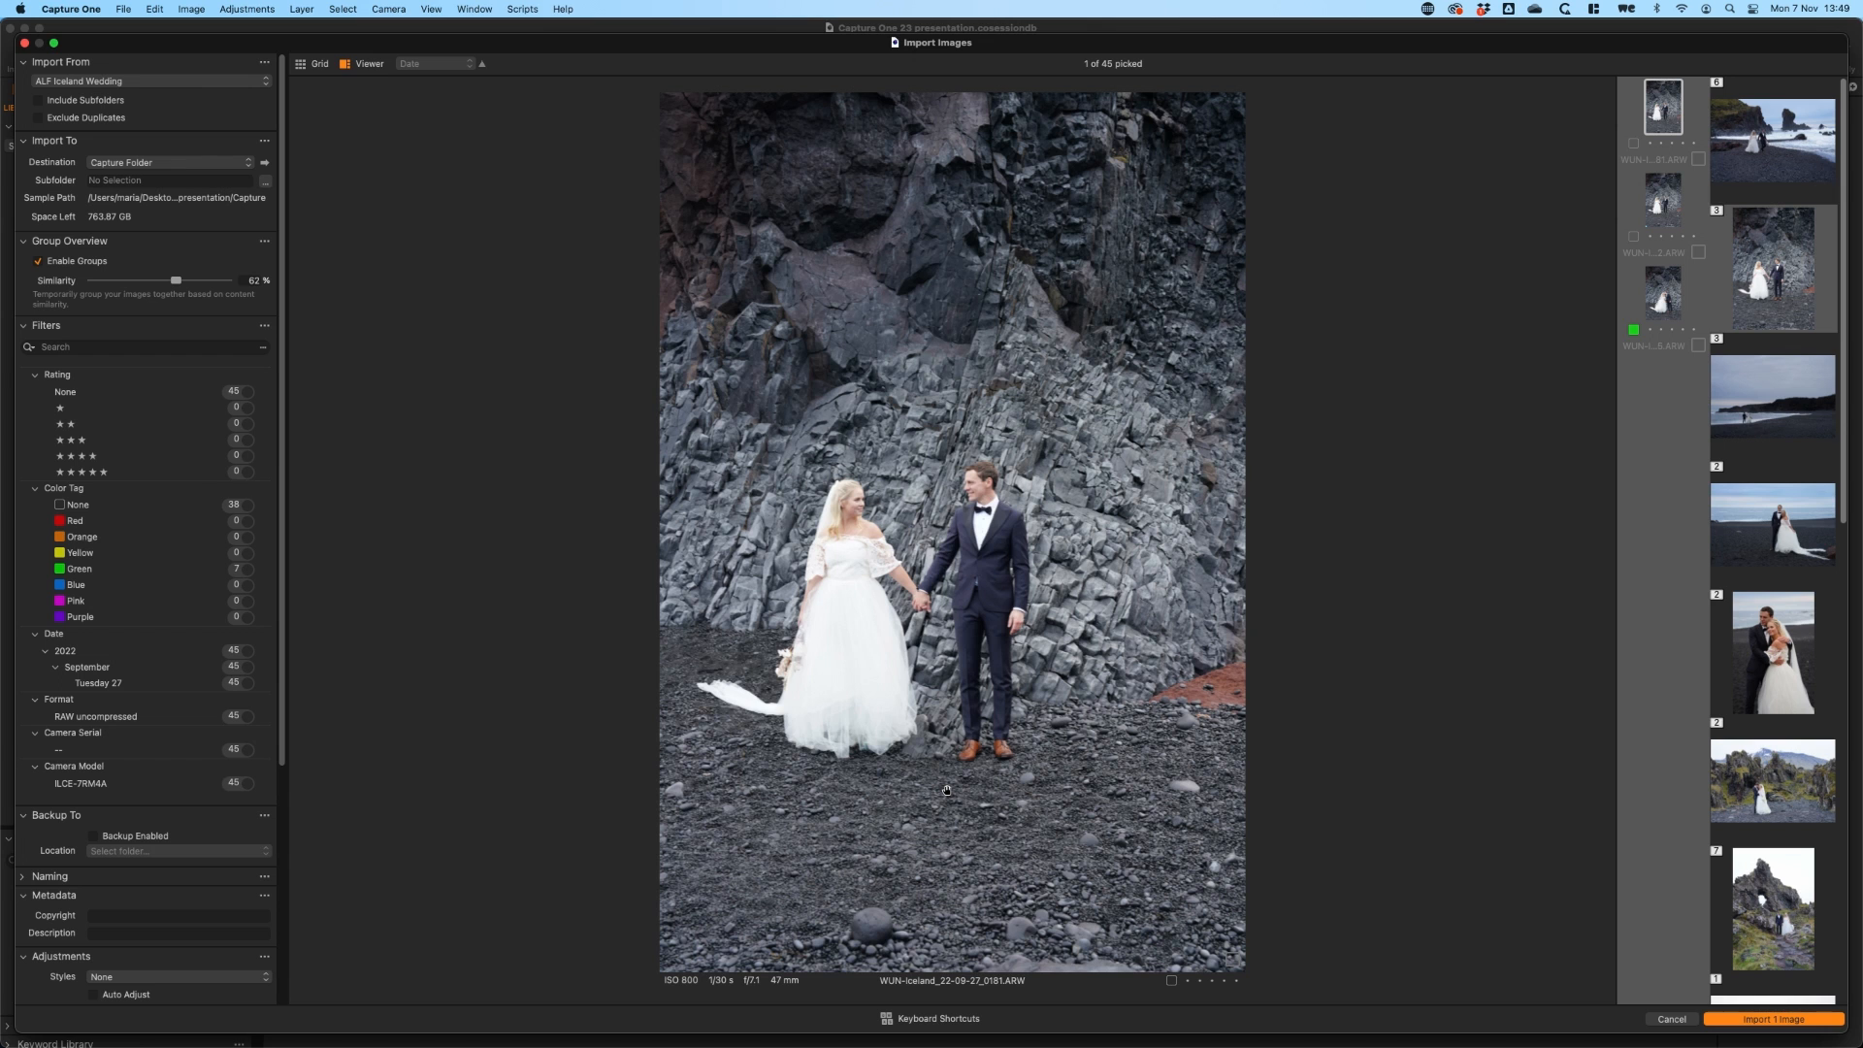
key(Right)
key(Right)
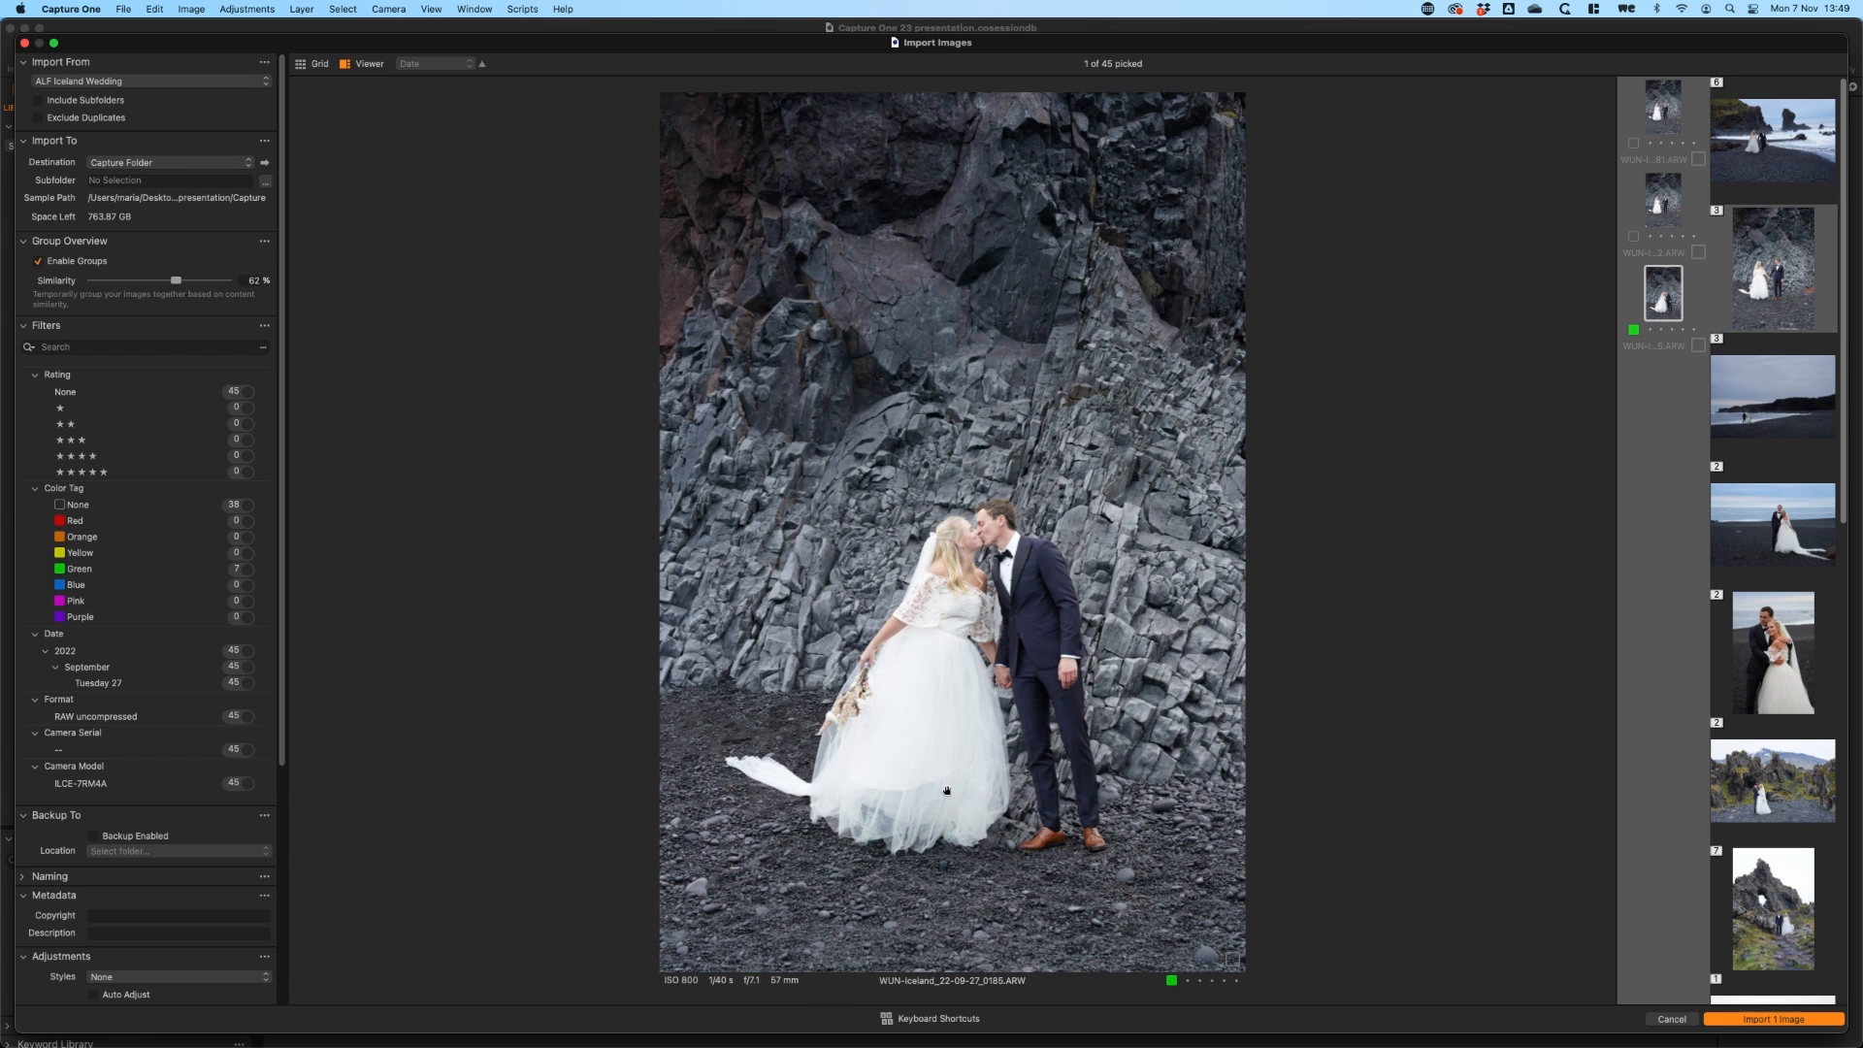
key(space)
key(4)
key(5)
key(0)
key(1)
key(5)
Change the color tag of photo 0185 to red and switch it back to green.
click(1635, 338)
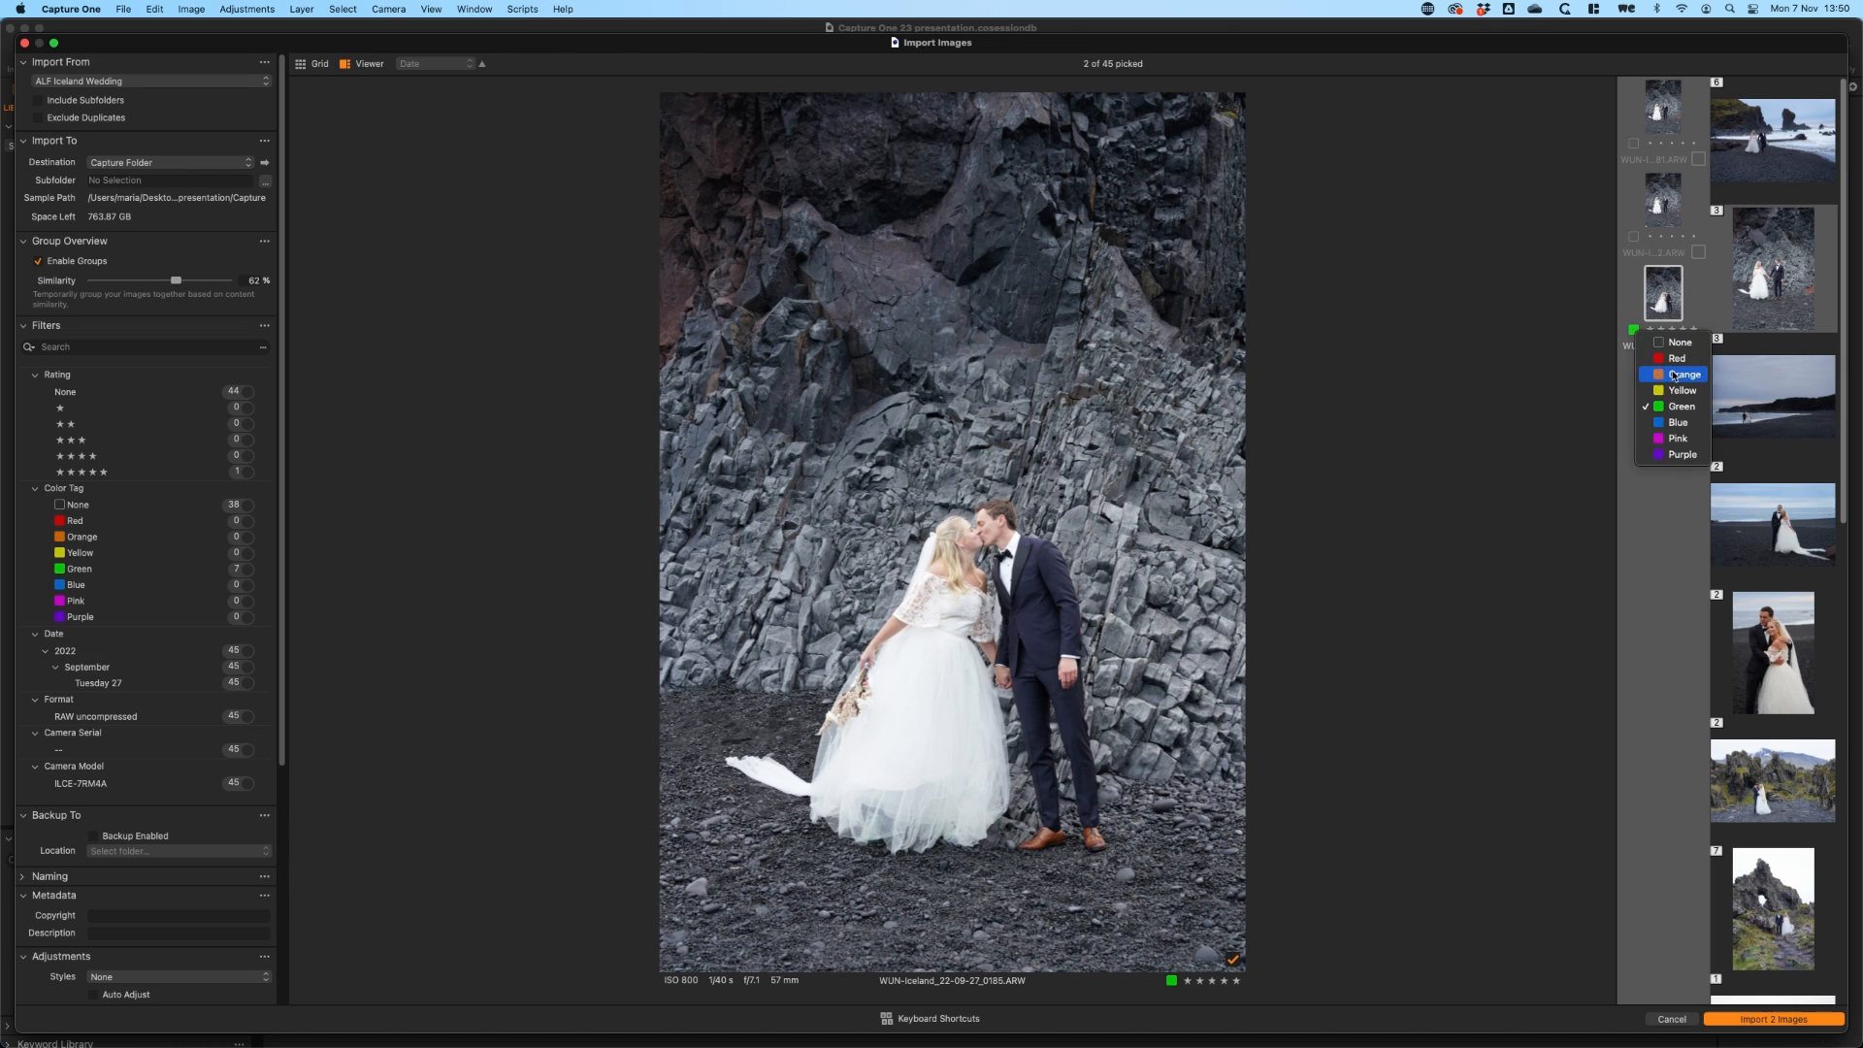
click(1647, 354)
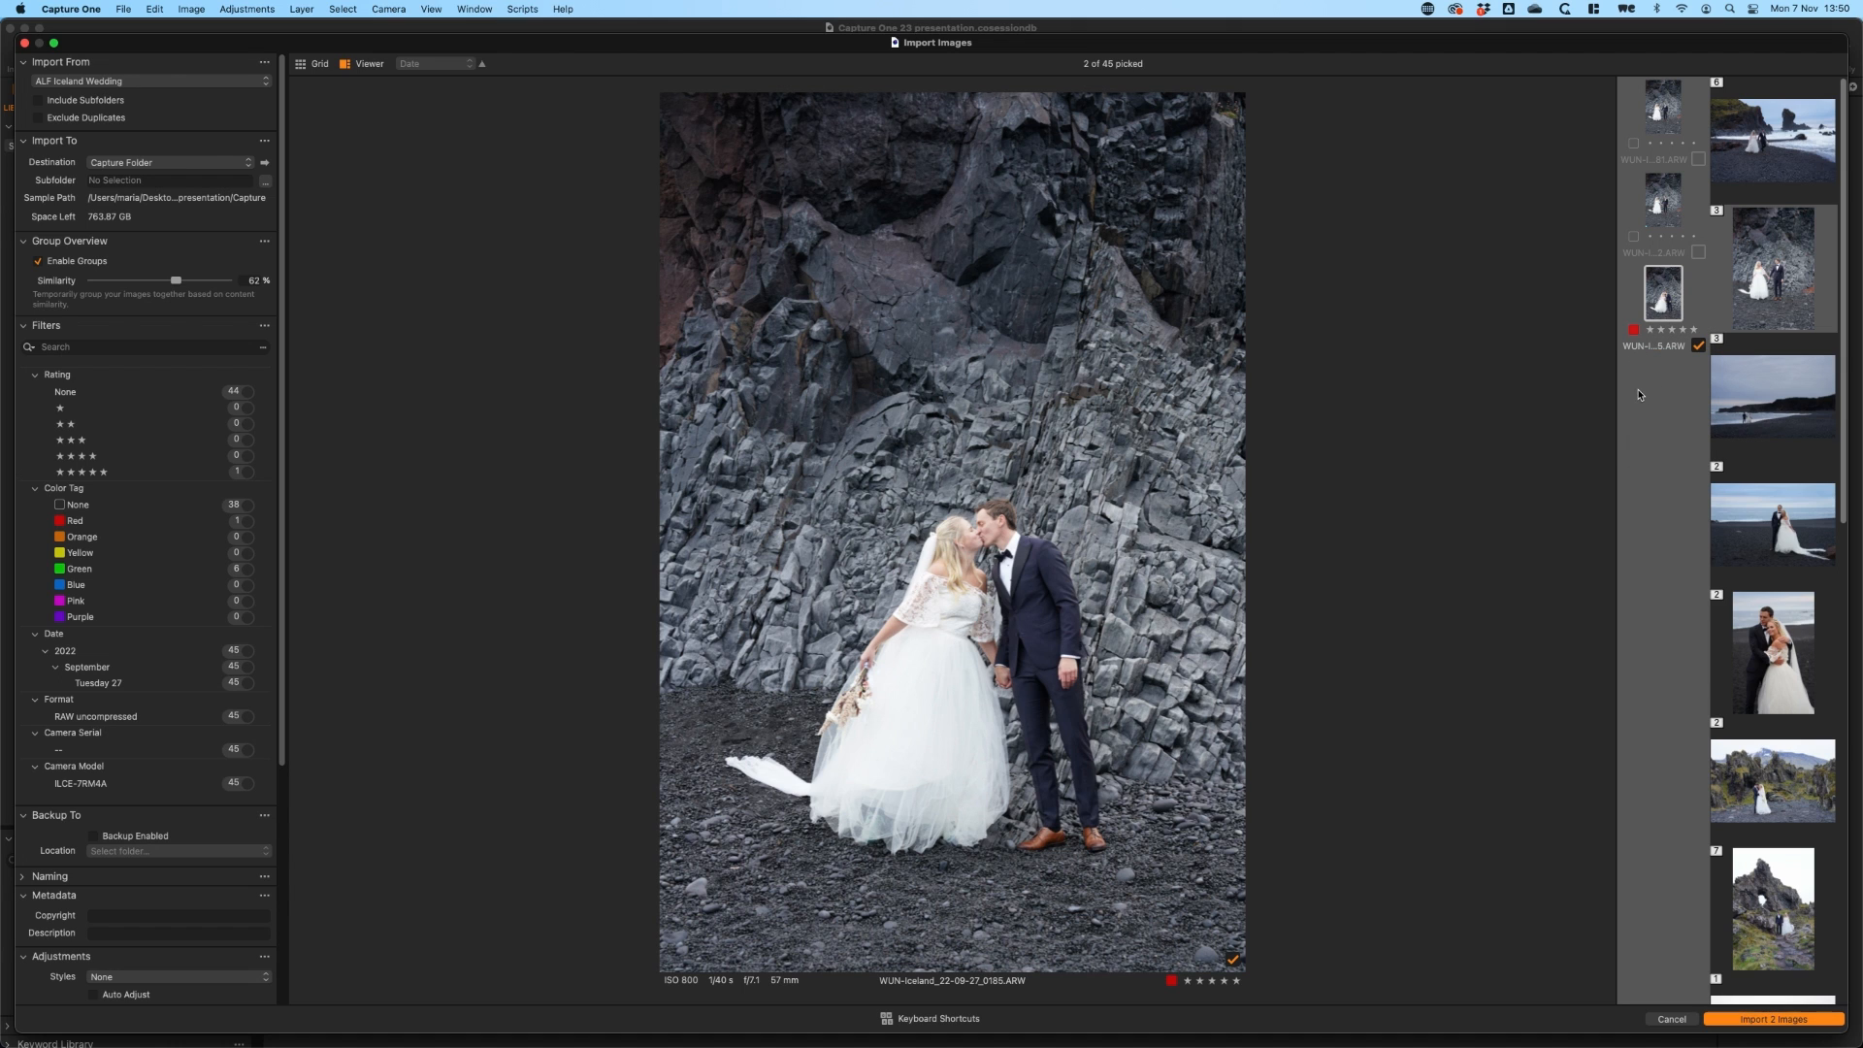
key(asterisk)
Filter the photos by the green color tag and show them in the grid.
mouse_move(37, 332)
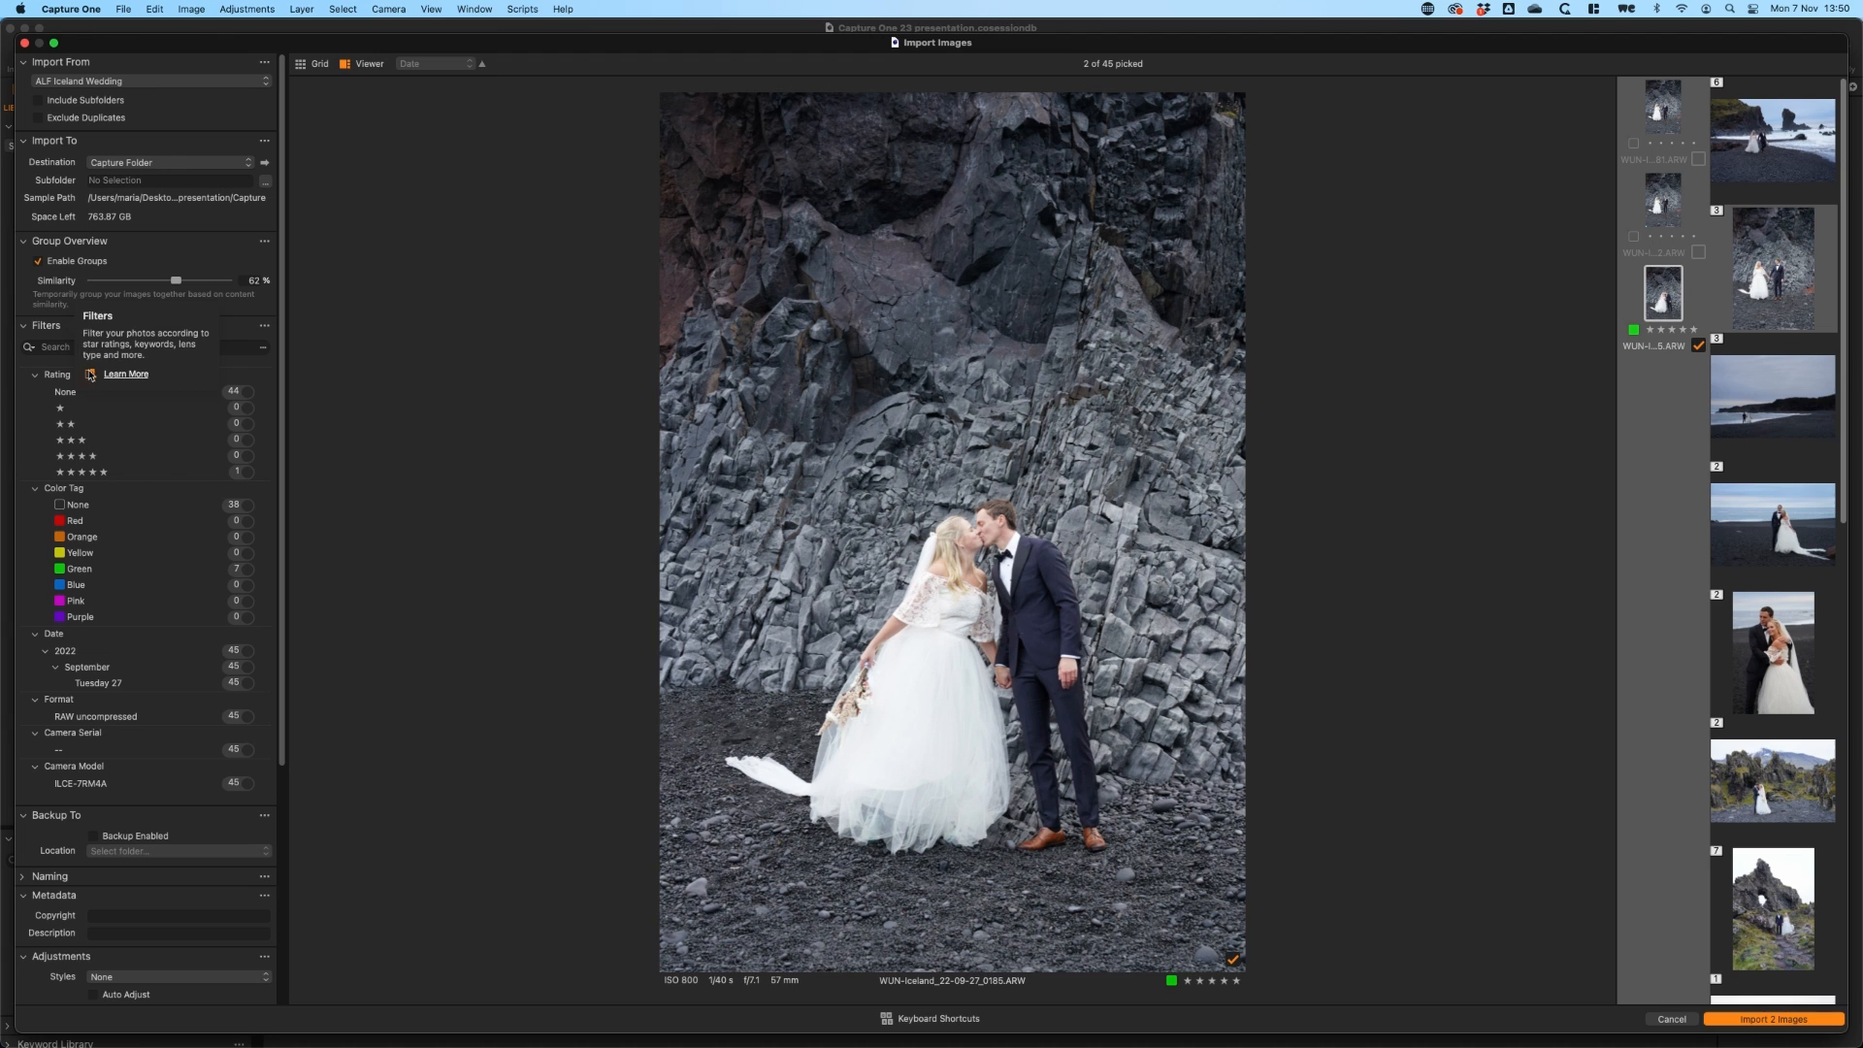
click(245, 570)
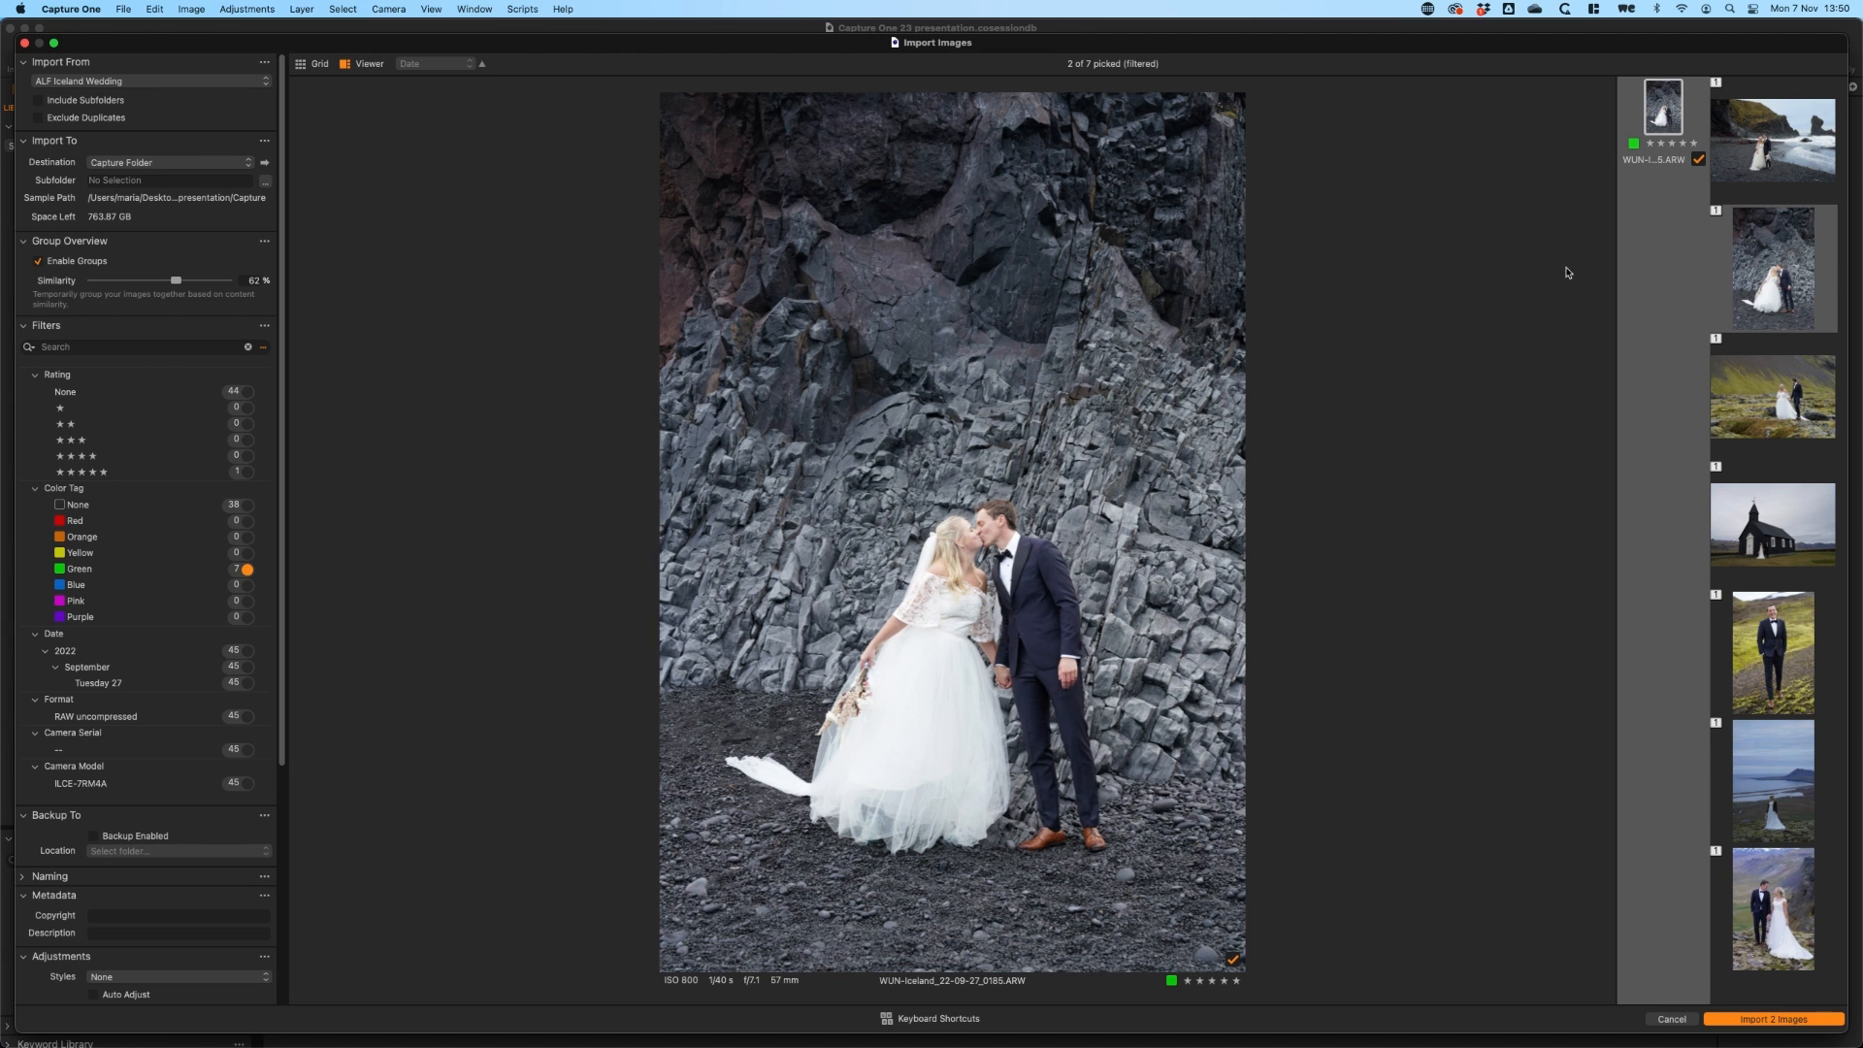
click(317, 64)
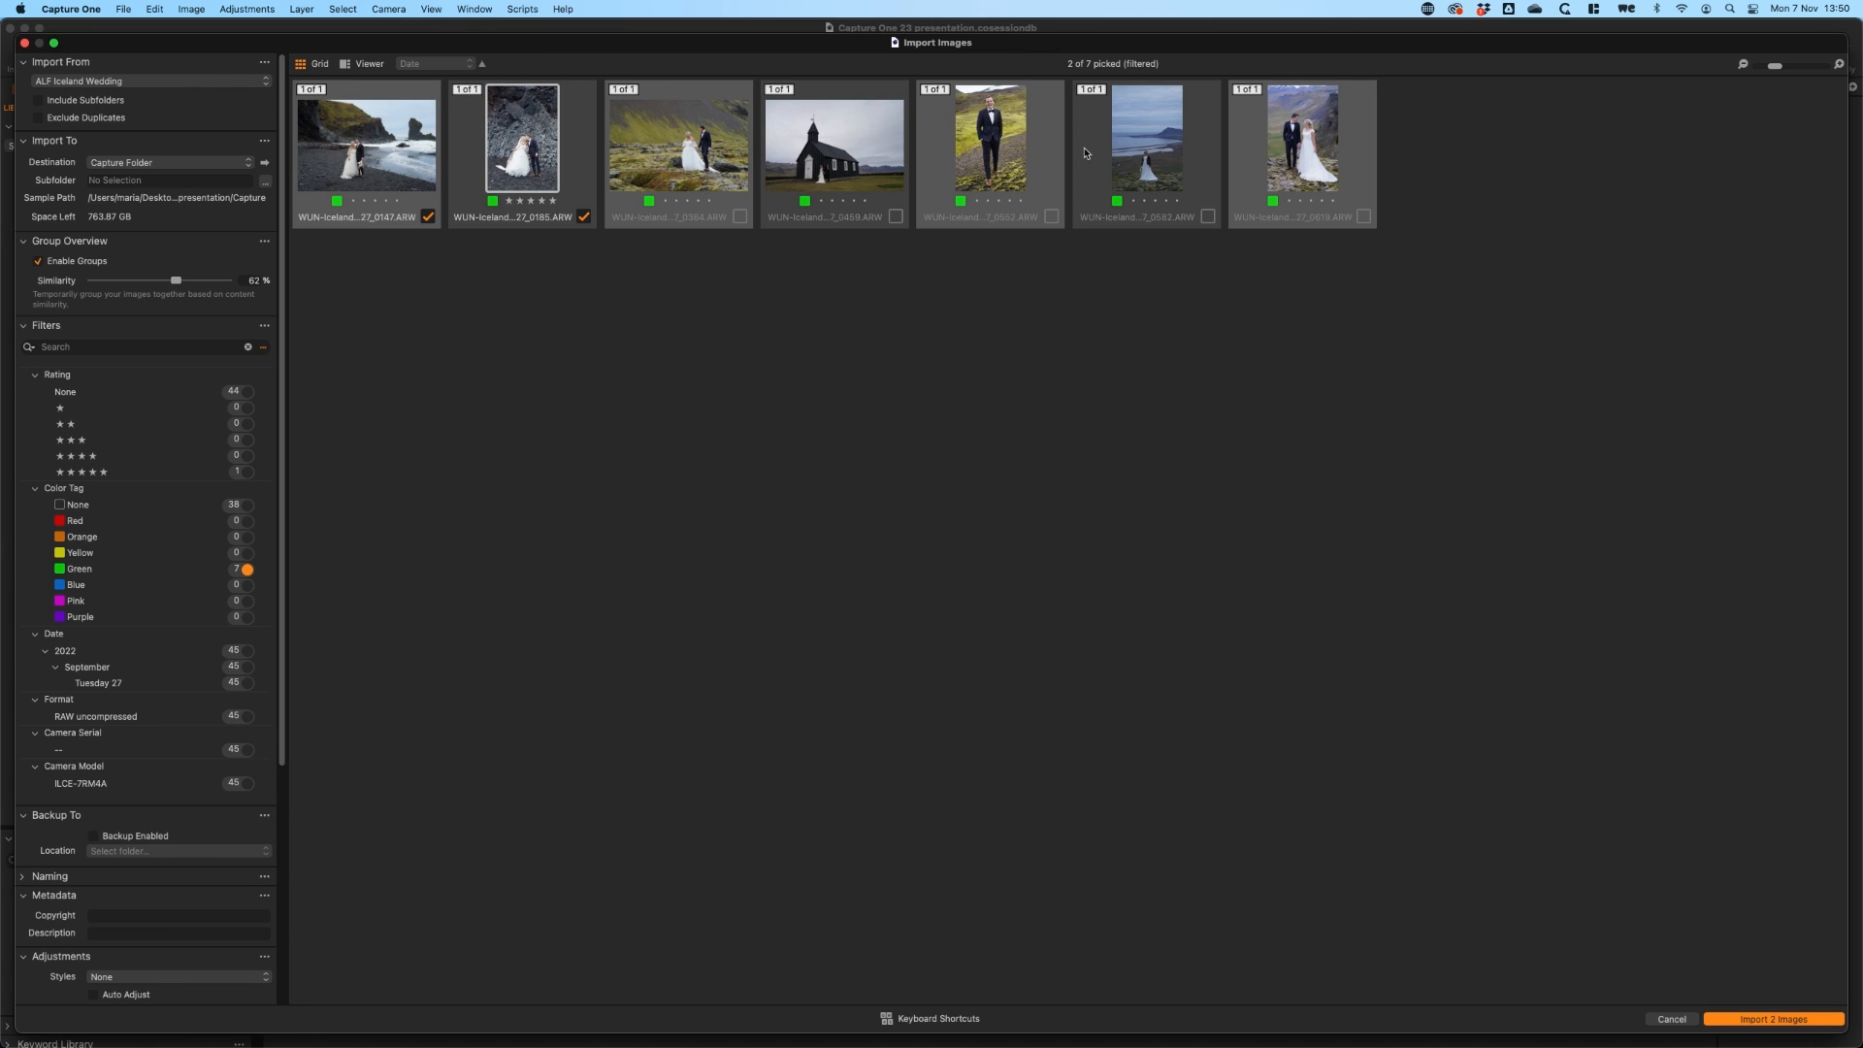
Pick all the filtered photos at once, unpick them all, and pick only photos 0147 and 0185 again.
key(super+a)
key(x)
key(x)
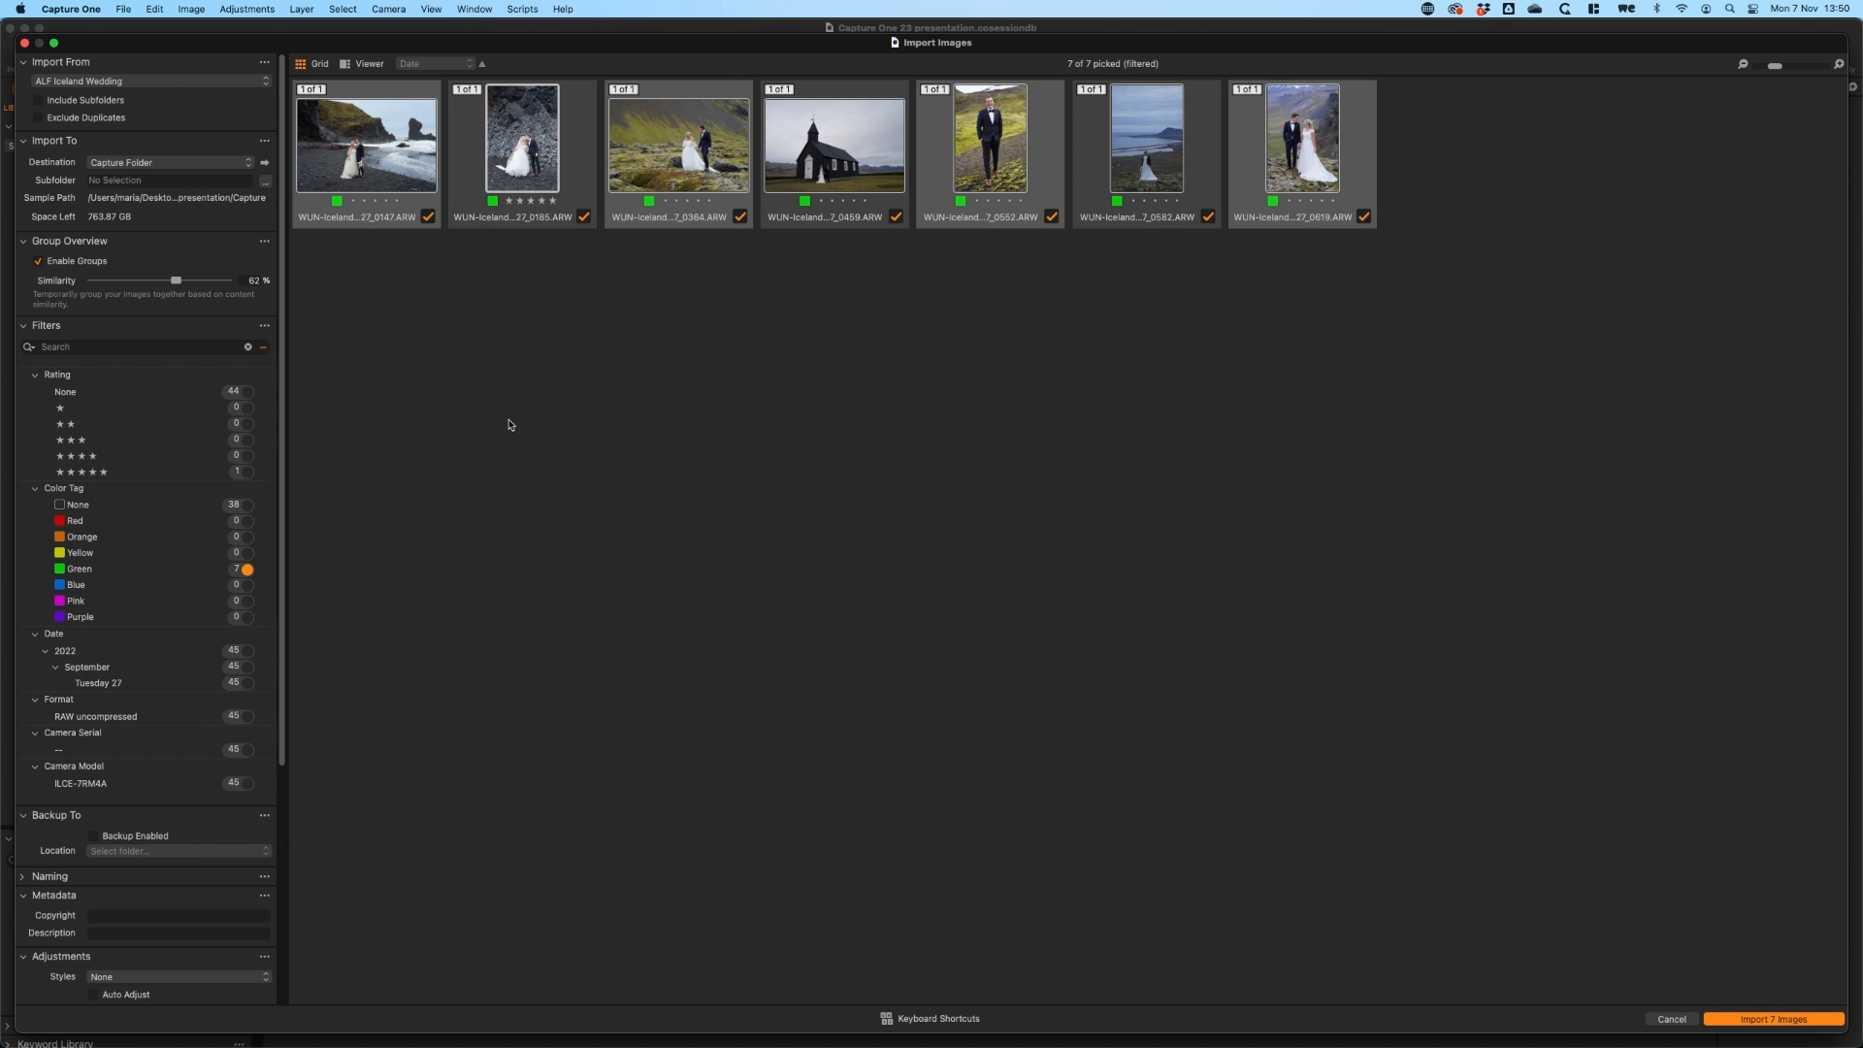
key(x)
click(433, 239)
click(429, 220)
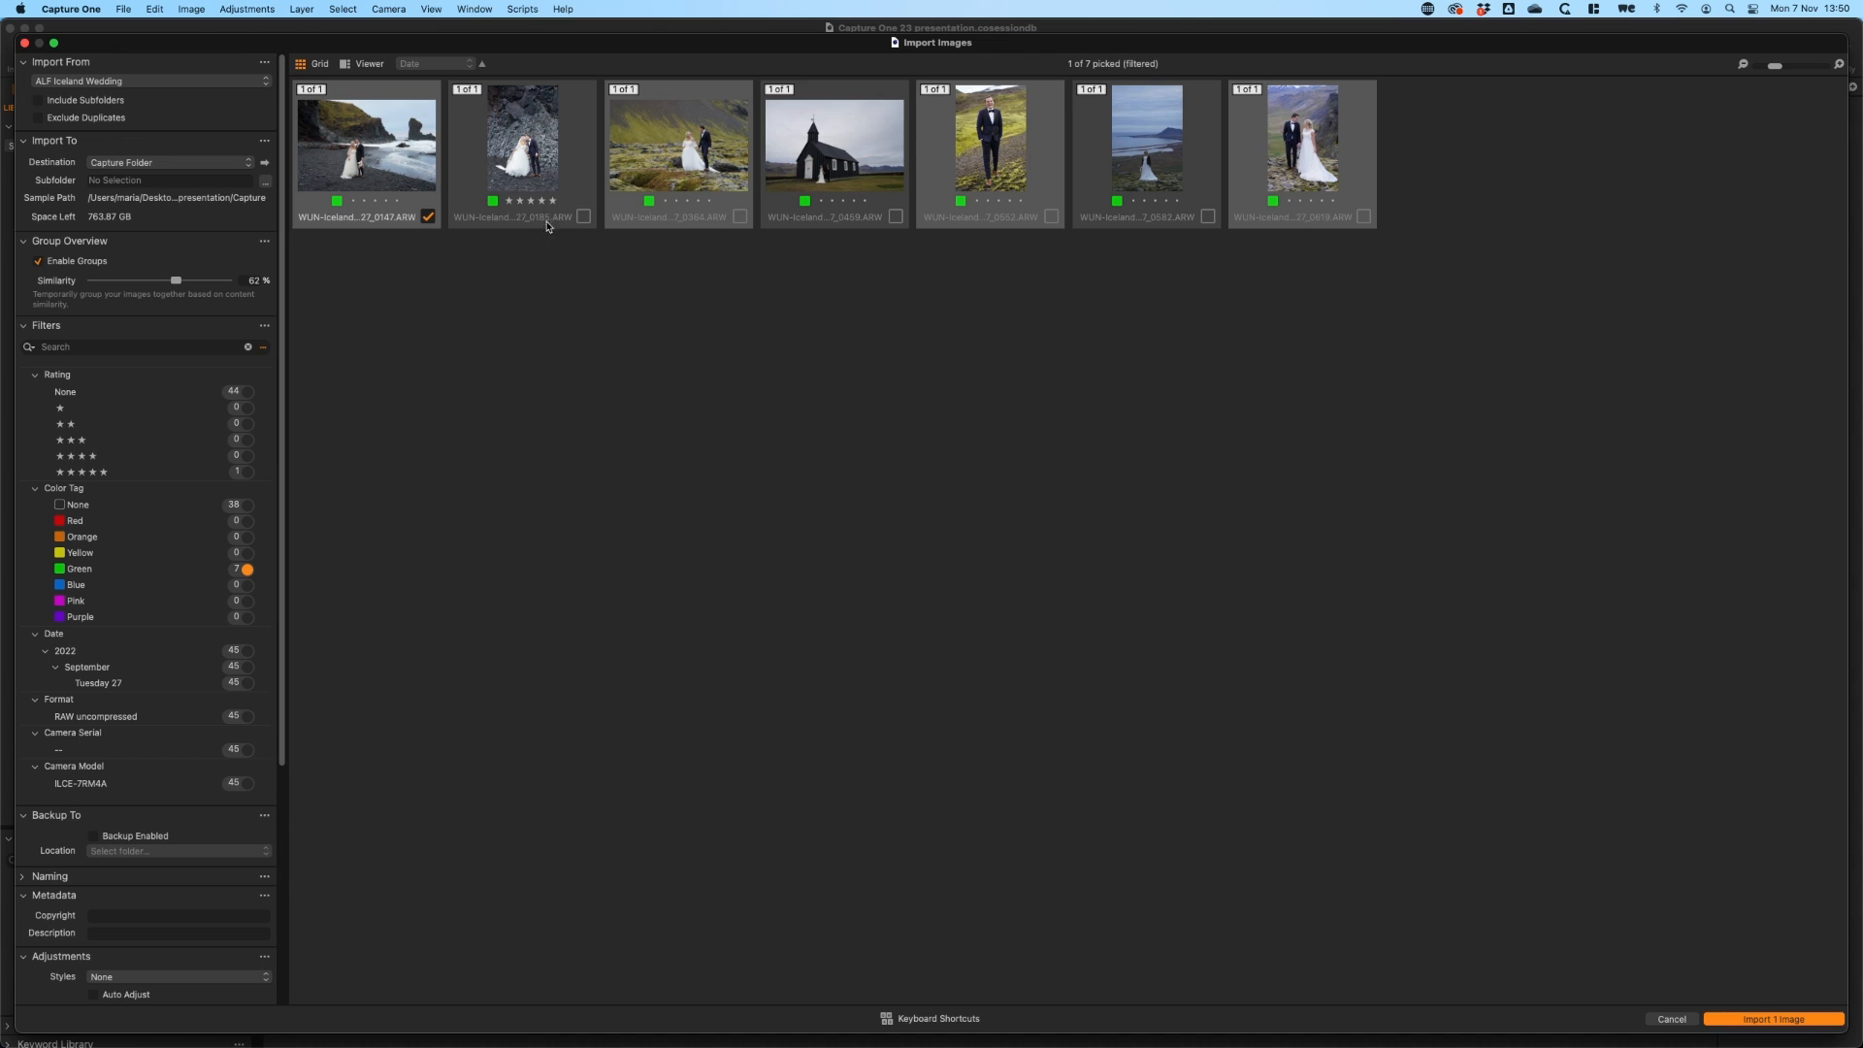
click(583, 216)
Examine the file info of photo 0147 and open its capture time change, cancelling without editing.
drag(283, 357, 226, 645)
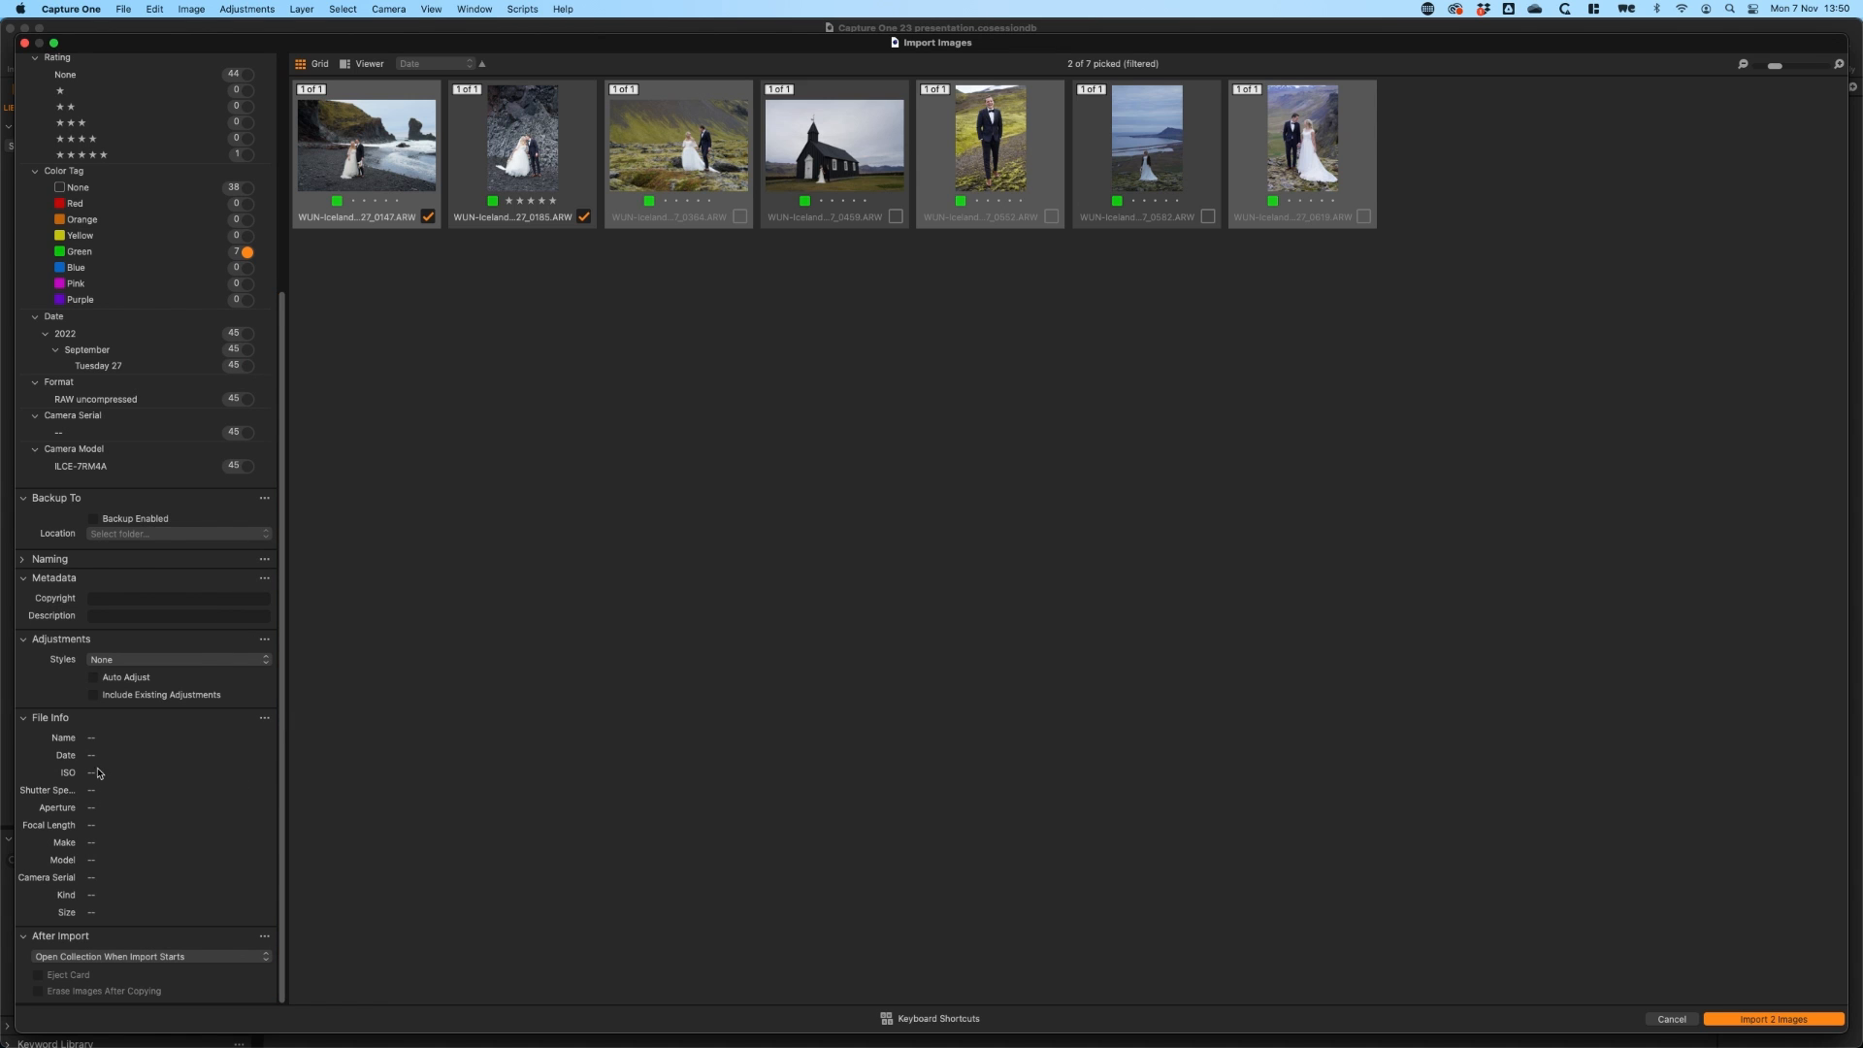
click(339, 186)
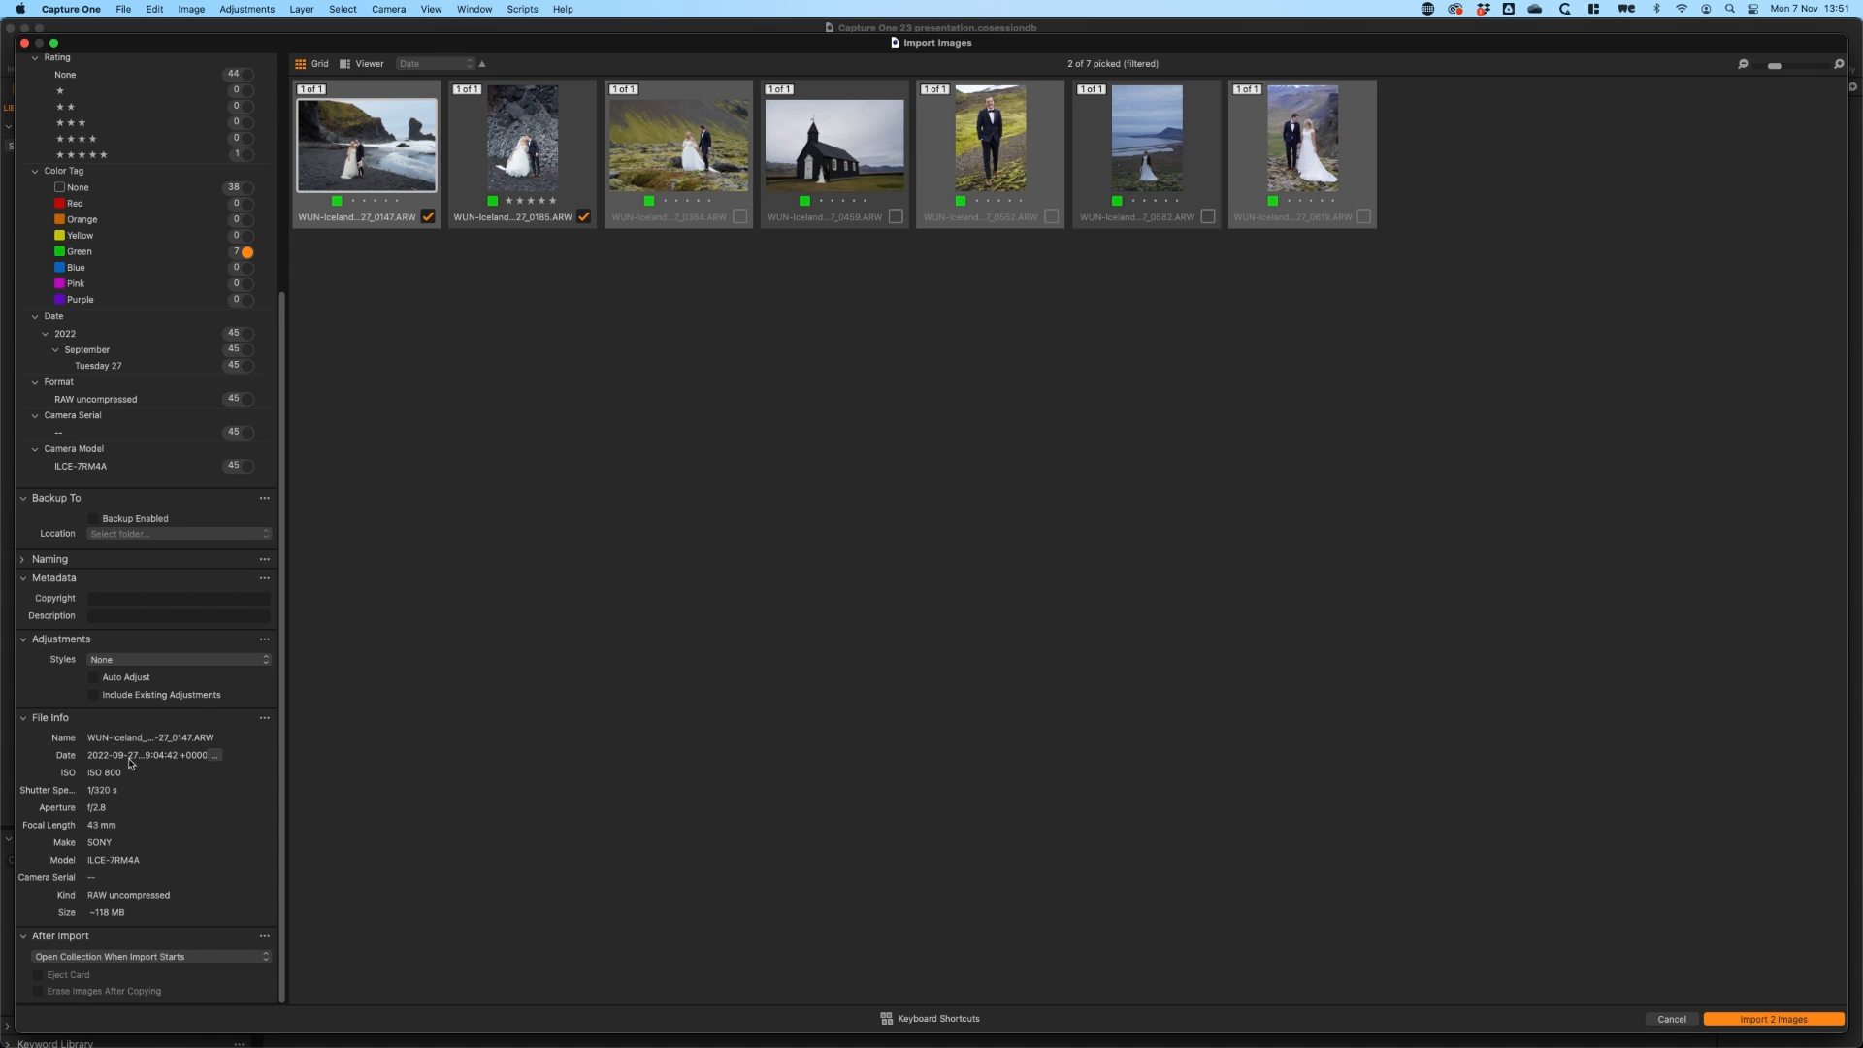
click(215, 756)
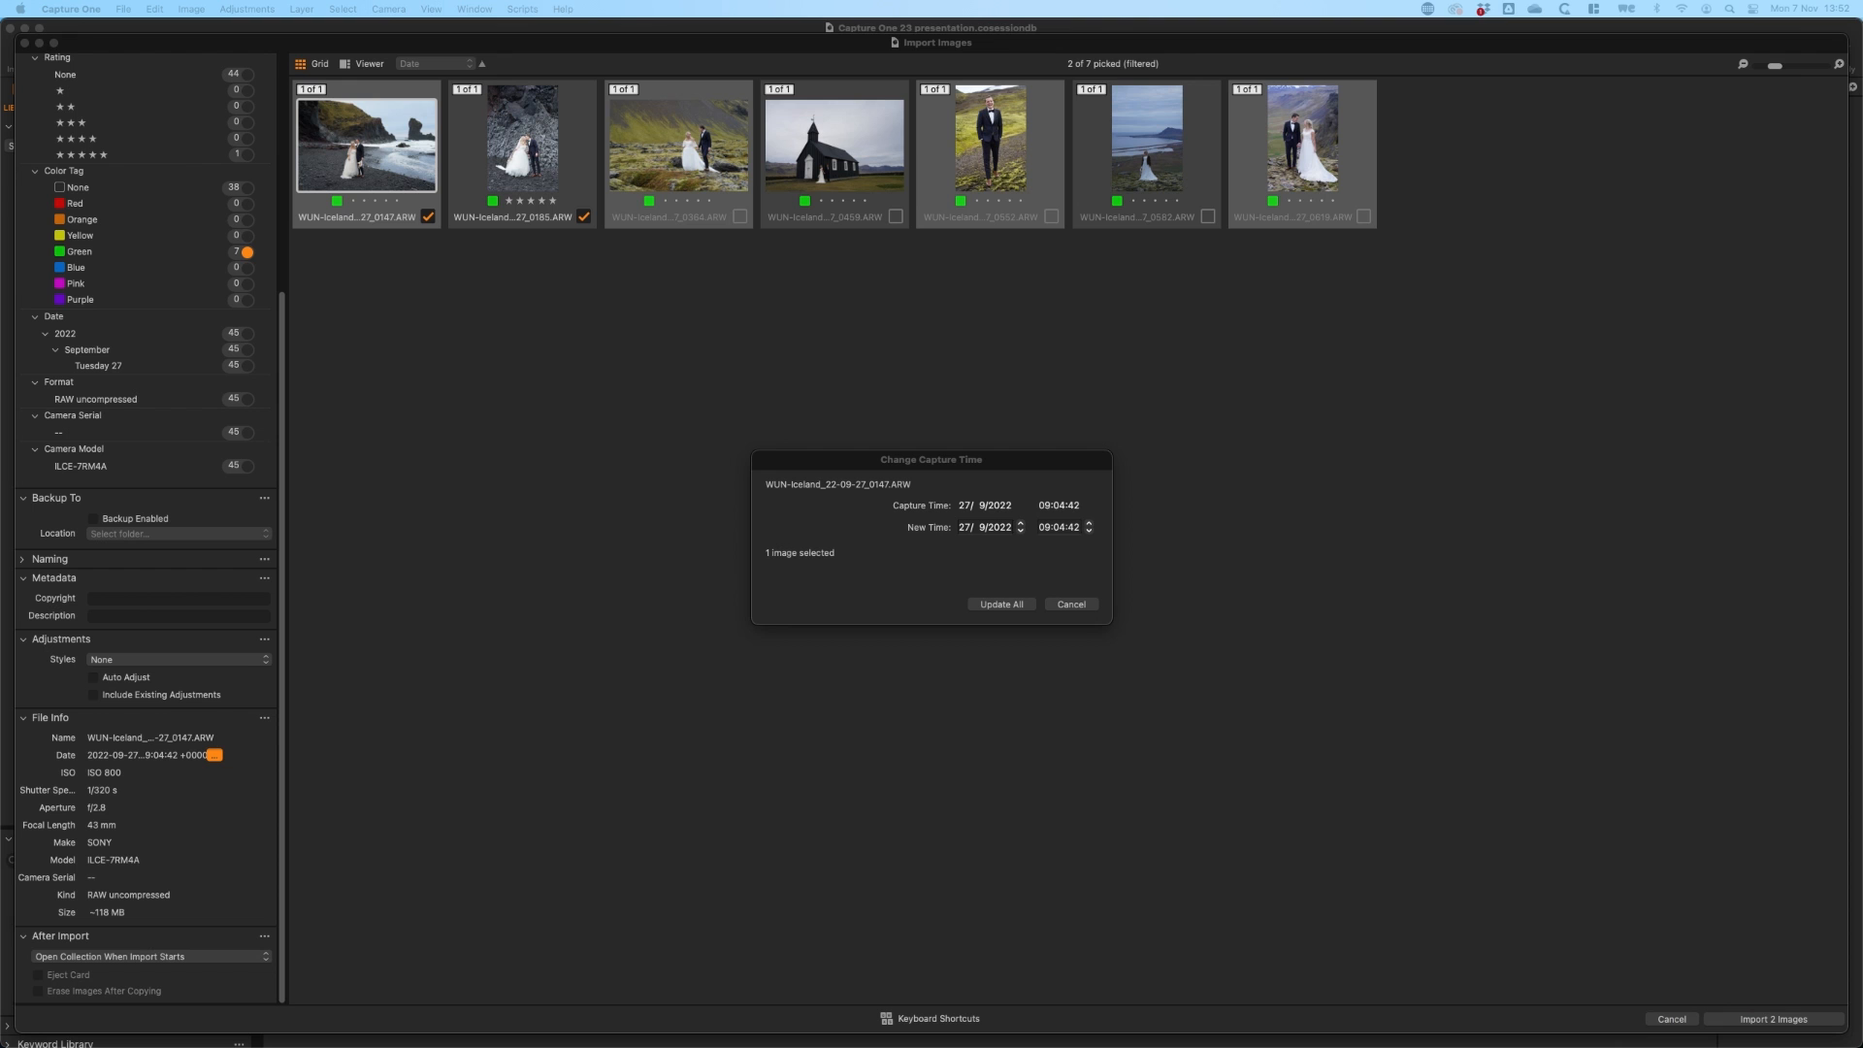
click(1071, 604)
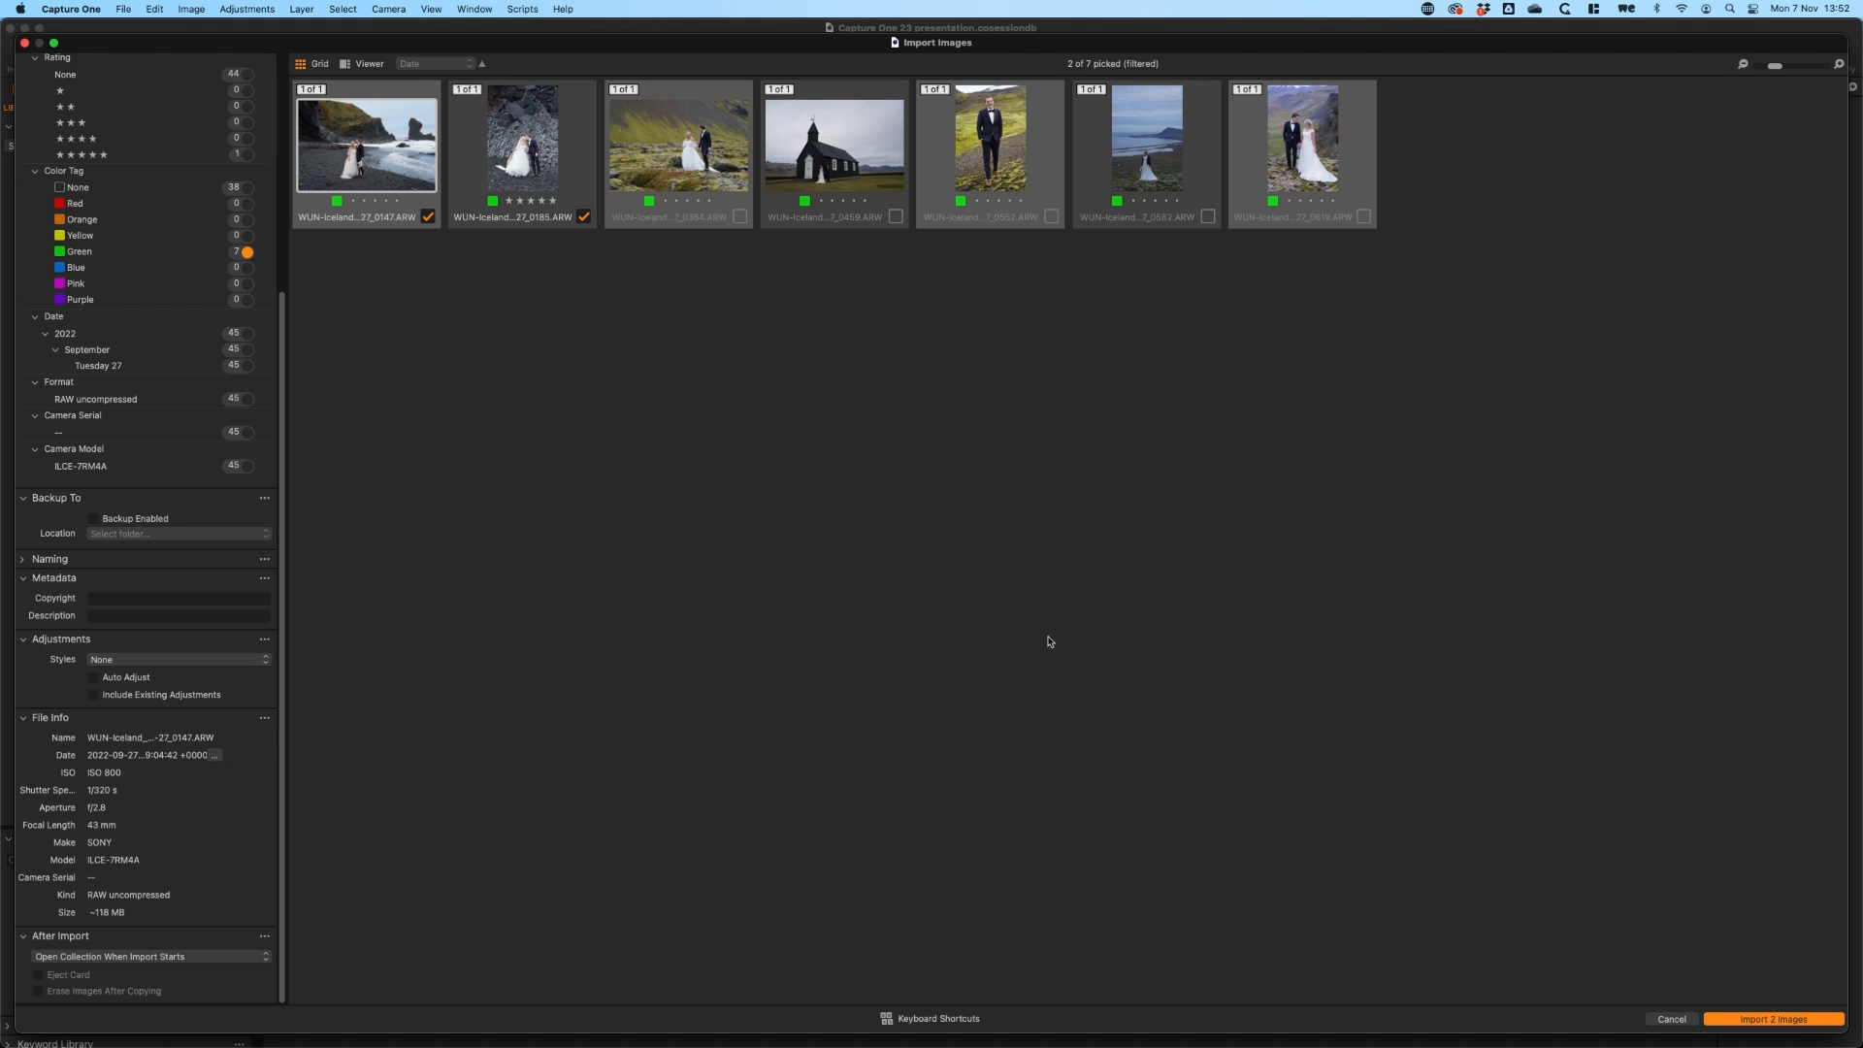
drag(282, 434, 303, 233)
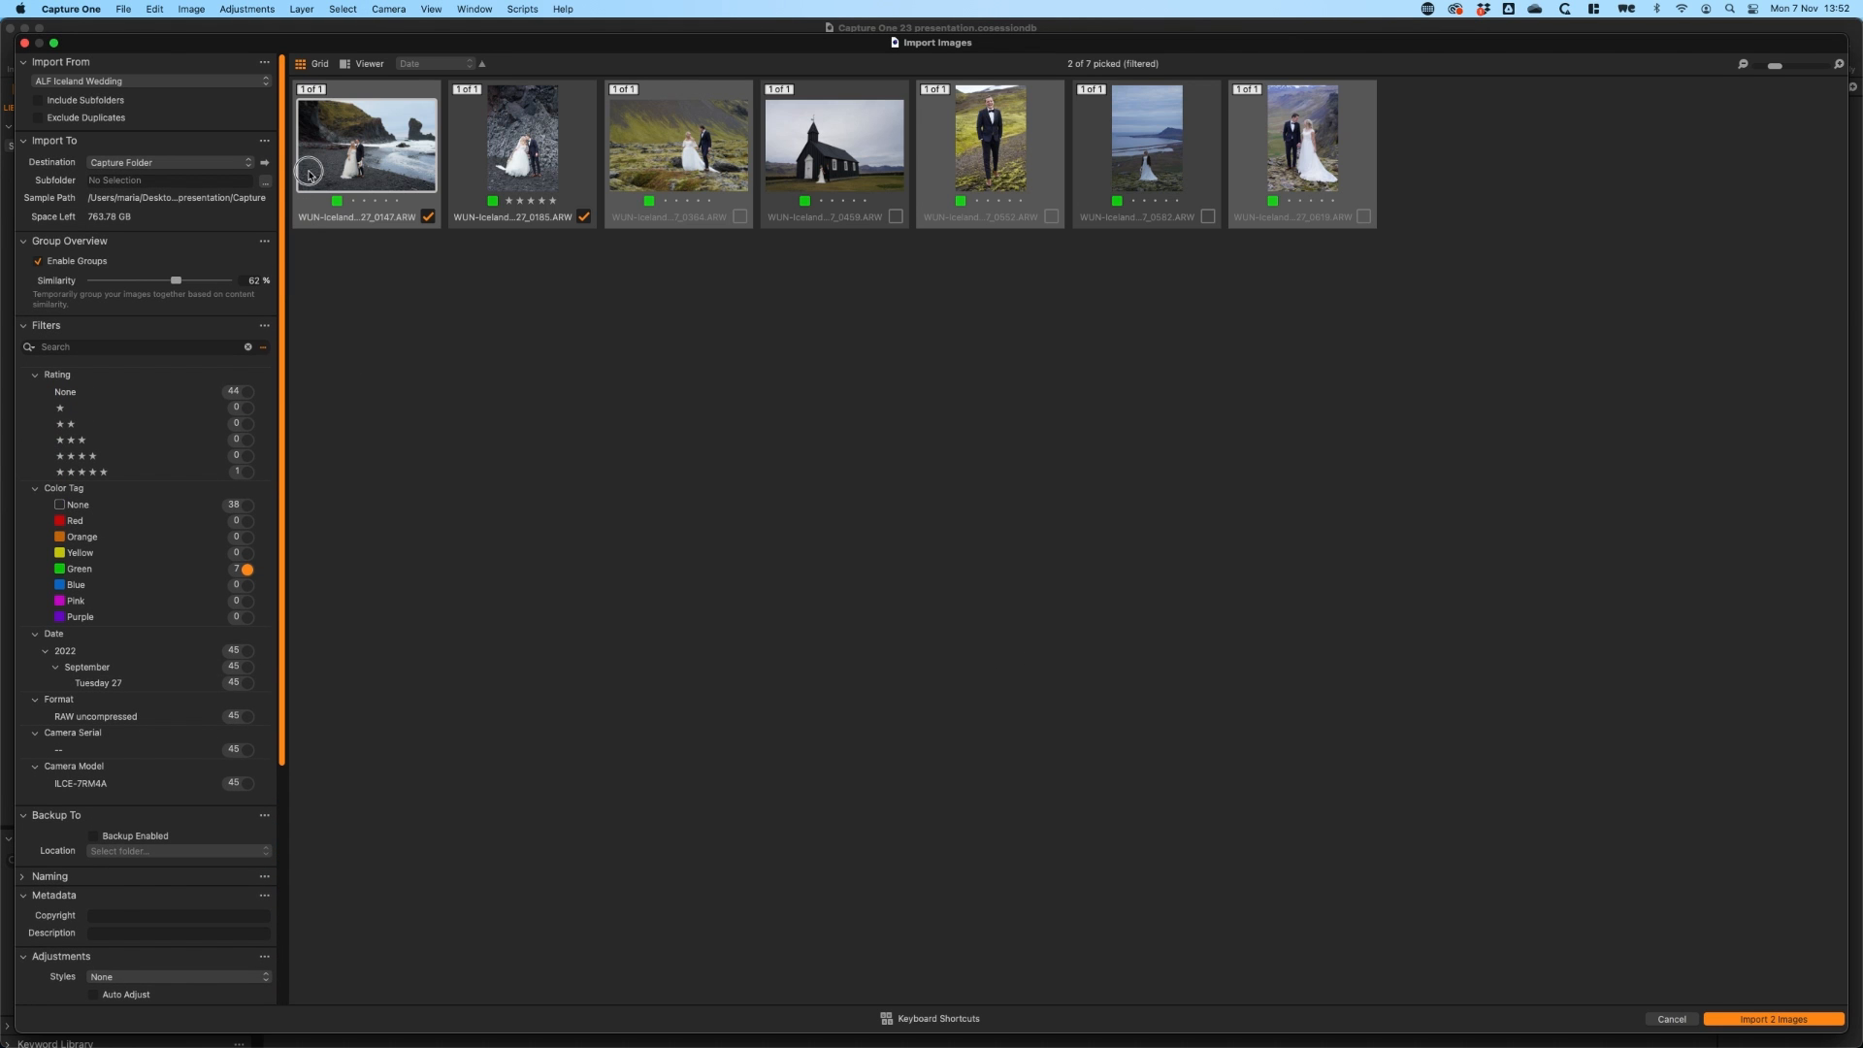
Return to the viewer and remove the green color tag filter to show all photos.
click(366, 63)
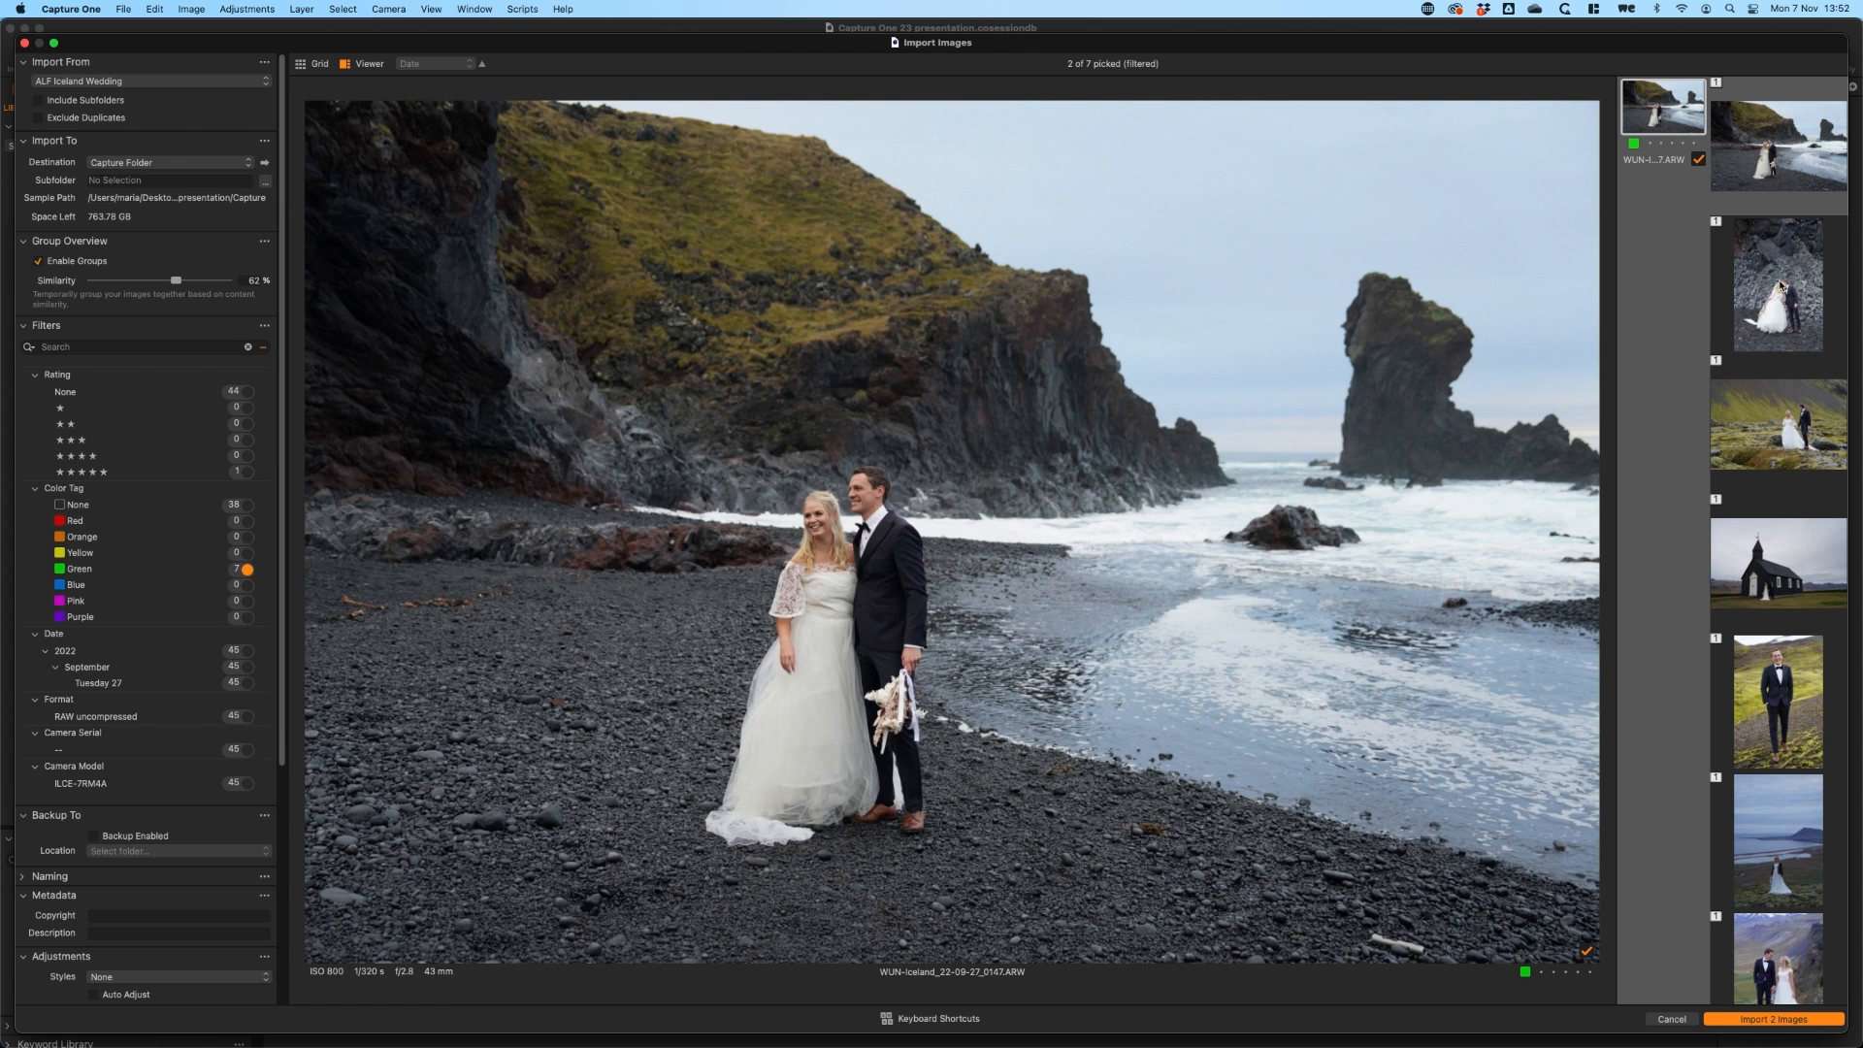
key(Down)
key(Up)
click(249, 574)
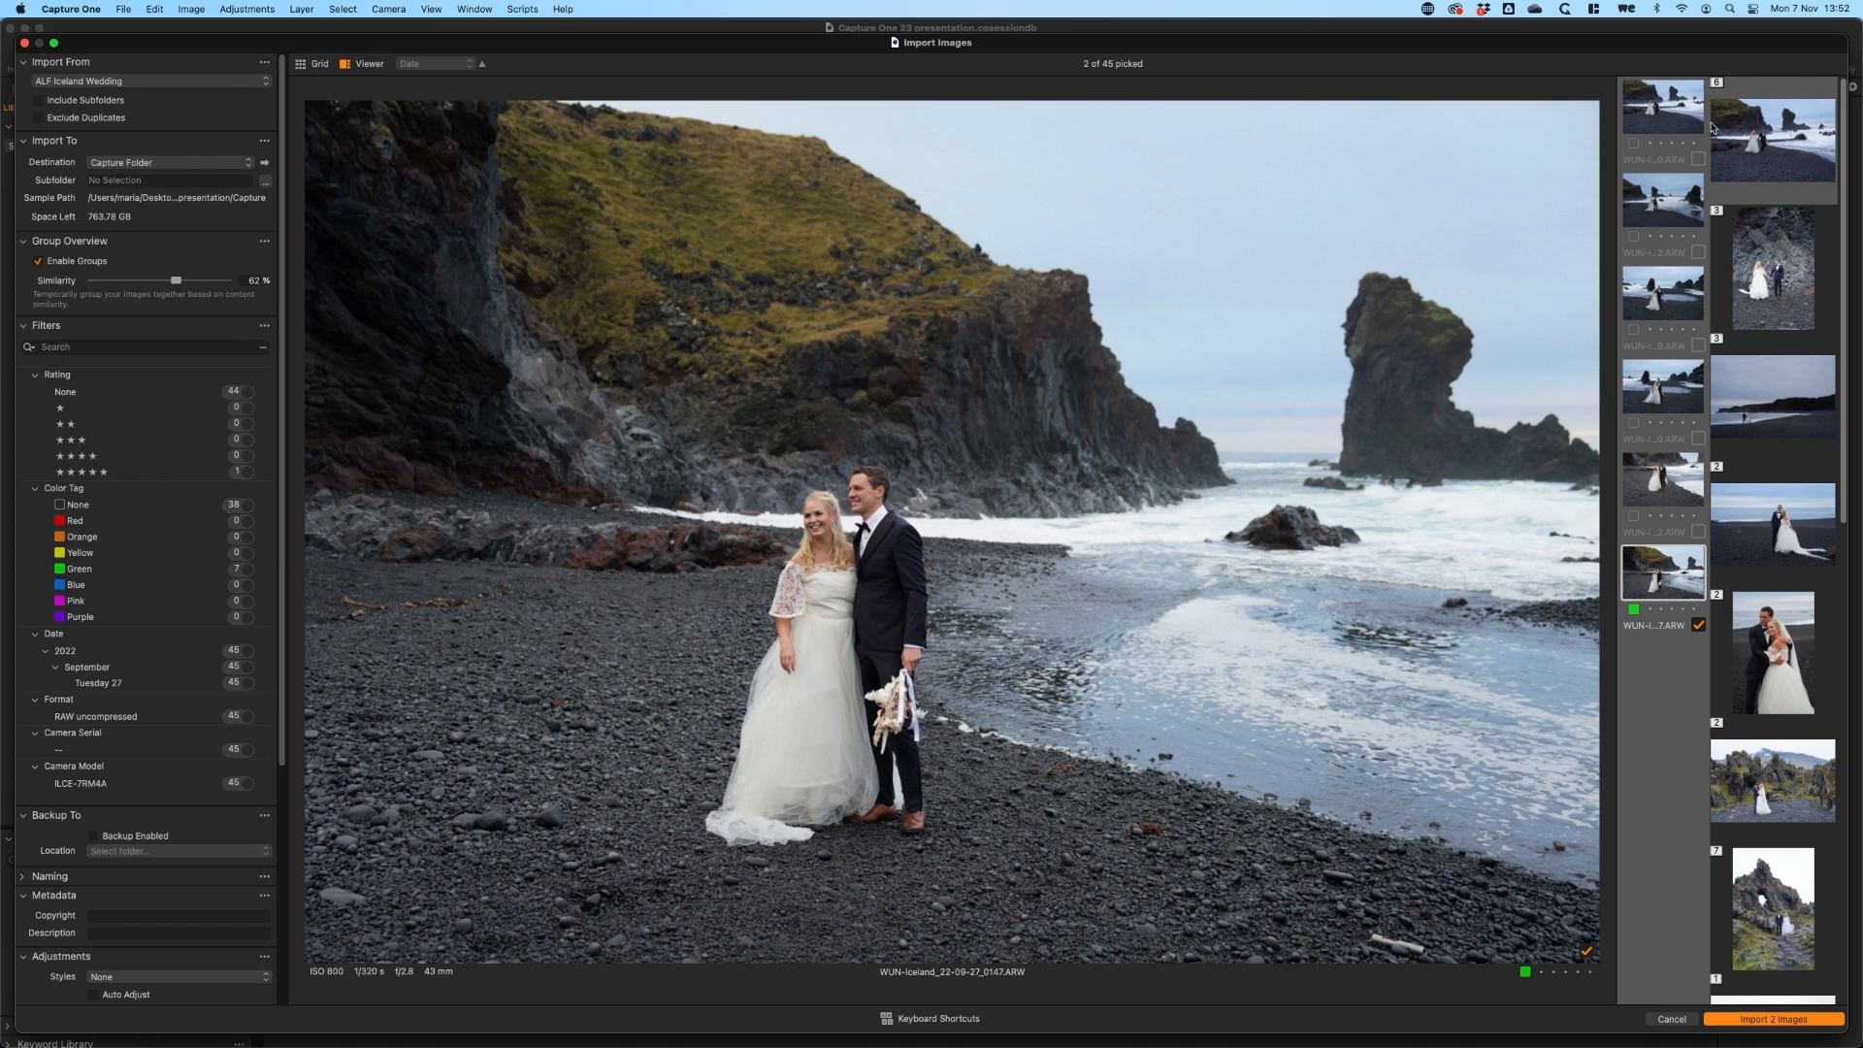
Move on to the third group and pick photo 0222 of the couple running on the beach for import.
key(Left)
key(Right)
key(Down)
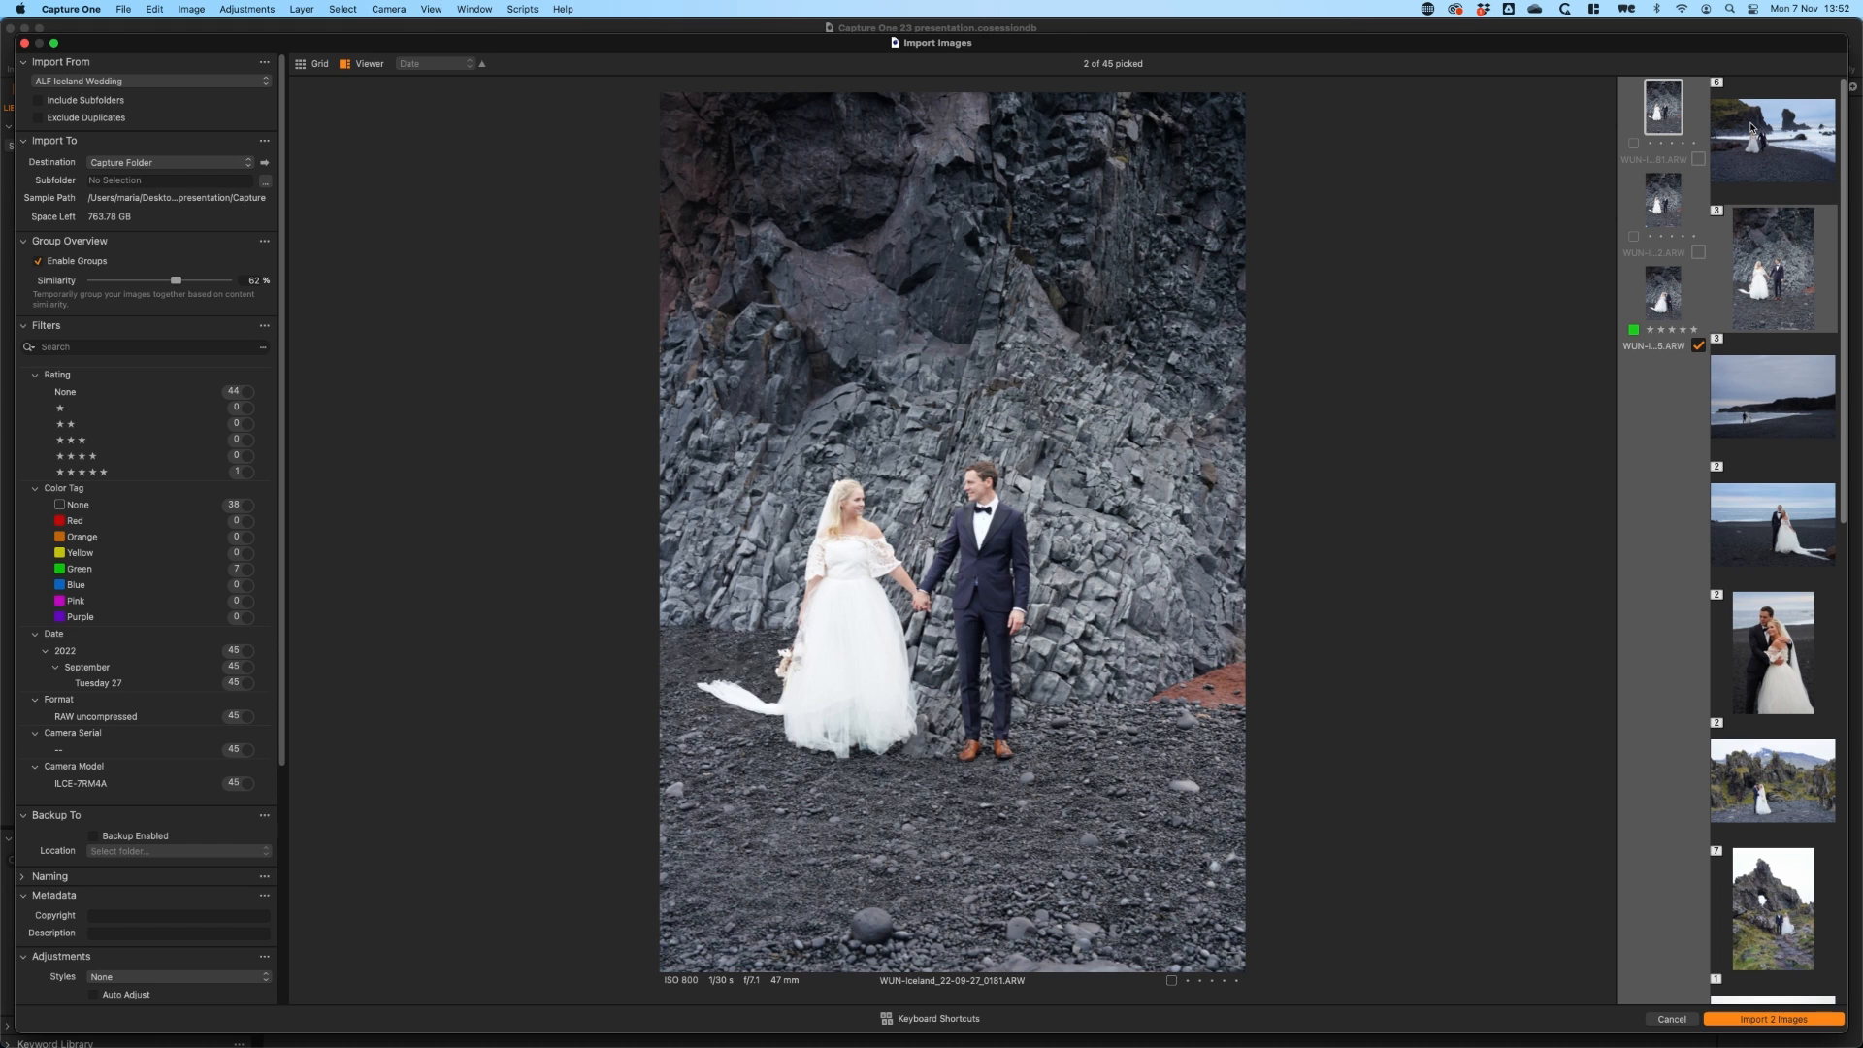
key(Right)
key(Right)
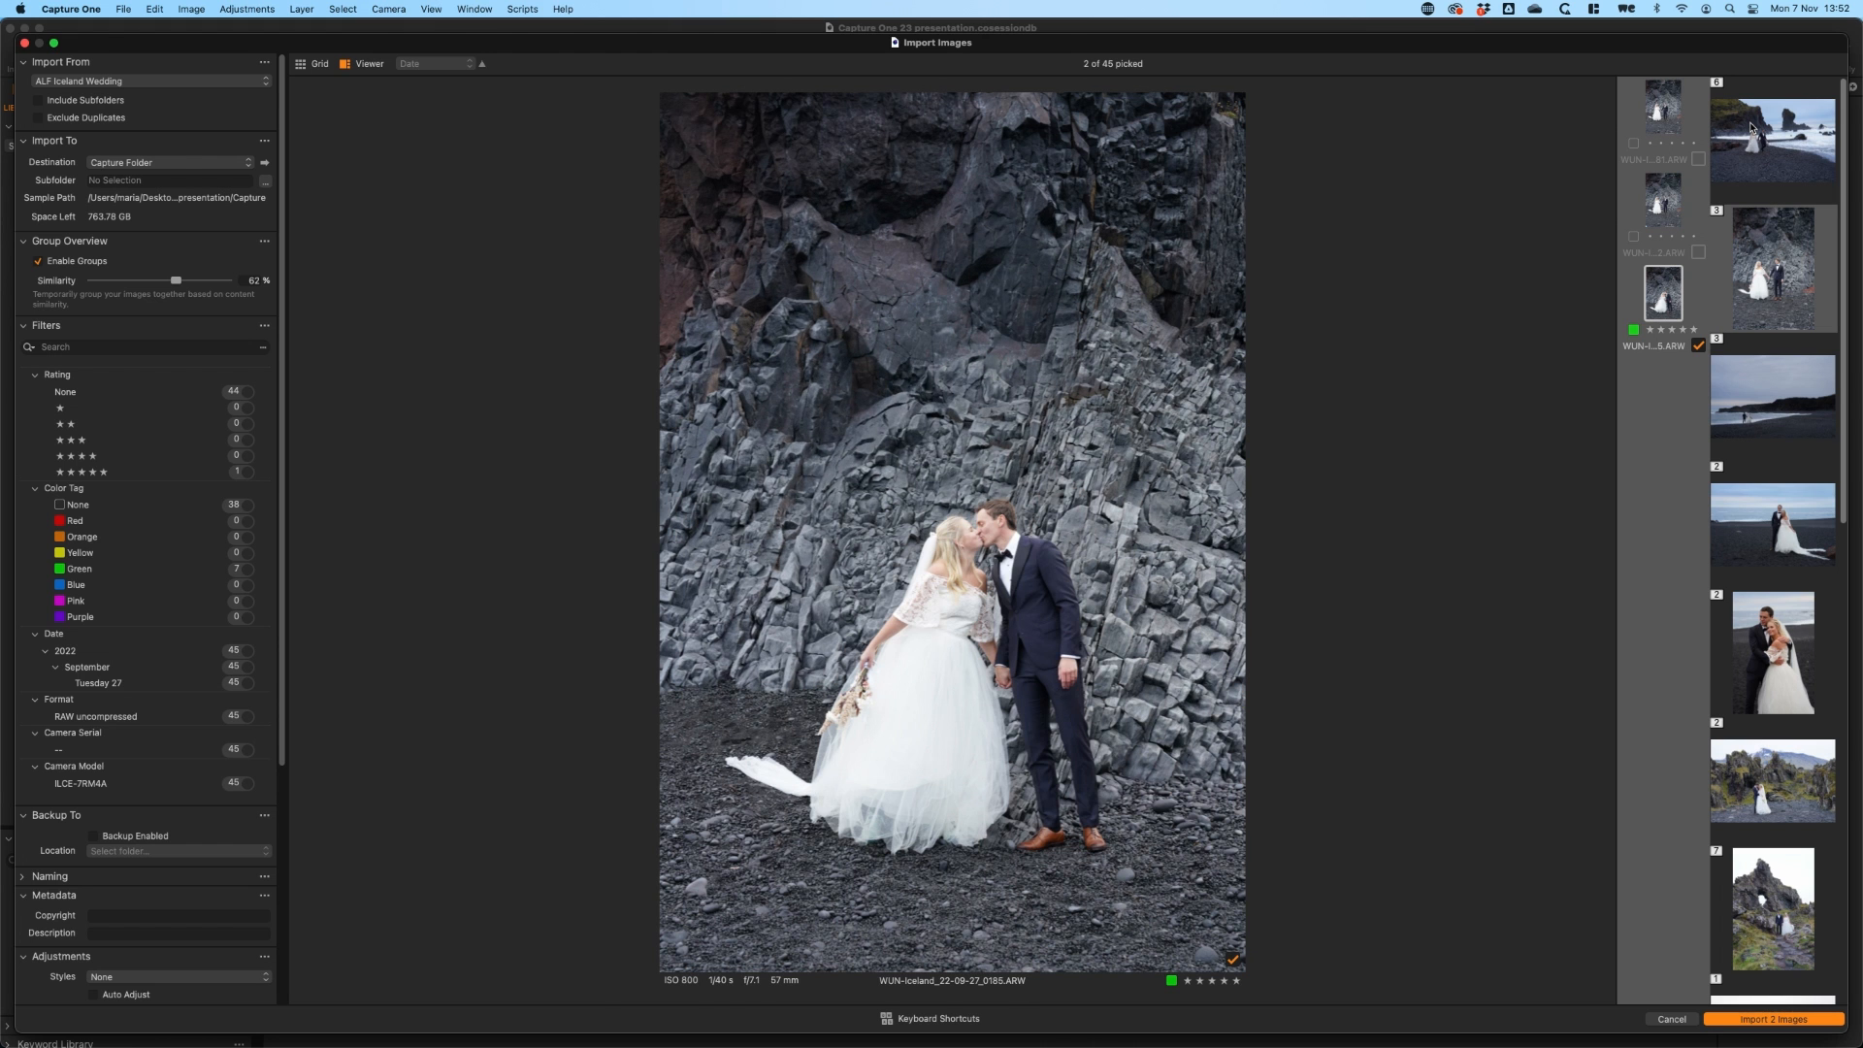
key(Down)
key(Right)
key(Right)
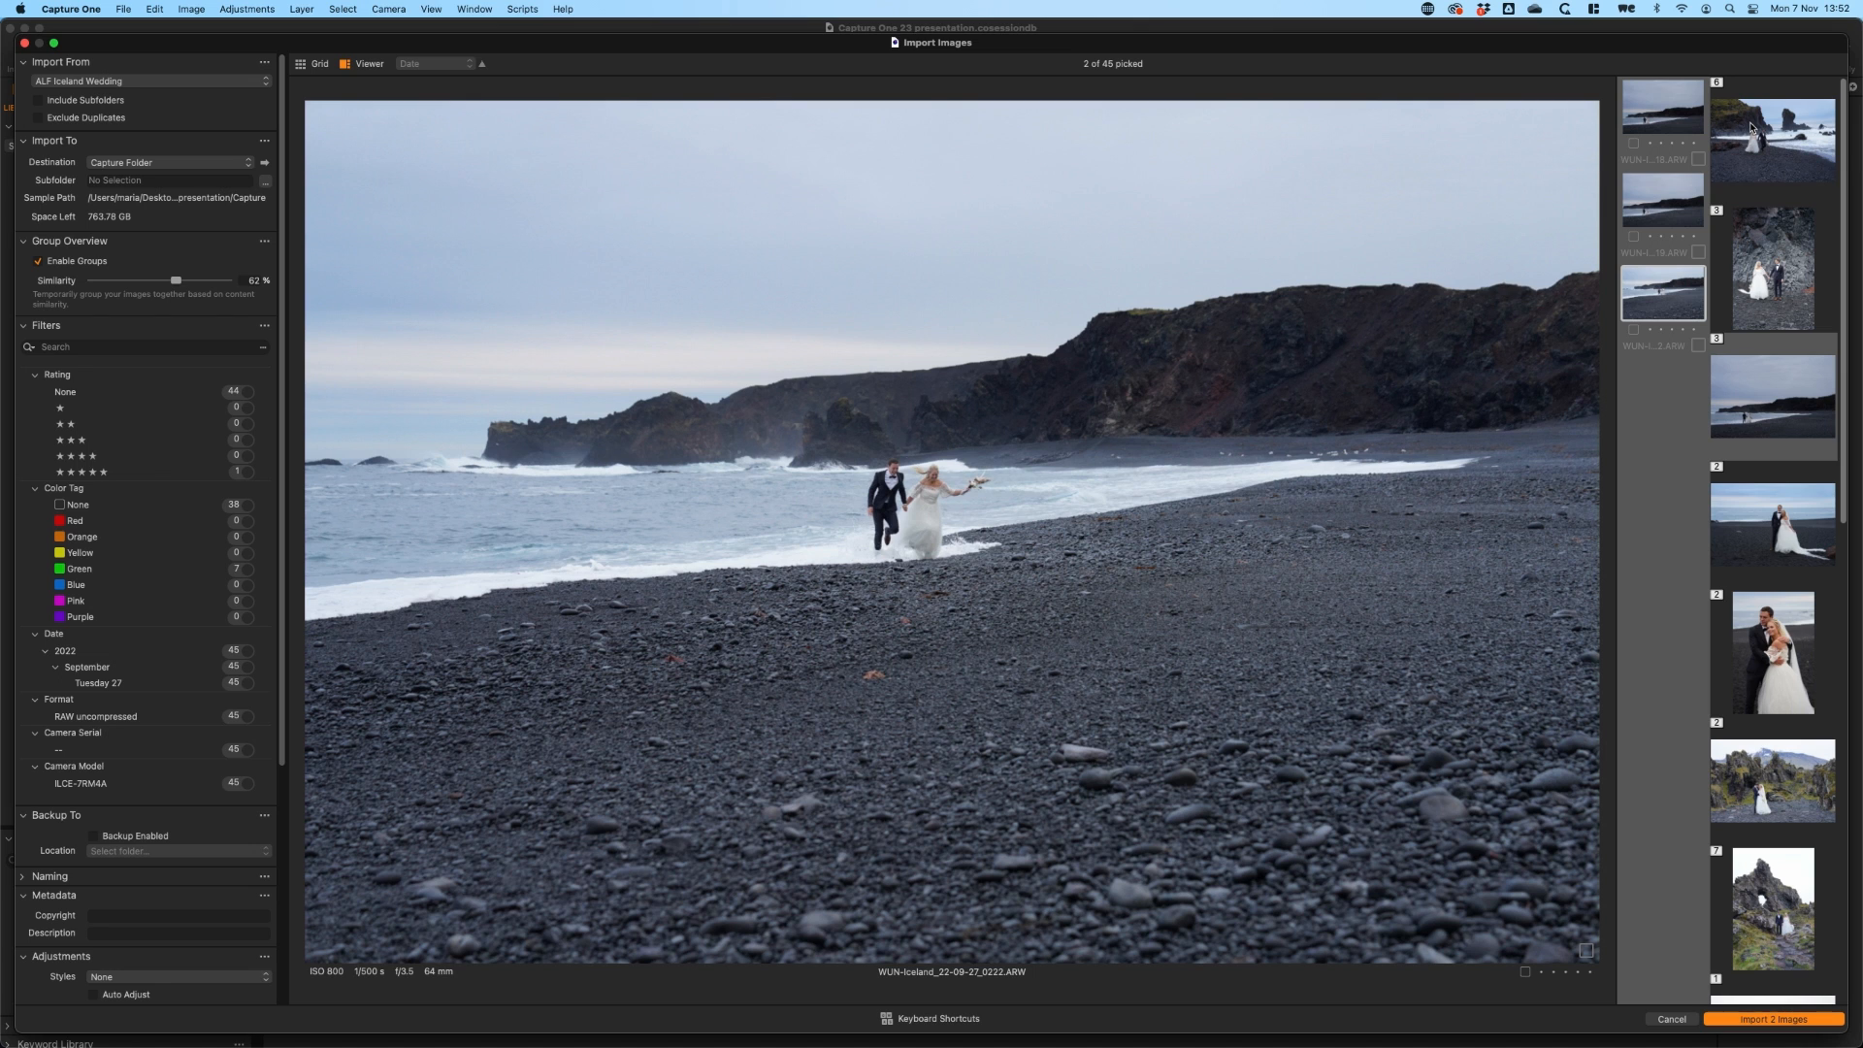
key(p)
Look at photo 0219, skip the fourth group, and pick photo 0237 of the couple embracing on the beach for import.
key(Left)
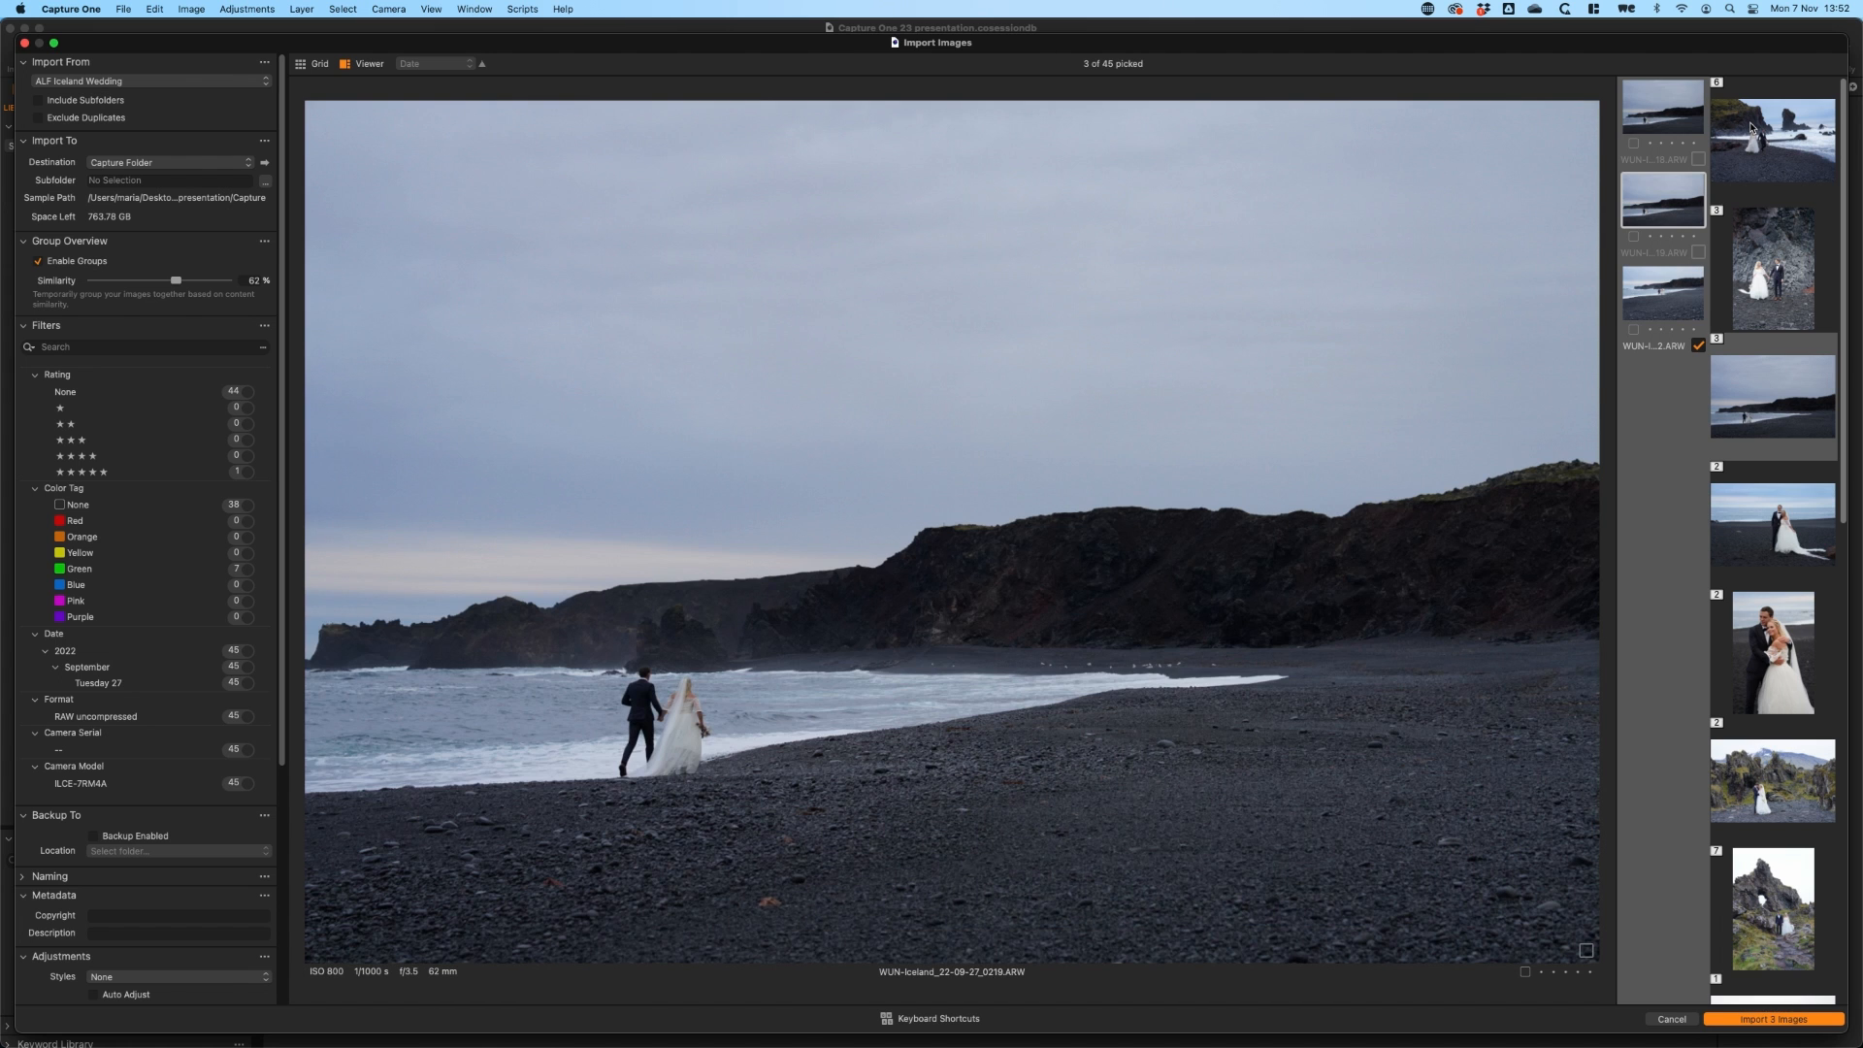
key(Down)
key(Right)
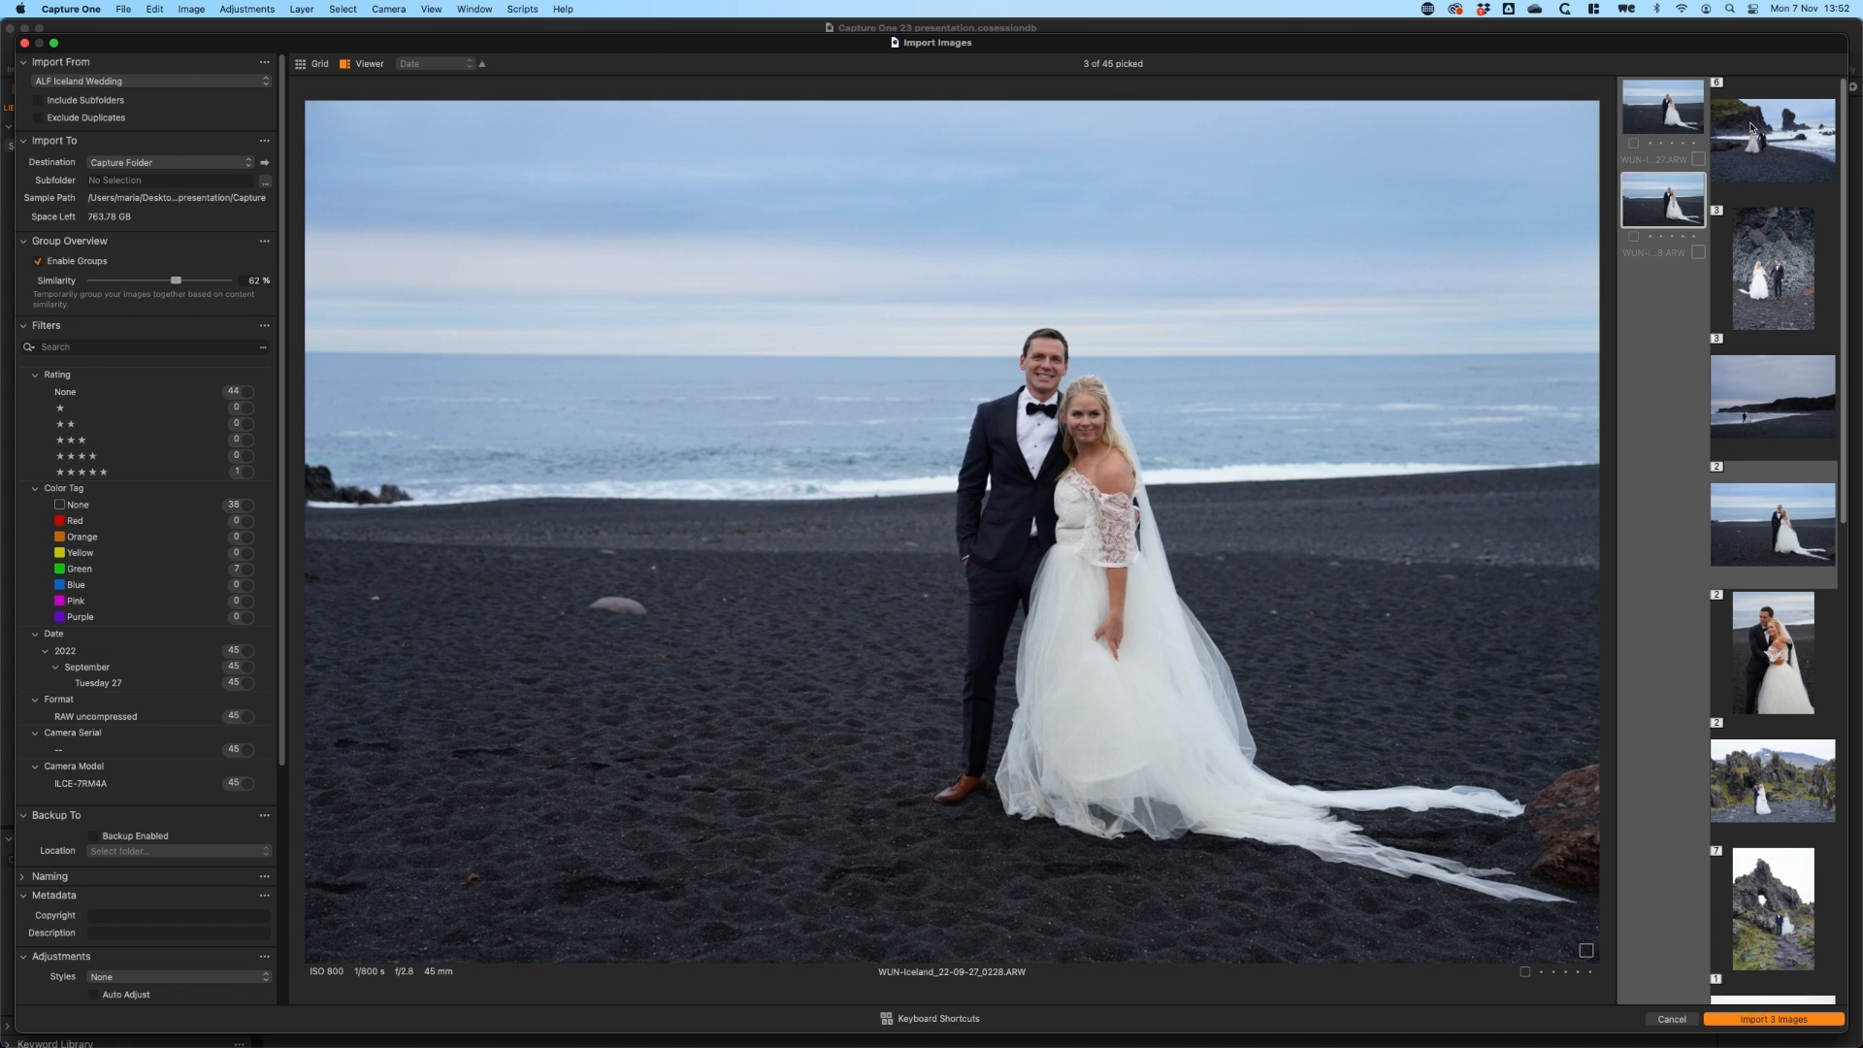
key(Down)
key(Right)
key(space)
Move on to the group among the rock formations and pick photo 0268 for import.
key(Down)
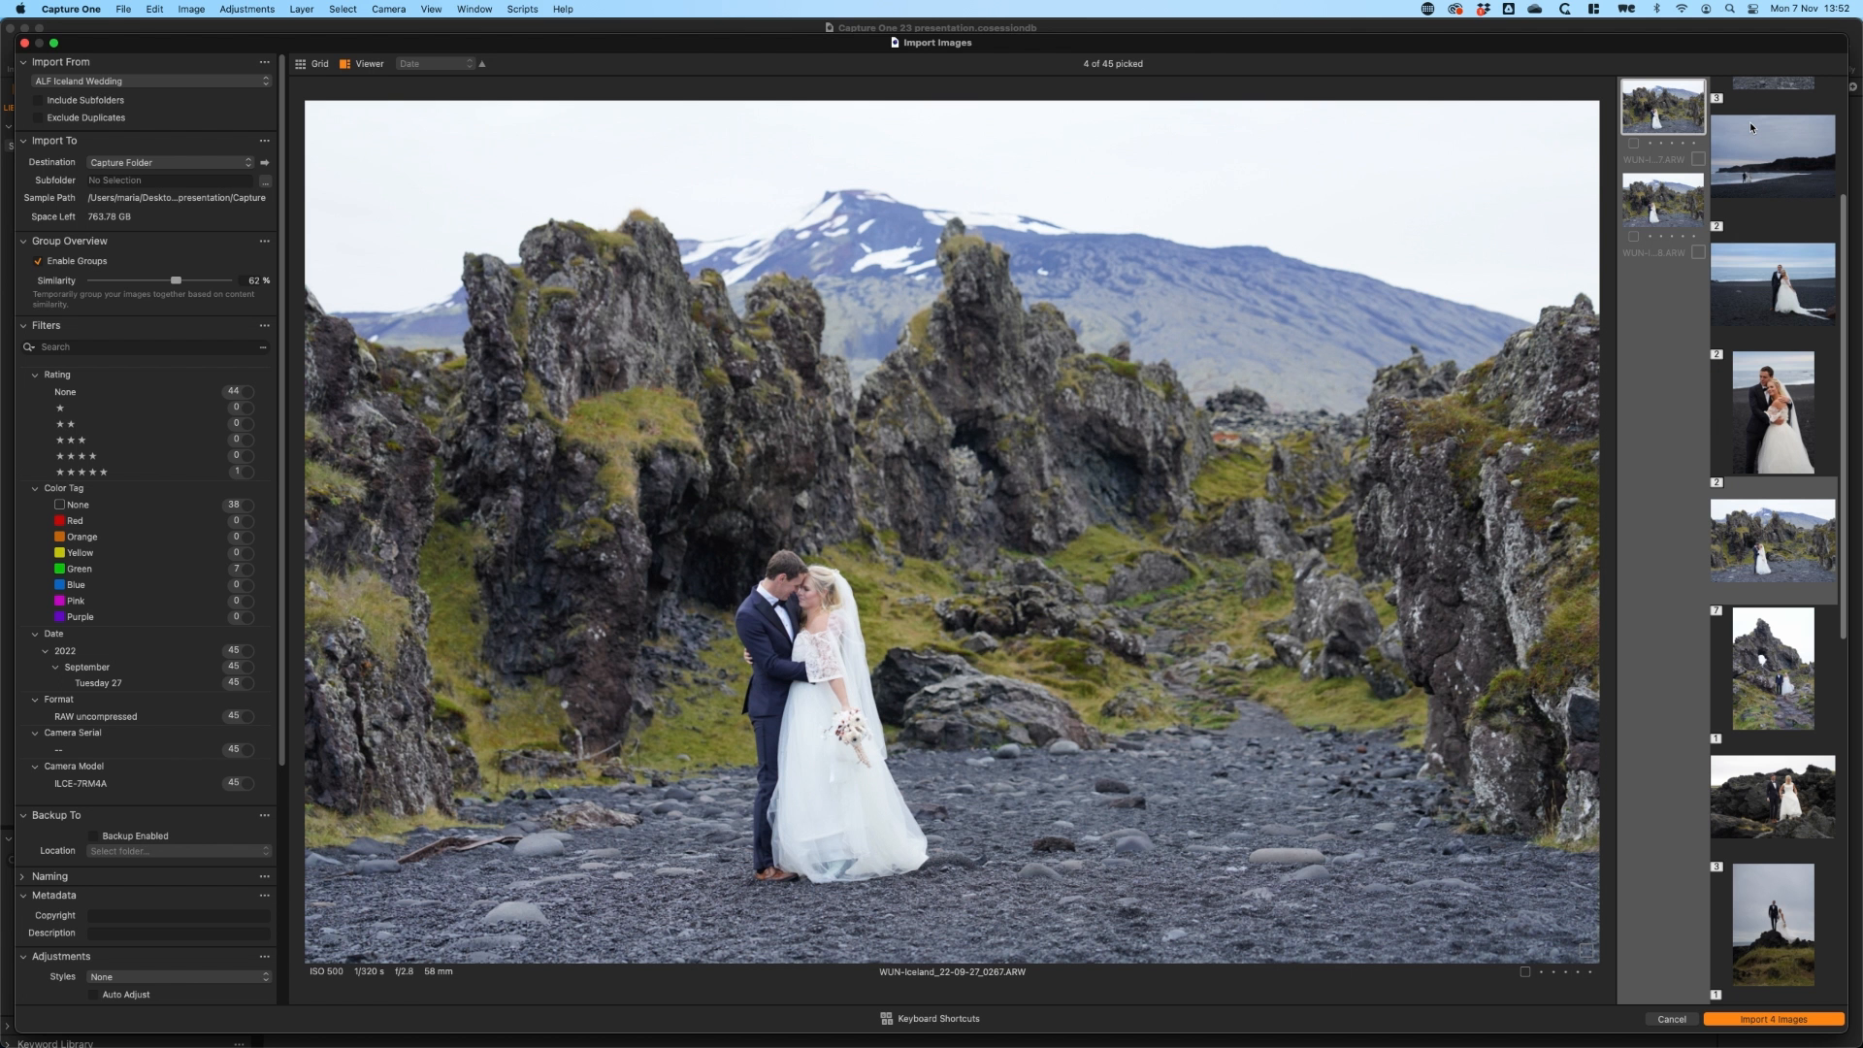
key(Right)
key(space)
Go through the following seven-photo group and pick green-tagged photo 0364 of the couple holding hands for import.
key(Down)
key(Right)
key(Right)
key(Right)
key(Right)
key(Right)
key(Right)
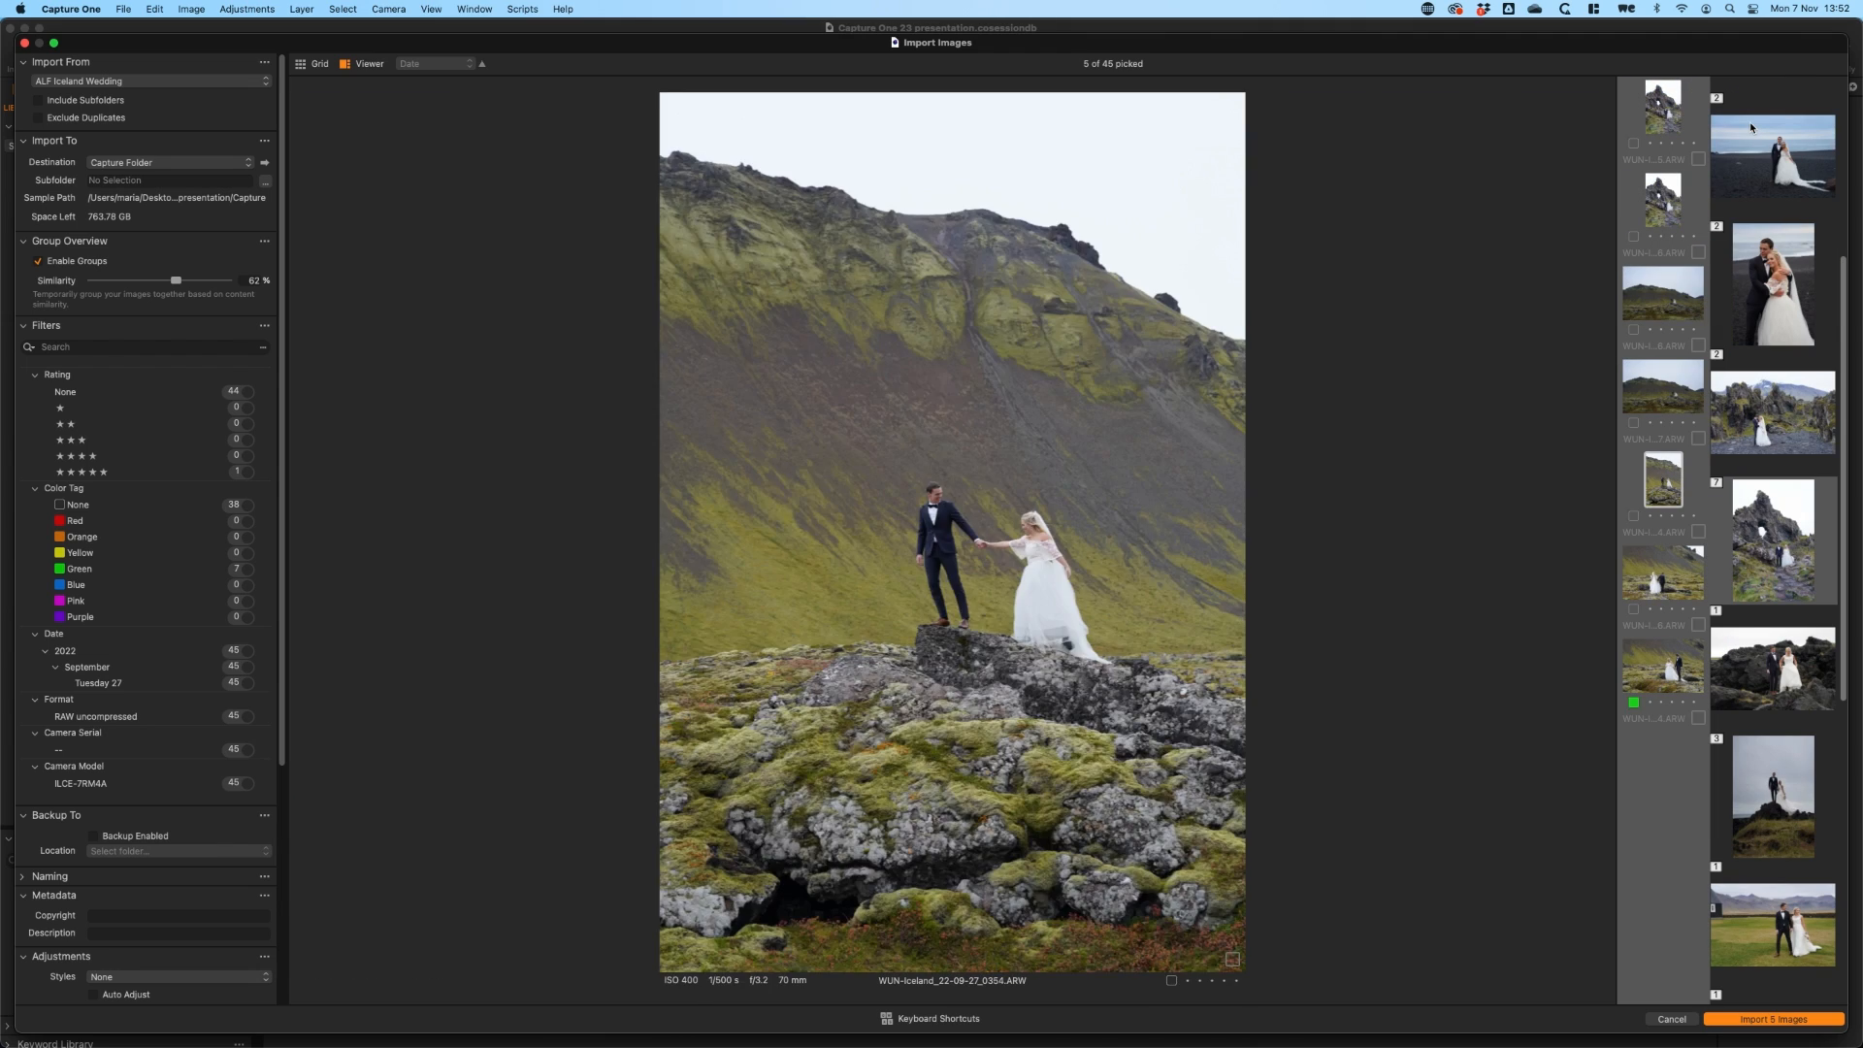
key(space)
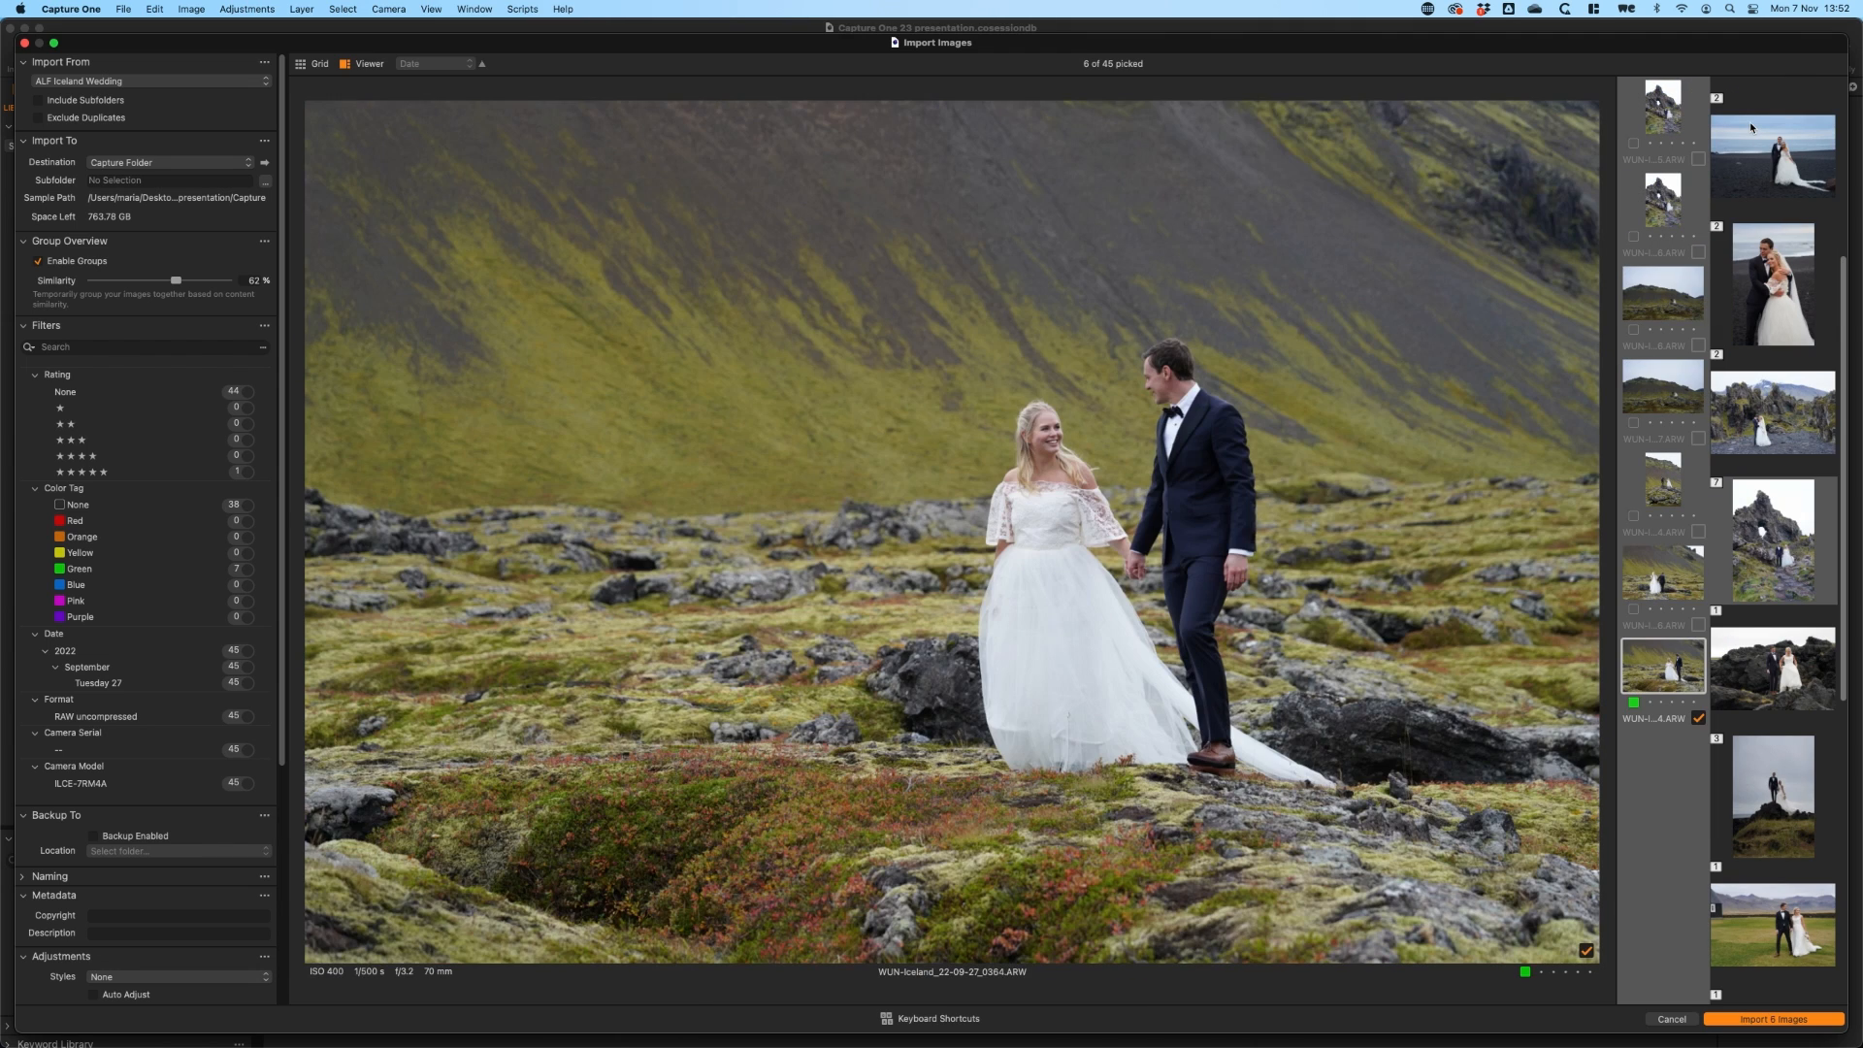
Skip photo 0397 and pick photo 0413 of the couple standing on the hilltop in the following group.
key(Right)
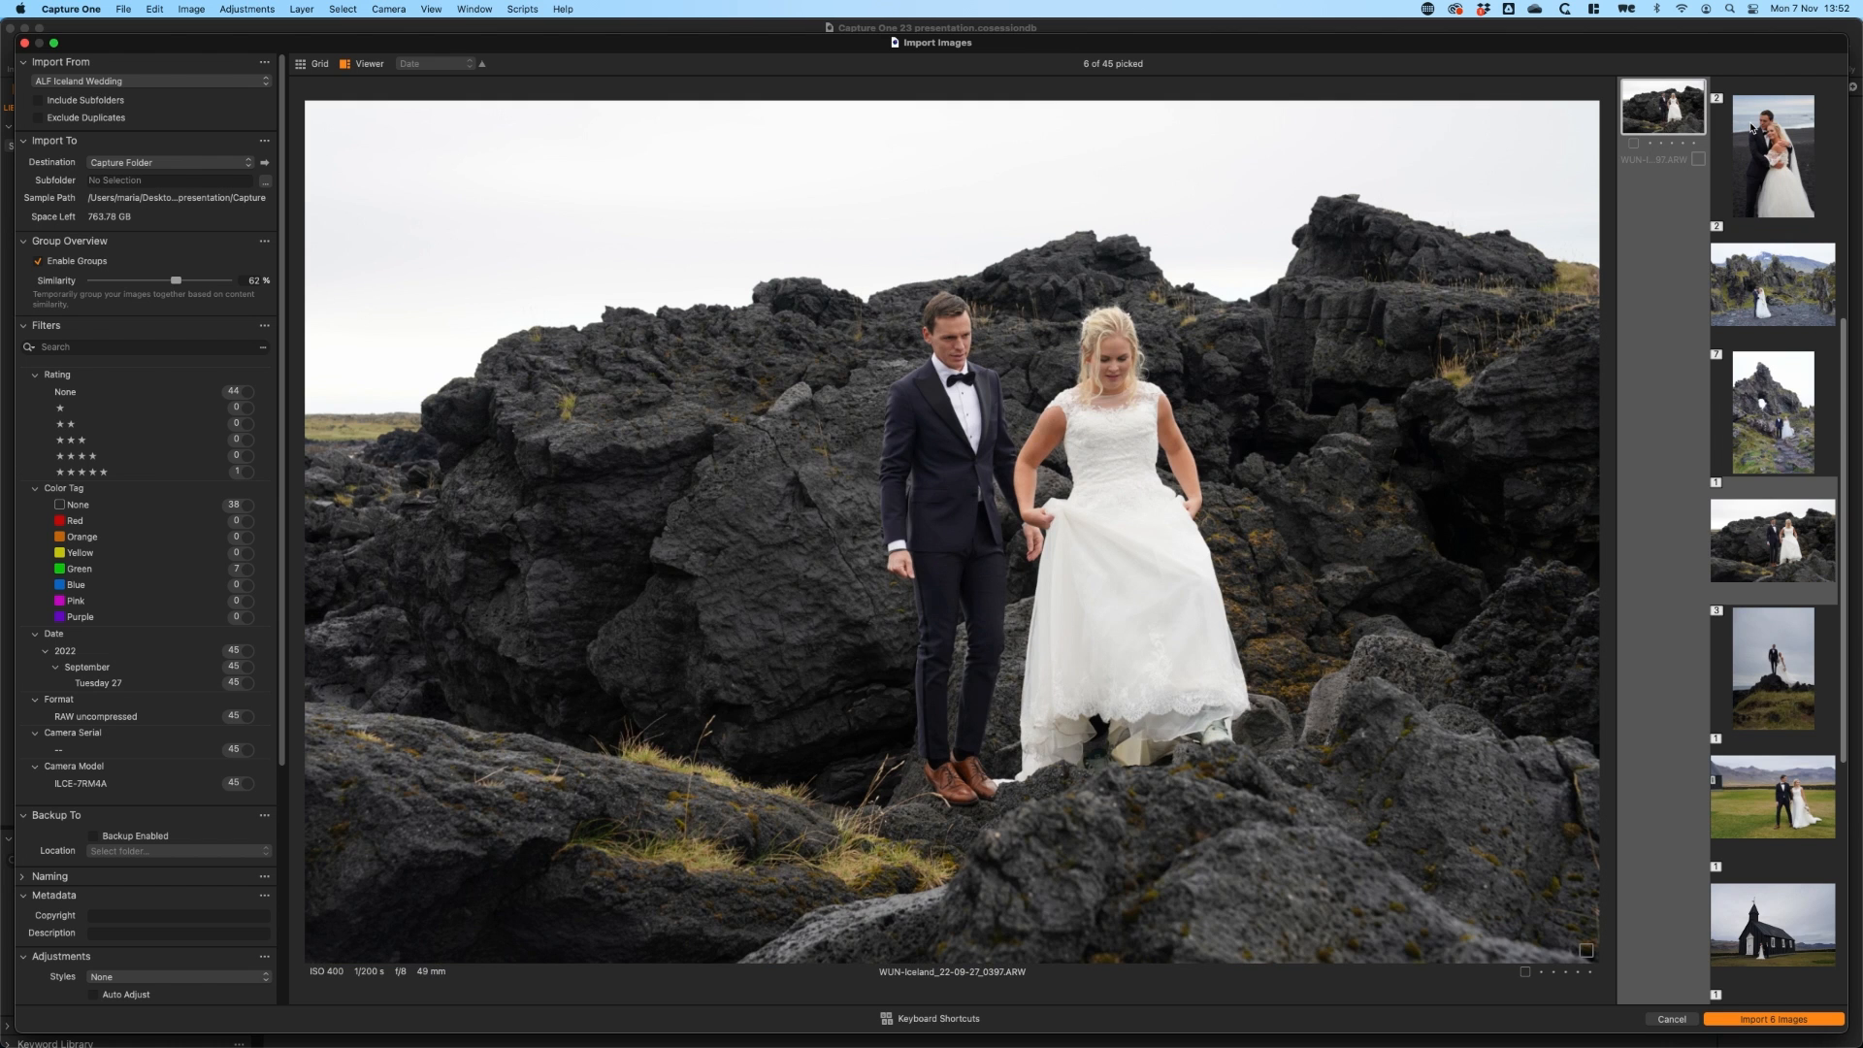
key(Right)
key(Down)
key(Up)
key(Down)
key(space)
Pick photo 0455 of the couple on the lawn and photo 0459 at the black church for import.
key(Right)
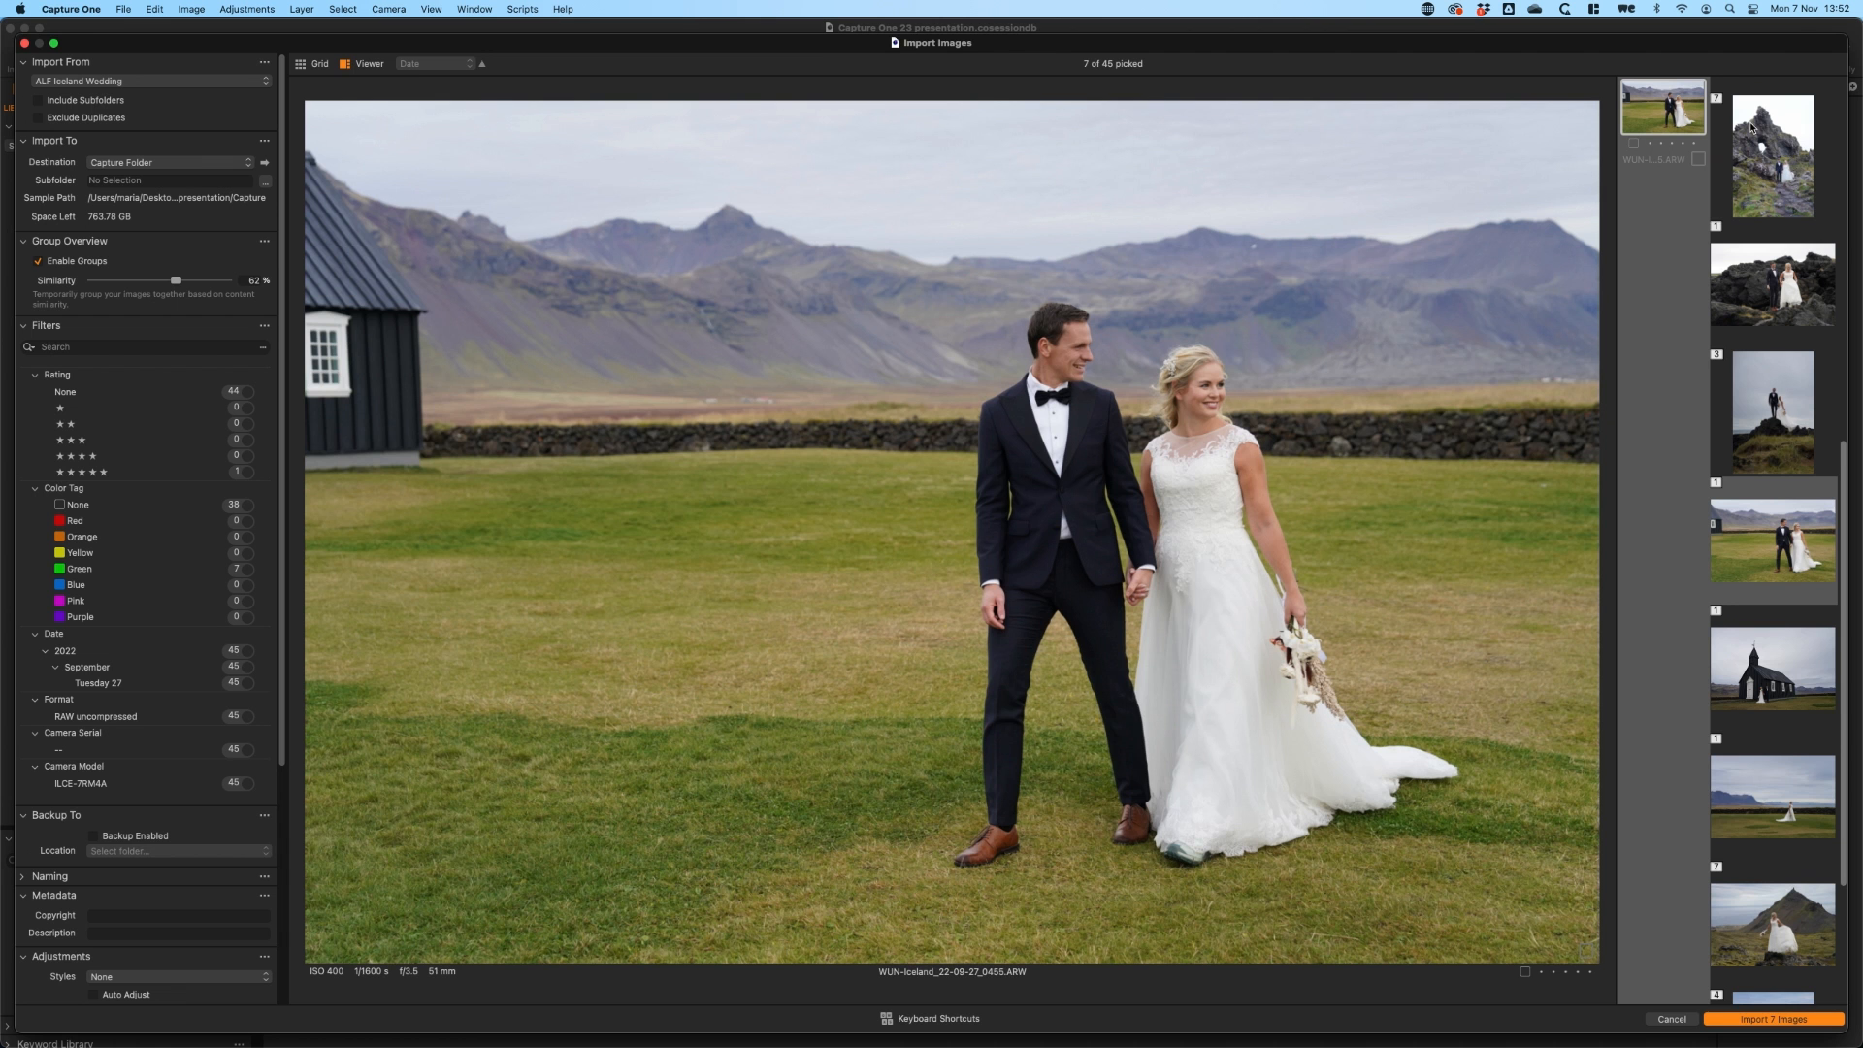
key(Right)
key(space)
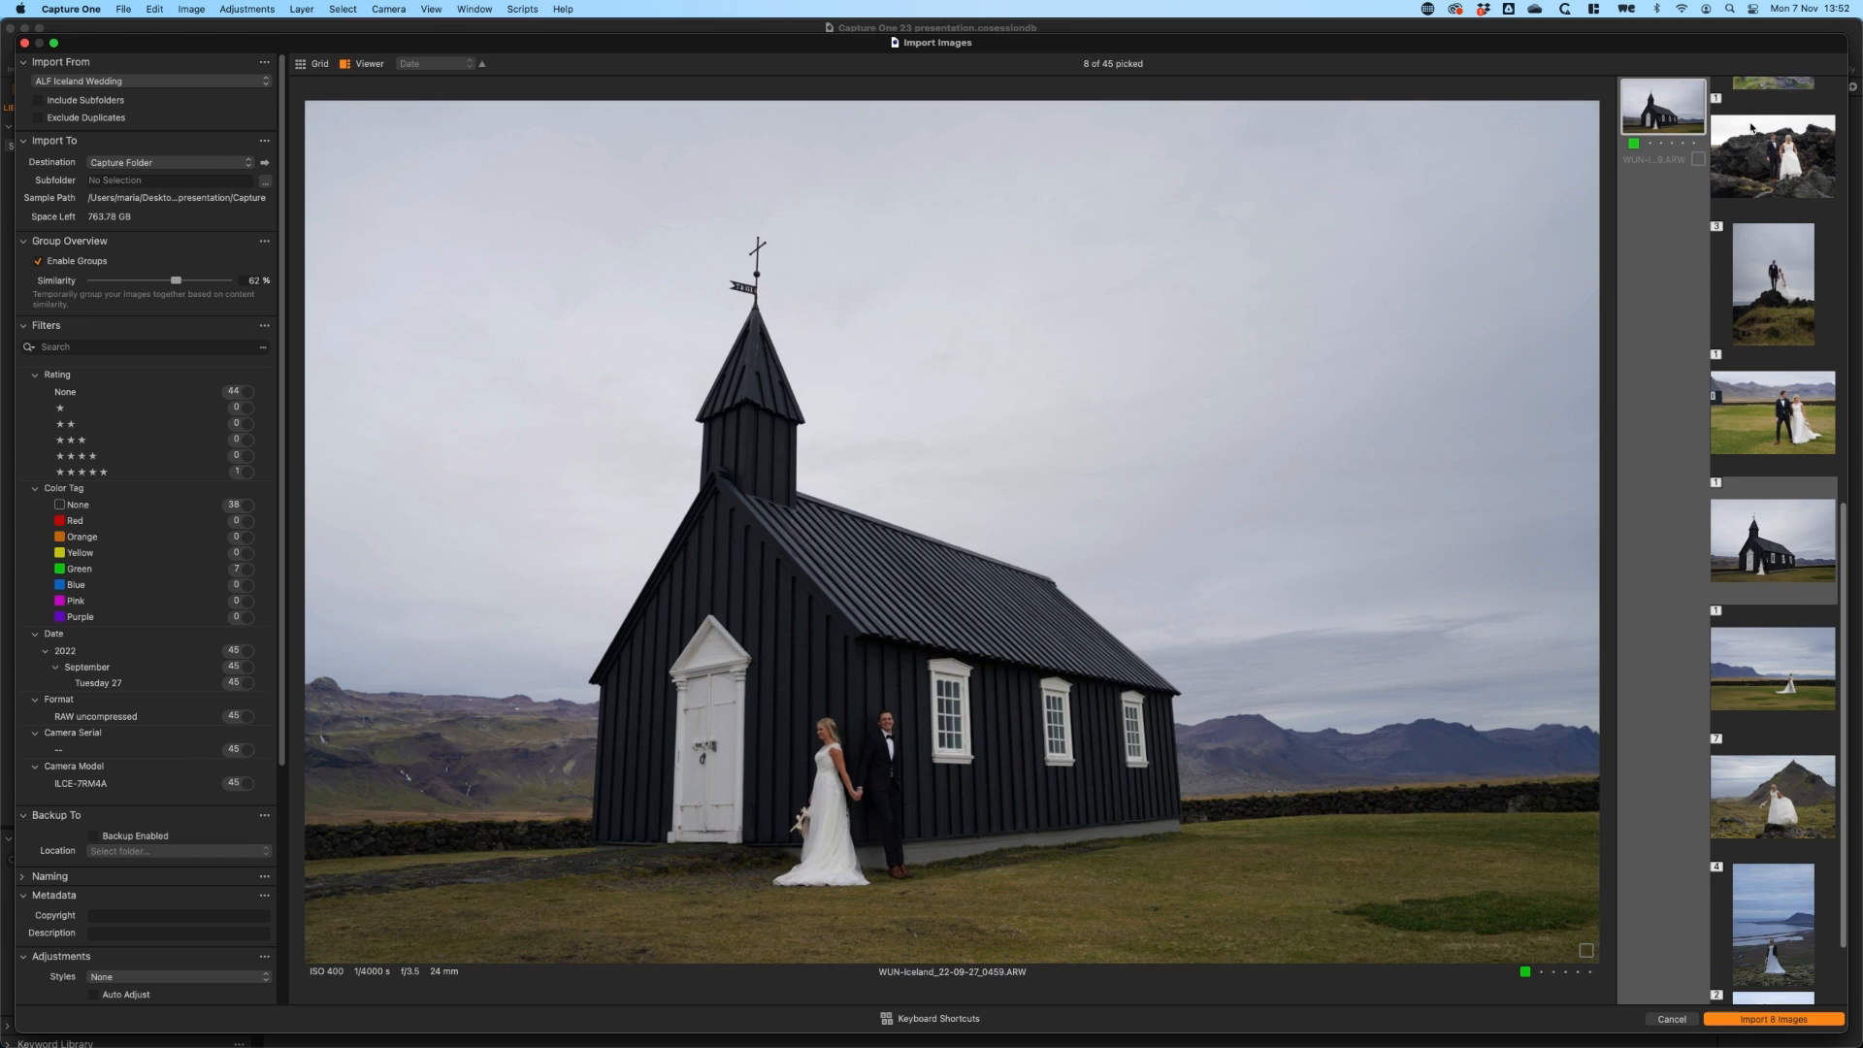
Skip photo 0462, go through the following seven-photo group and pick green-tagged photo 0552 of the laughing groom.
key(Right)
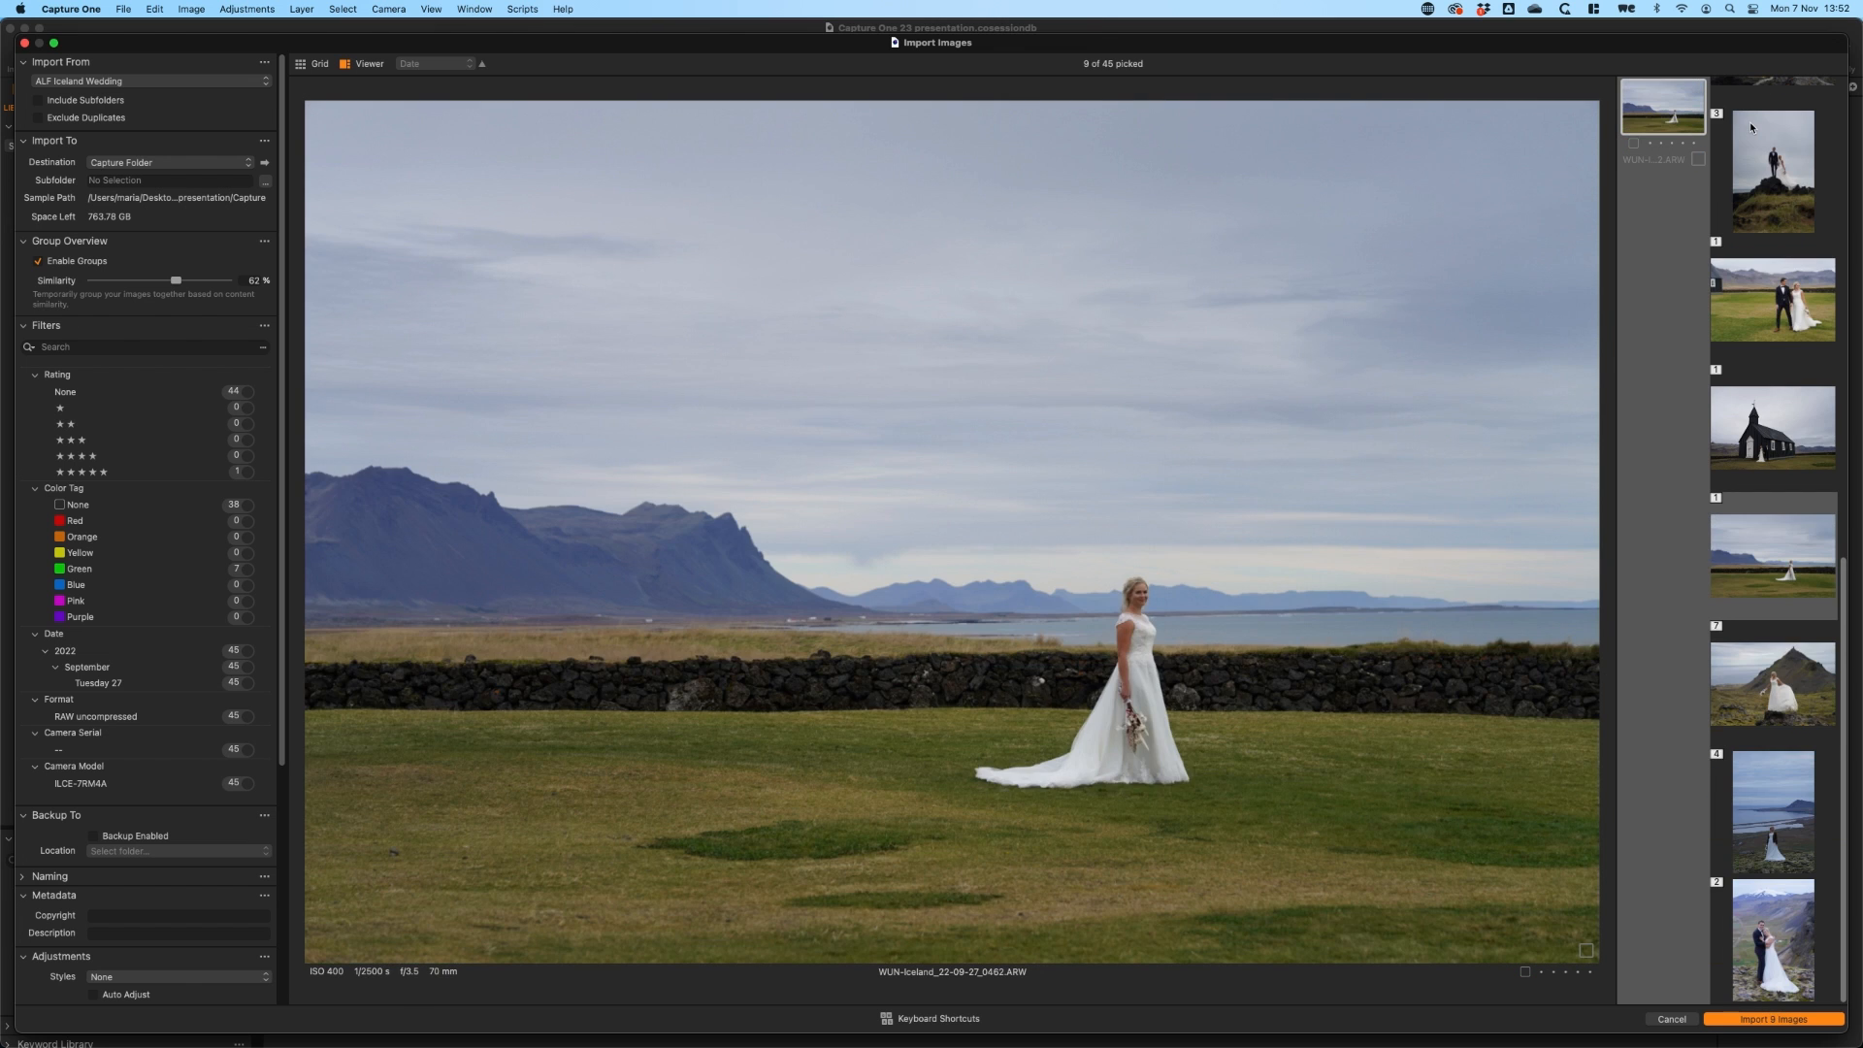
key(Right)
key(Down)
key(Down)
key(Down)
key(Down)
key(Down)
key(Down)
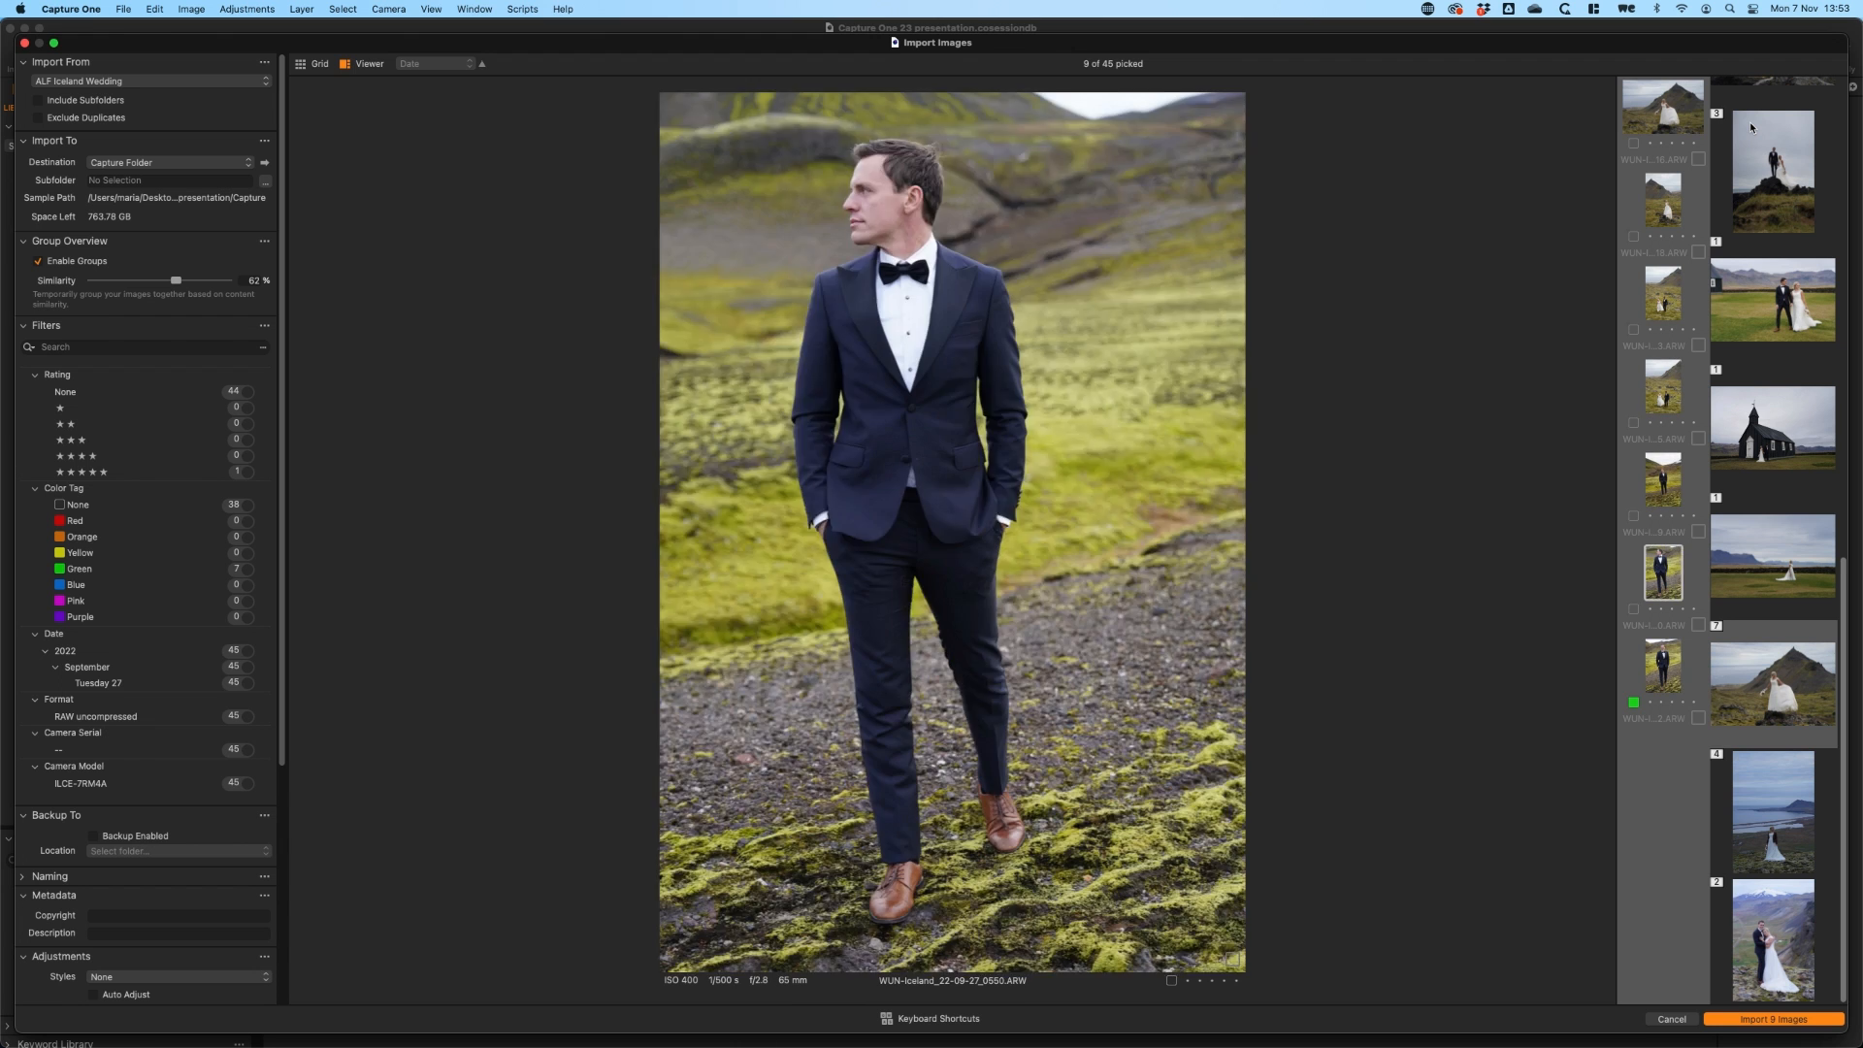
key(space)
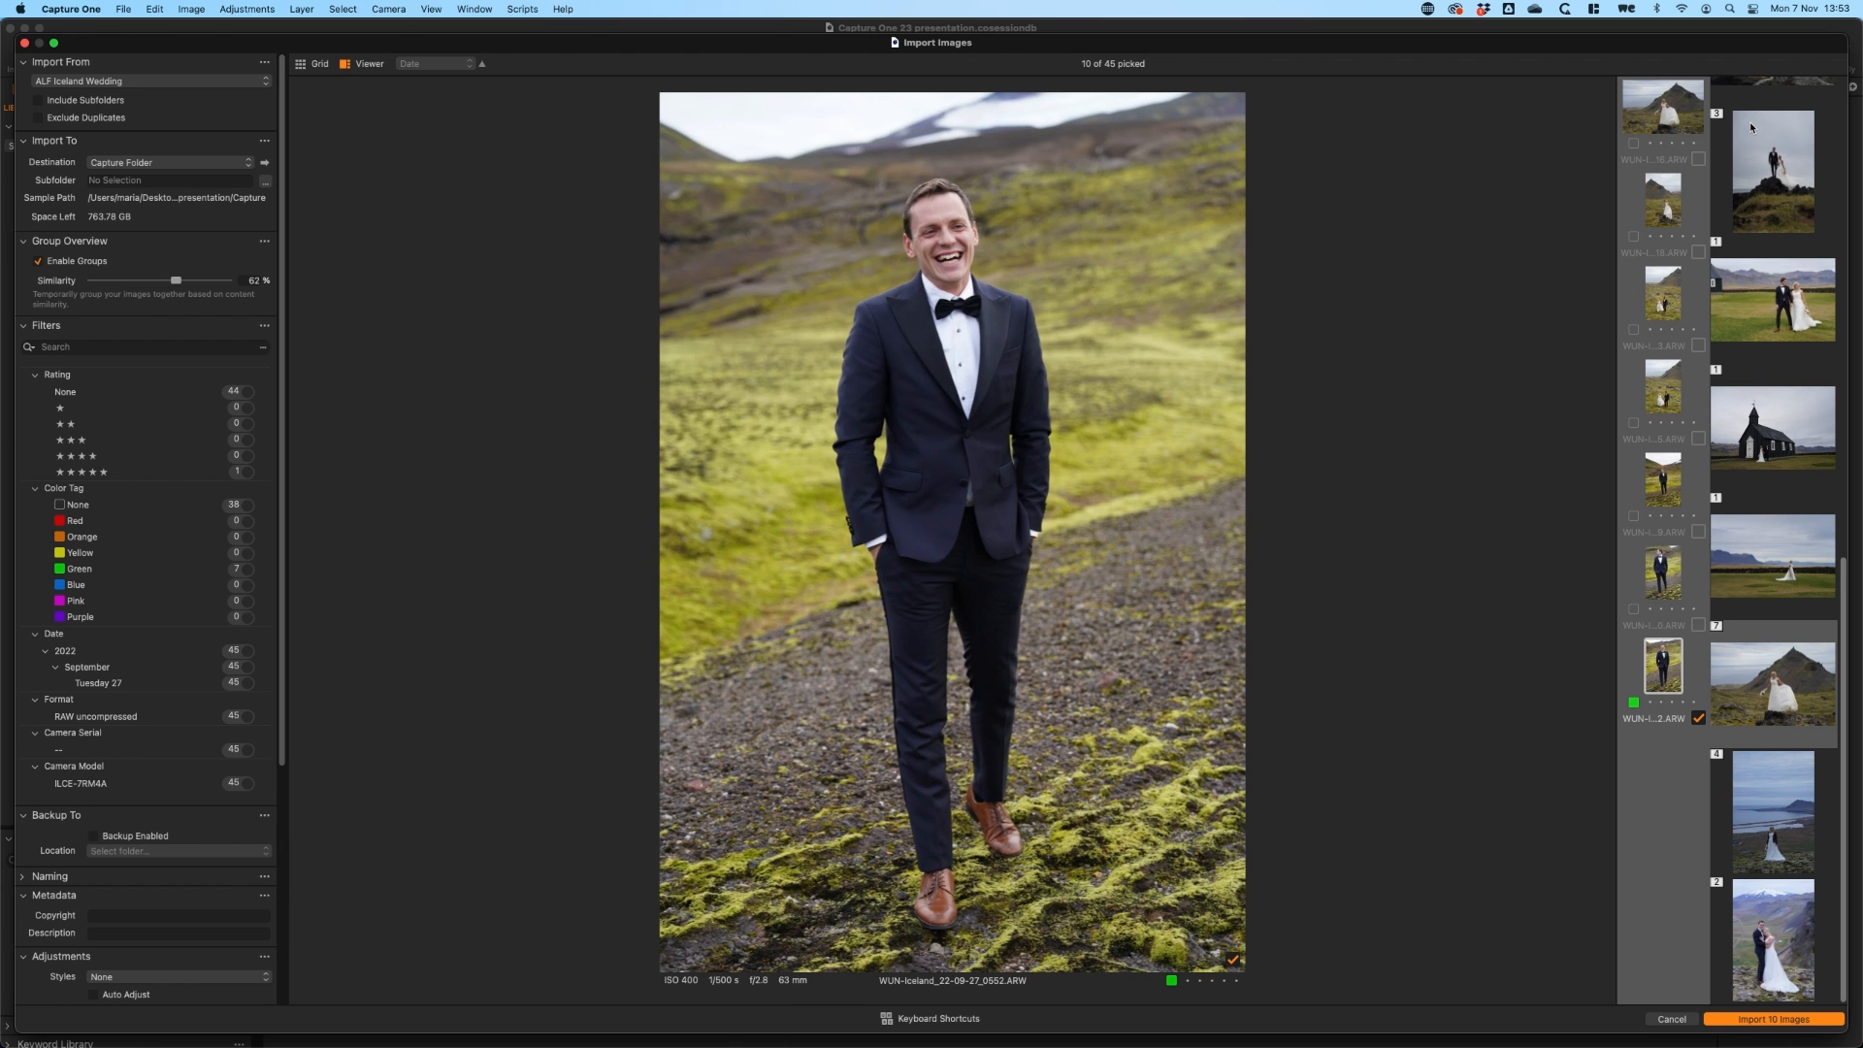
Pick green-tagged photos 0582 and 0619 from the last two groups and import all picked photos.
key(Right)
key(space)
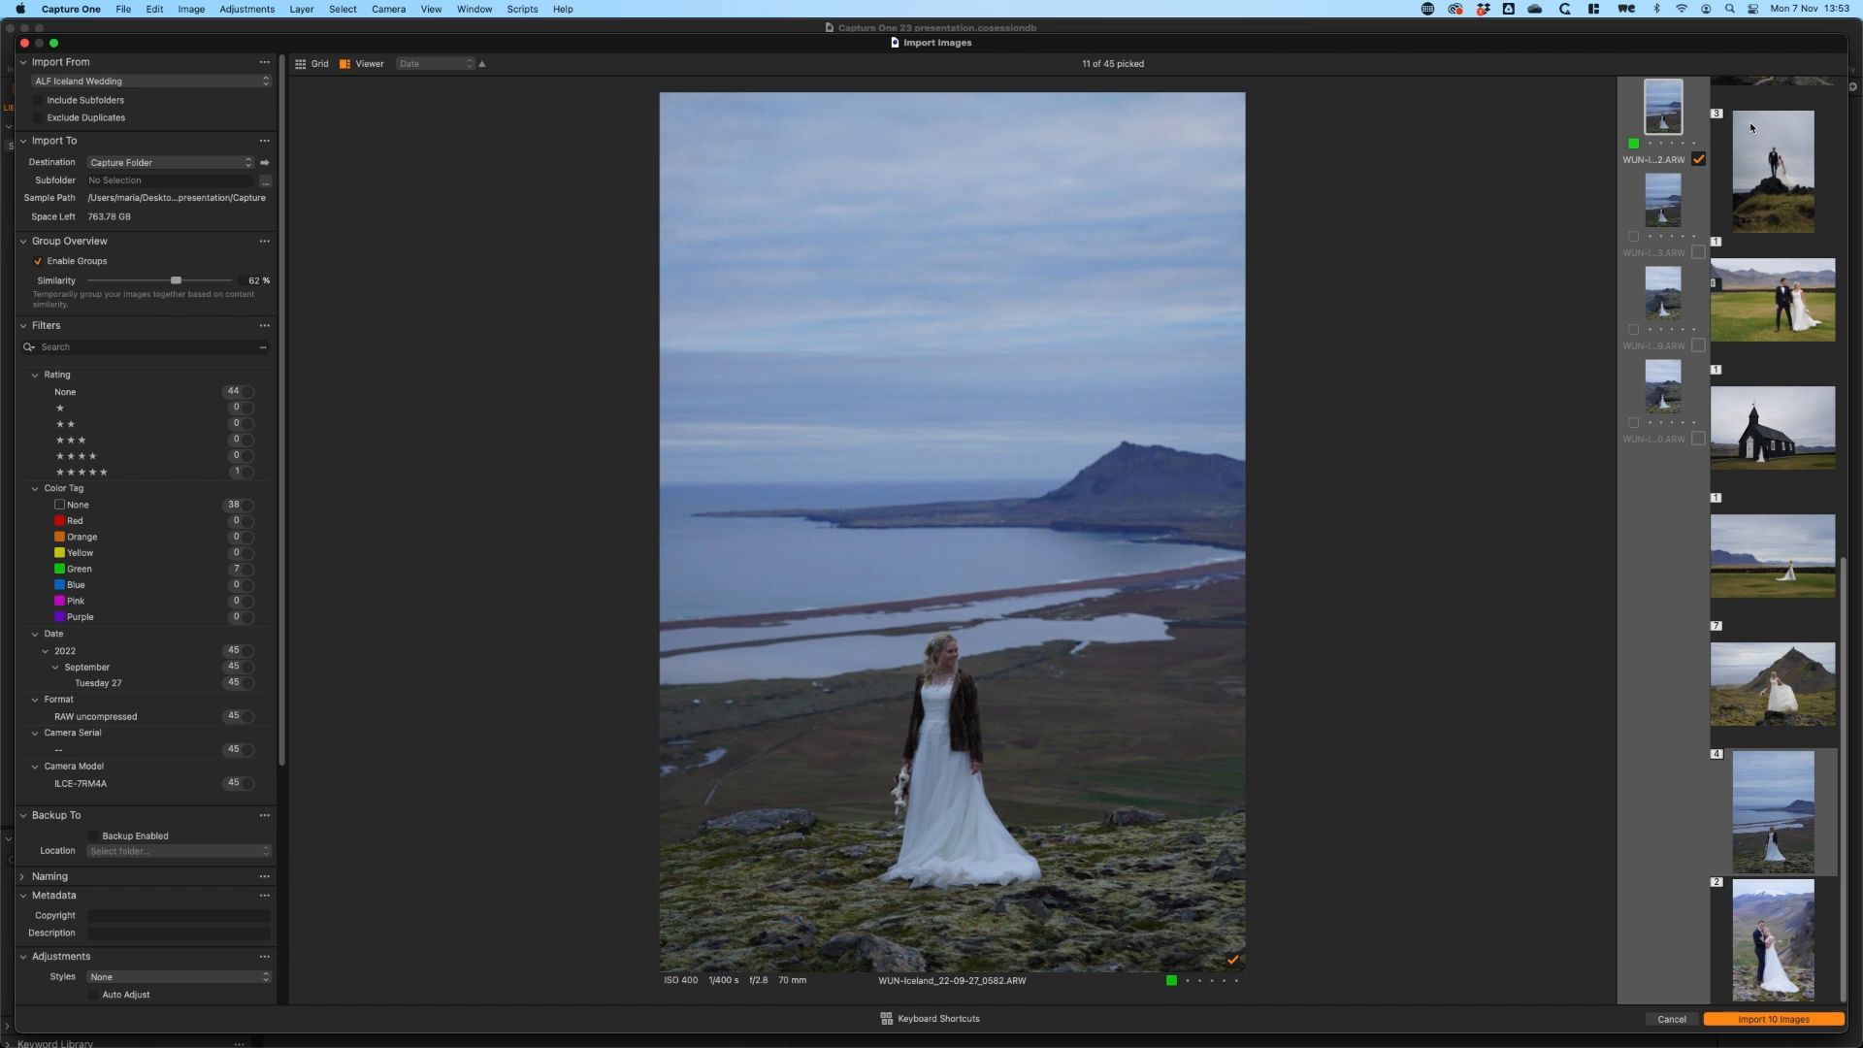
key(Right)
key(Down)
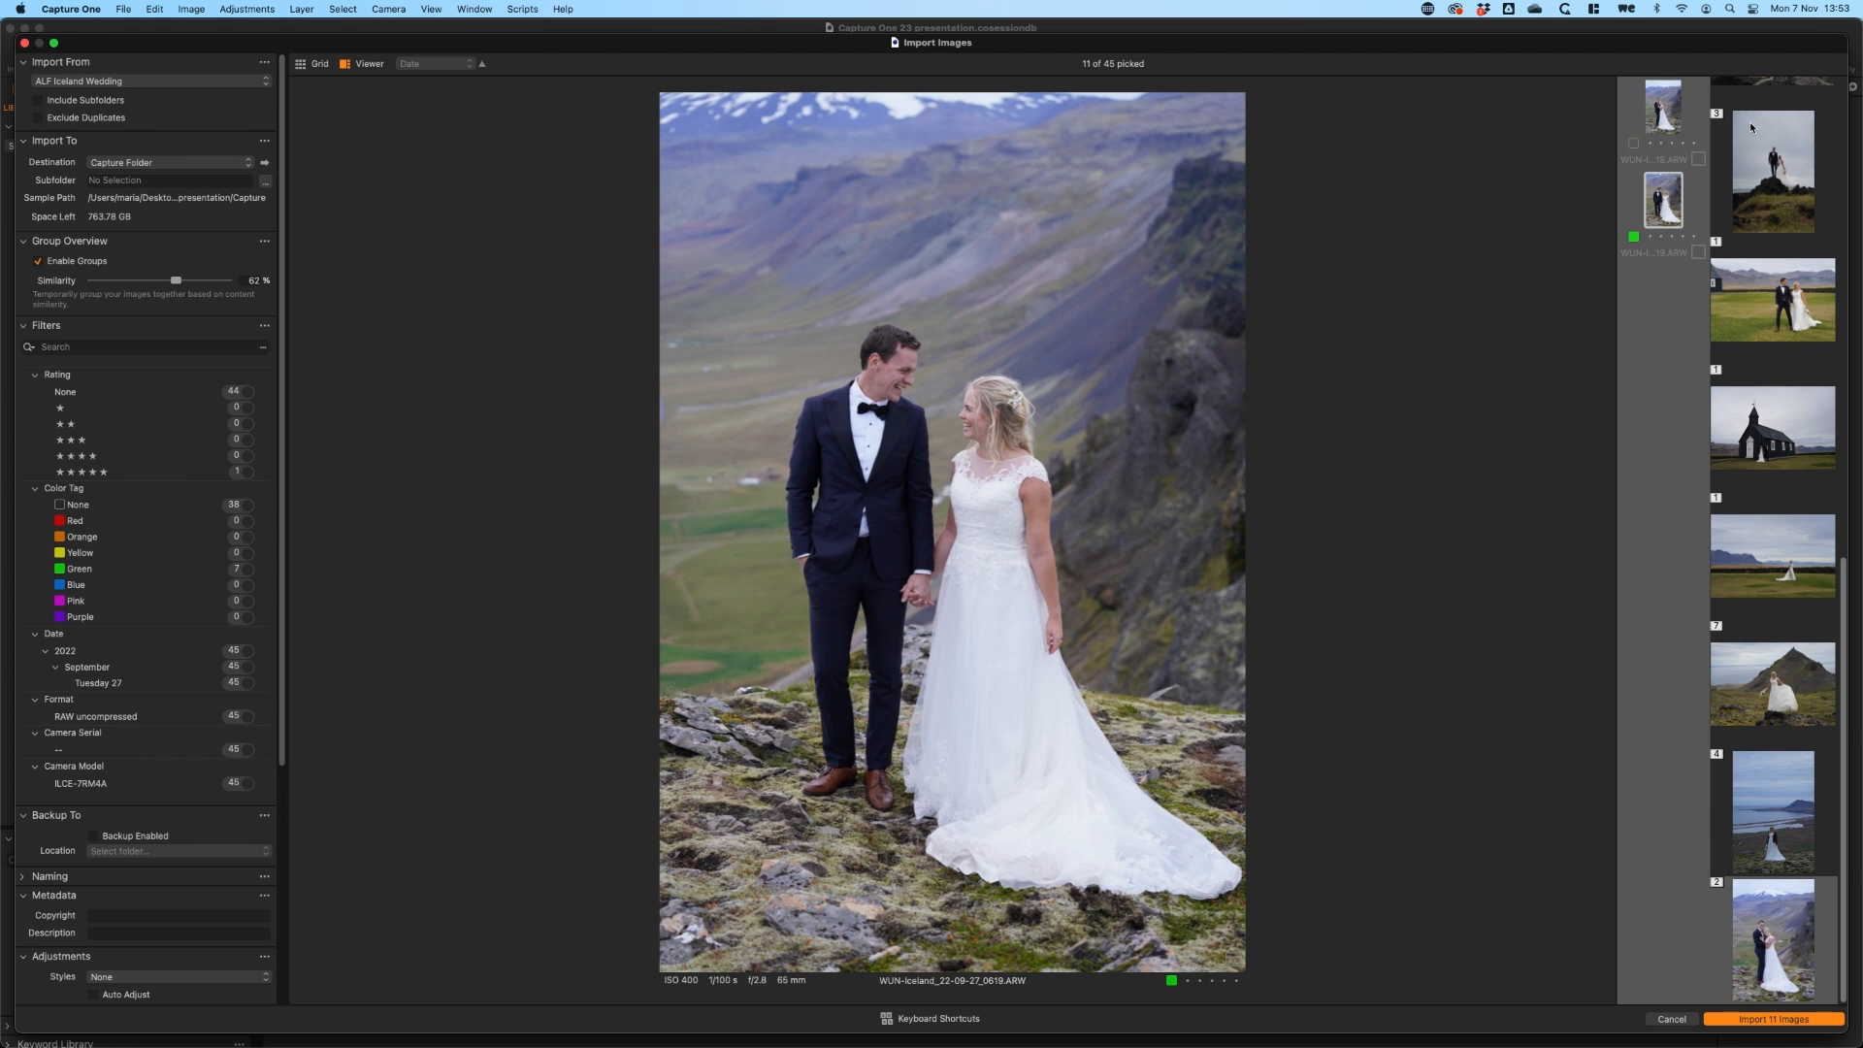
key(space)
click(1784, 1024)
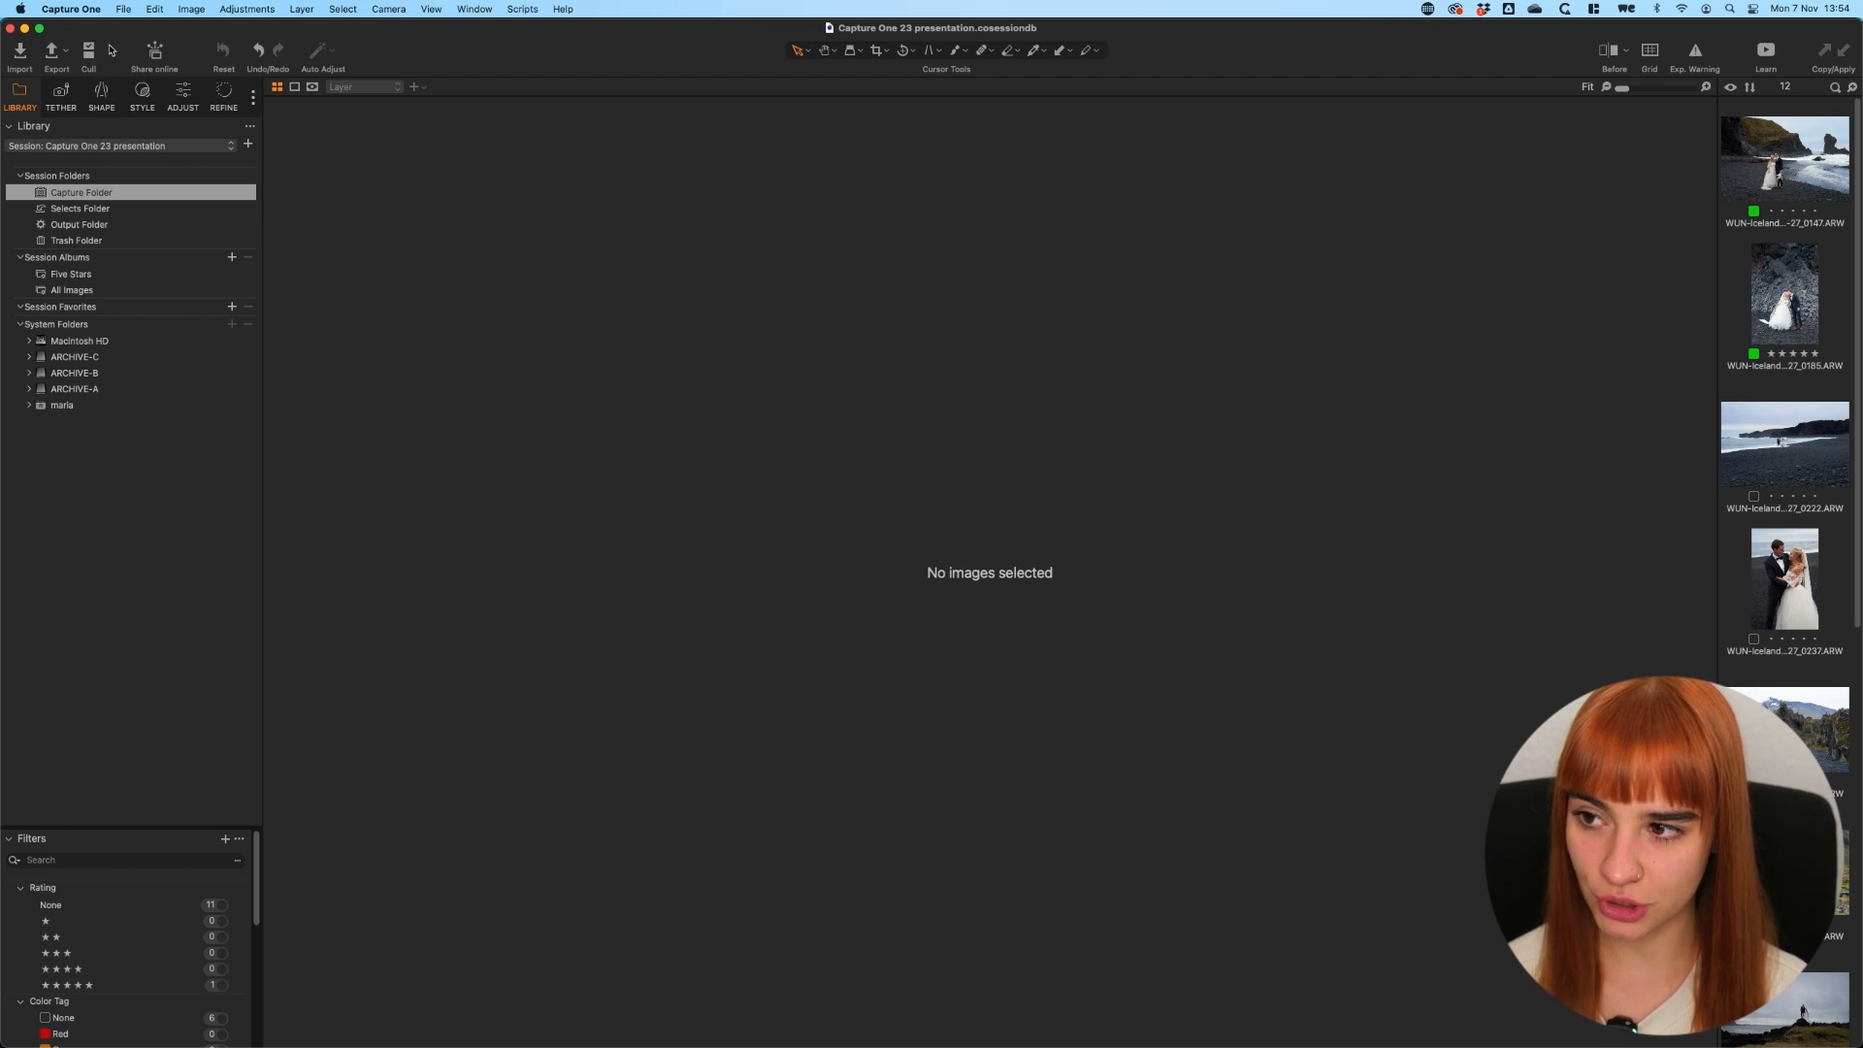
Open the imported Capture Folder photos for culling and show them as a grid.
click(95, 48)
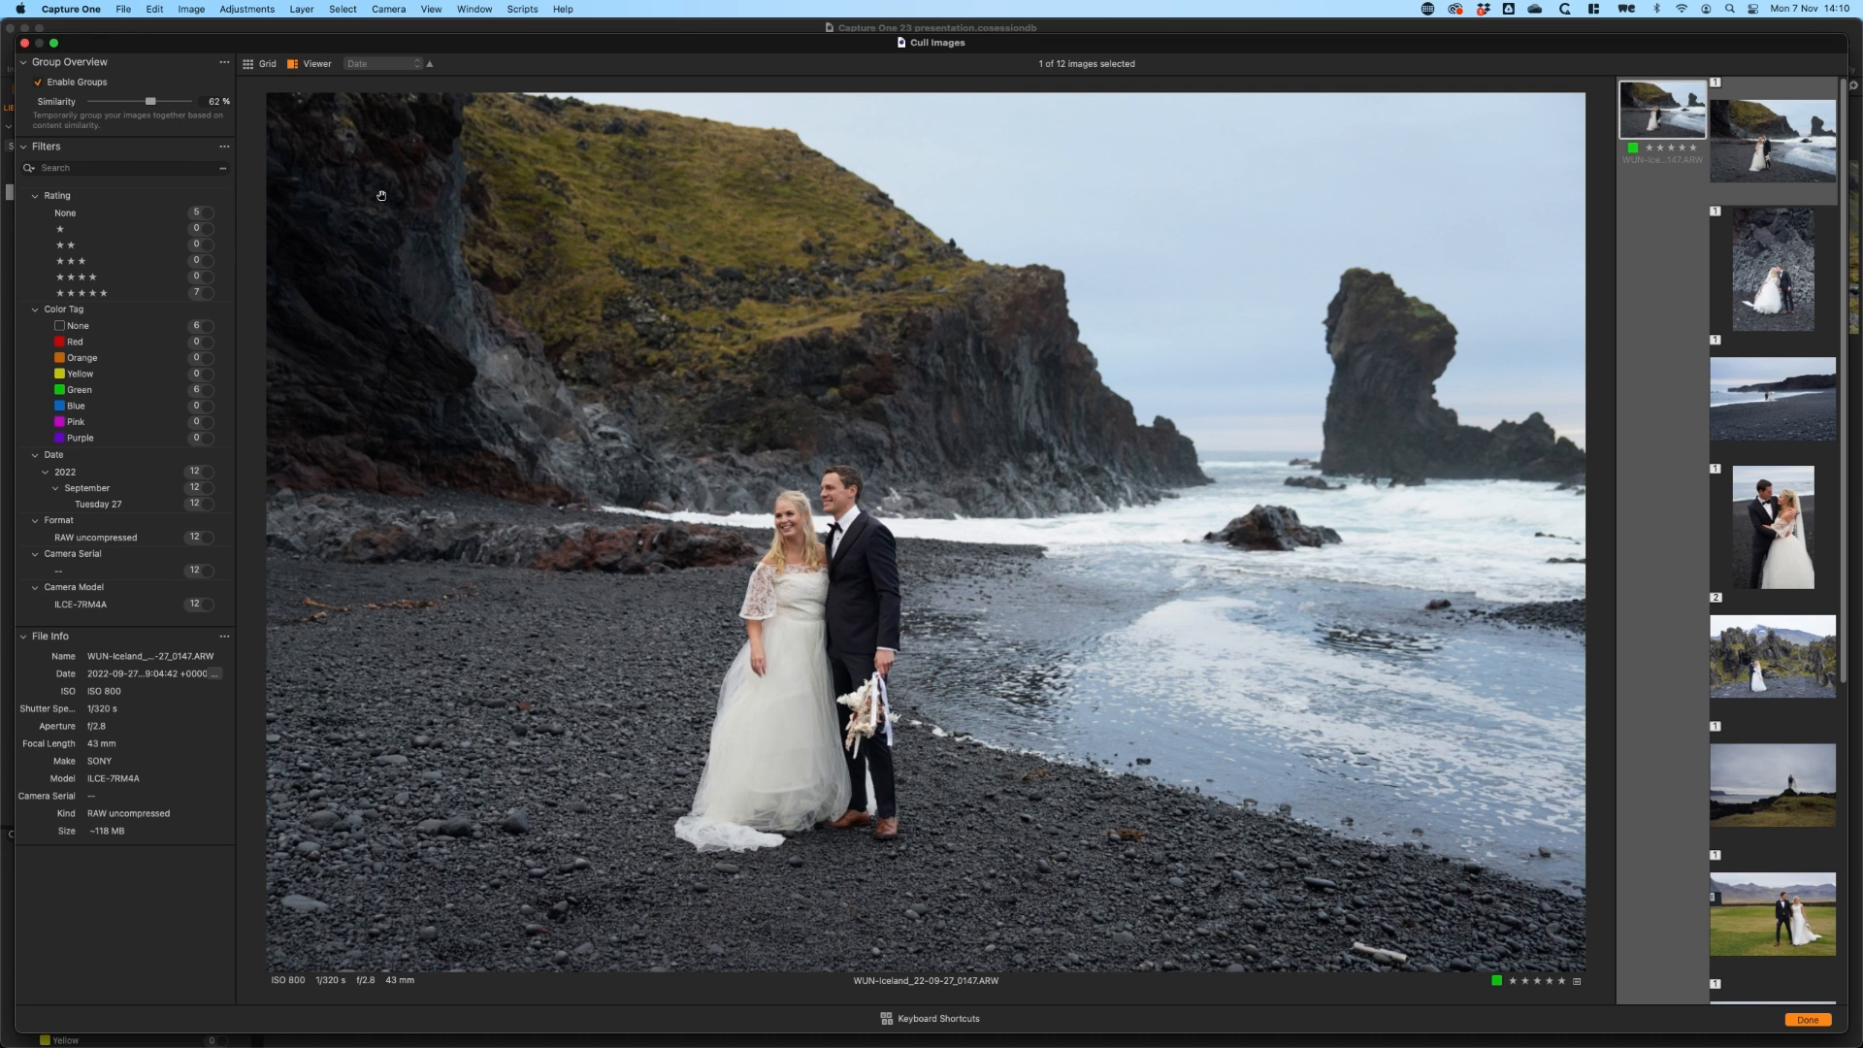
click(258, 64)
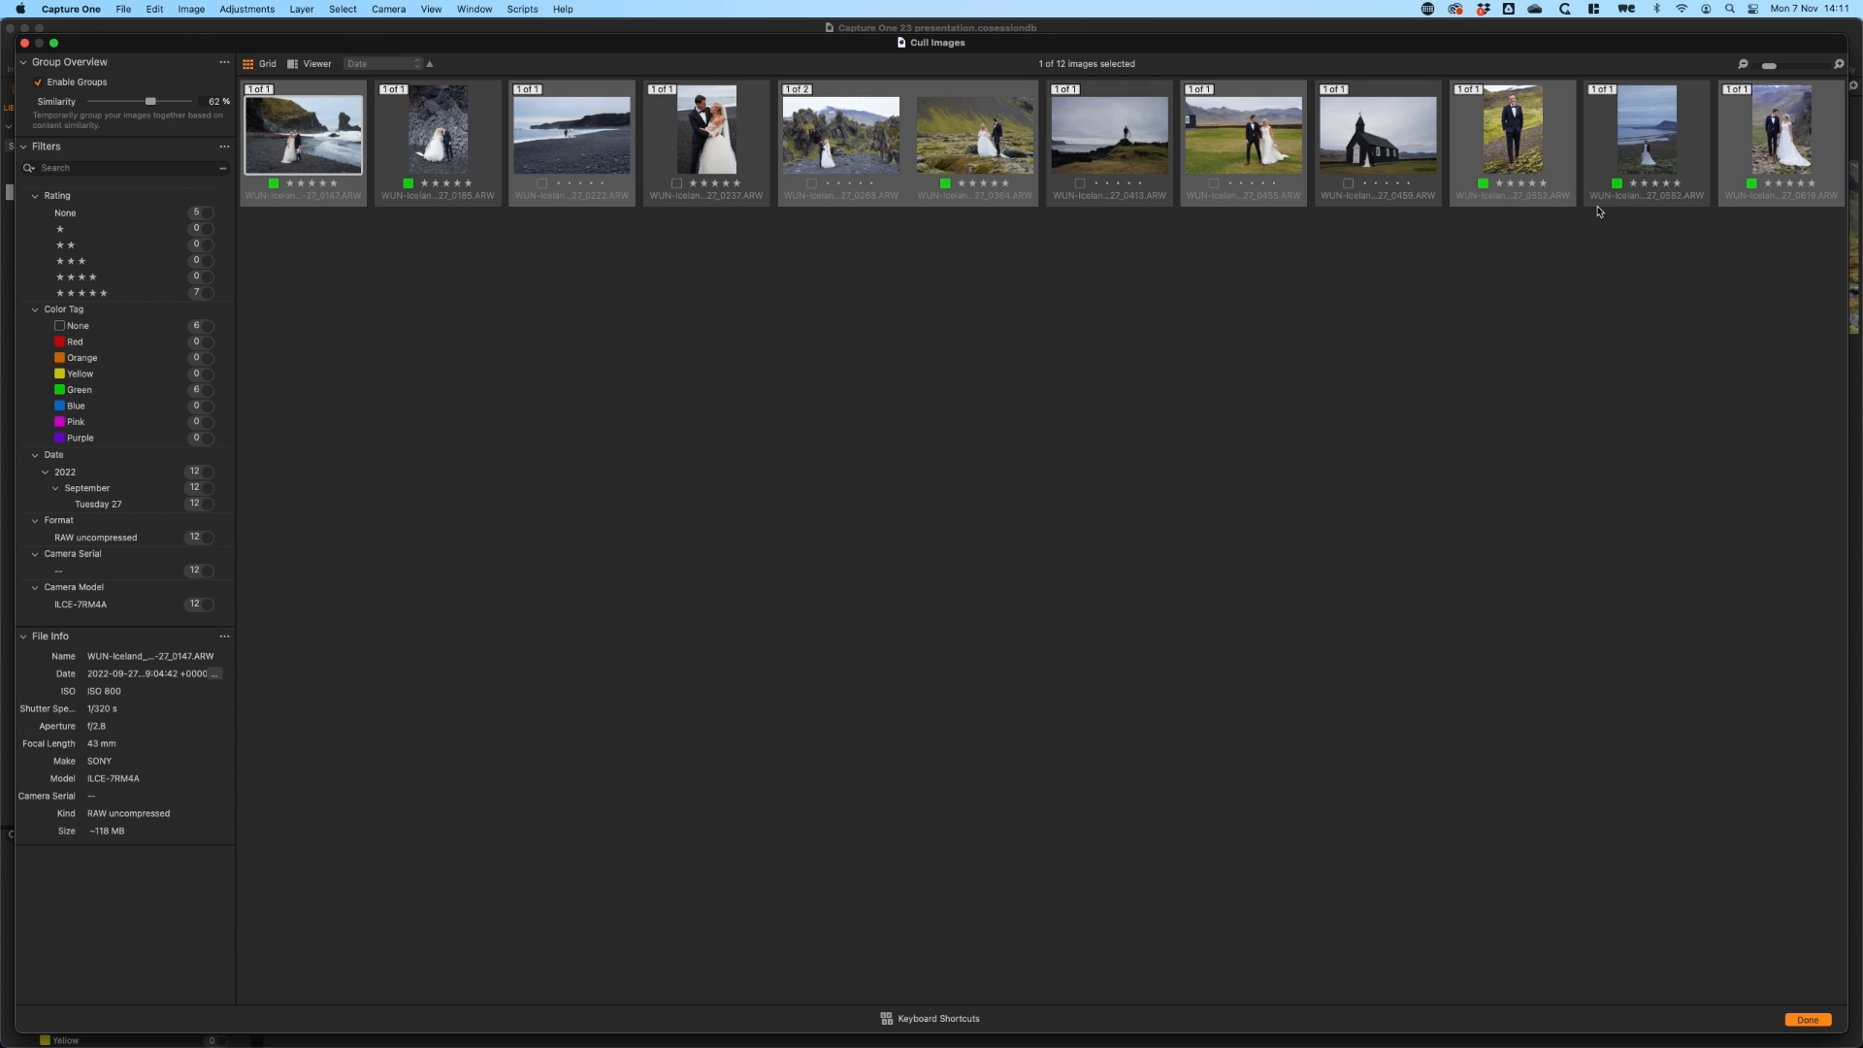
Change the color tag of photos 0582 and 0552 to red and clear the color tag of photo 0185.
click(1618, 183)
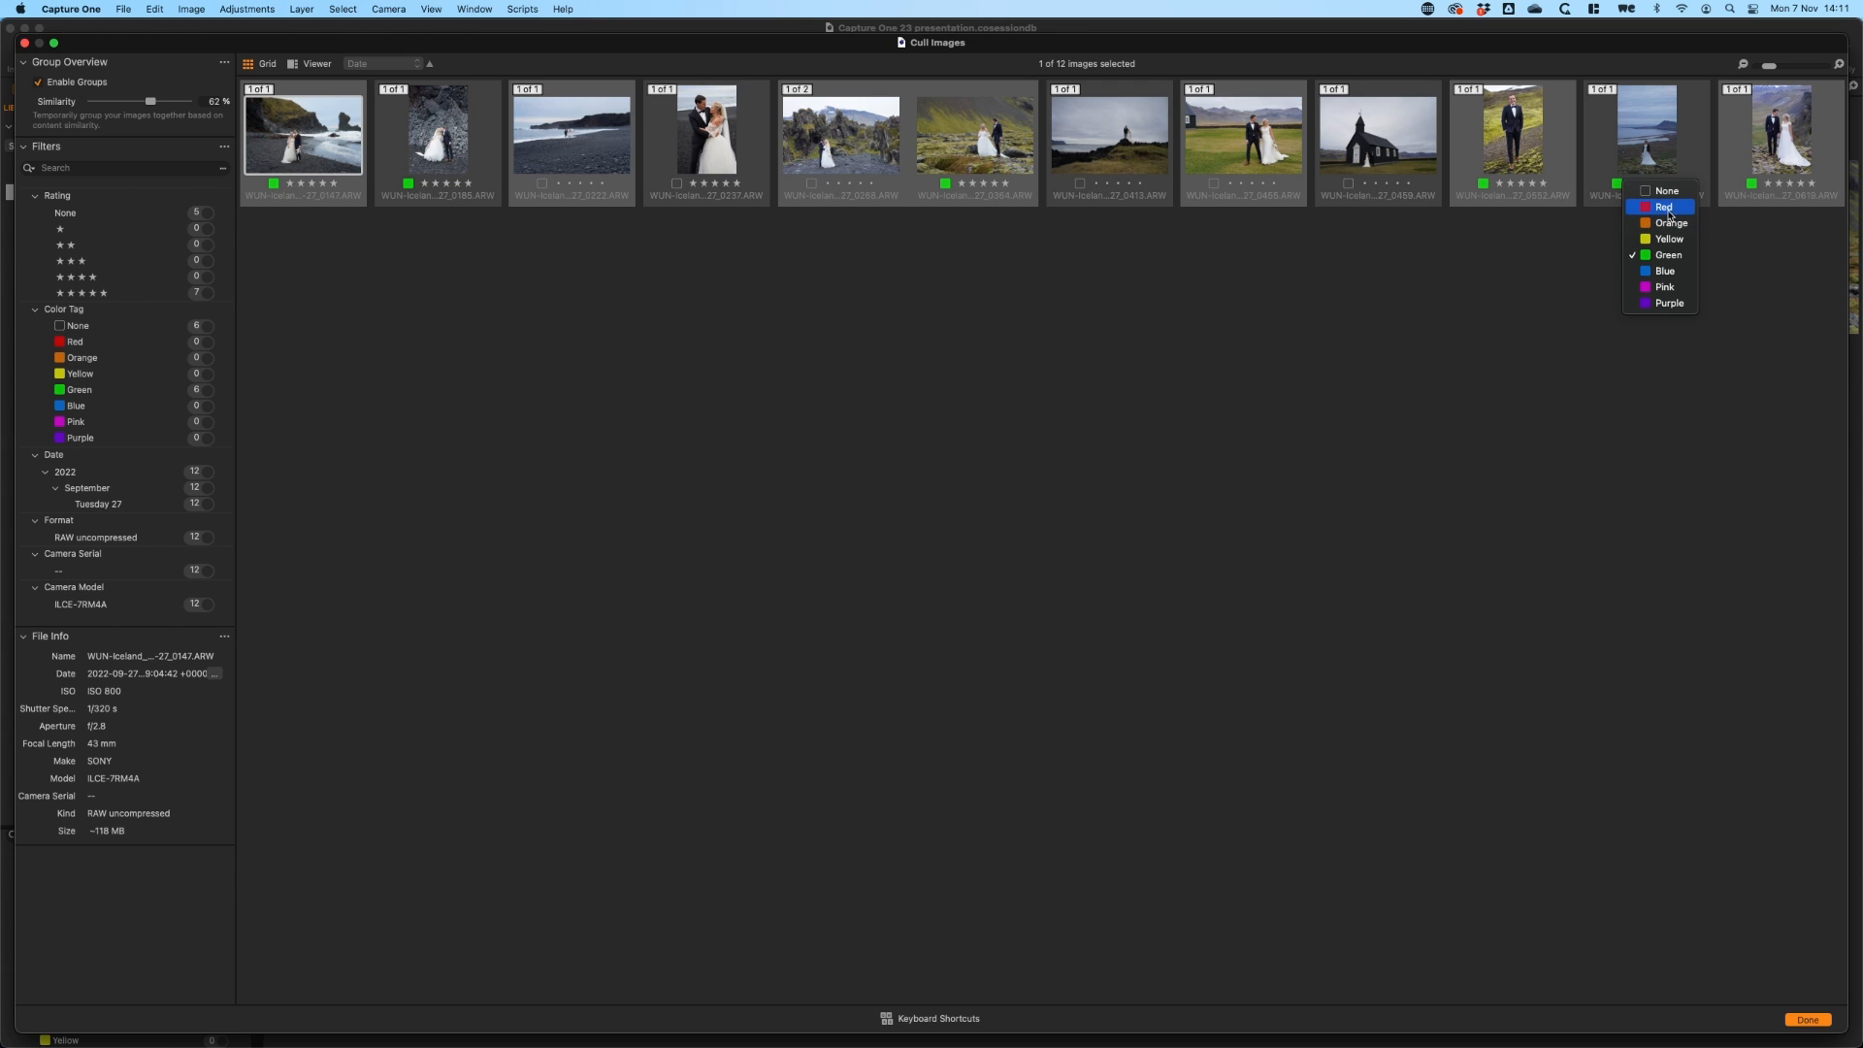
click(1664, 206)
click(1483, 183)
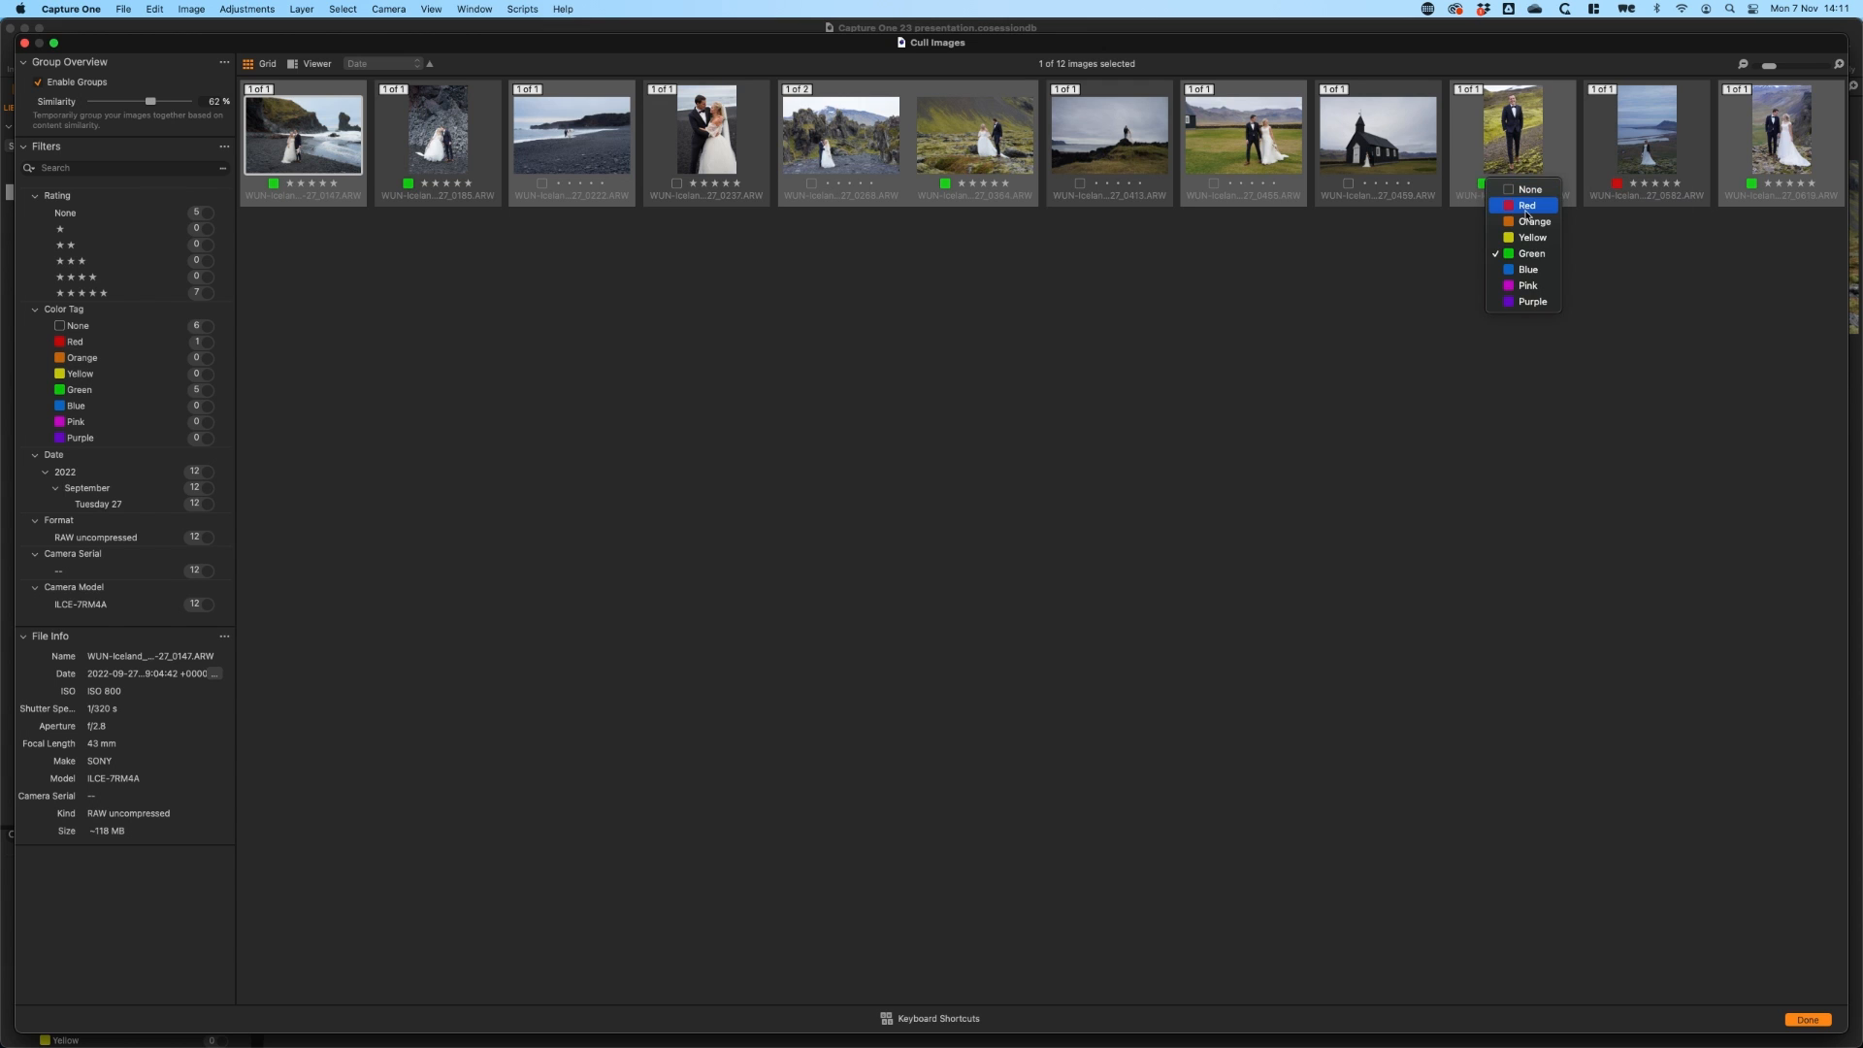
click(1489, 207)
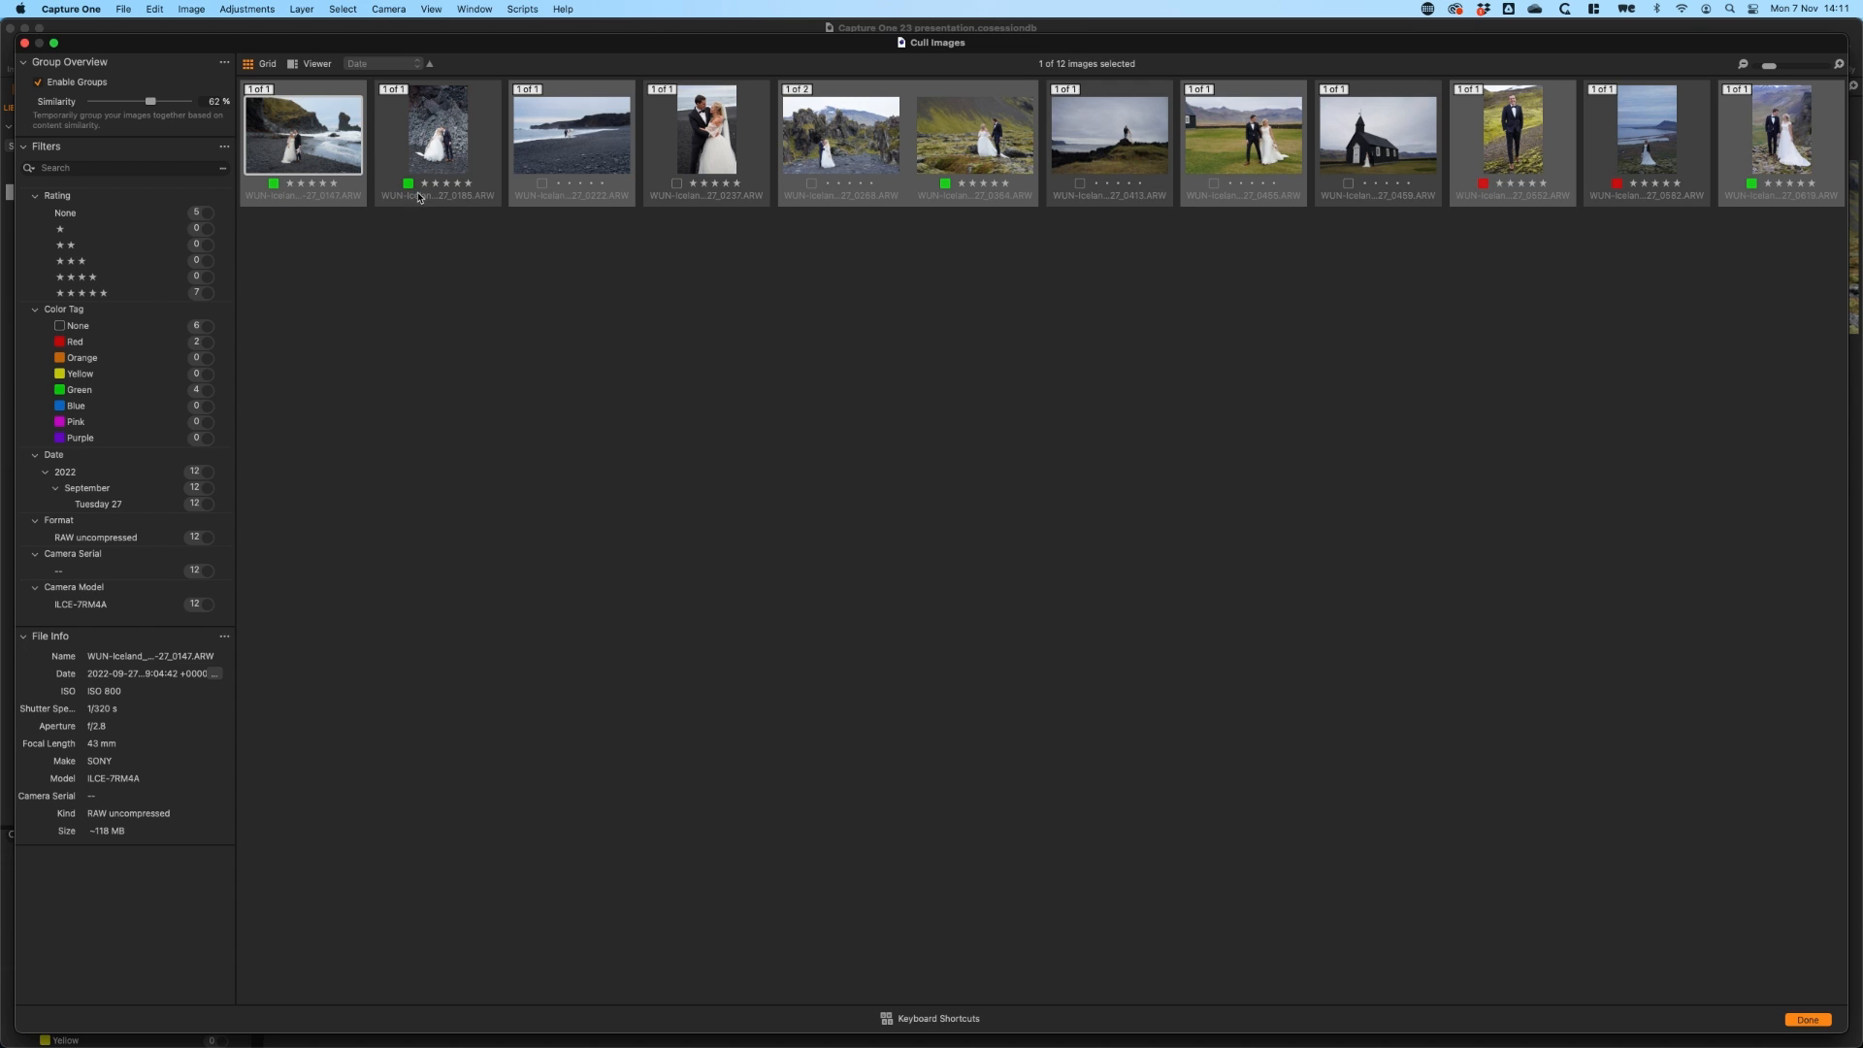
click(409, 184)
click(452, 190)
Filter by the green and the red color tag in turn and inspect red-tagged photos 0552 and 0582 in the viewer.
click(207, 390)
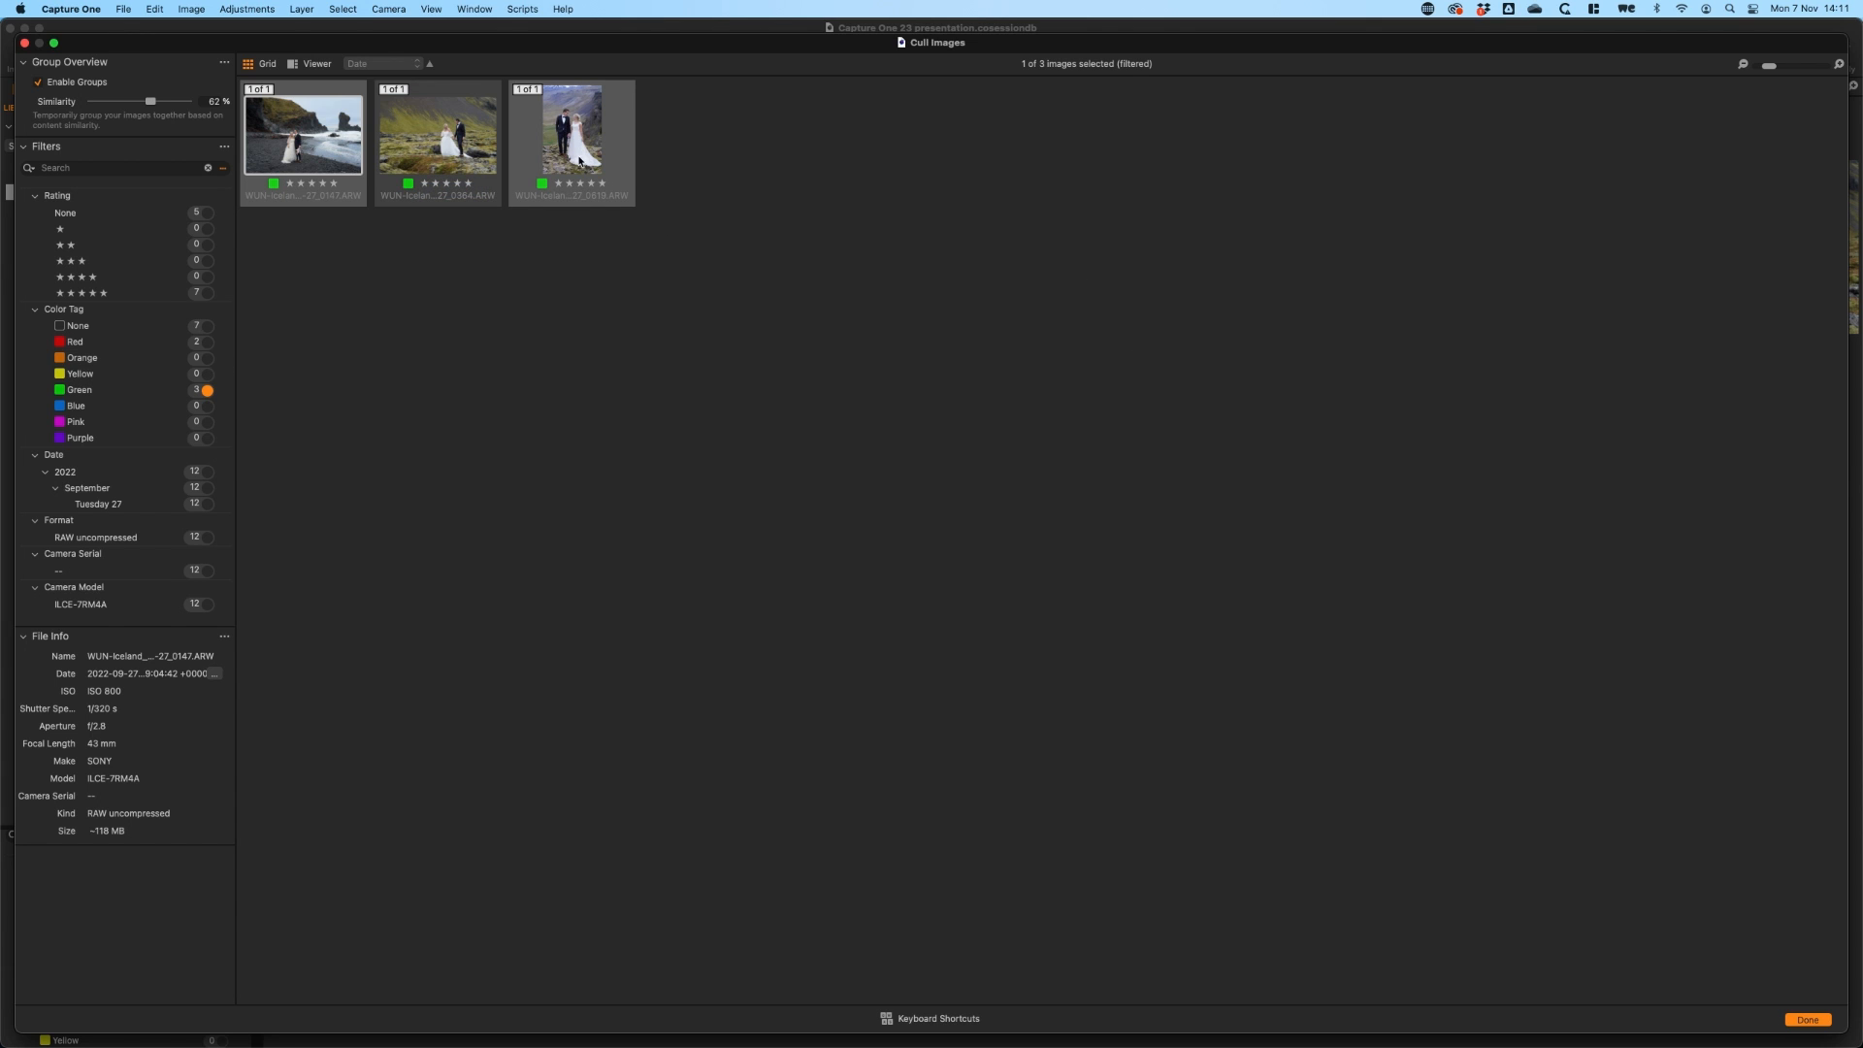
click(207, 342)
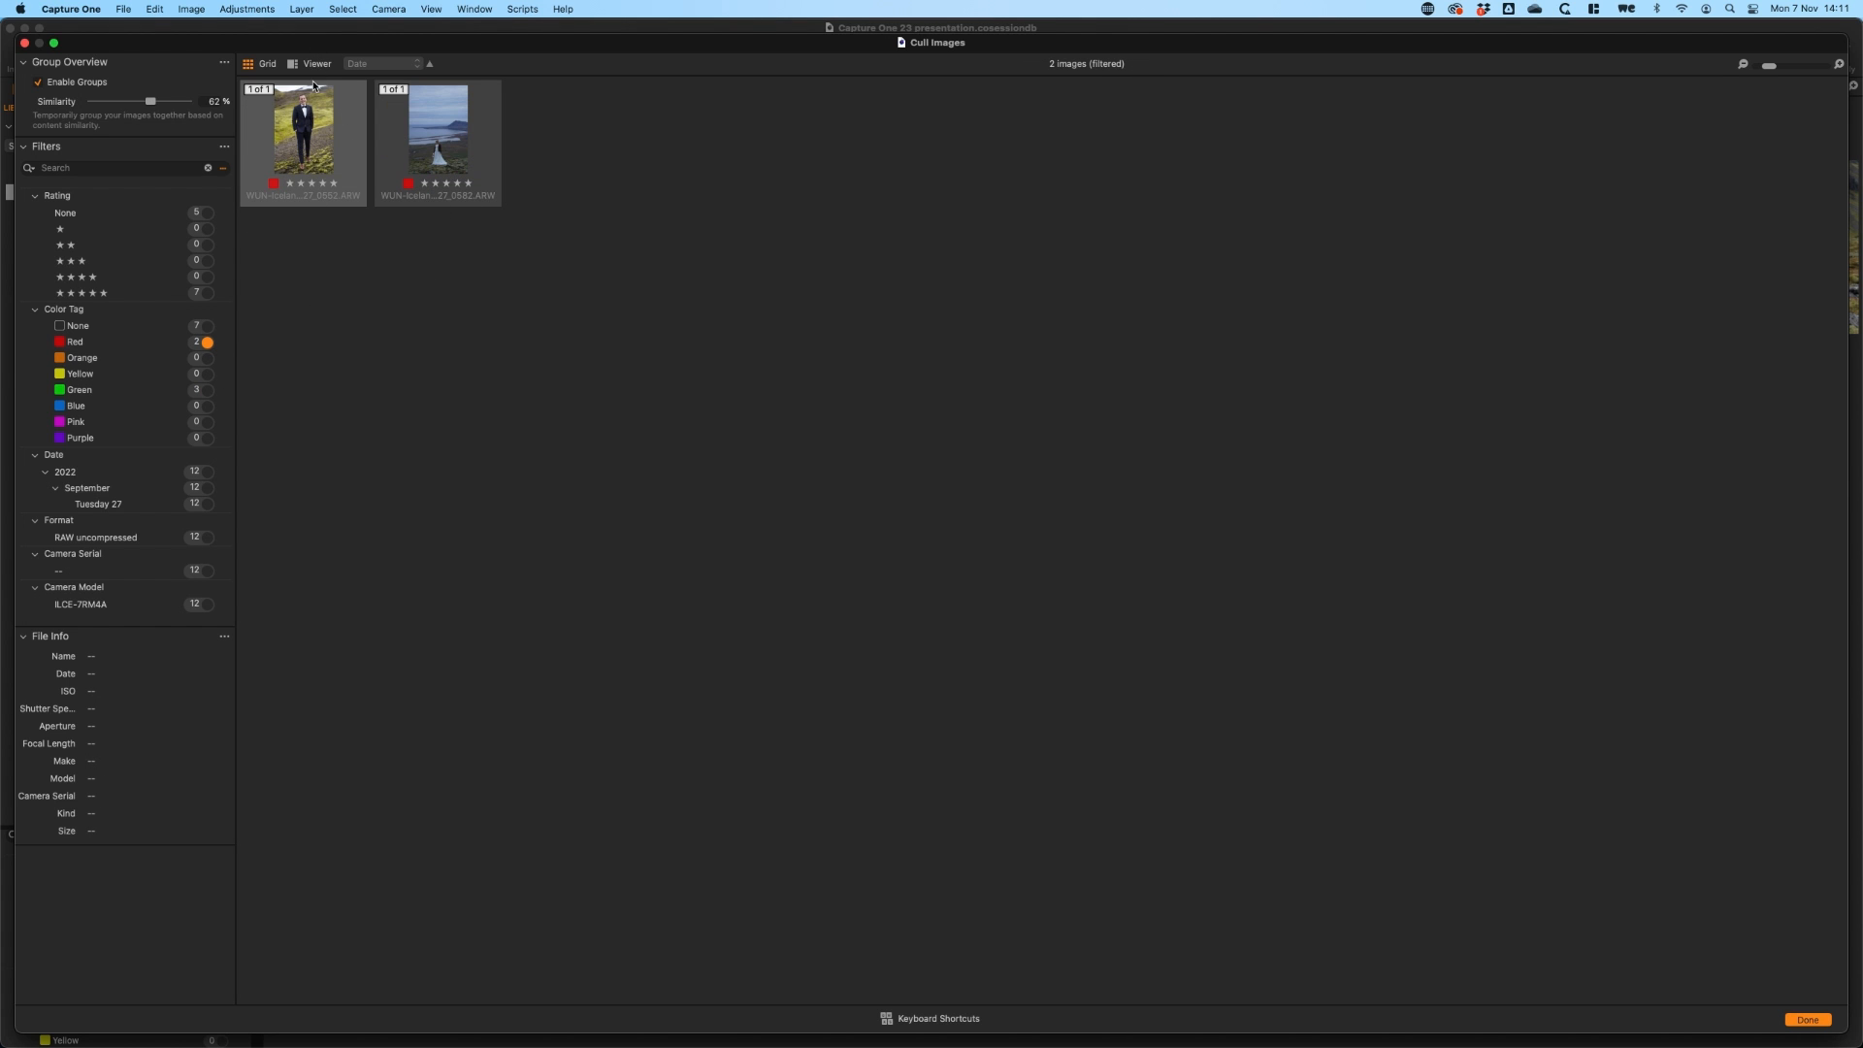
click(314, 65)
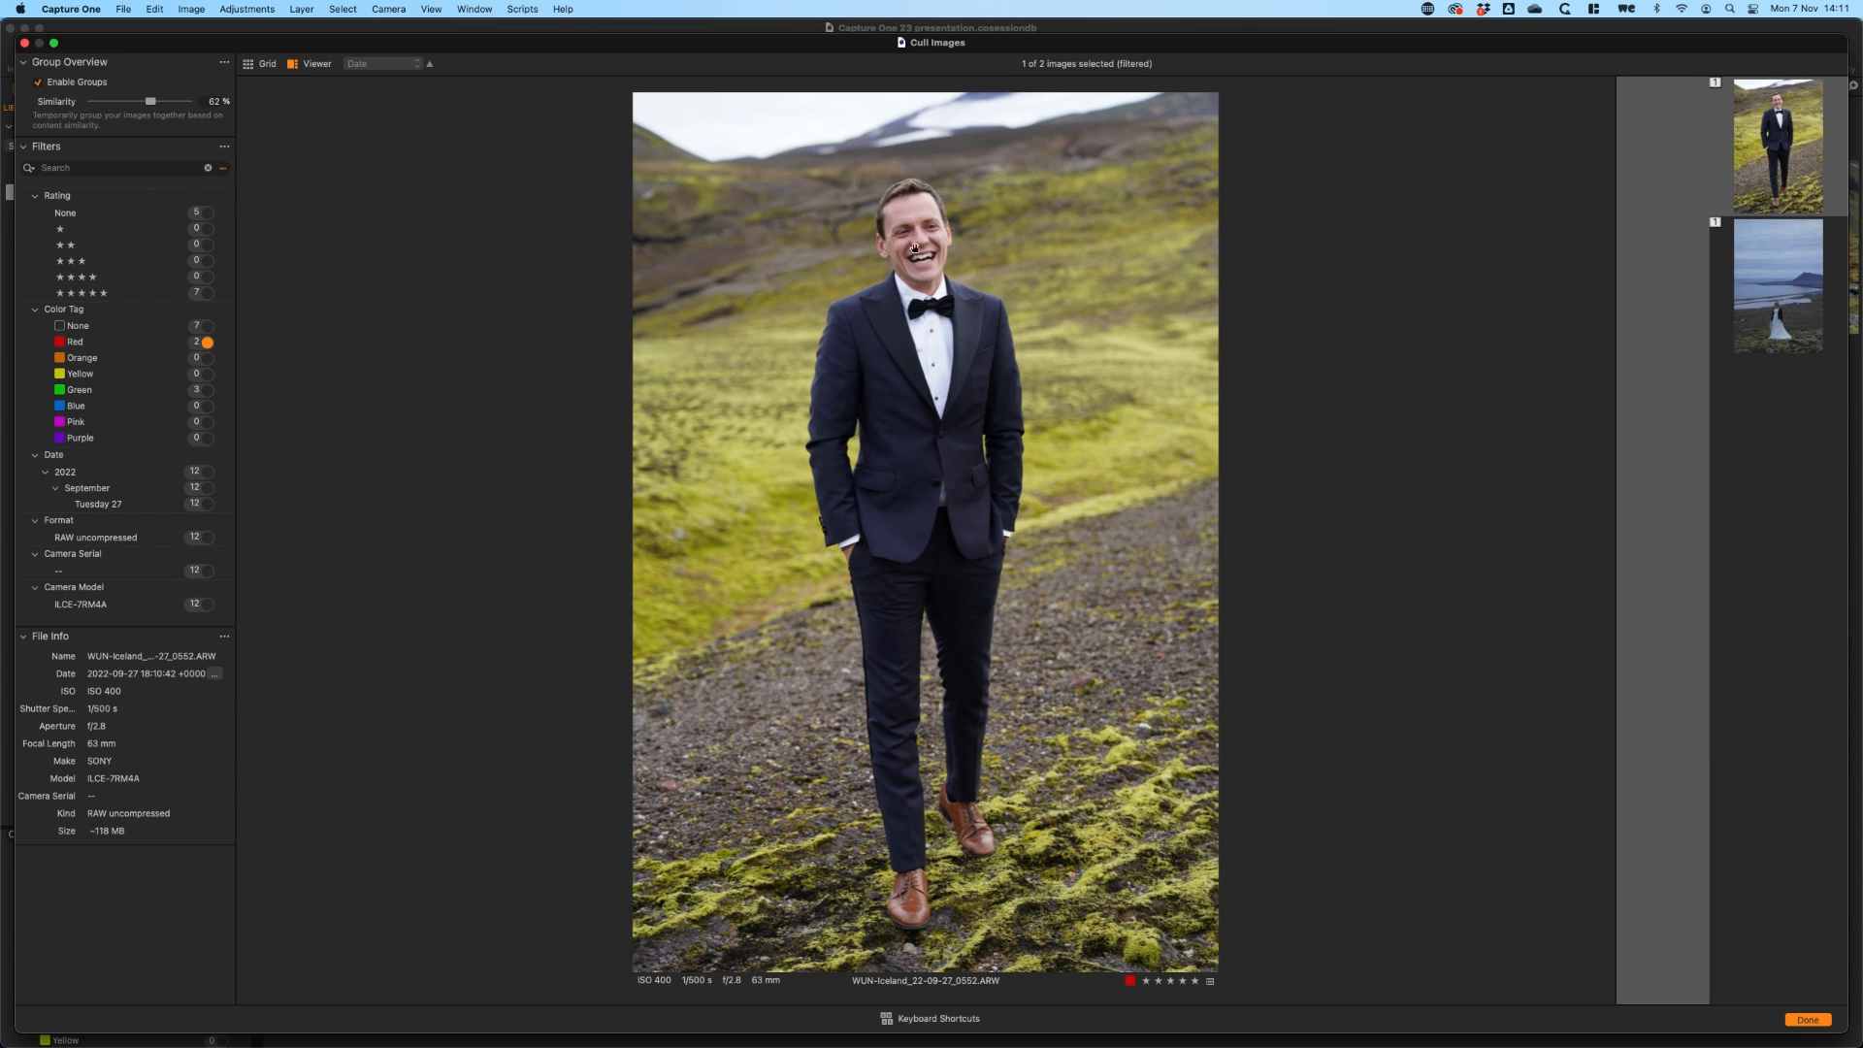
click(911, 238)
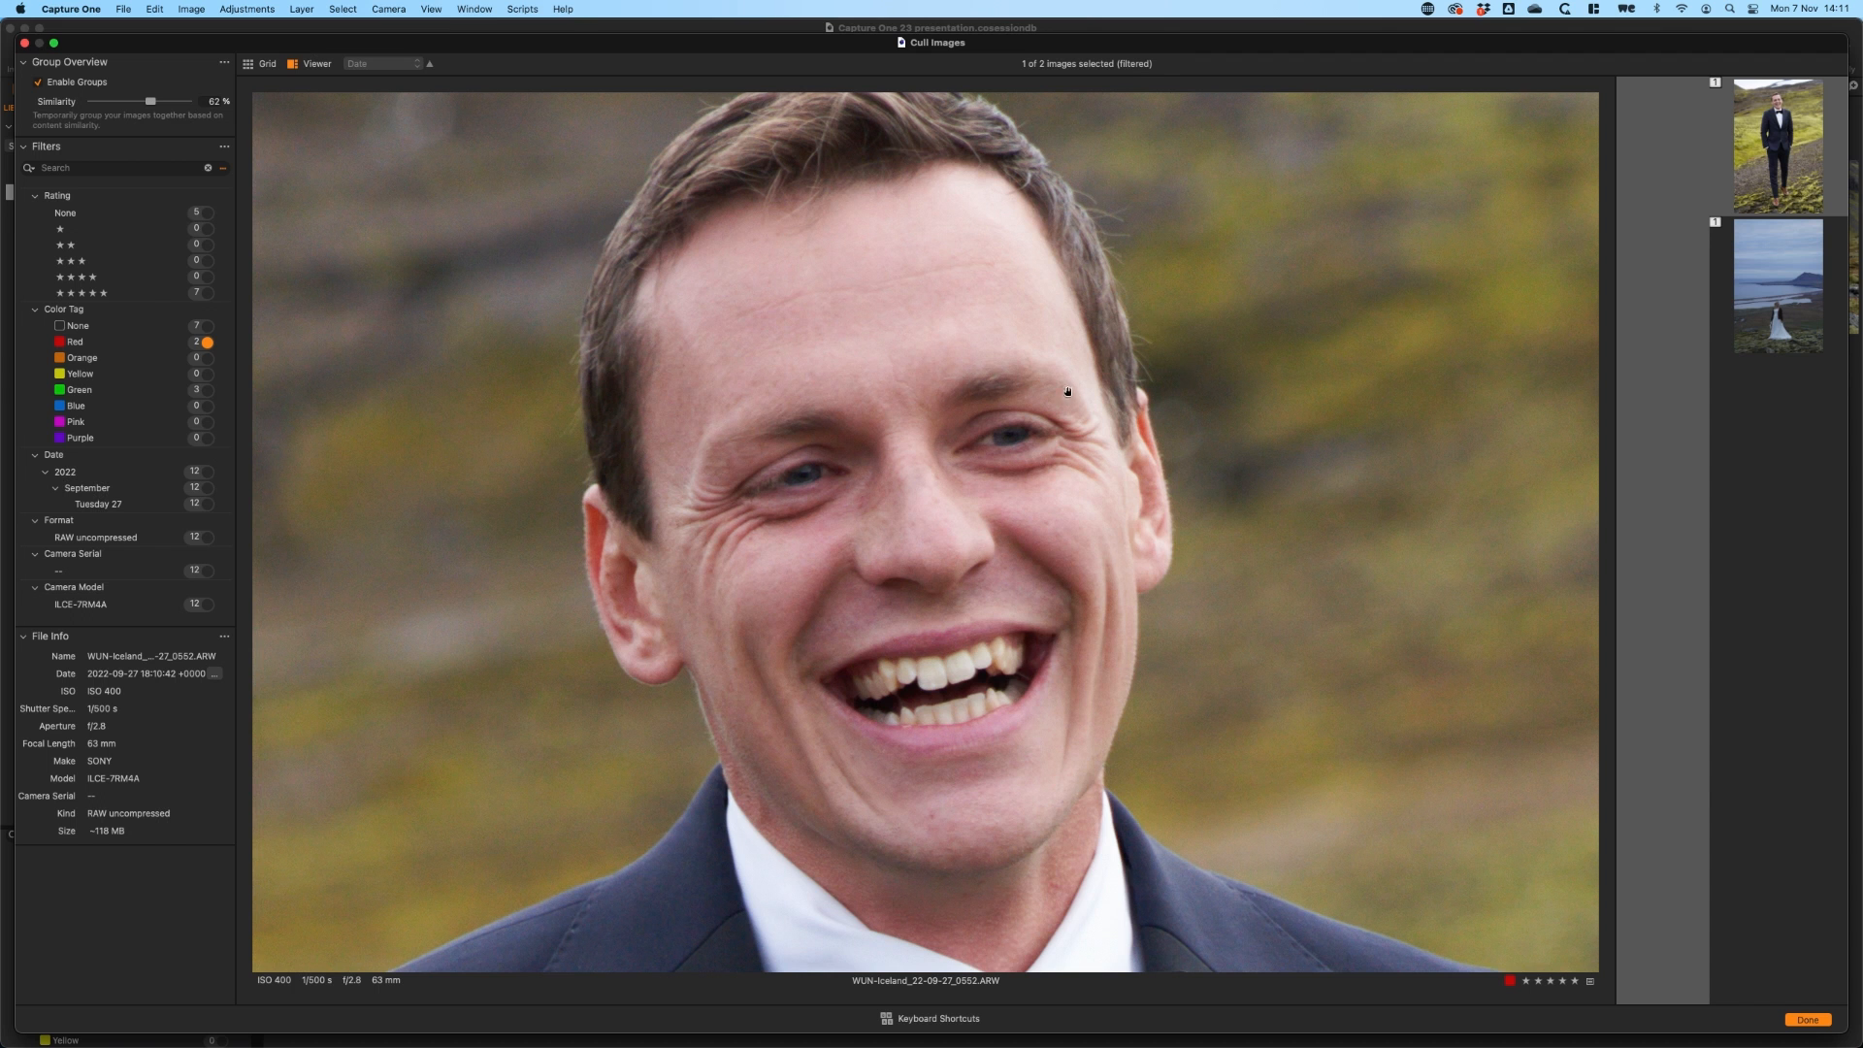
click(1078, 399)
click(1757, 291)
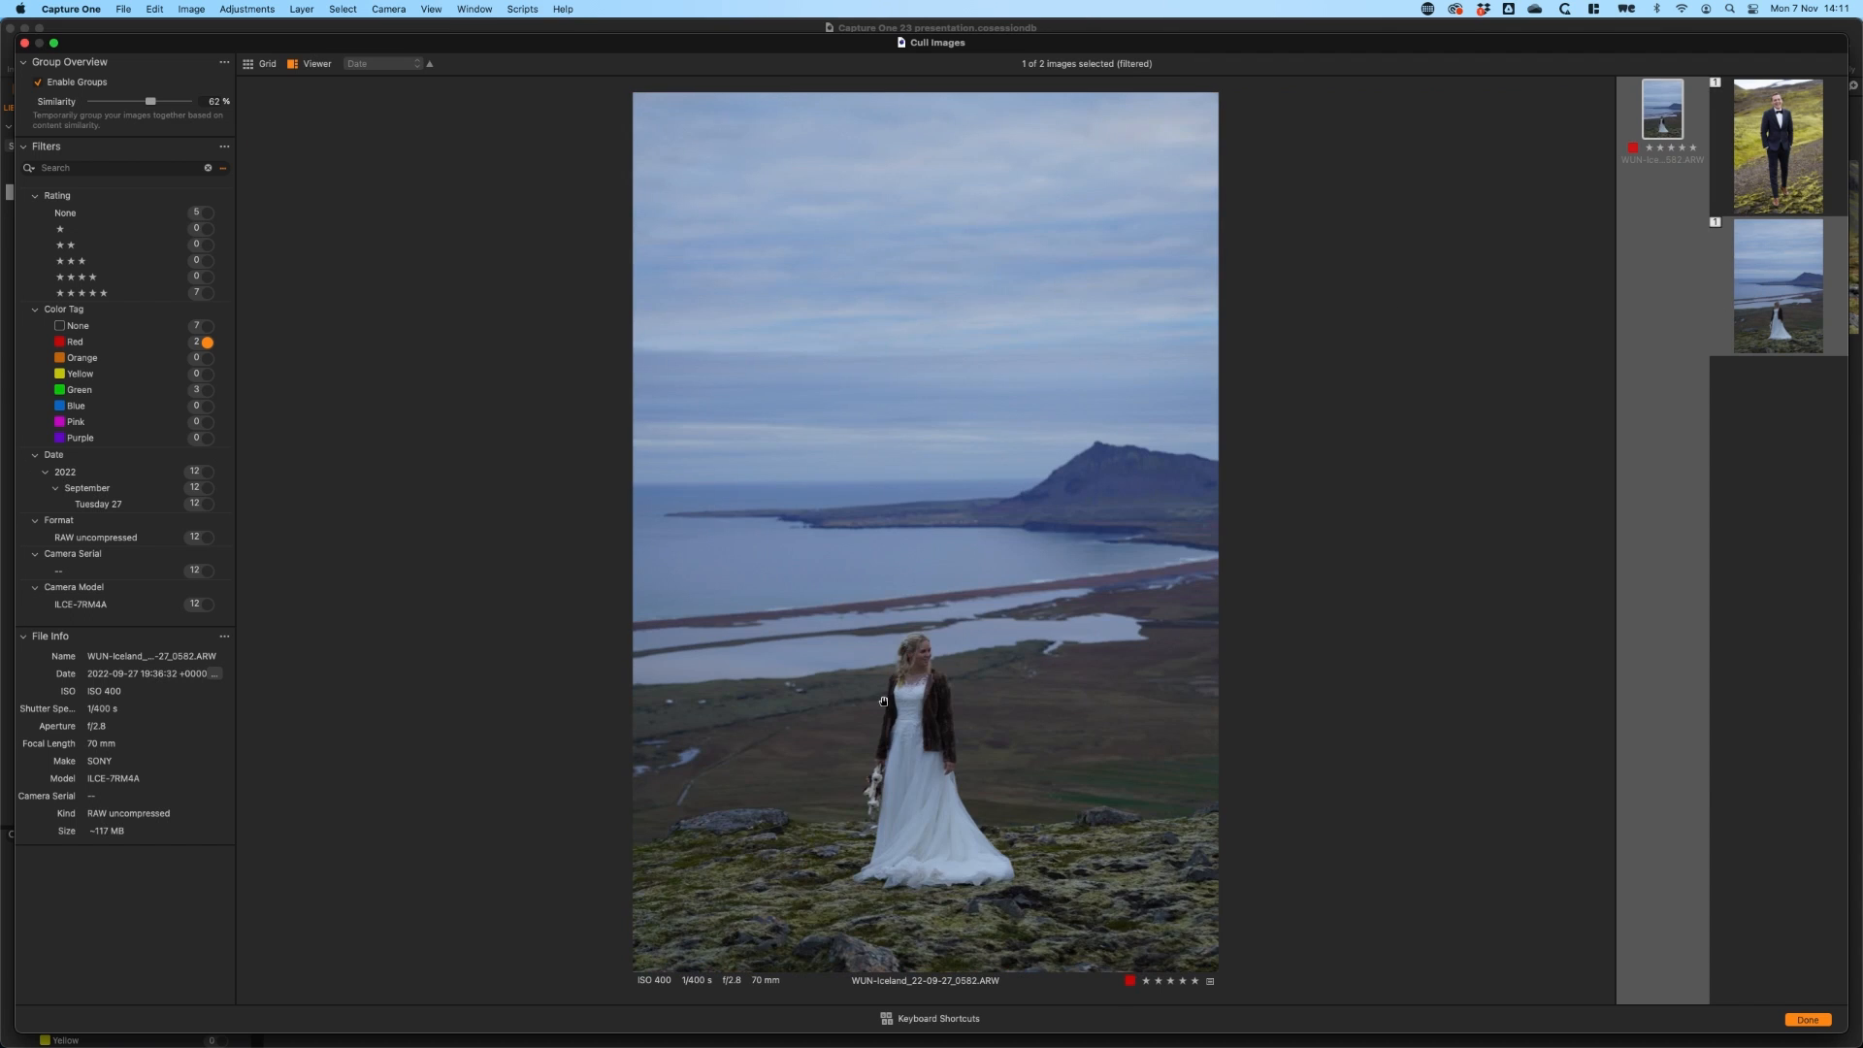
click(930, 658)
click(858, 525)
Filter by the green color tag and inspect the faces in photos 0147, 0364 and 0619 up close.
click(207, 390)
click(1825, 180)
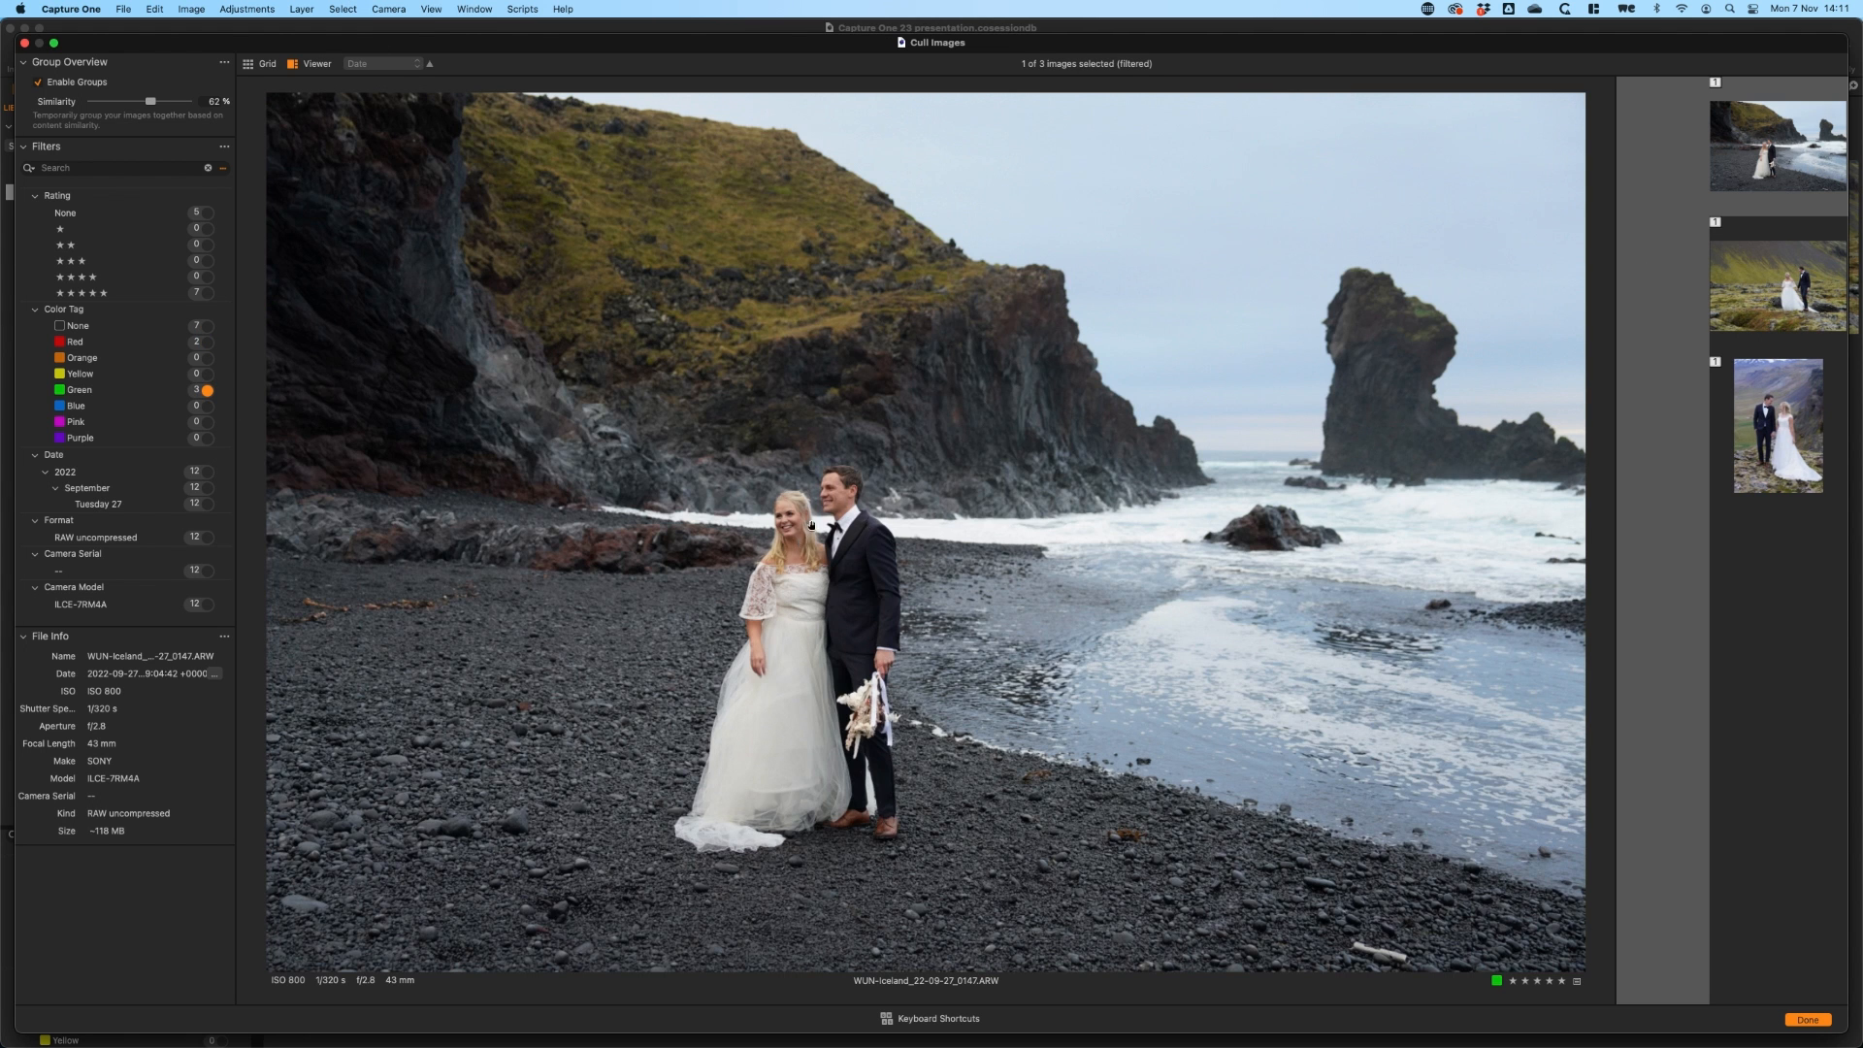
click(870, 530)
click(1788, 282)
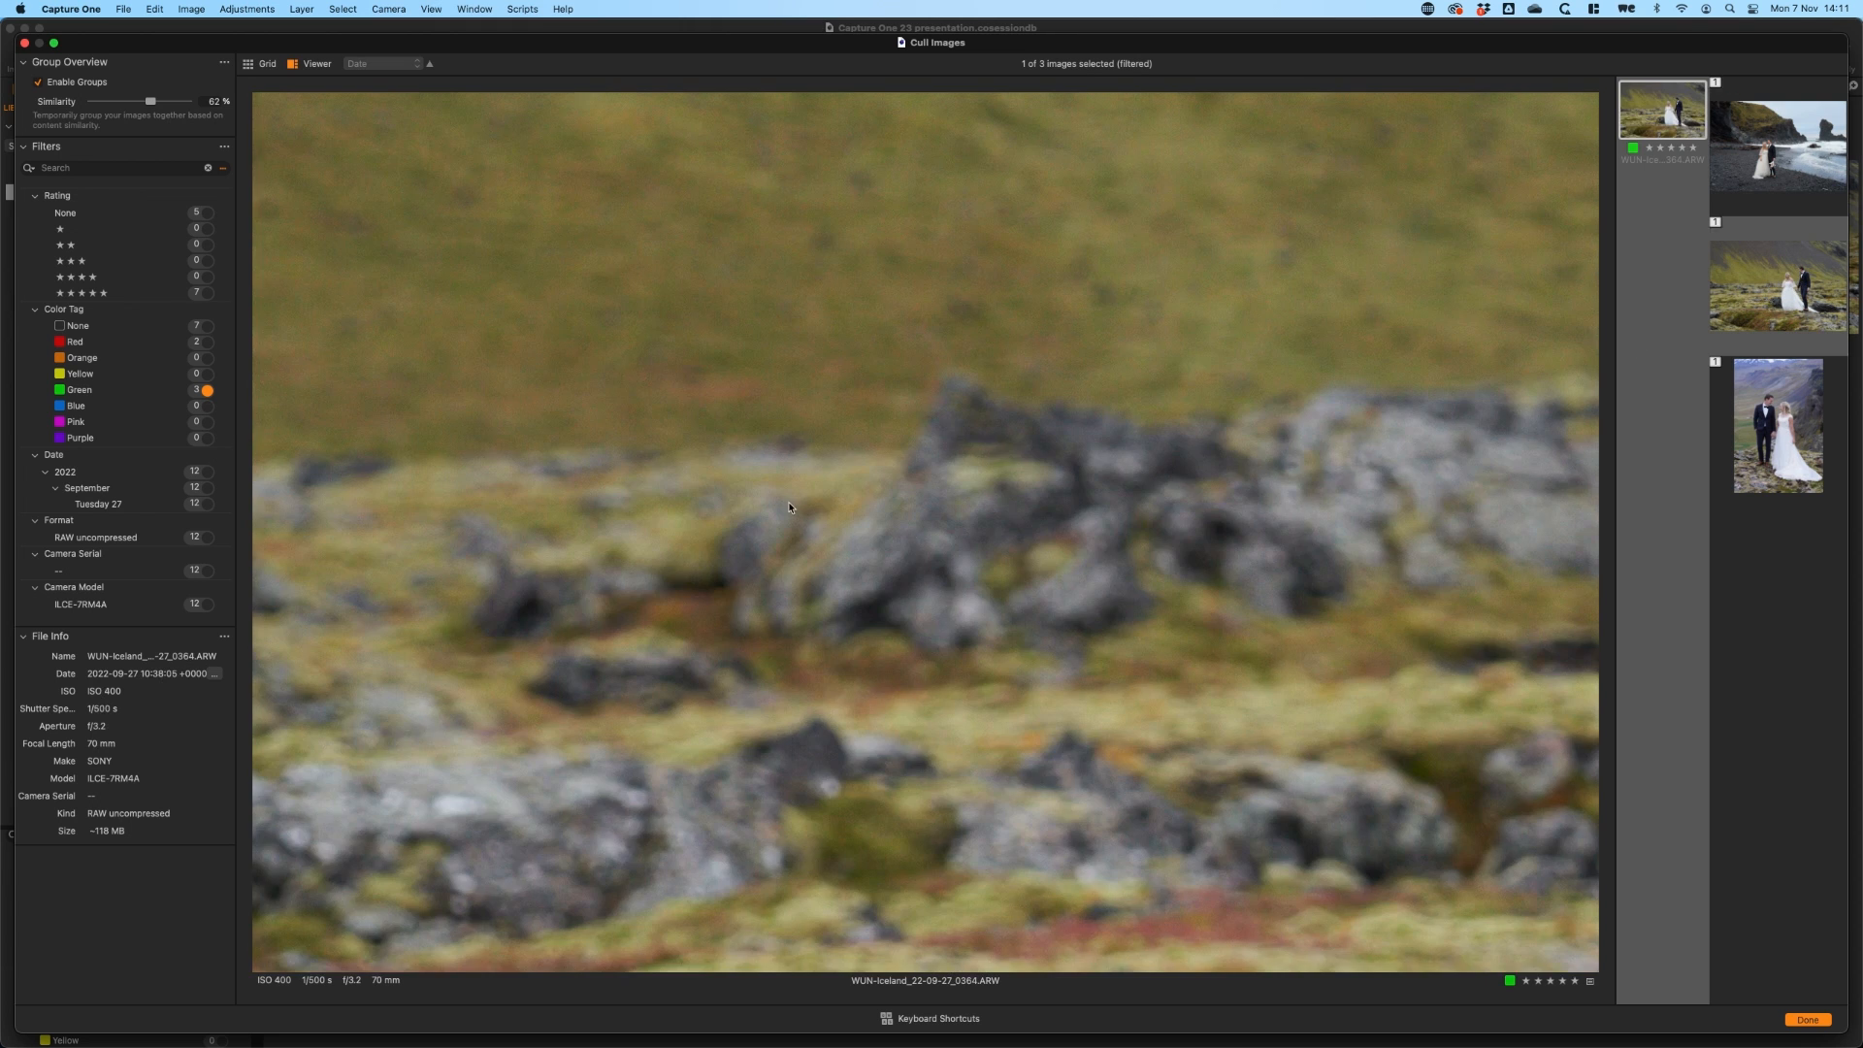
click(1117, 393)
drag(810, 566, 1079, 460)
click(1782, 427)
drag(922, 468, 782, 695)
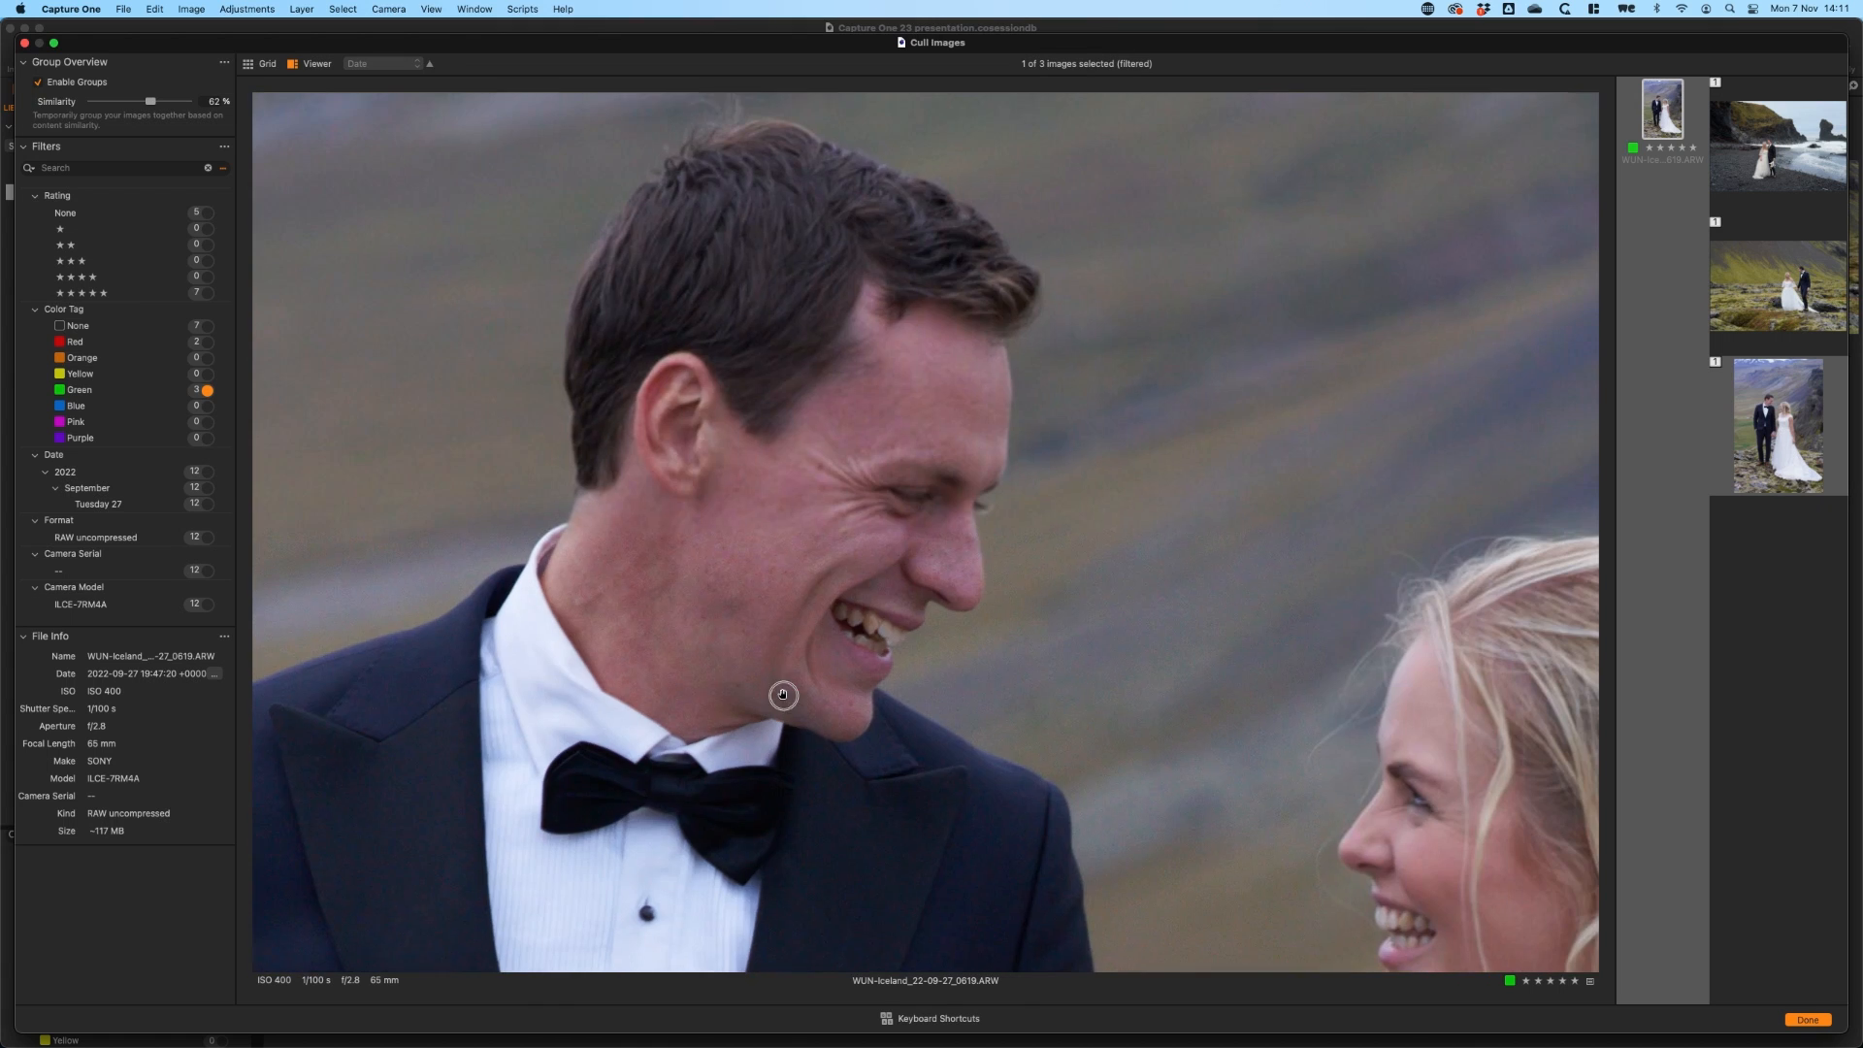
drag(959, 641, 940, 595)
double_click(944, 607)
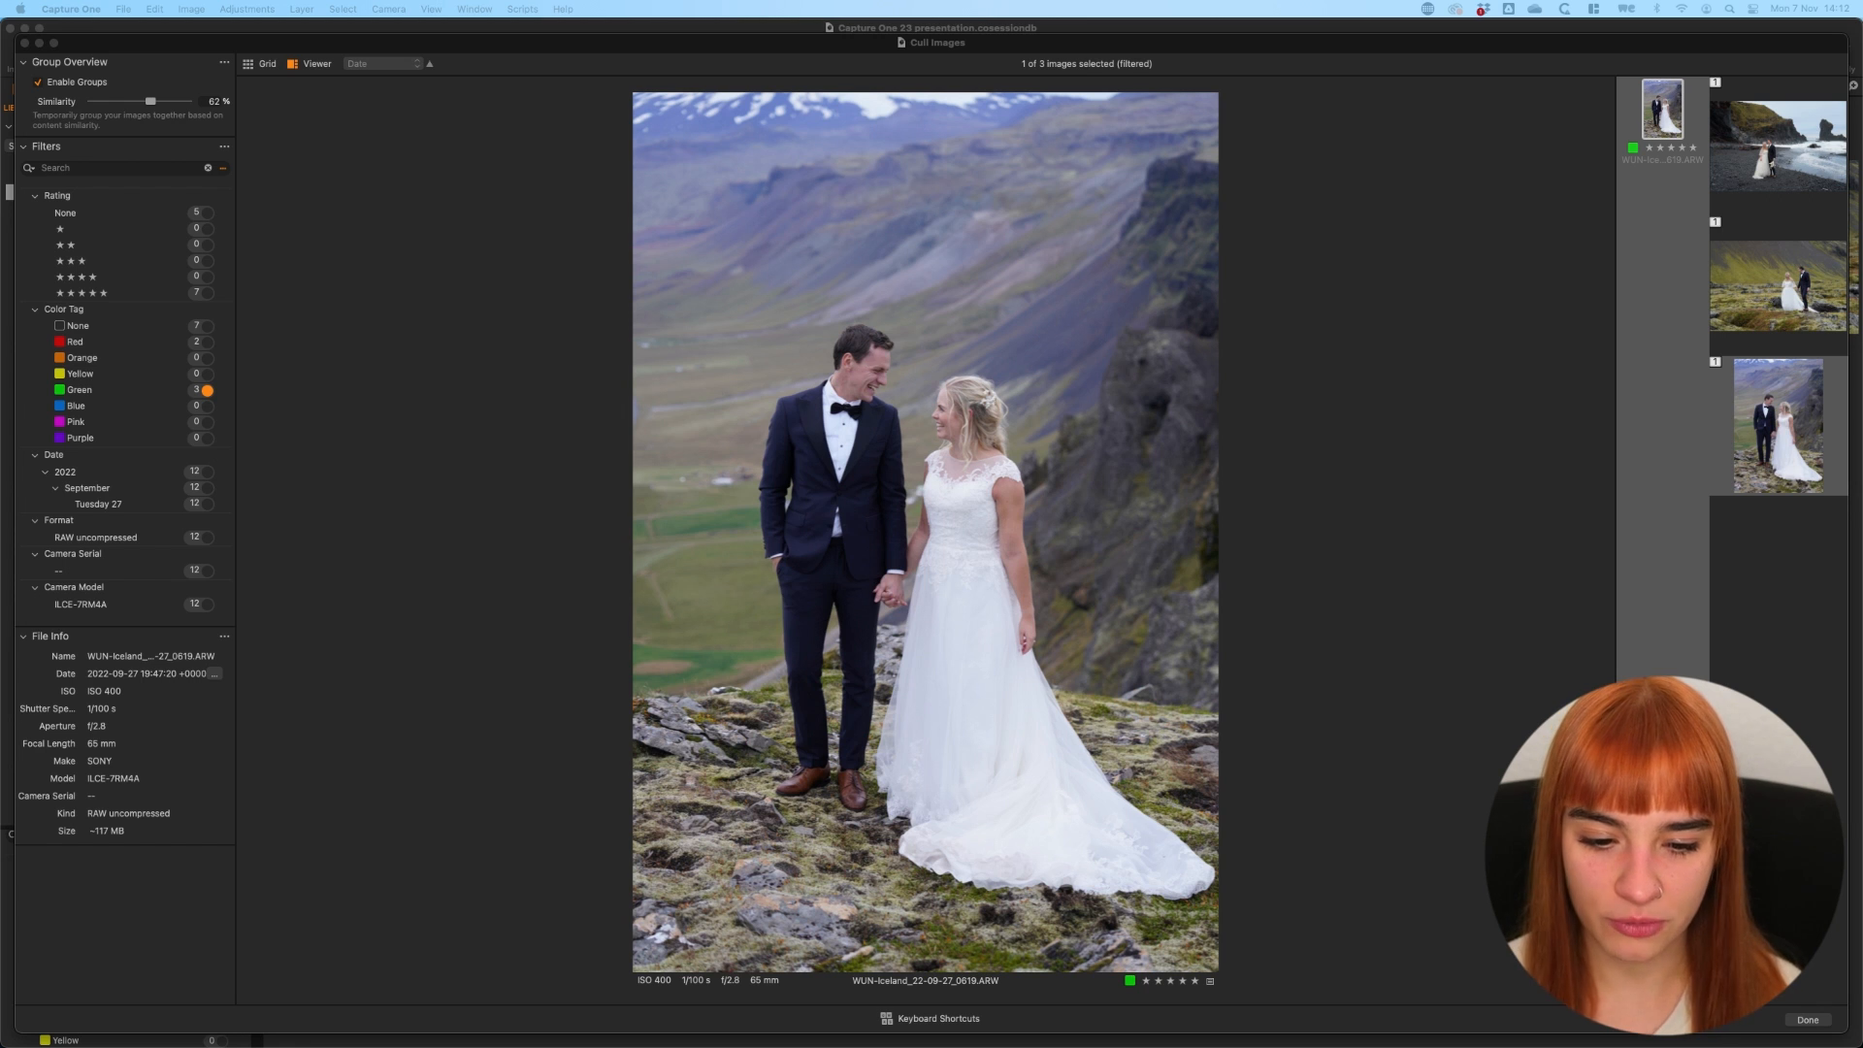
Finish culling and open photo 0364 of the couple holding hands in the main viewer.
click(1808, 1021)
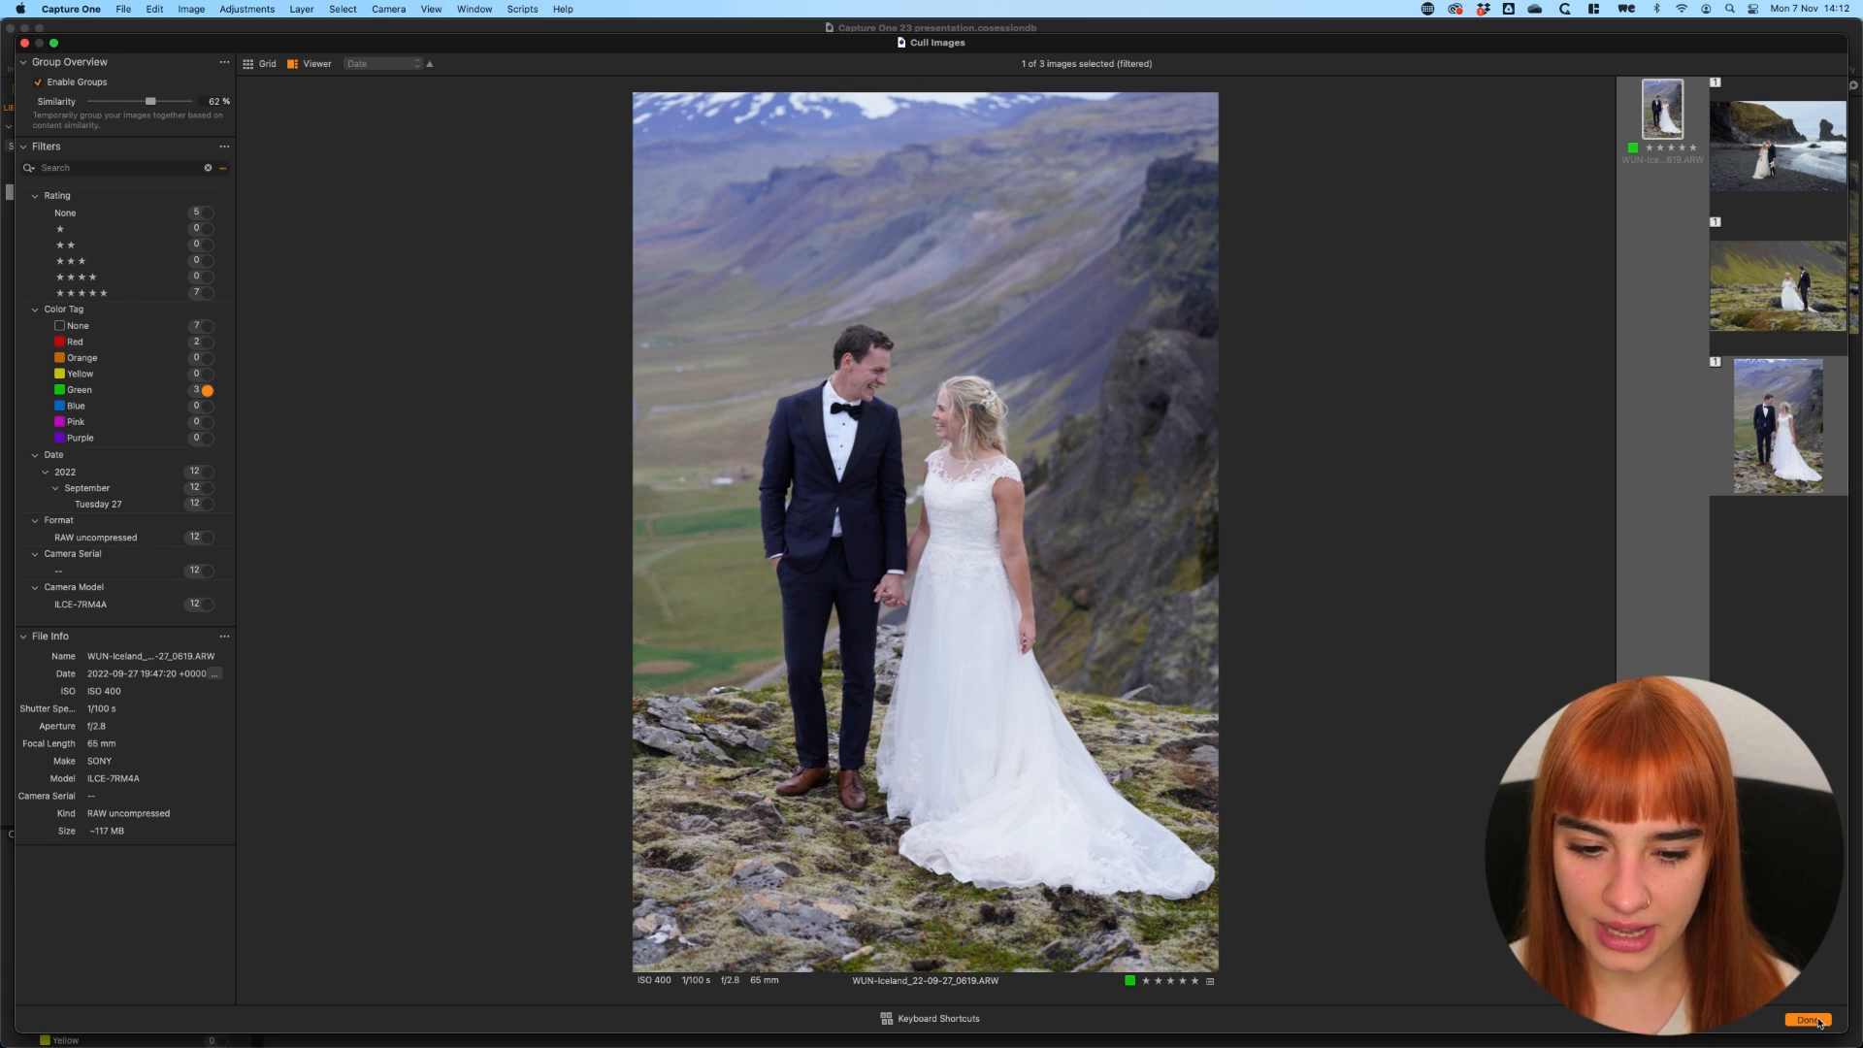
click(1811, 1020)
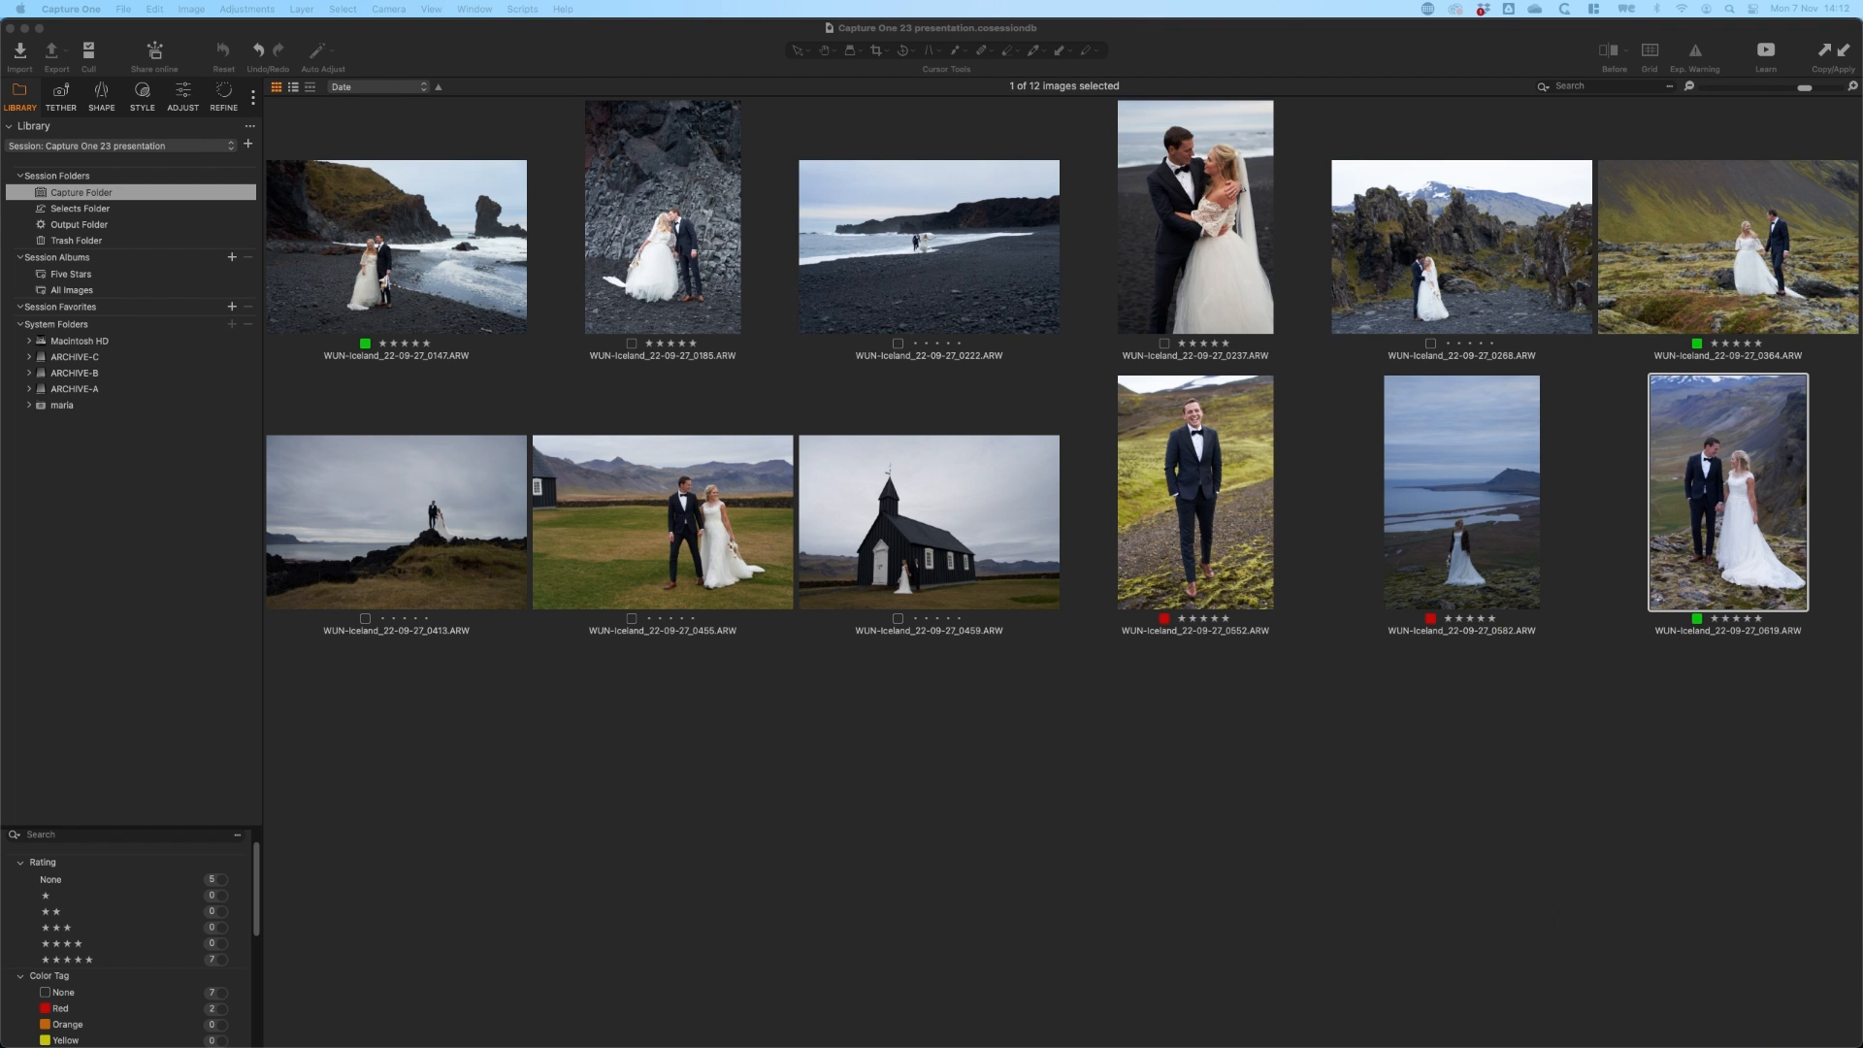
click(1727, 233)
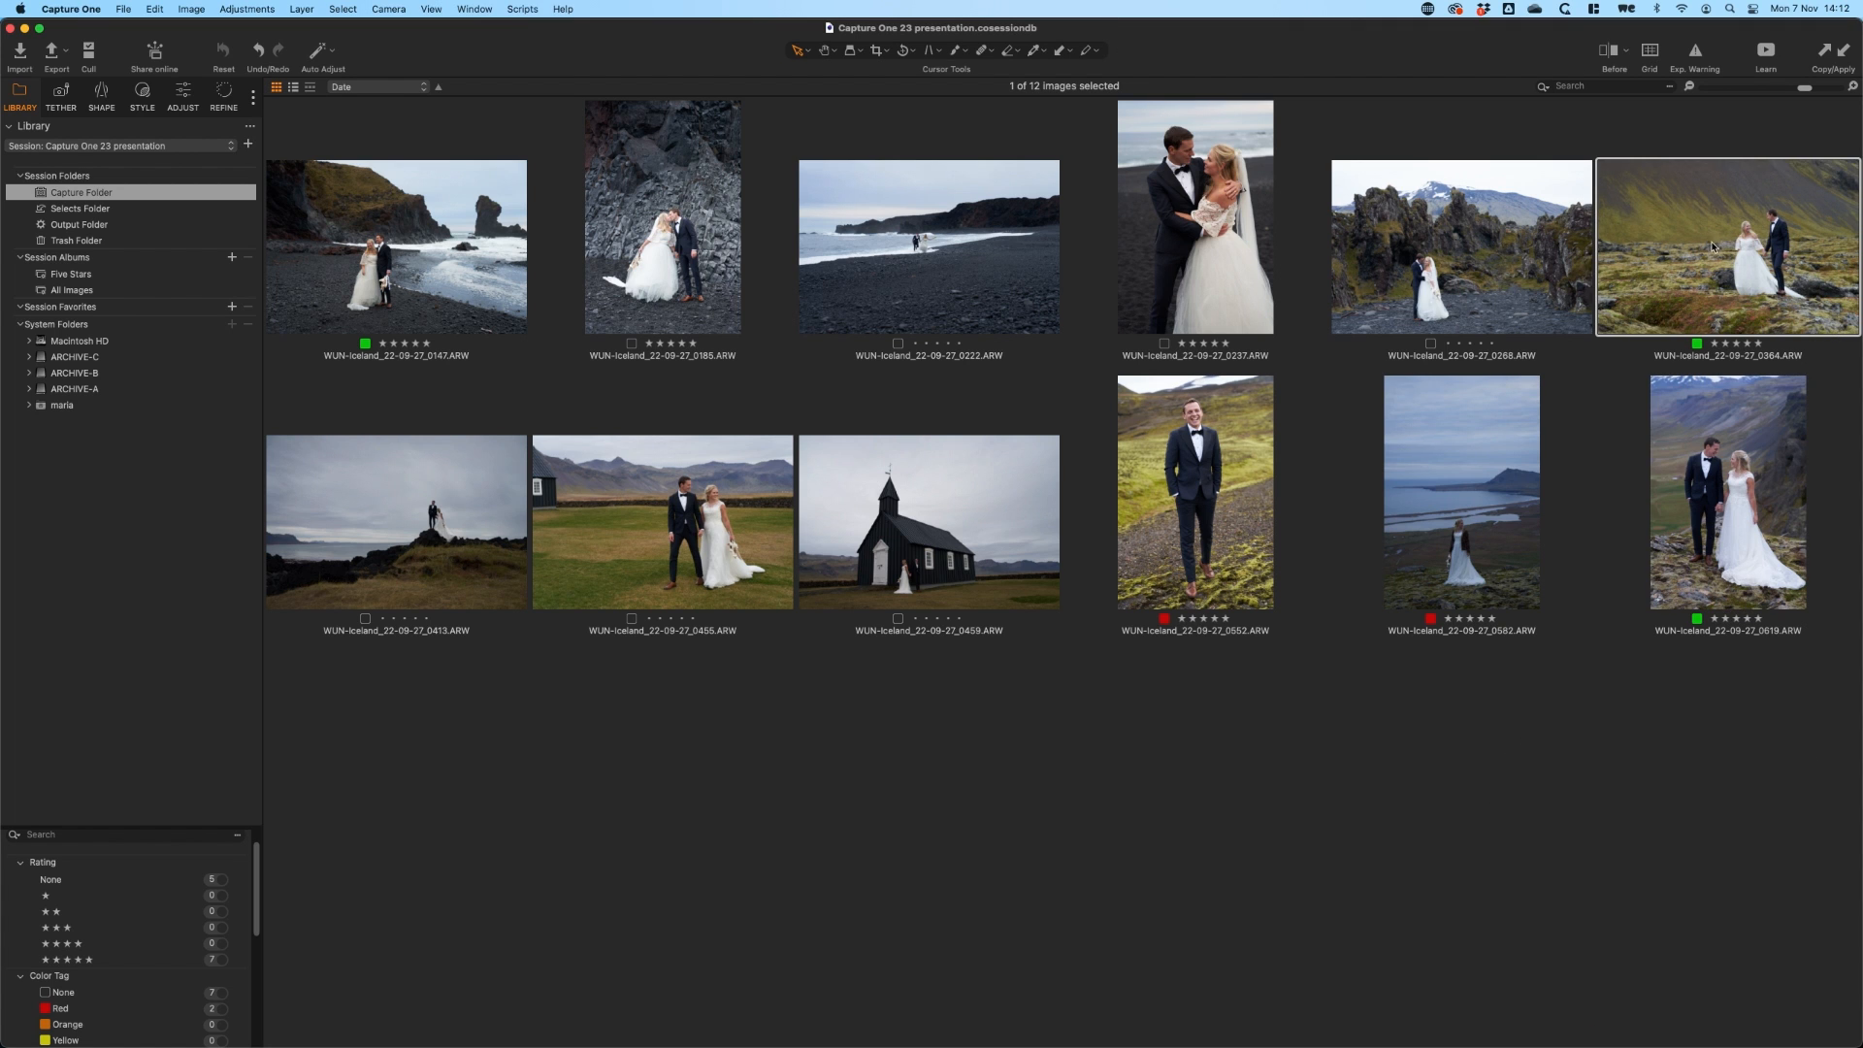
double_click(1715, 251)
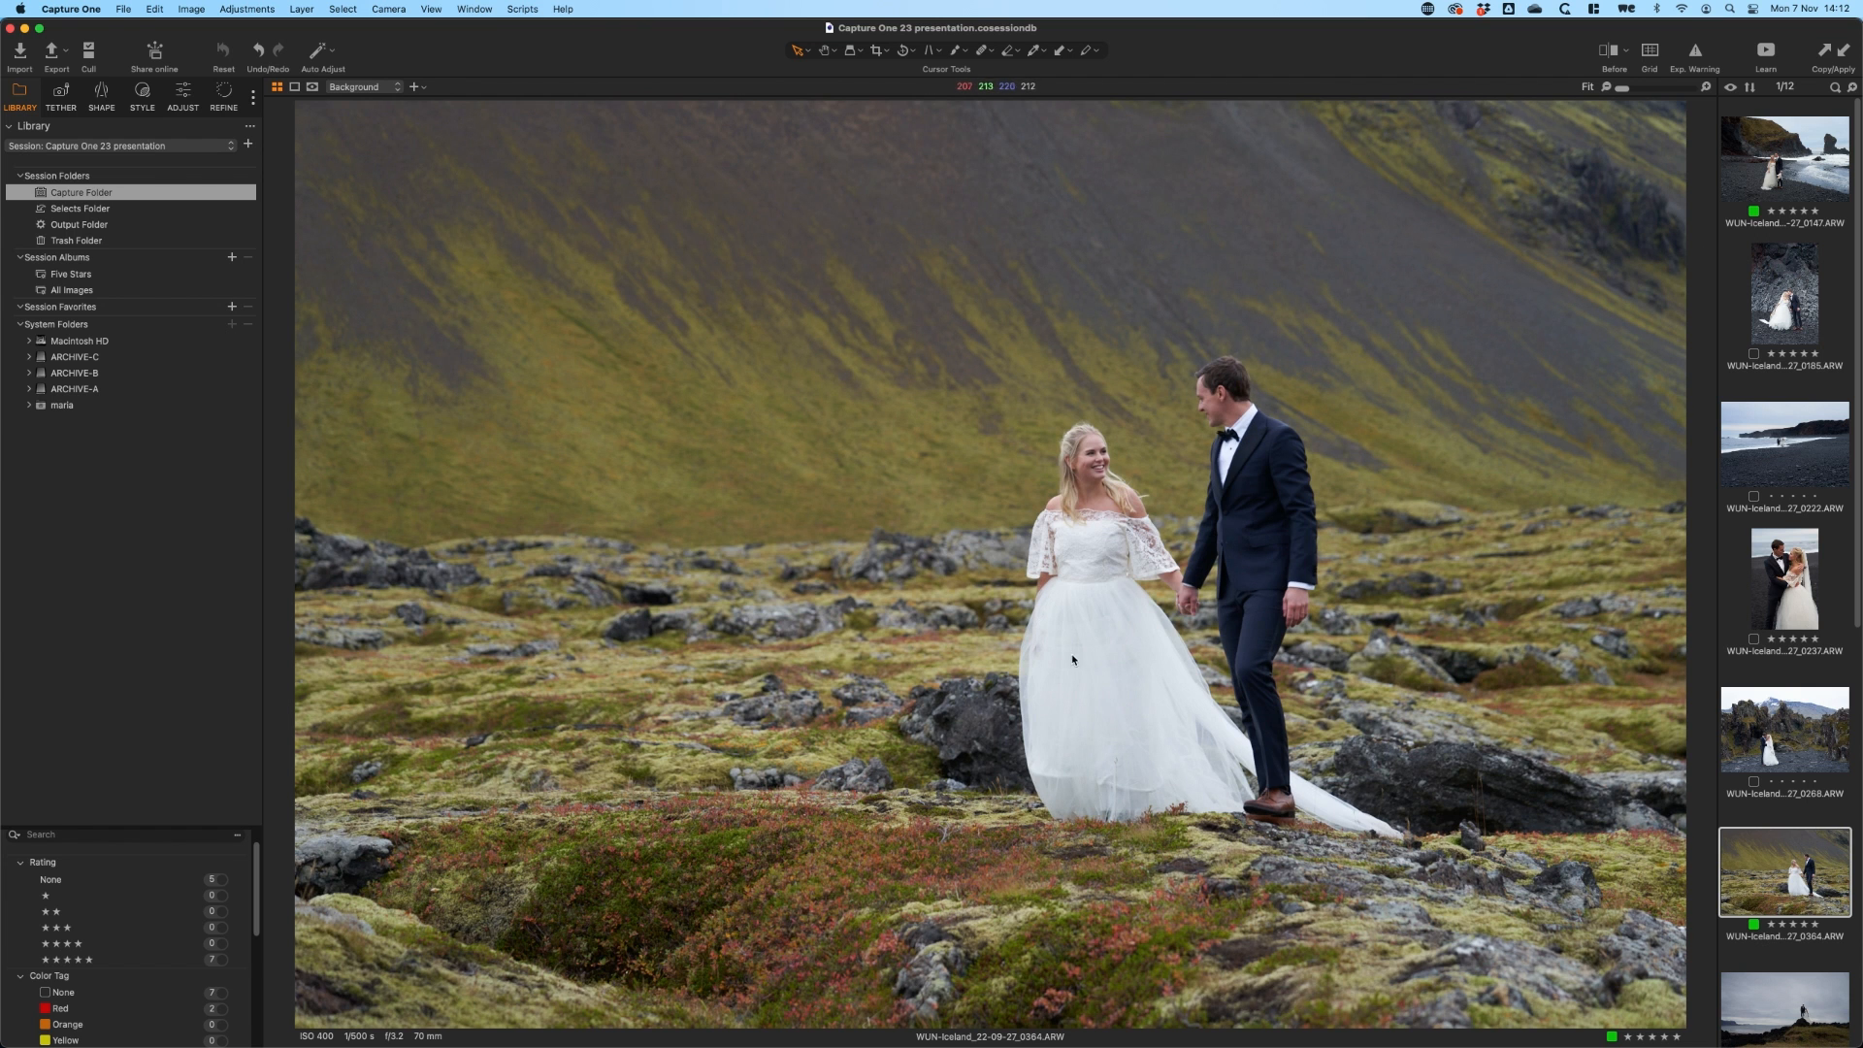
Set the exposure of photo 0364 to 0.21 and its white balance to 6089 Kelvin.
click(184, 109)
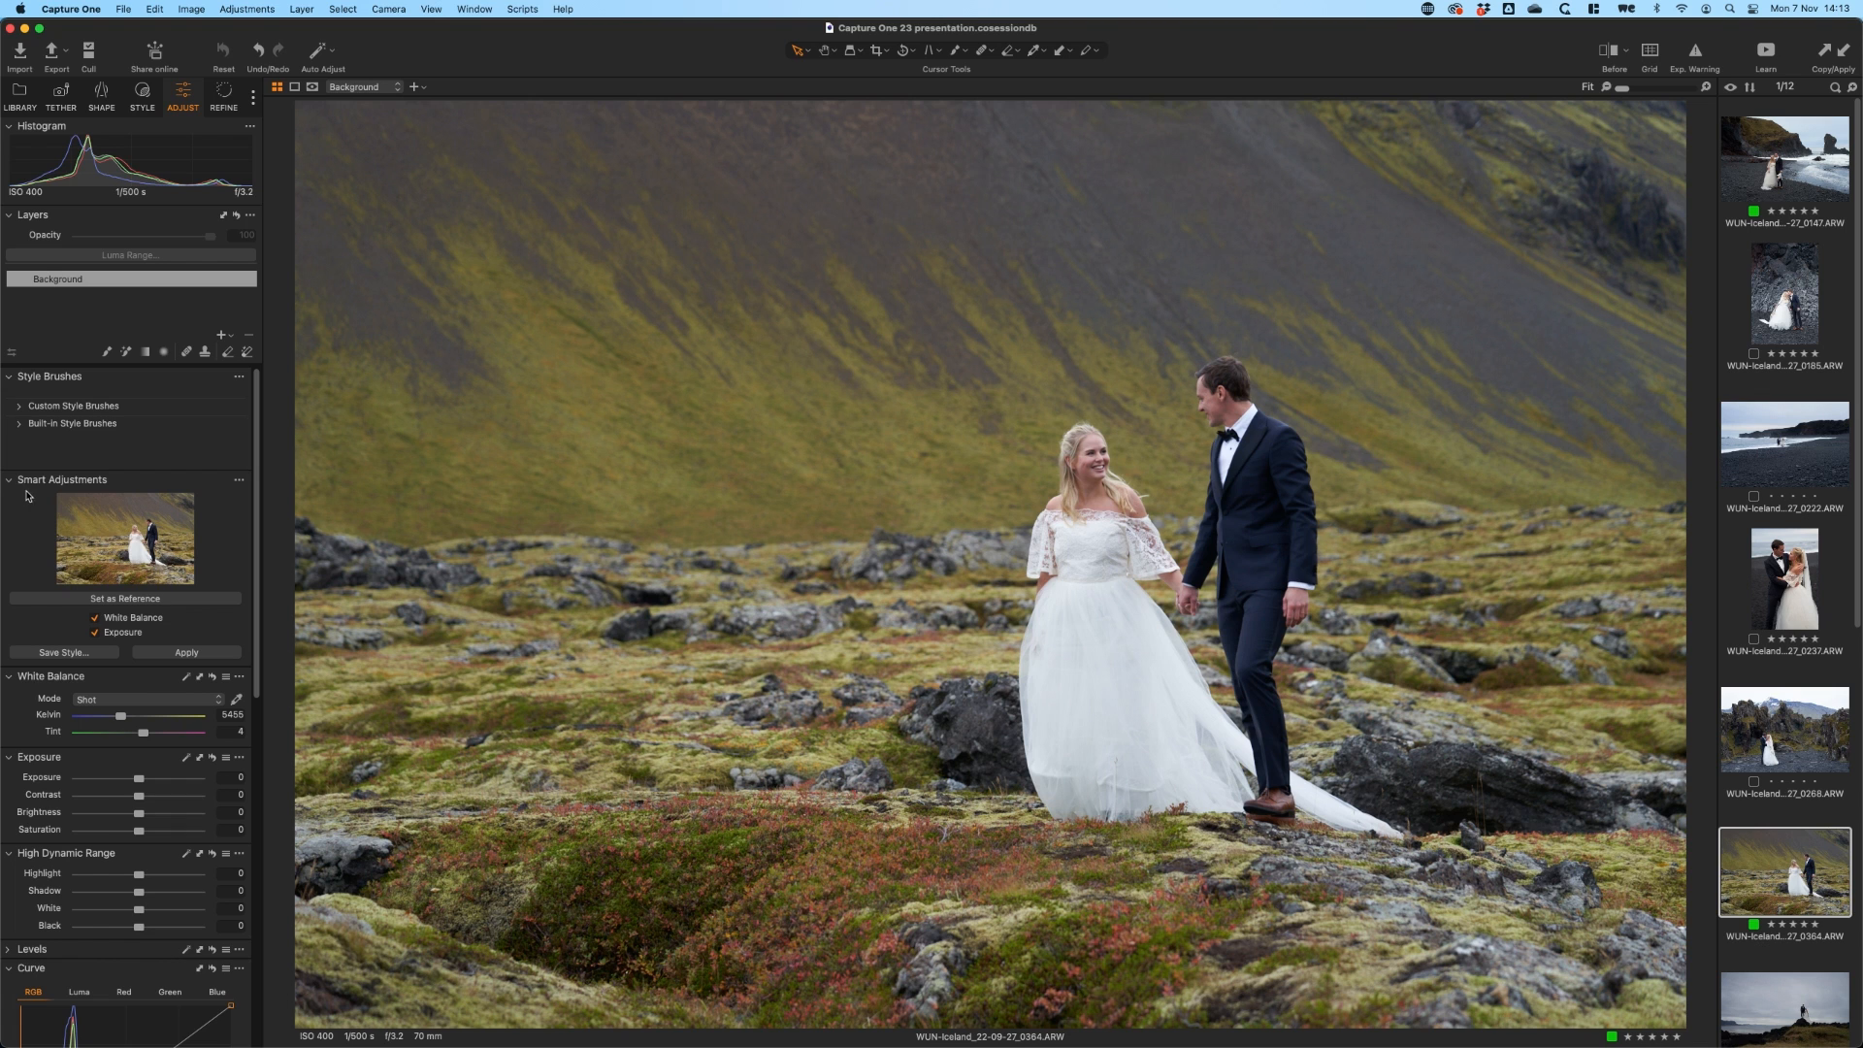
mouse_move(52, 490)
drag(138, 779, 142, 778)
mouse_move(120, 716)
mouse_down()
mouse_move(142, 733)
mouse_move(127, 722)
mouse_up()
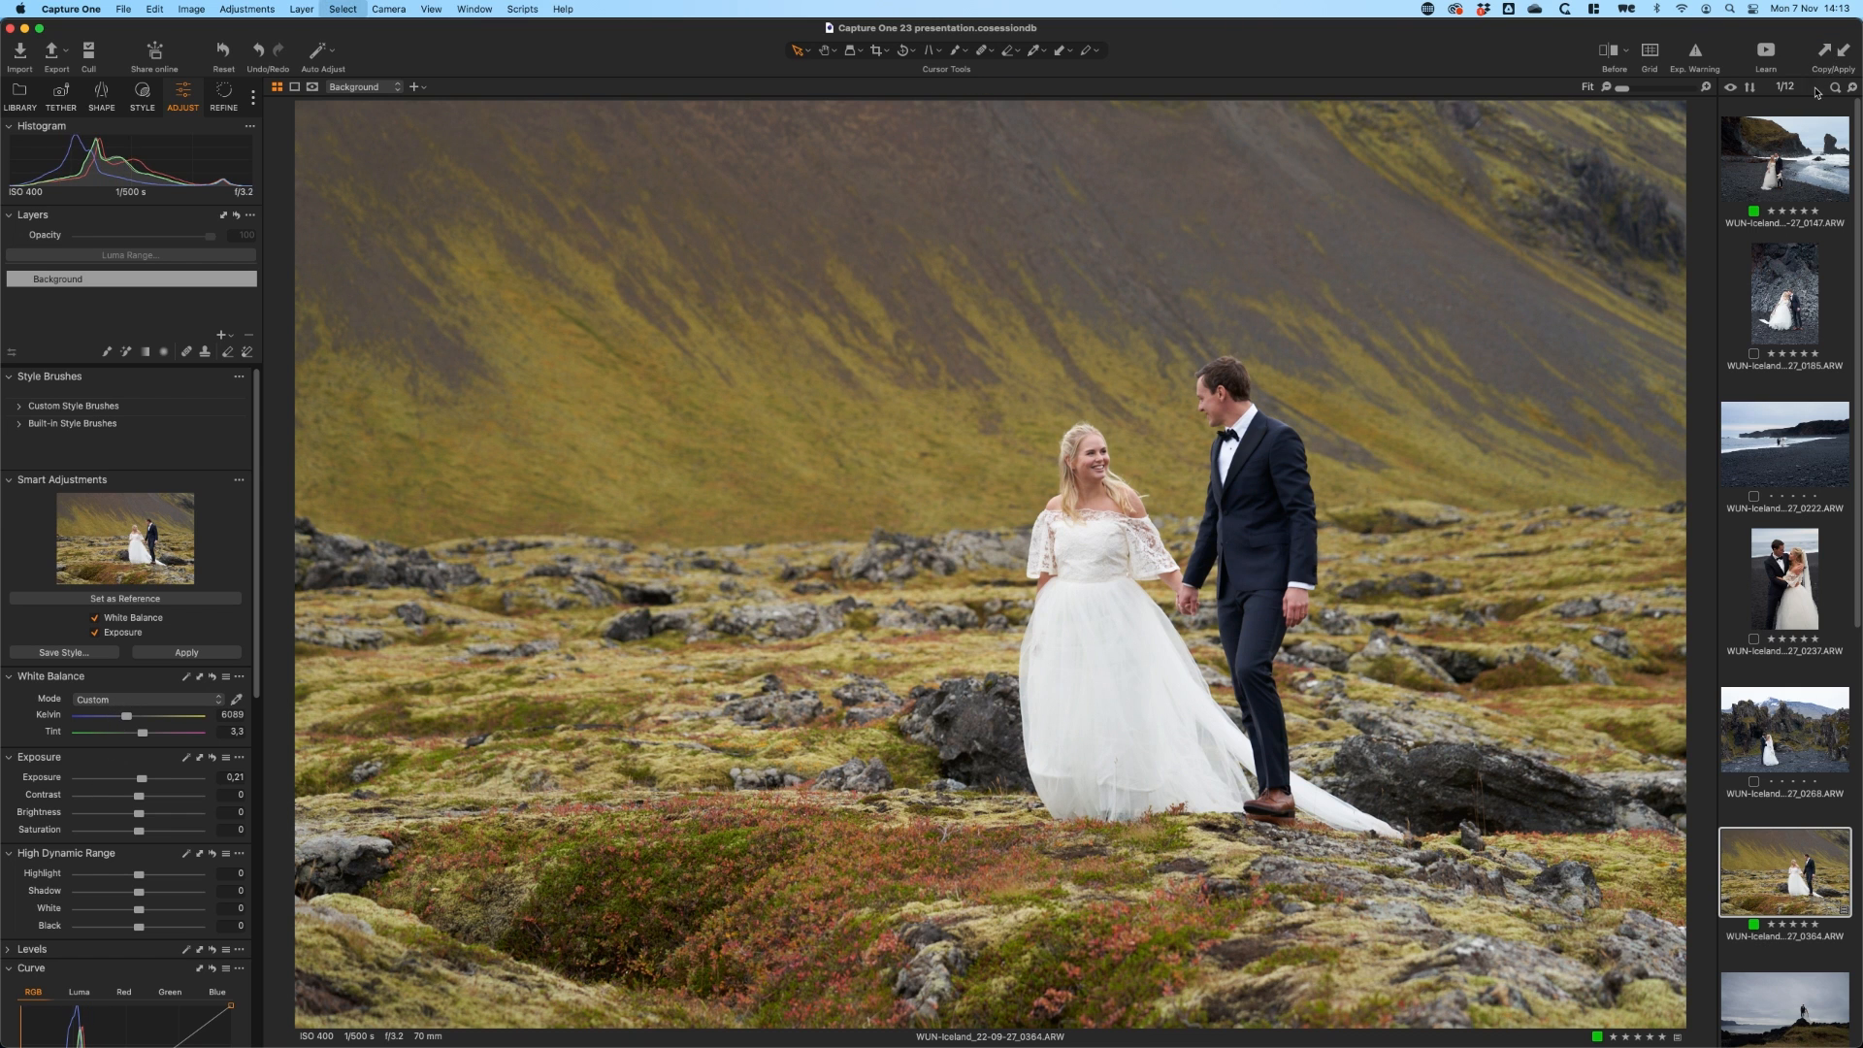
Select all 12 photos and apply the adjustments copied from photo 0364 to them.
key(super+a)
click(1852, 54)
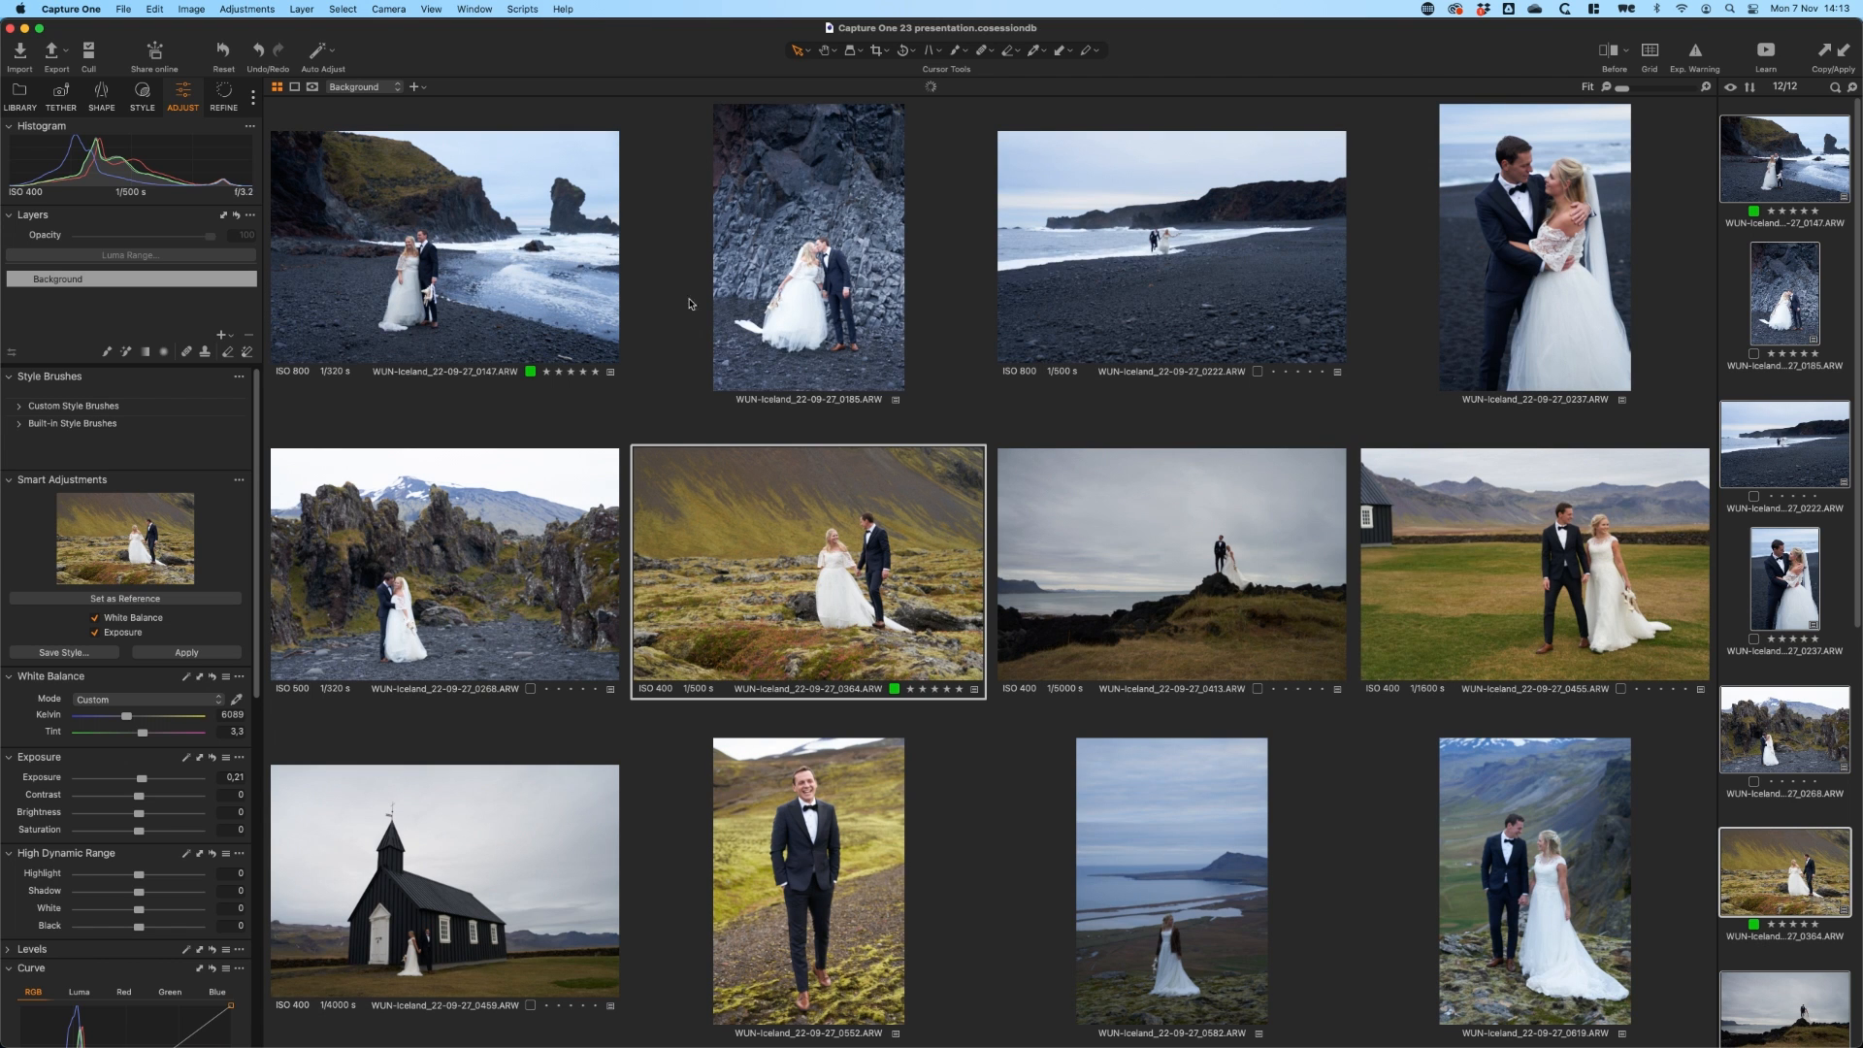
Examine how the copied adjustments look across all 12 photos and on photo 0582 in the viewer.
click(1235, 668)
key(alt+super+v)
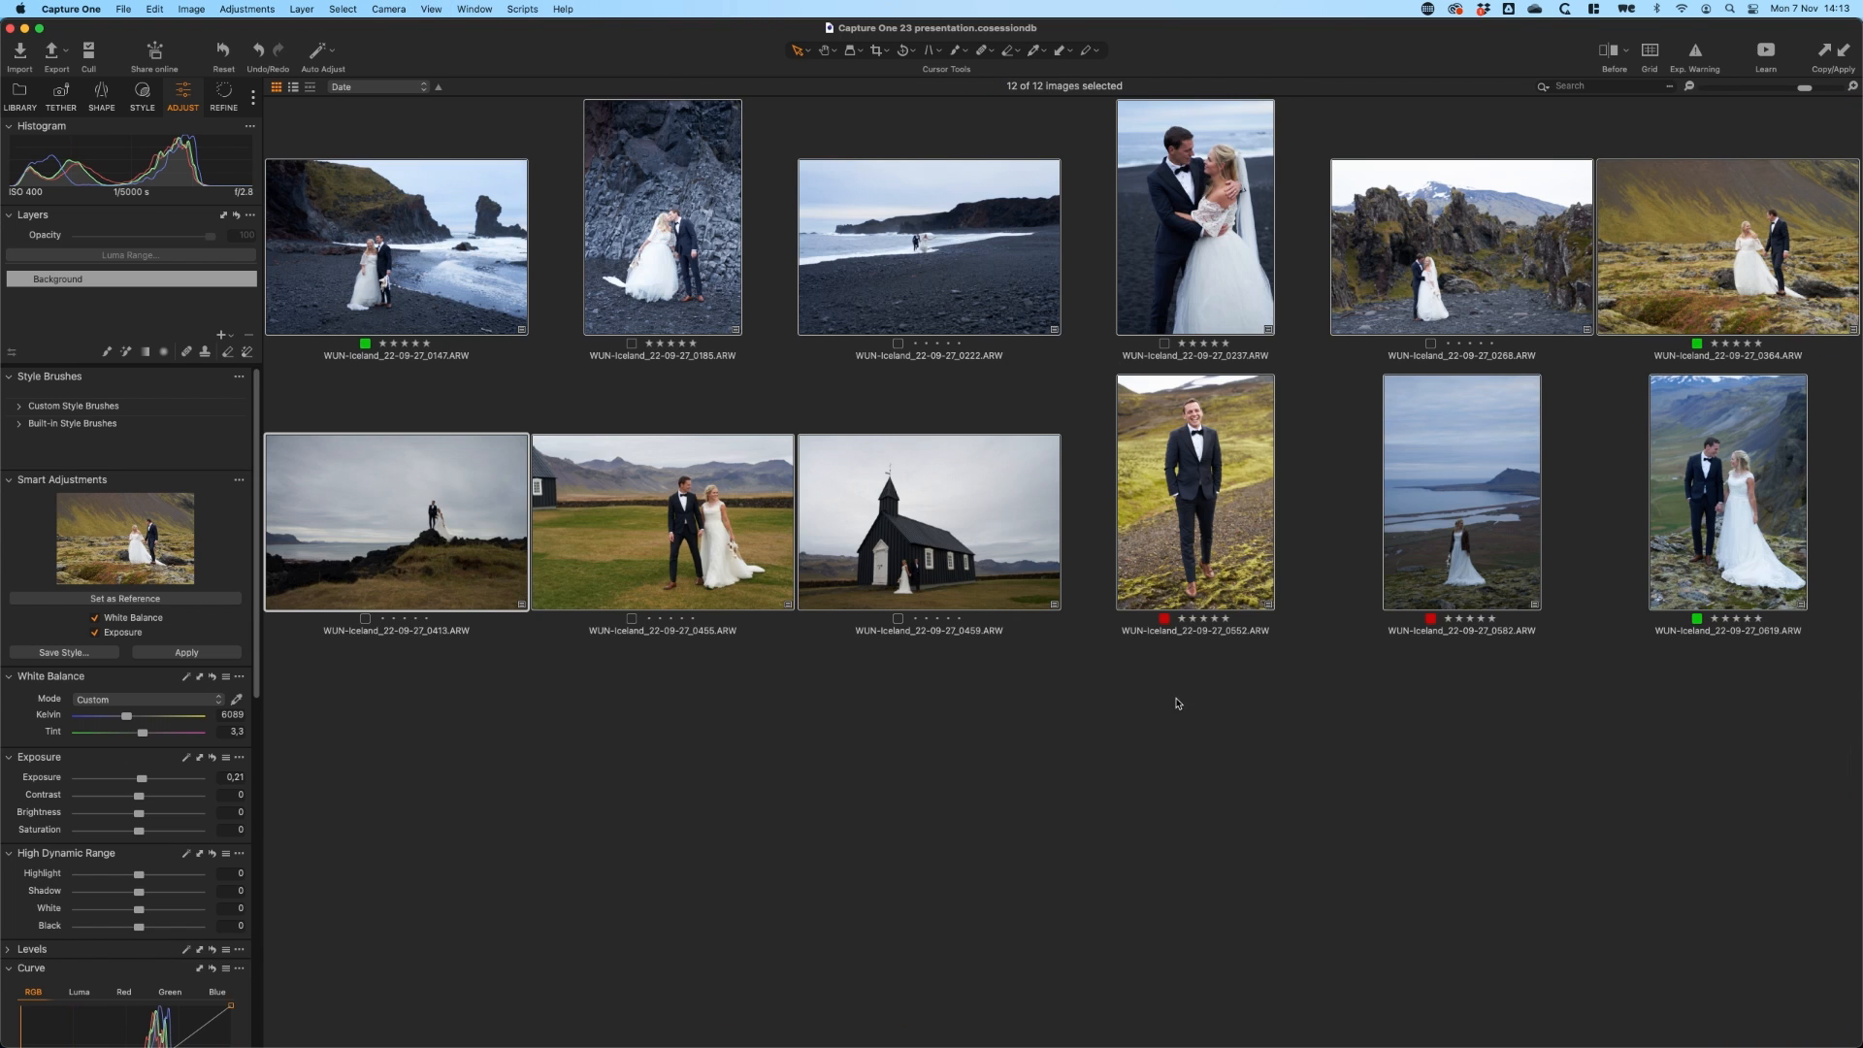
key(alt+super+v)
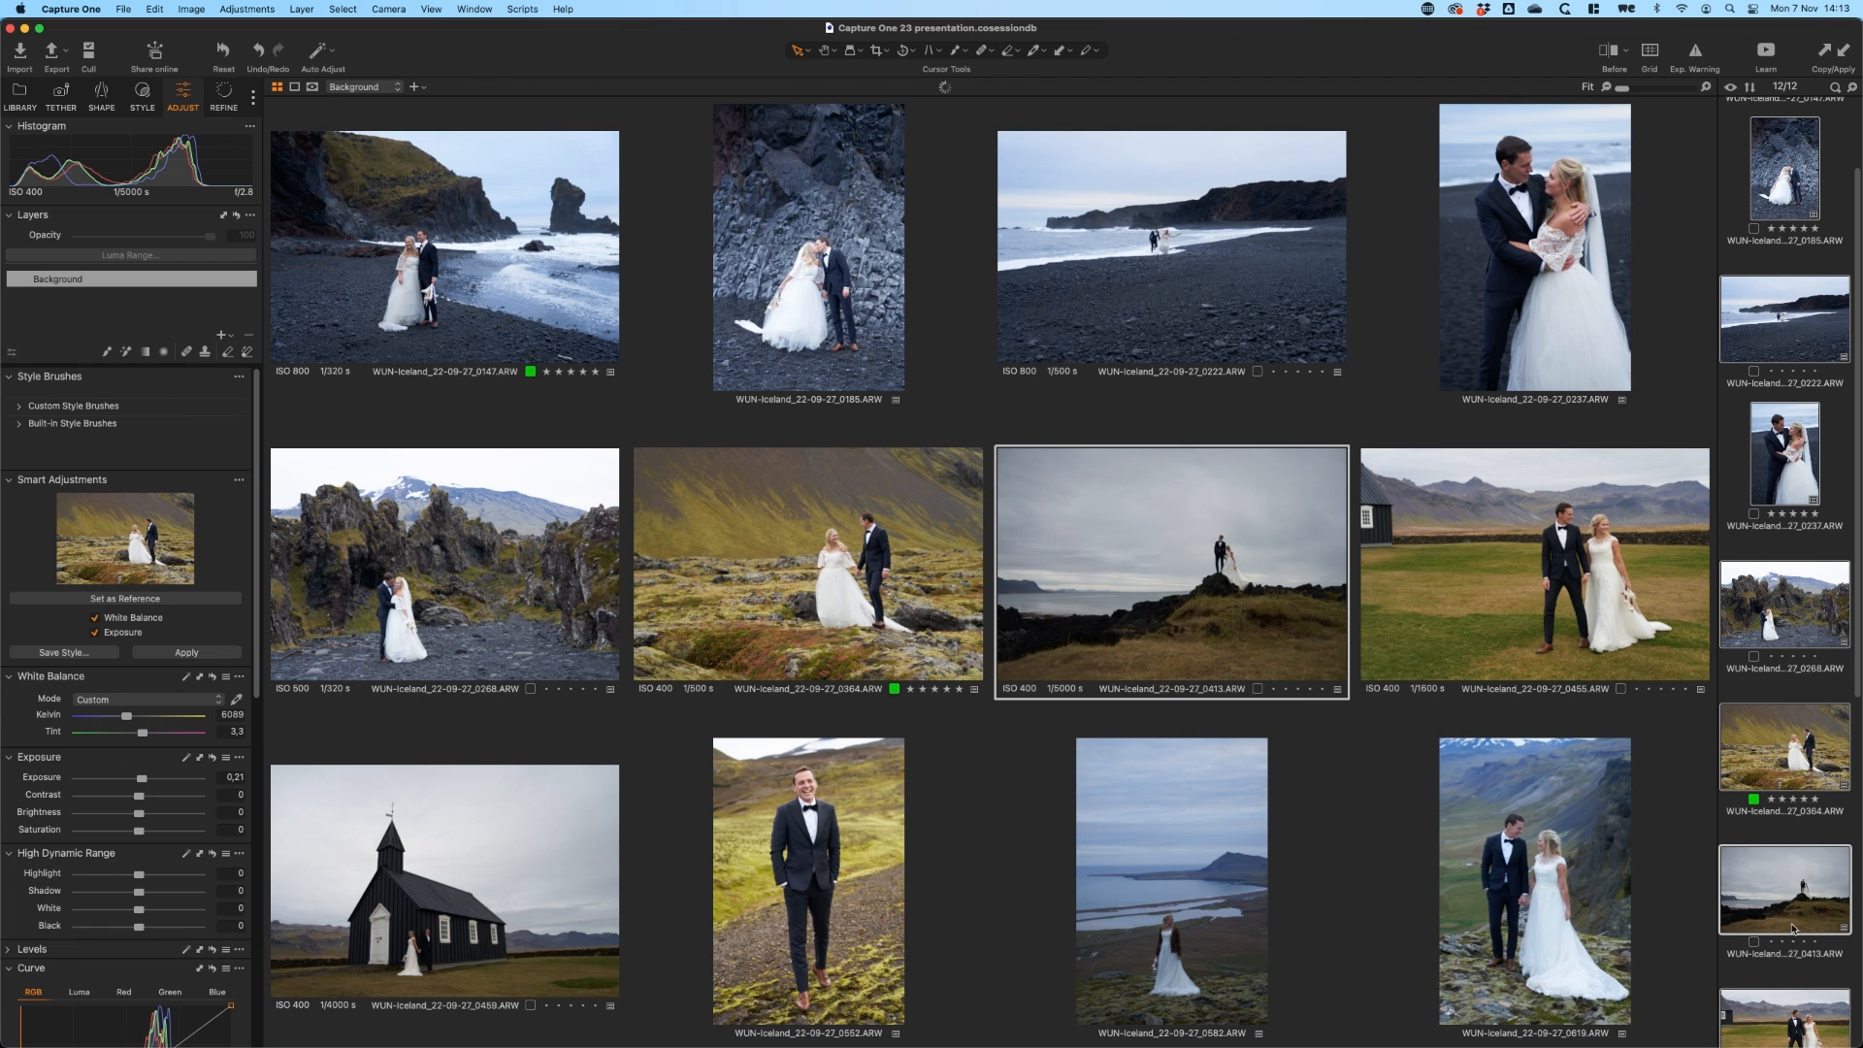
click(1779, 954)
click(1778, 964)
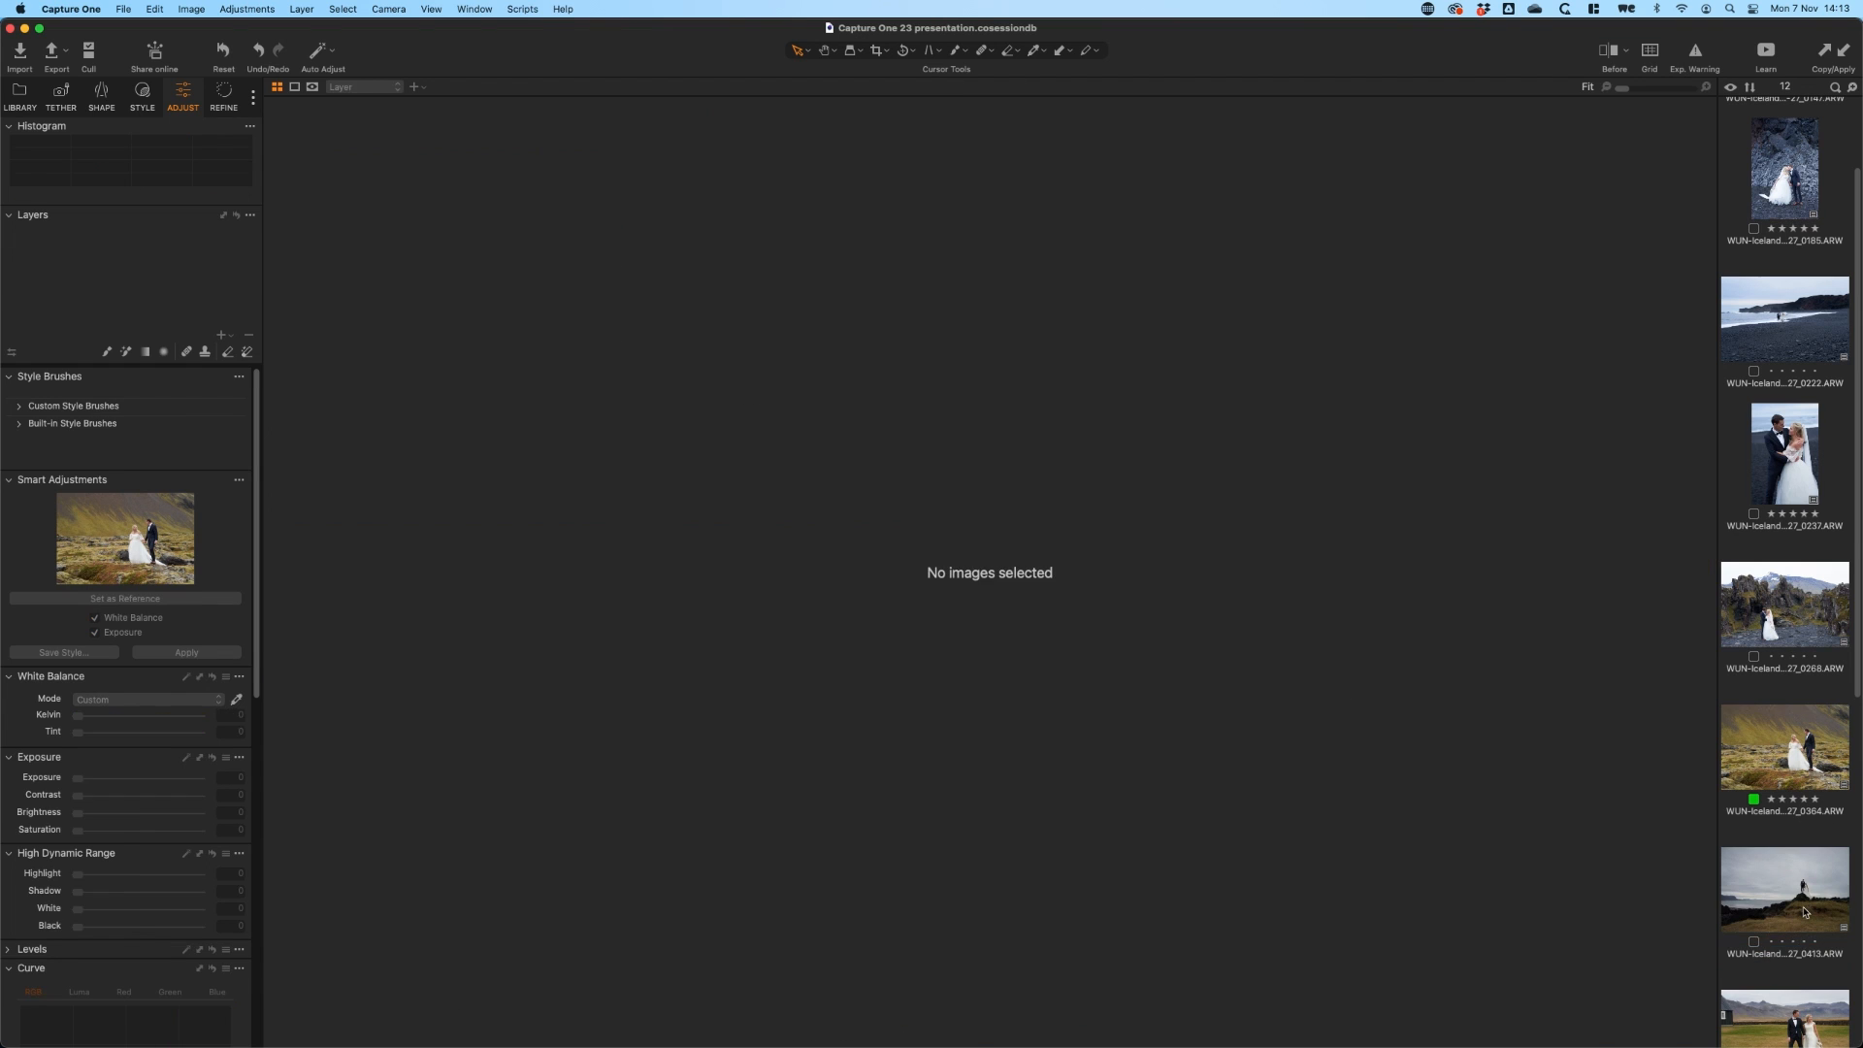
click(1805, 912)
drag(1857, 693, 1857, 1008)
click(1807, 901)
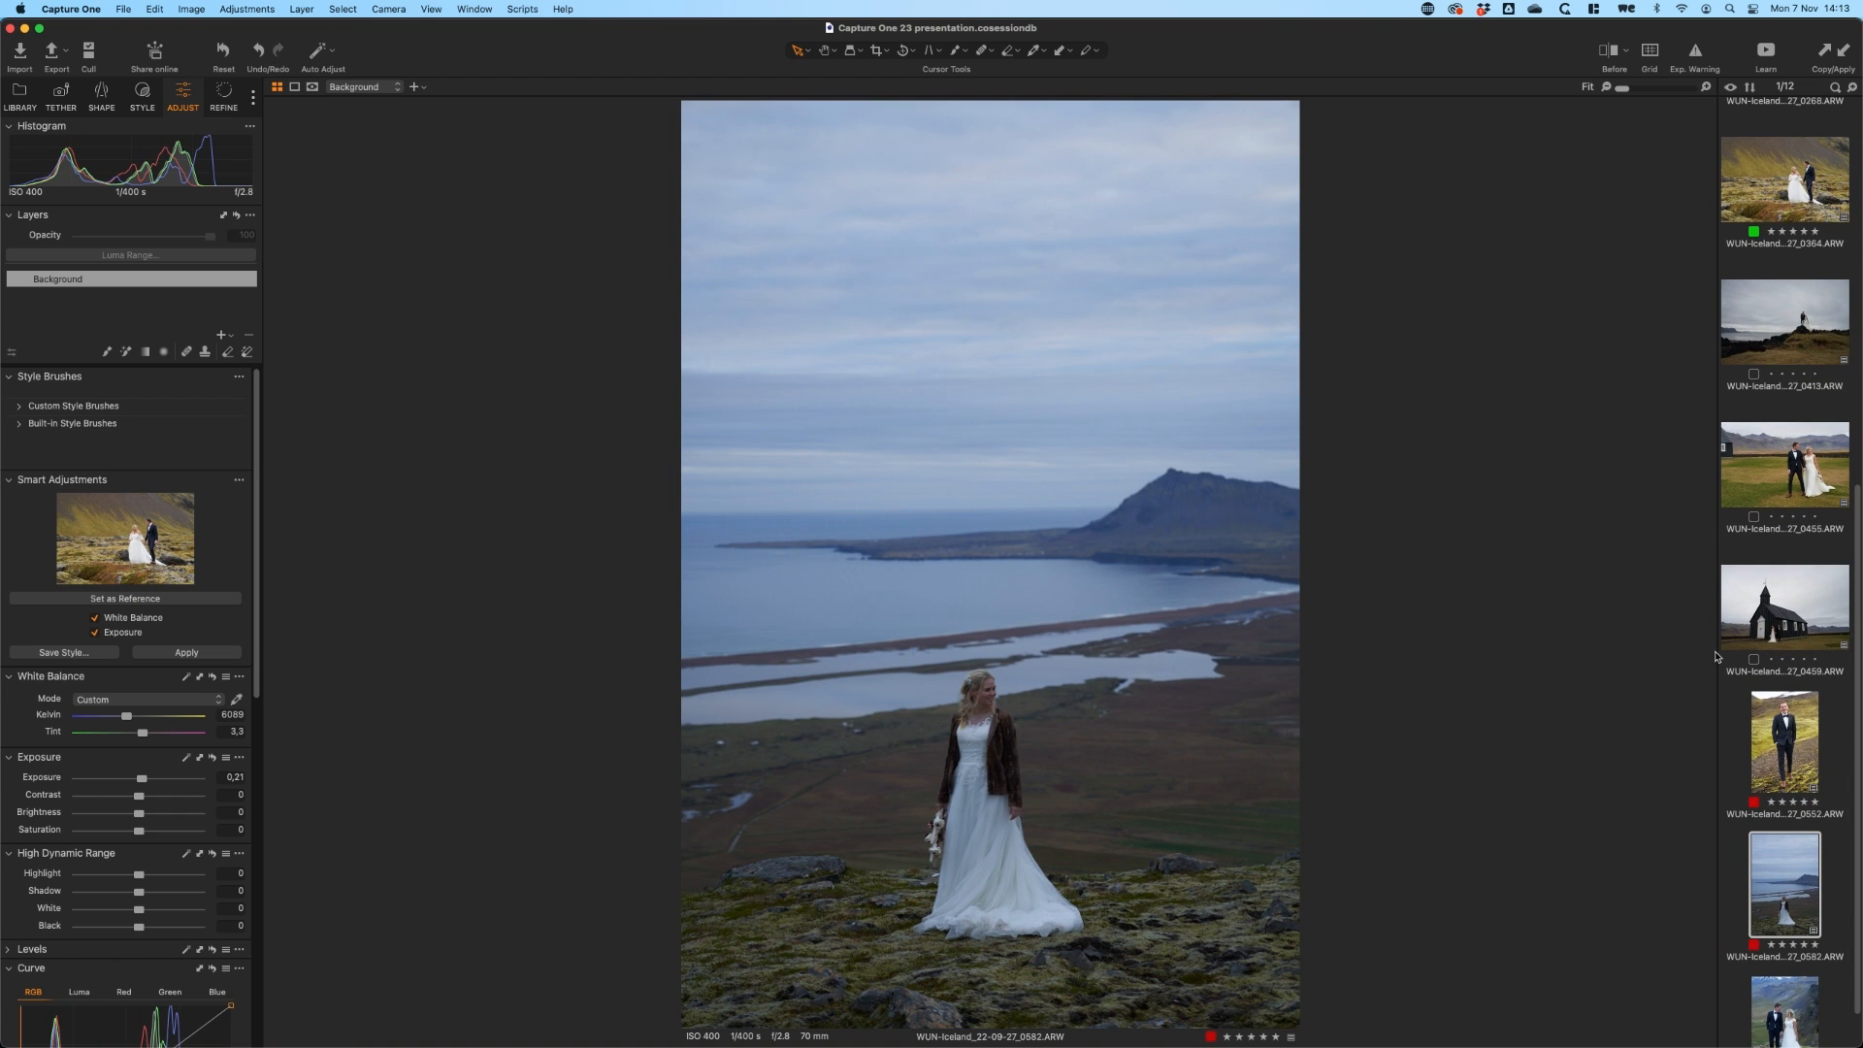
Select all 12 photos and reset the adjustments copied onto them.
click(1793, 206)
key(super+a)
click(218, 68)
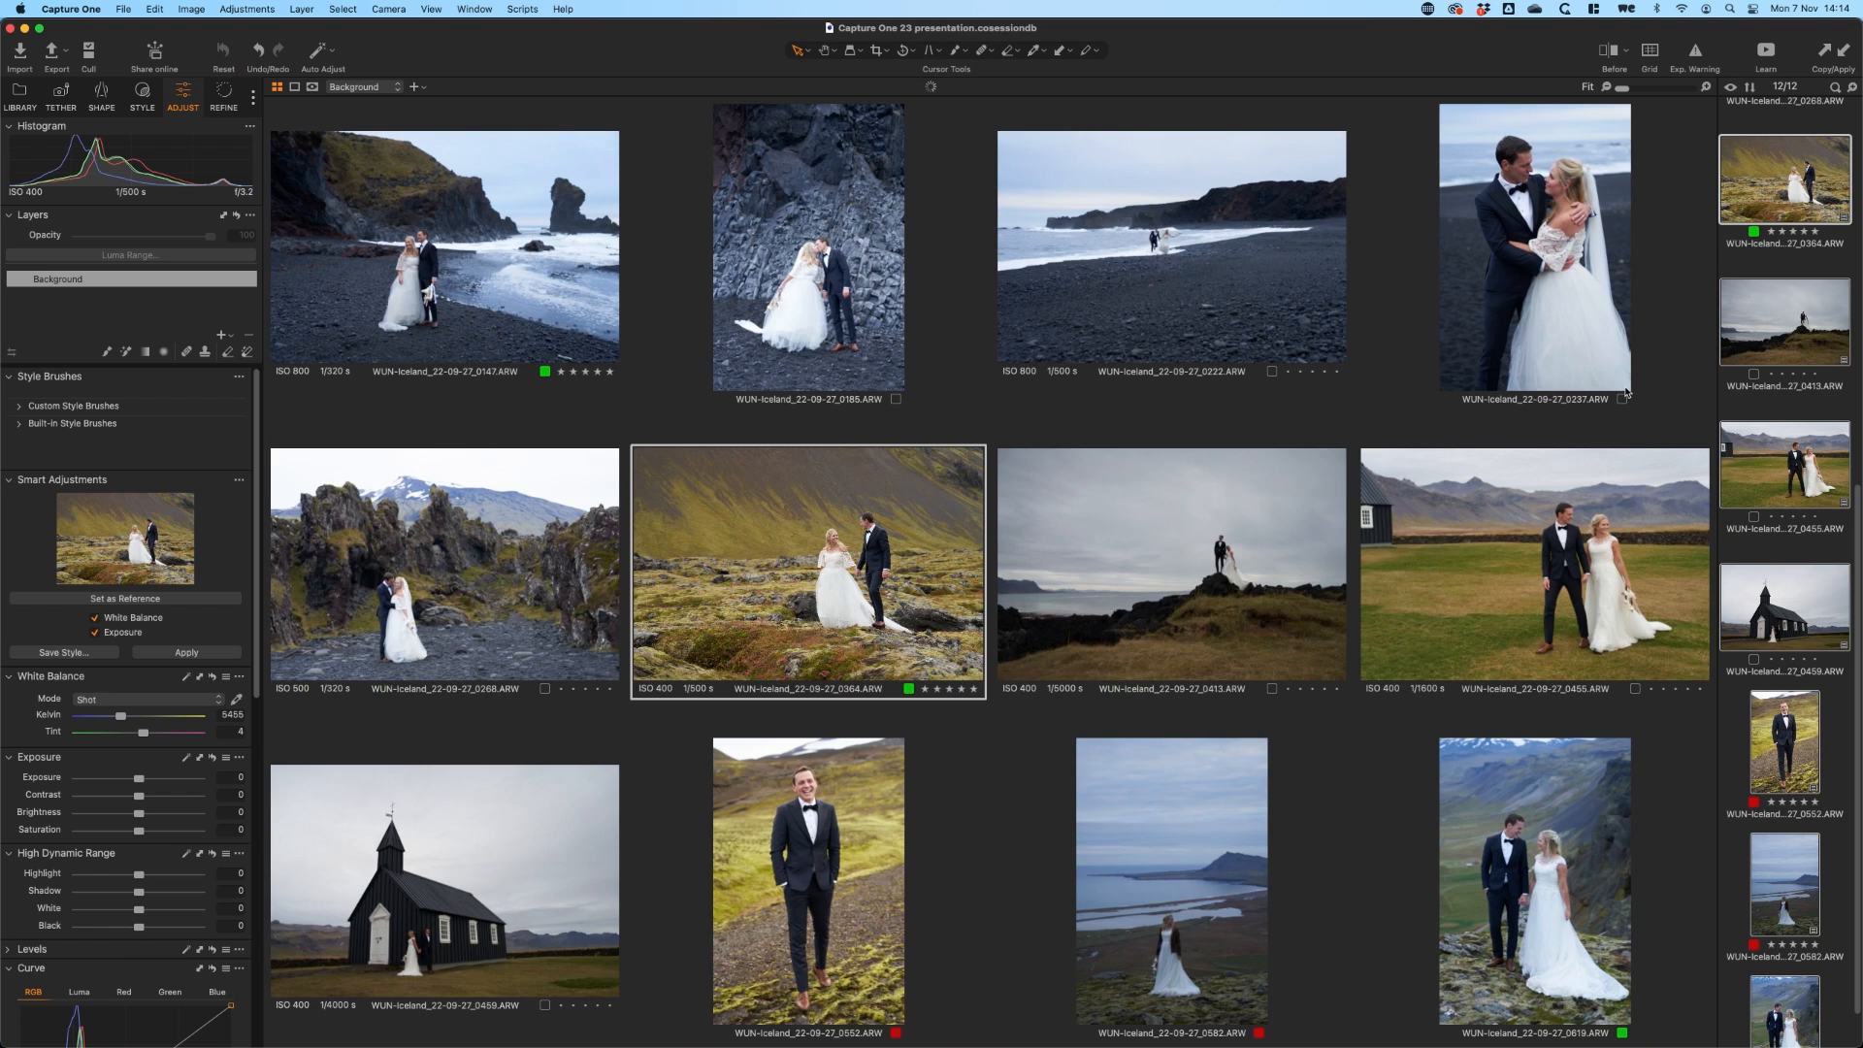
Open photo 0364 and set its exposure to 0.15, white balance to 5820 Kelvin and tint to 2.9.
click(1794, 204)
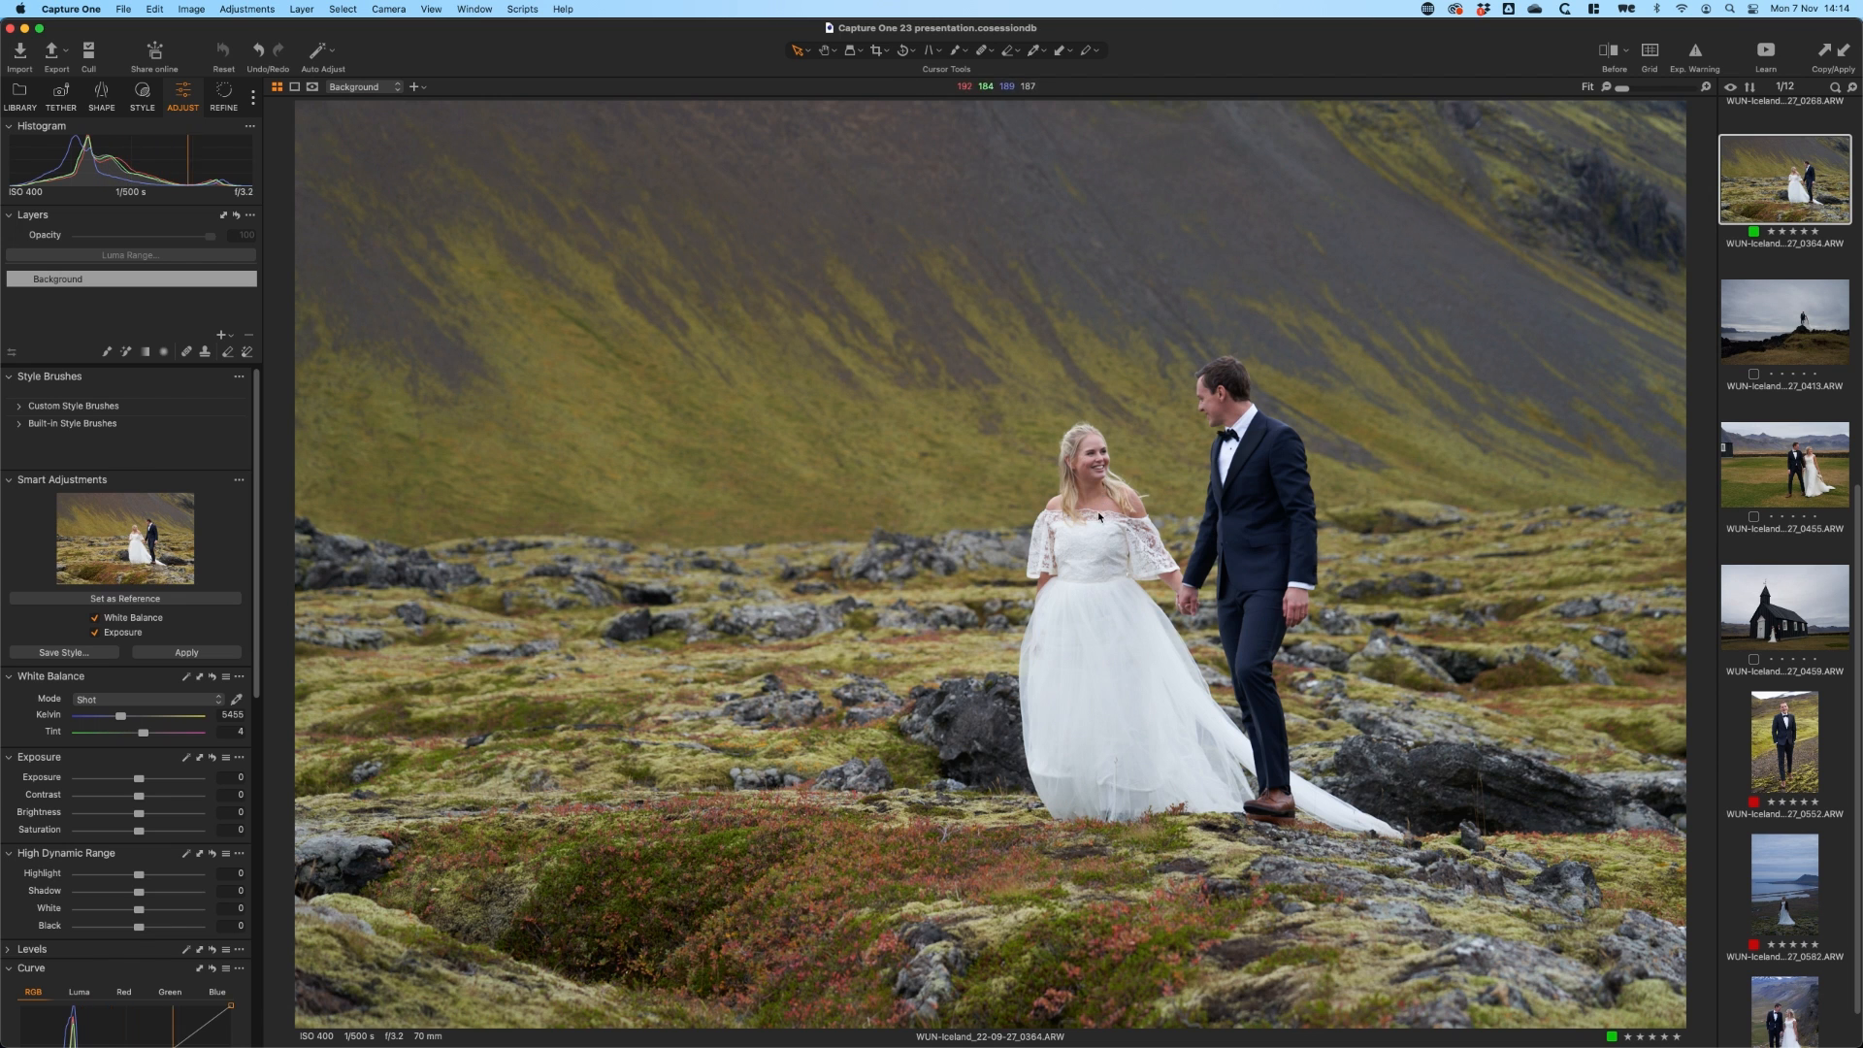
drag(138, 779, 142, 779)
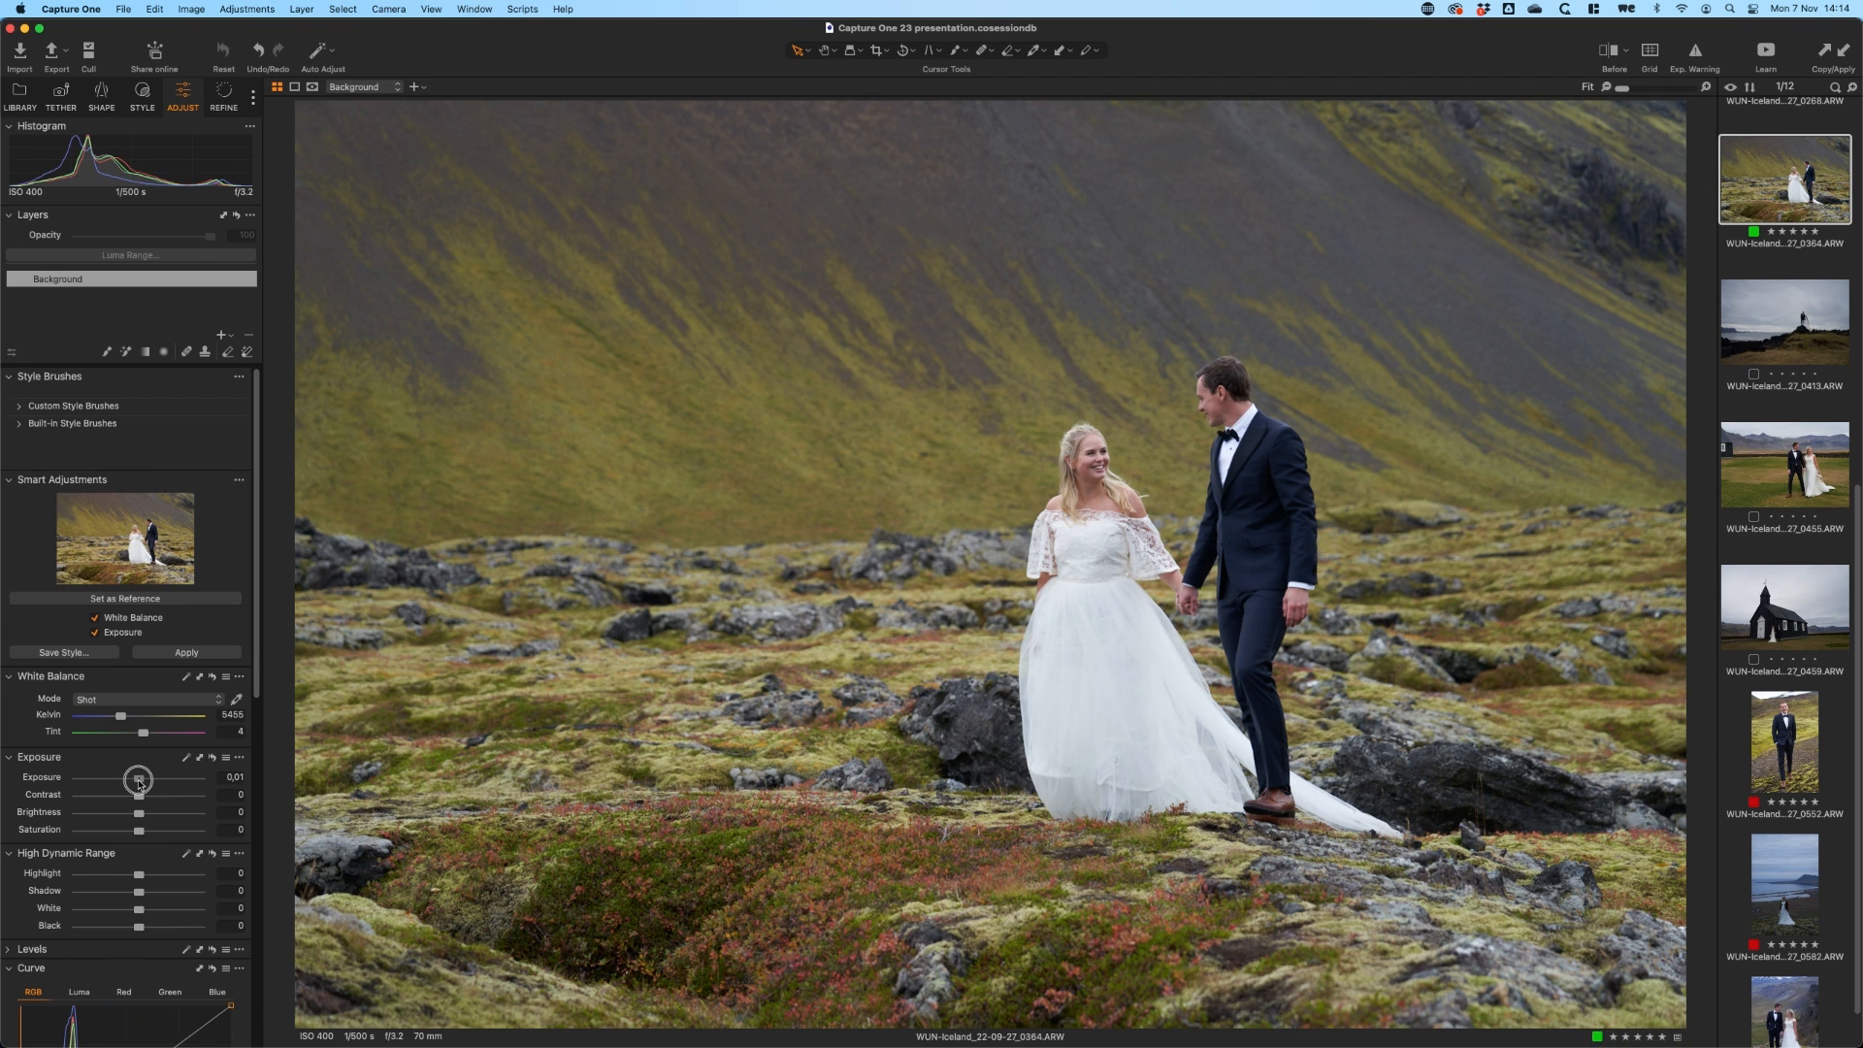
drag(120, 716, 141, 738)
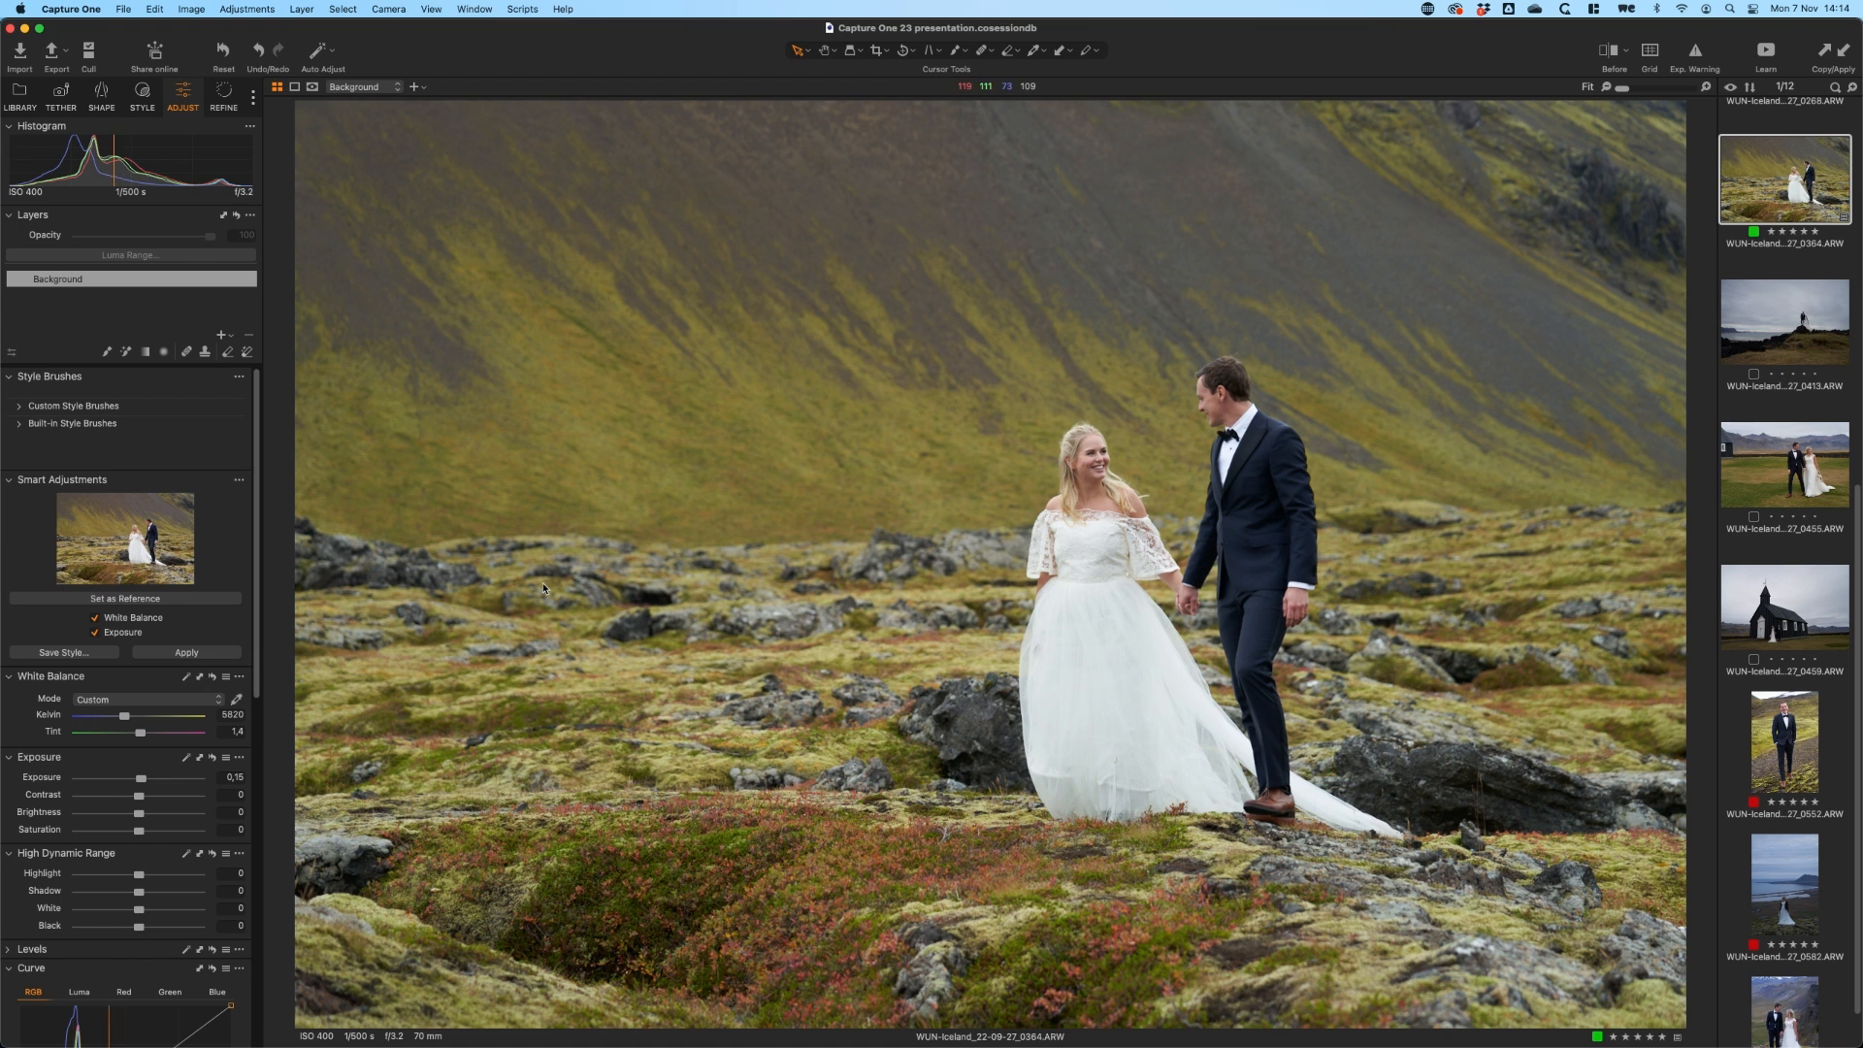
click(230, 730)
text(2,9)
key(Return)
Set photo 0364 as the Smart Adjustments reference and apply its white balance and exposure to all 12 photos.
click(139, 603)
key(super+a)
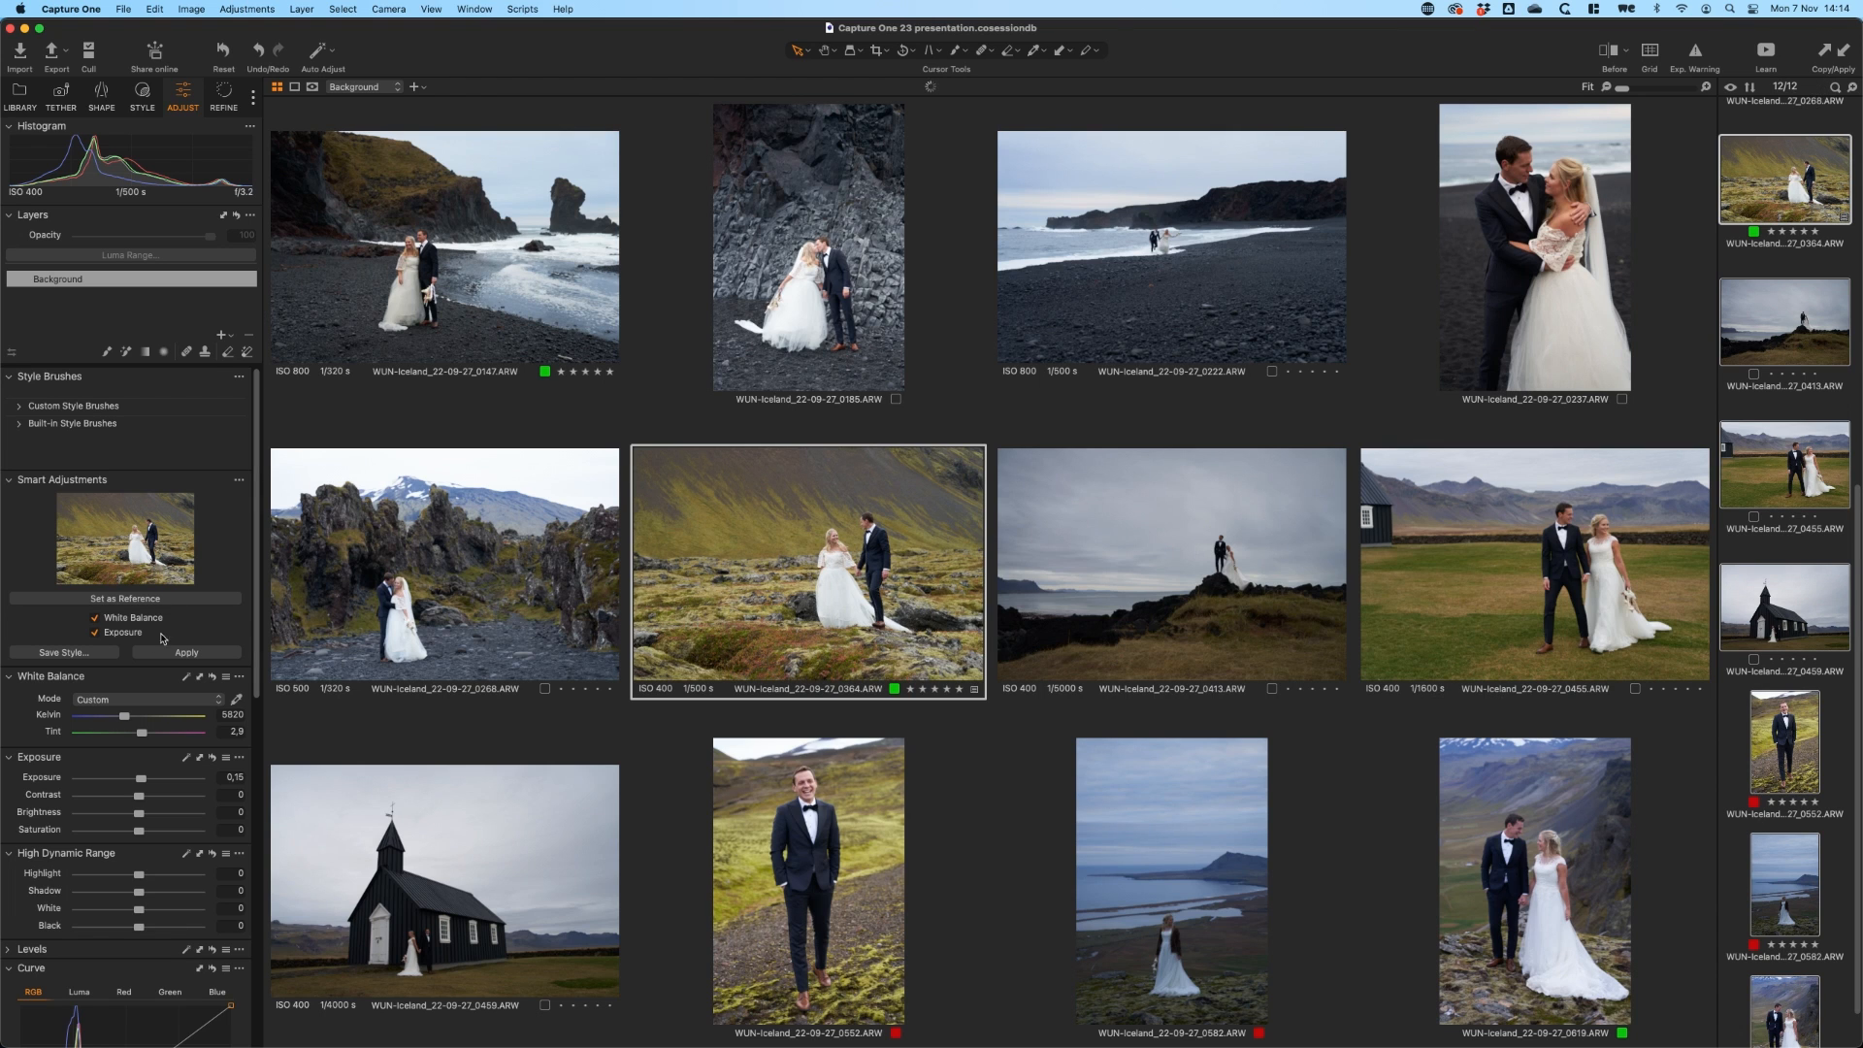
click(206, 659)
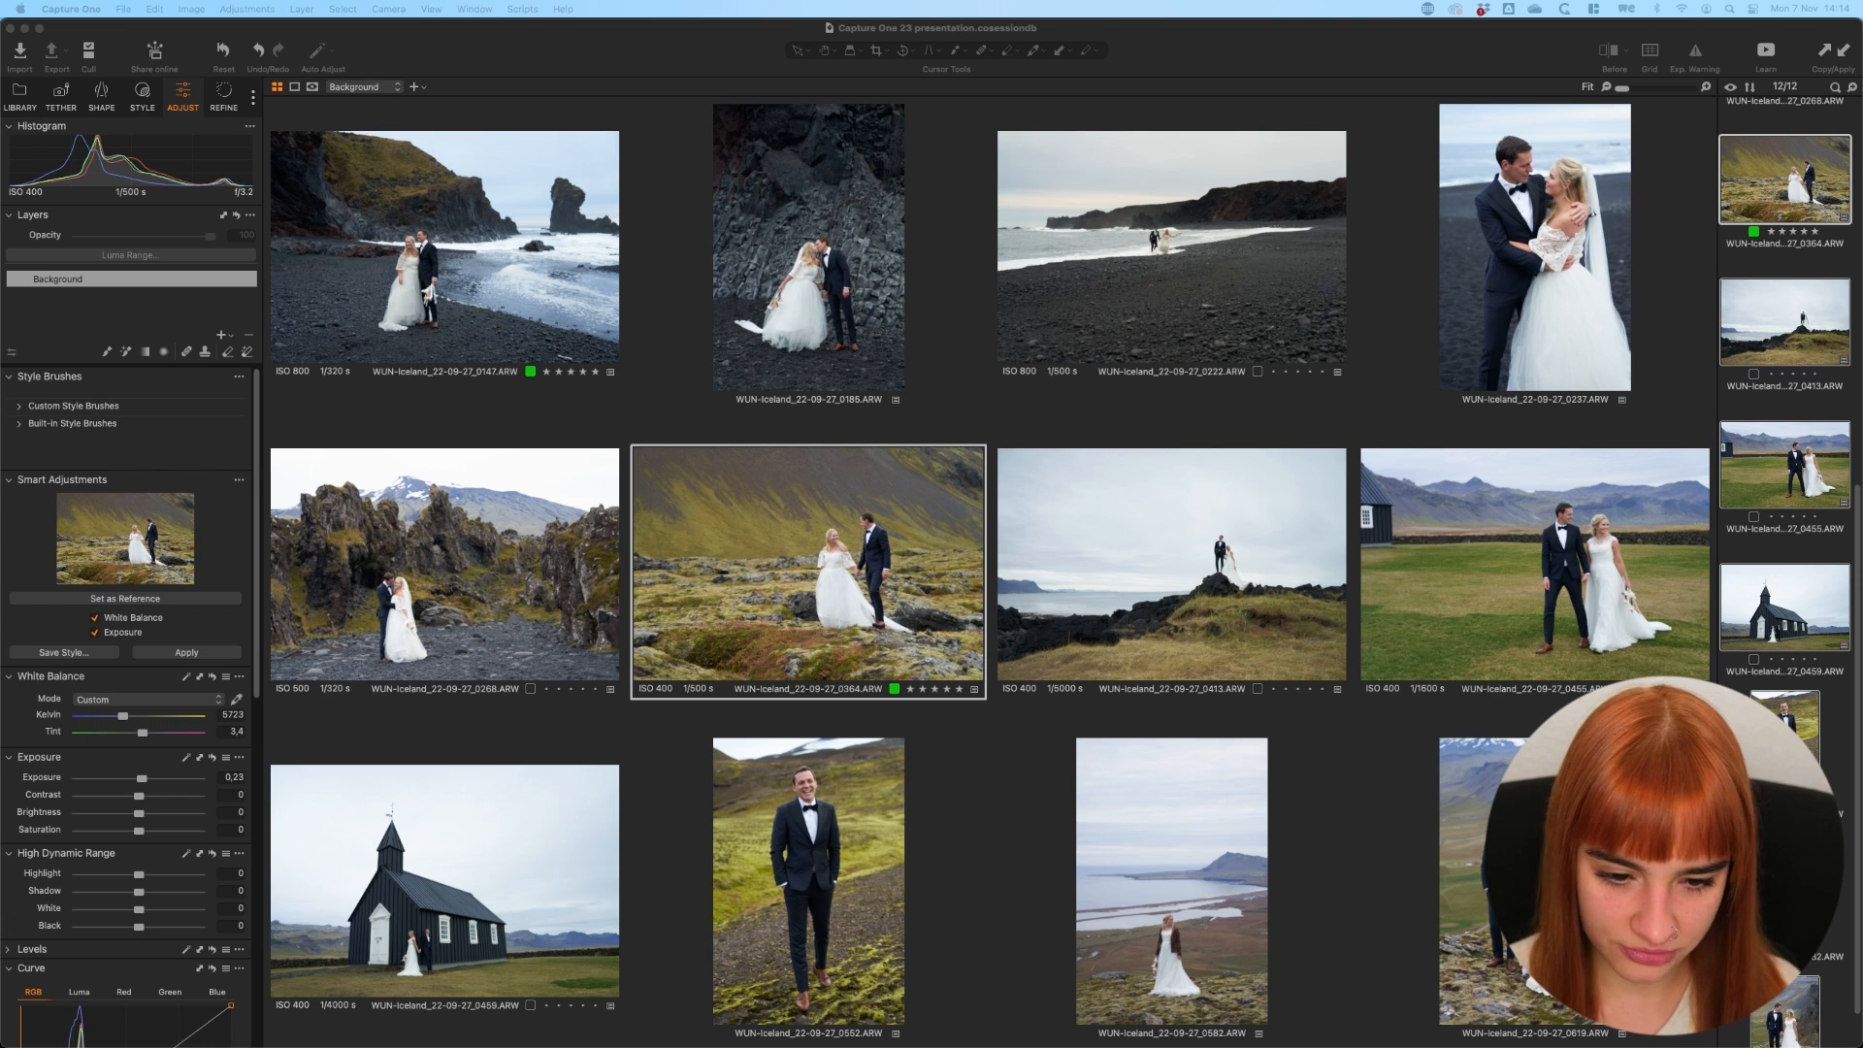
Open photo 0582 of the bride above the coast to examine its smart exposure and white balance.
click(1841, 915)
scroll(1841, 915, down, 2)
click(1837, 854)
click(1786, 830)
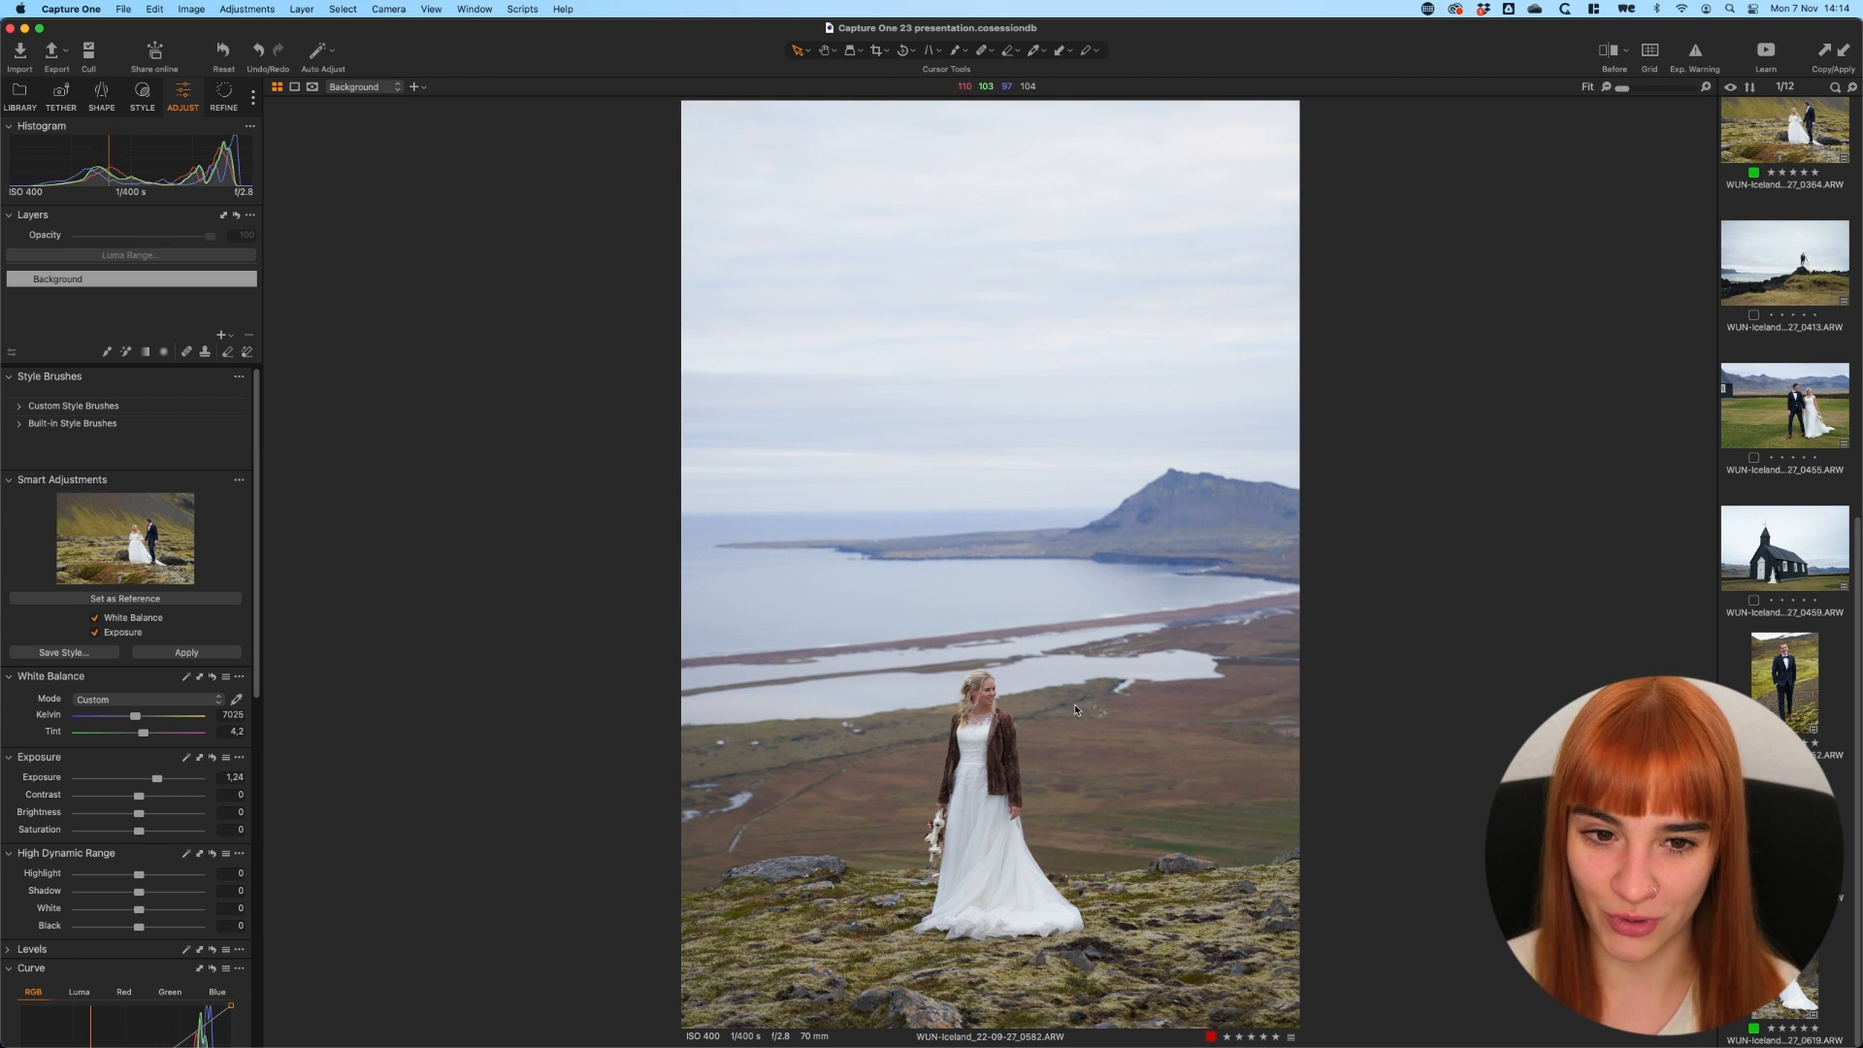
scroll(1786, 485, up, 2)
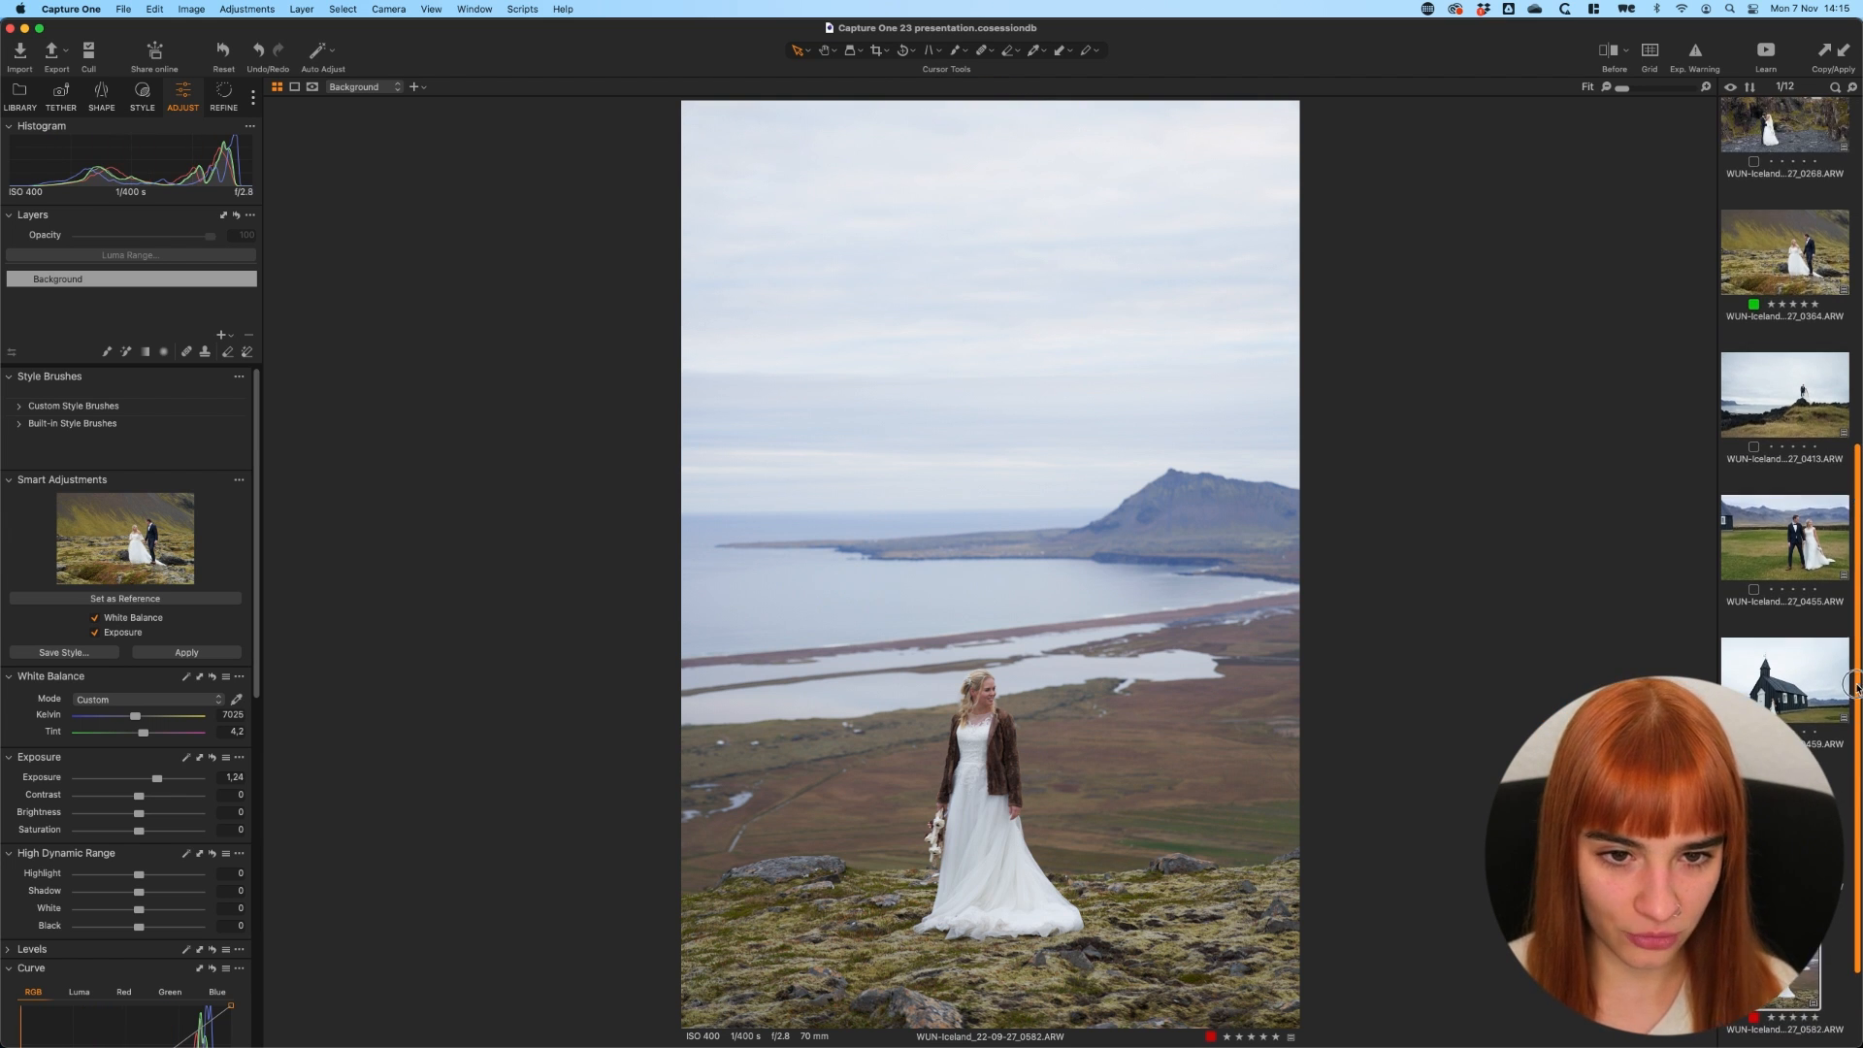
Compare photo 0413 of the couple on the rocks before and after the smart adjustments with a split view.
click(1776, 398)
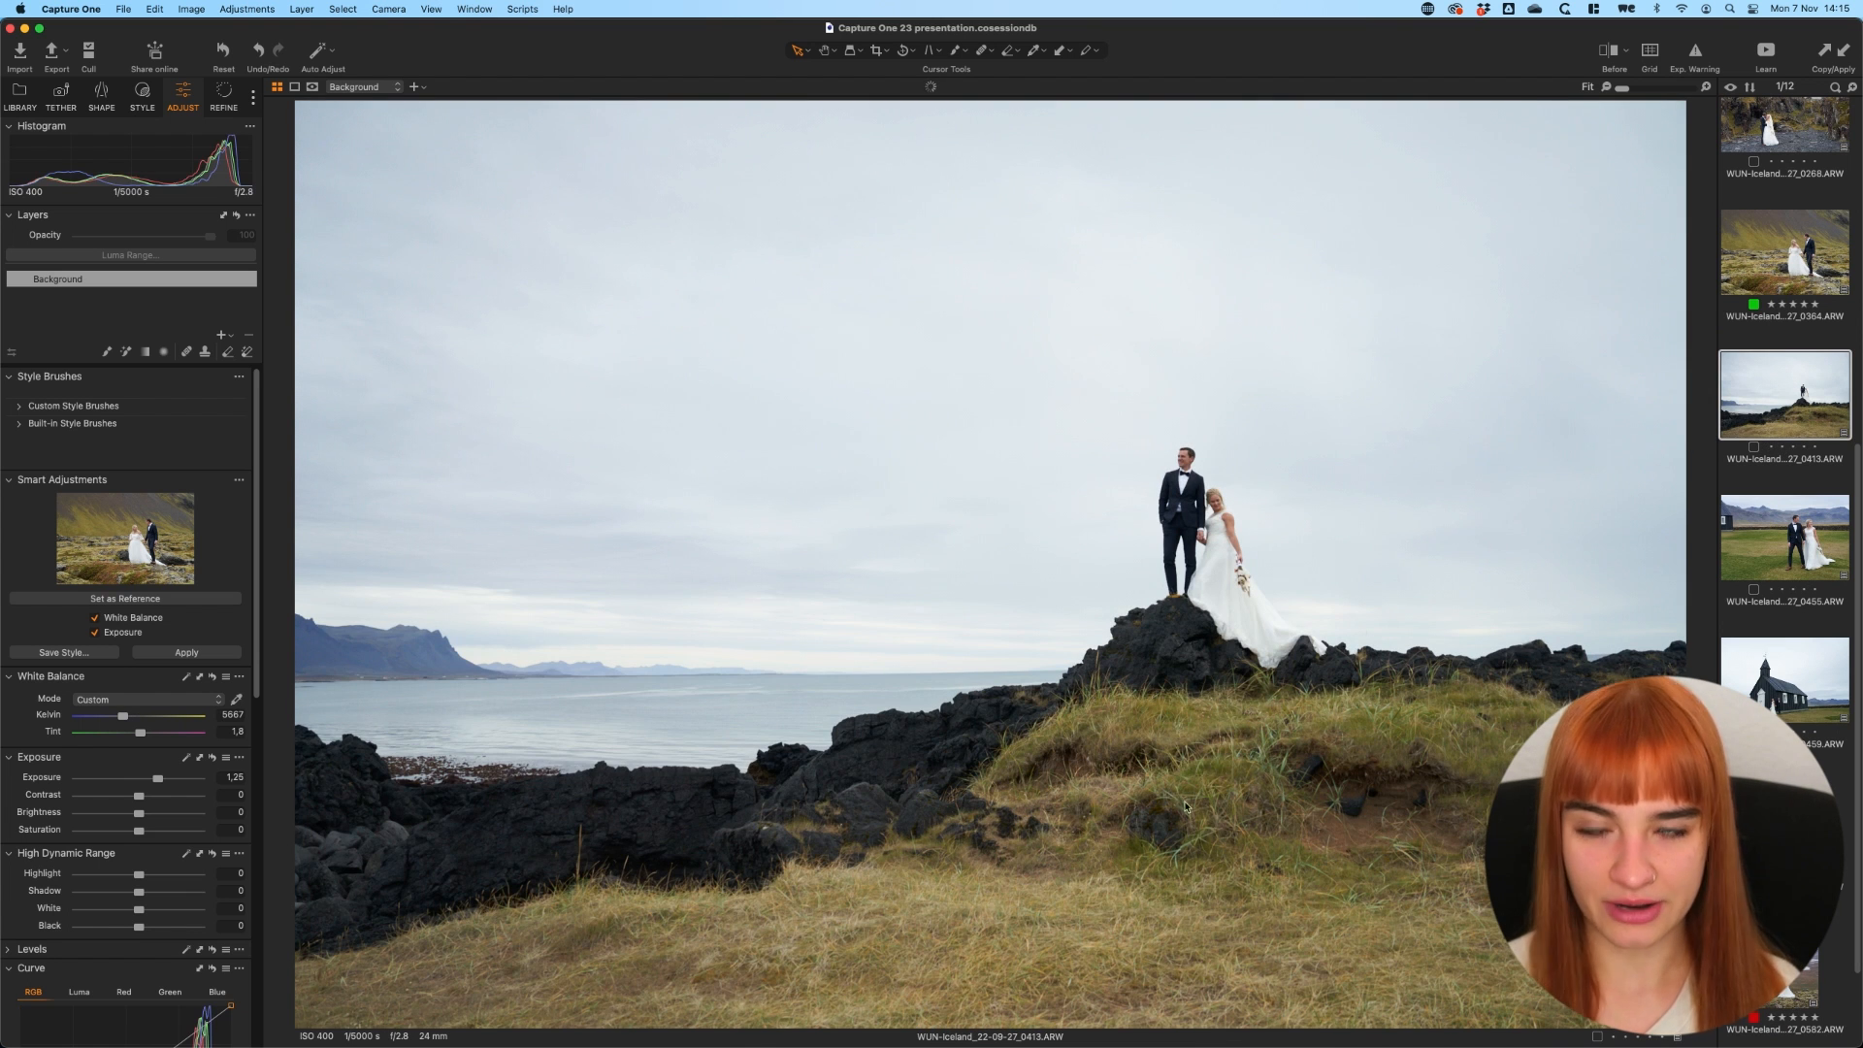
click(1606, 53)
drag(990, 570, 243, 572)
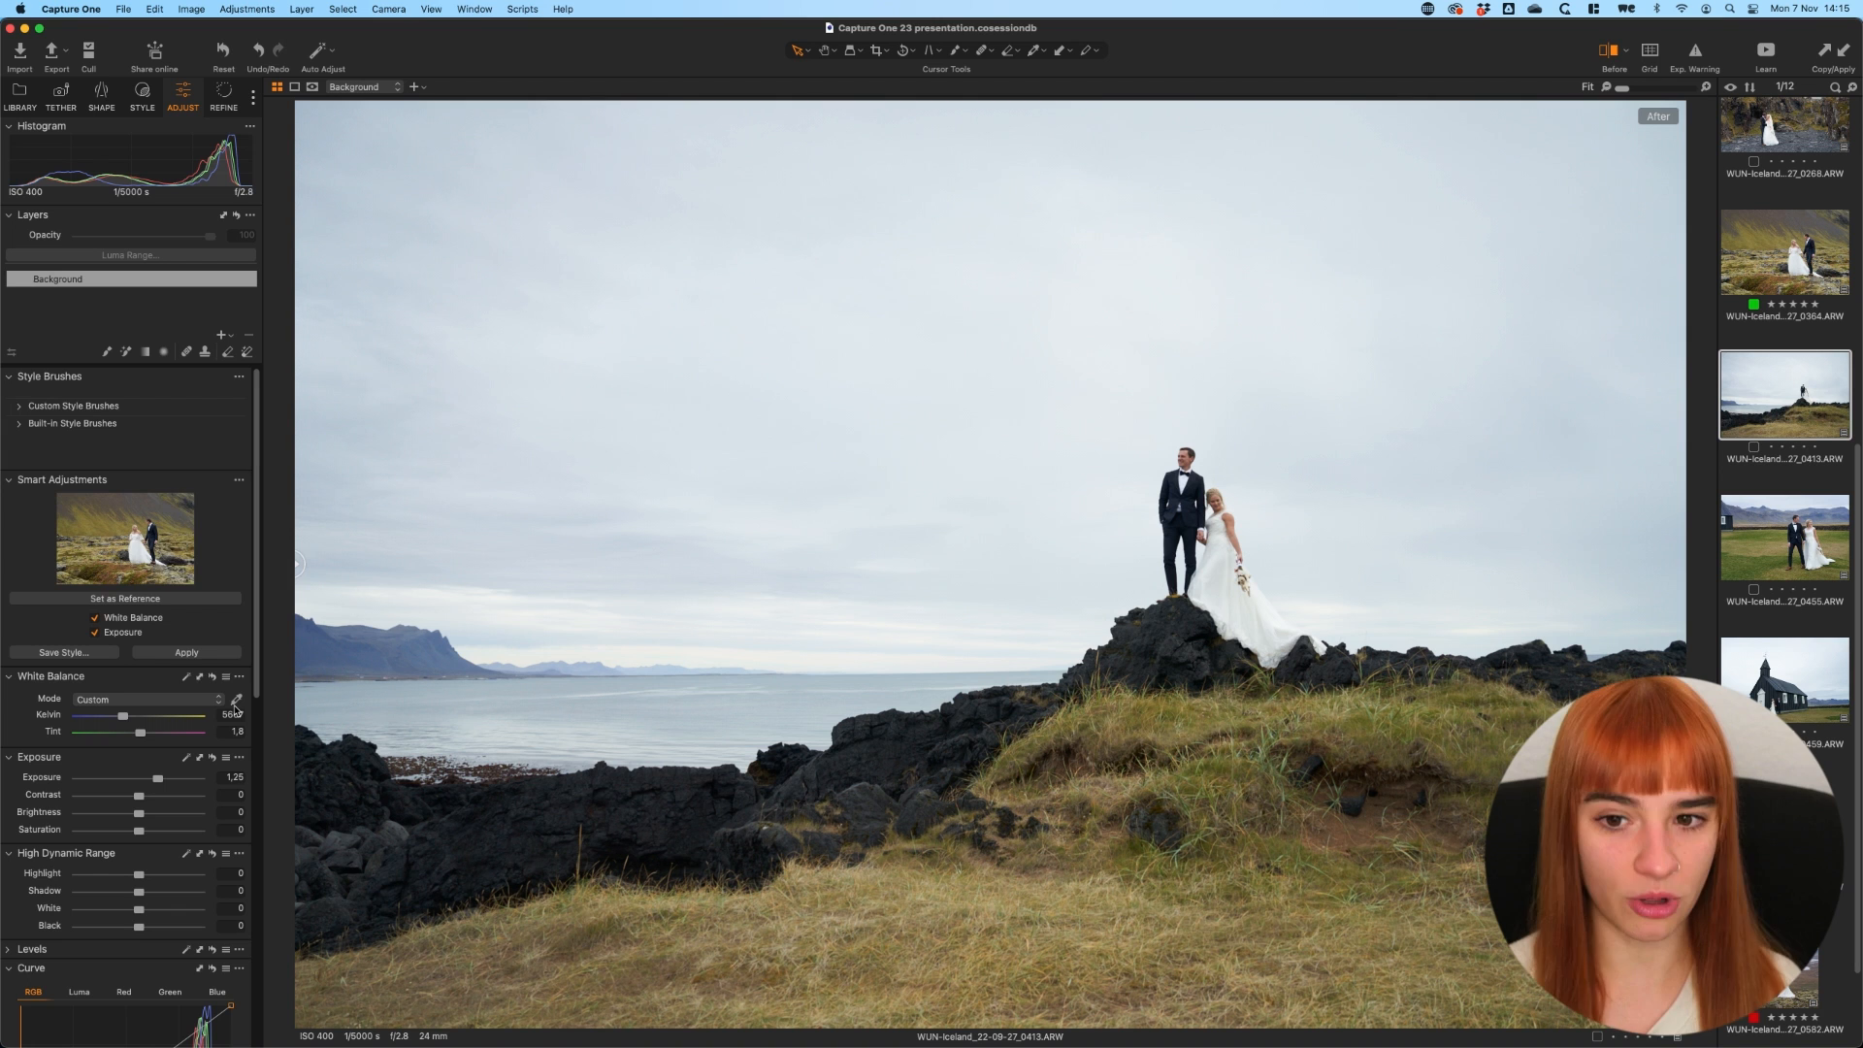
click(235, 701)
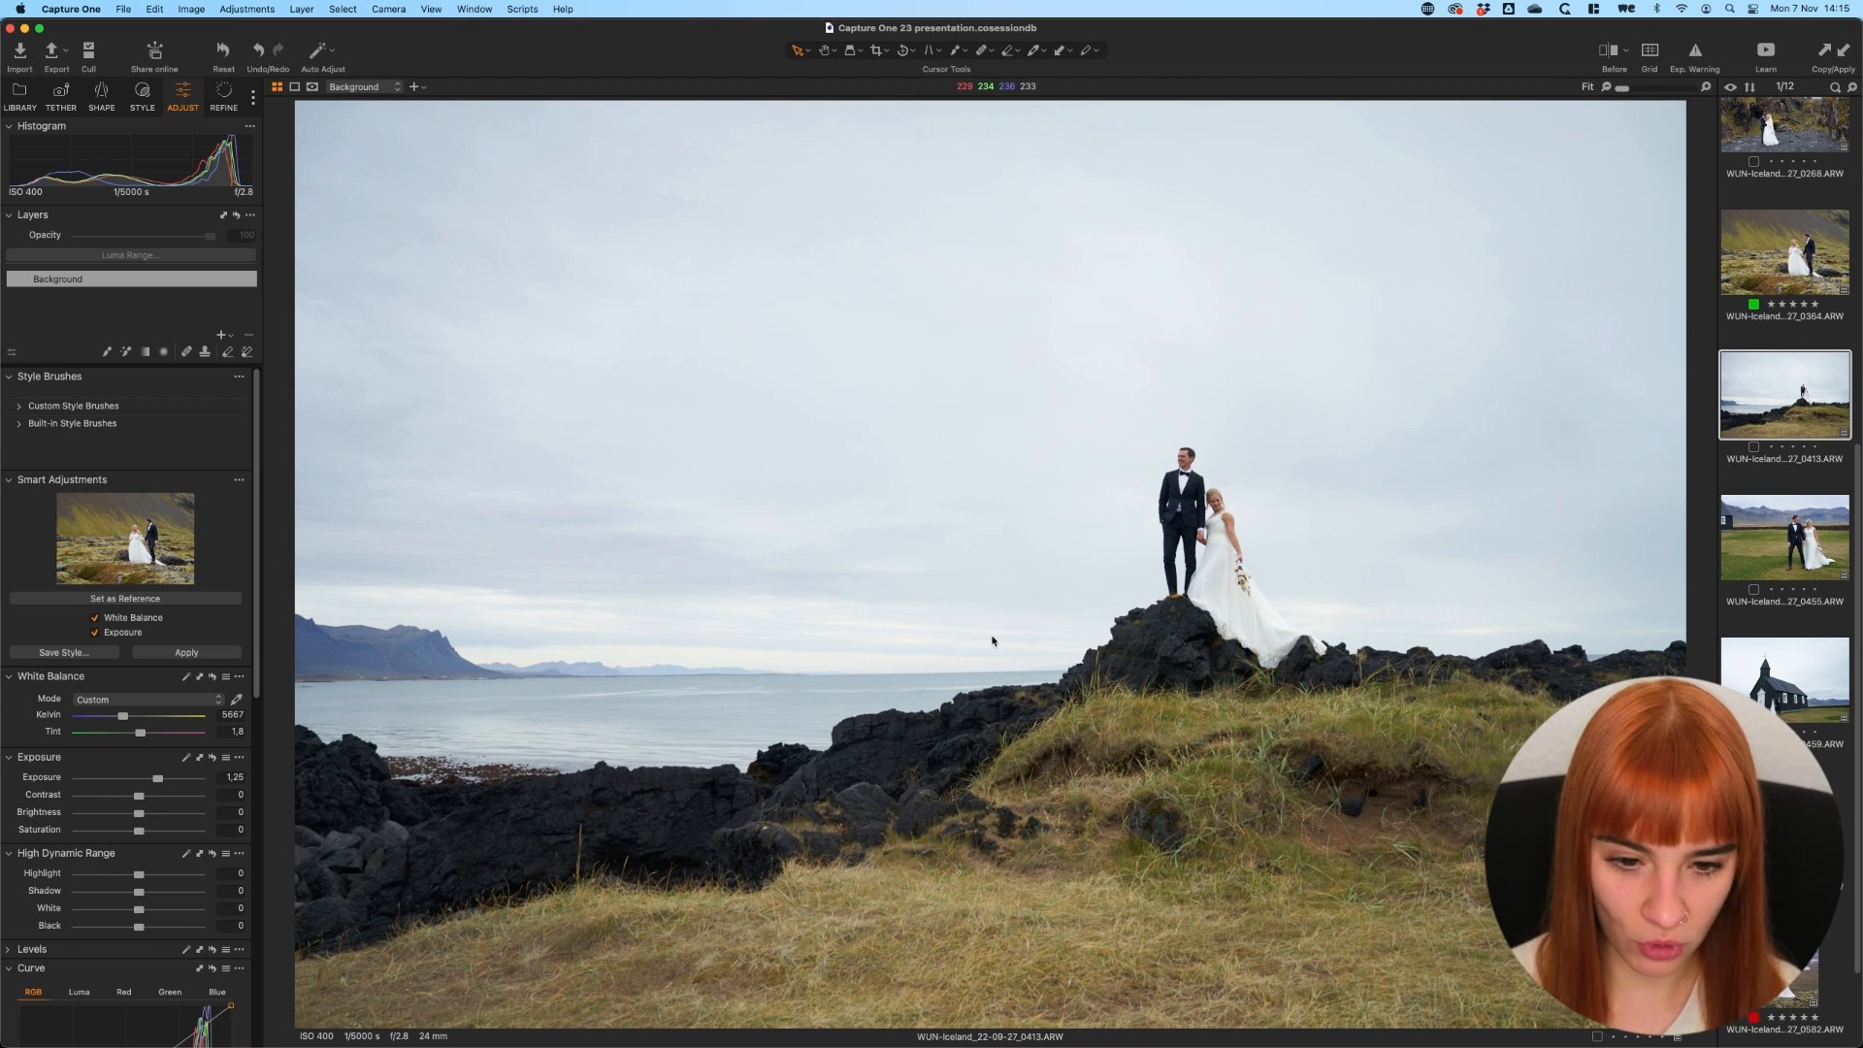
Step backwards through the photos from 0552 to 0185 to check the smart adjustments for consistency.
click(1785, 823)
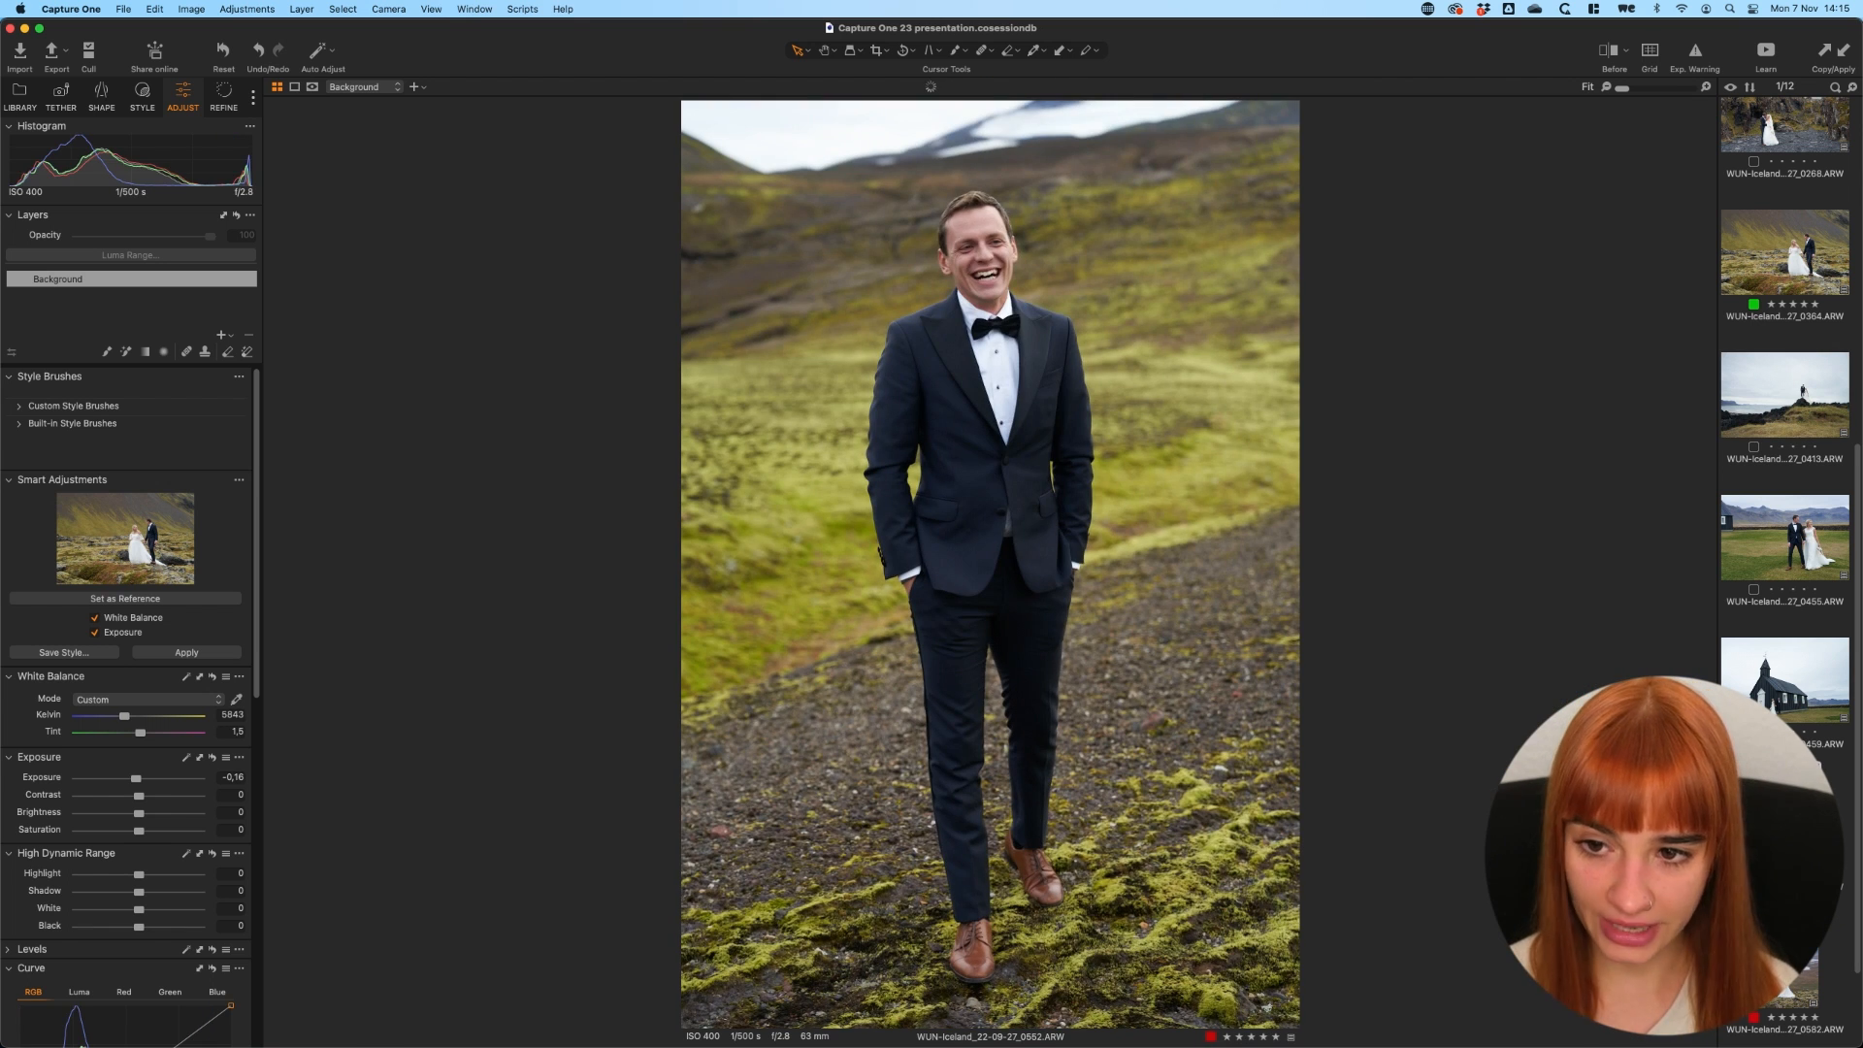
key(Up)
key(Up)
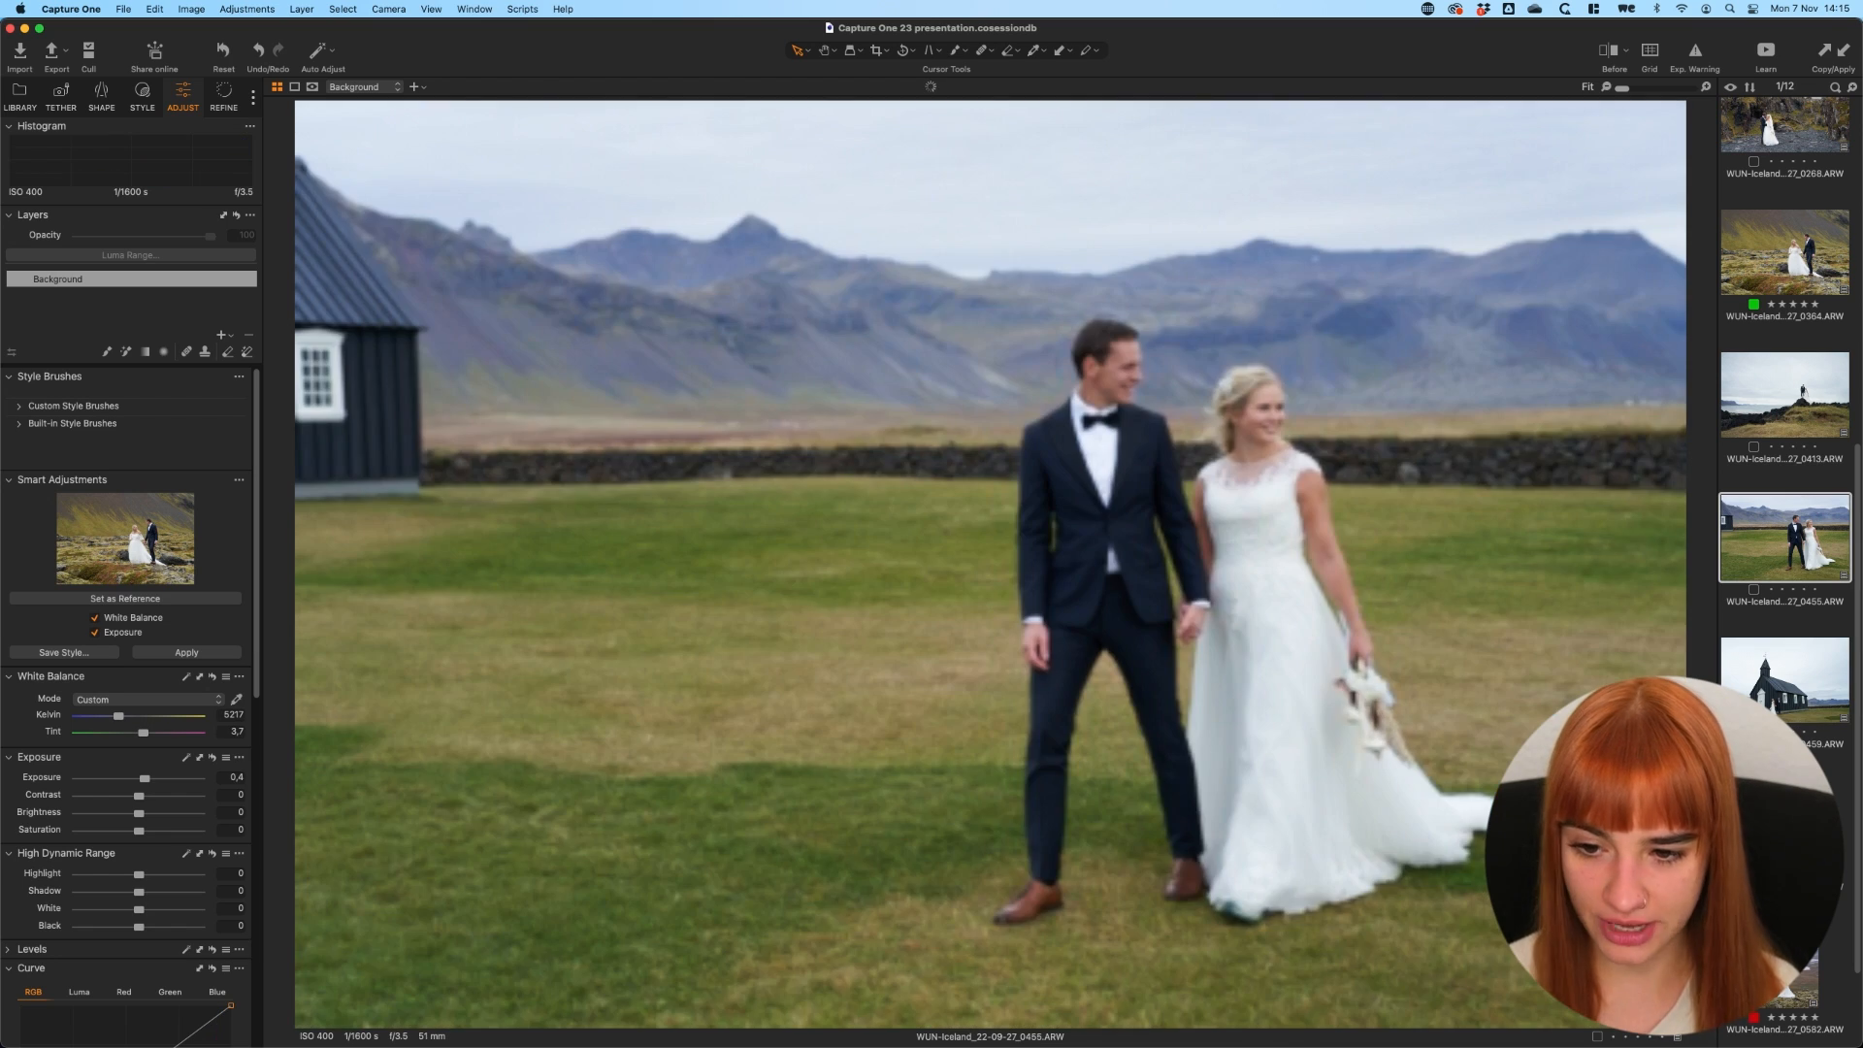
key(Up)
key(Up)
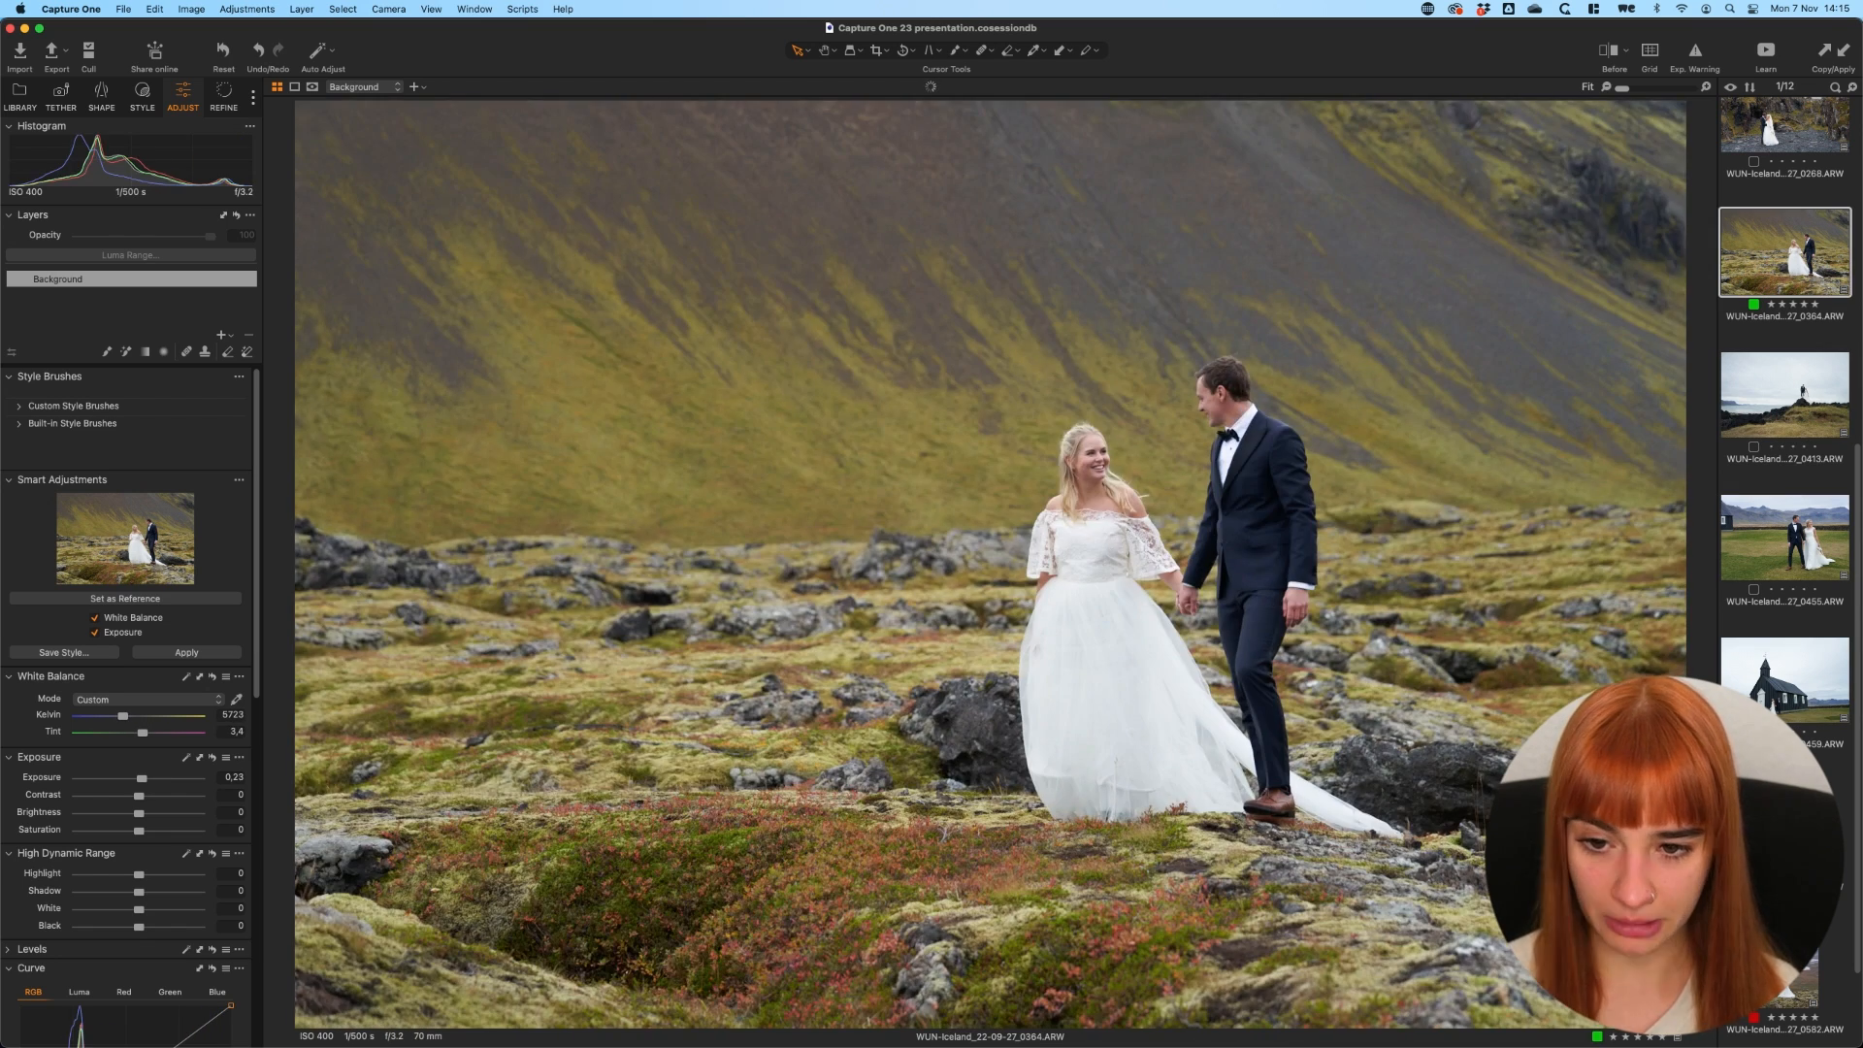
key(Up)
key(Up)
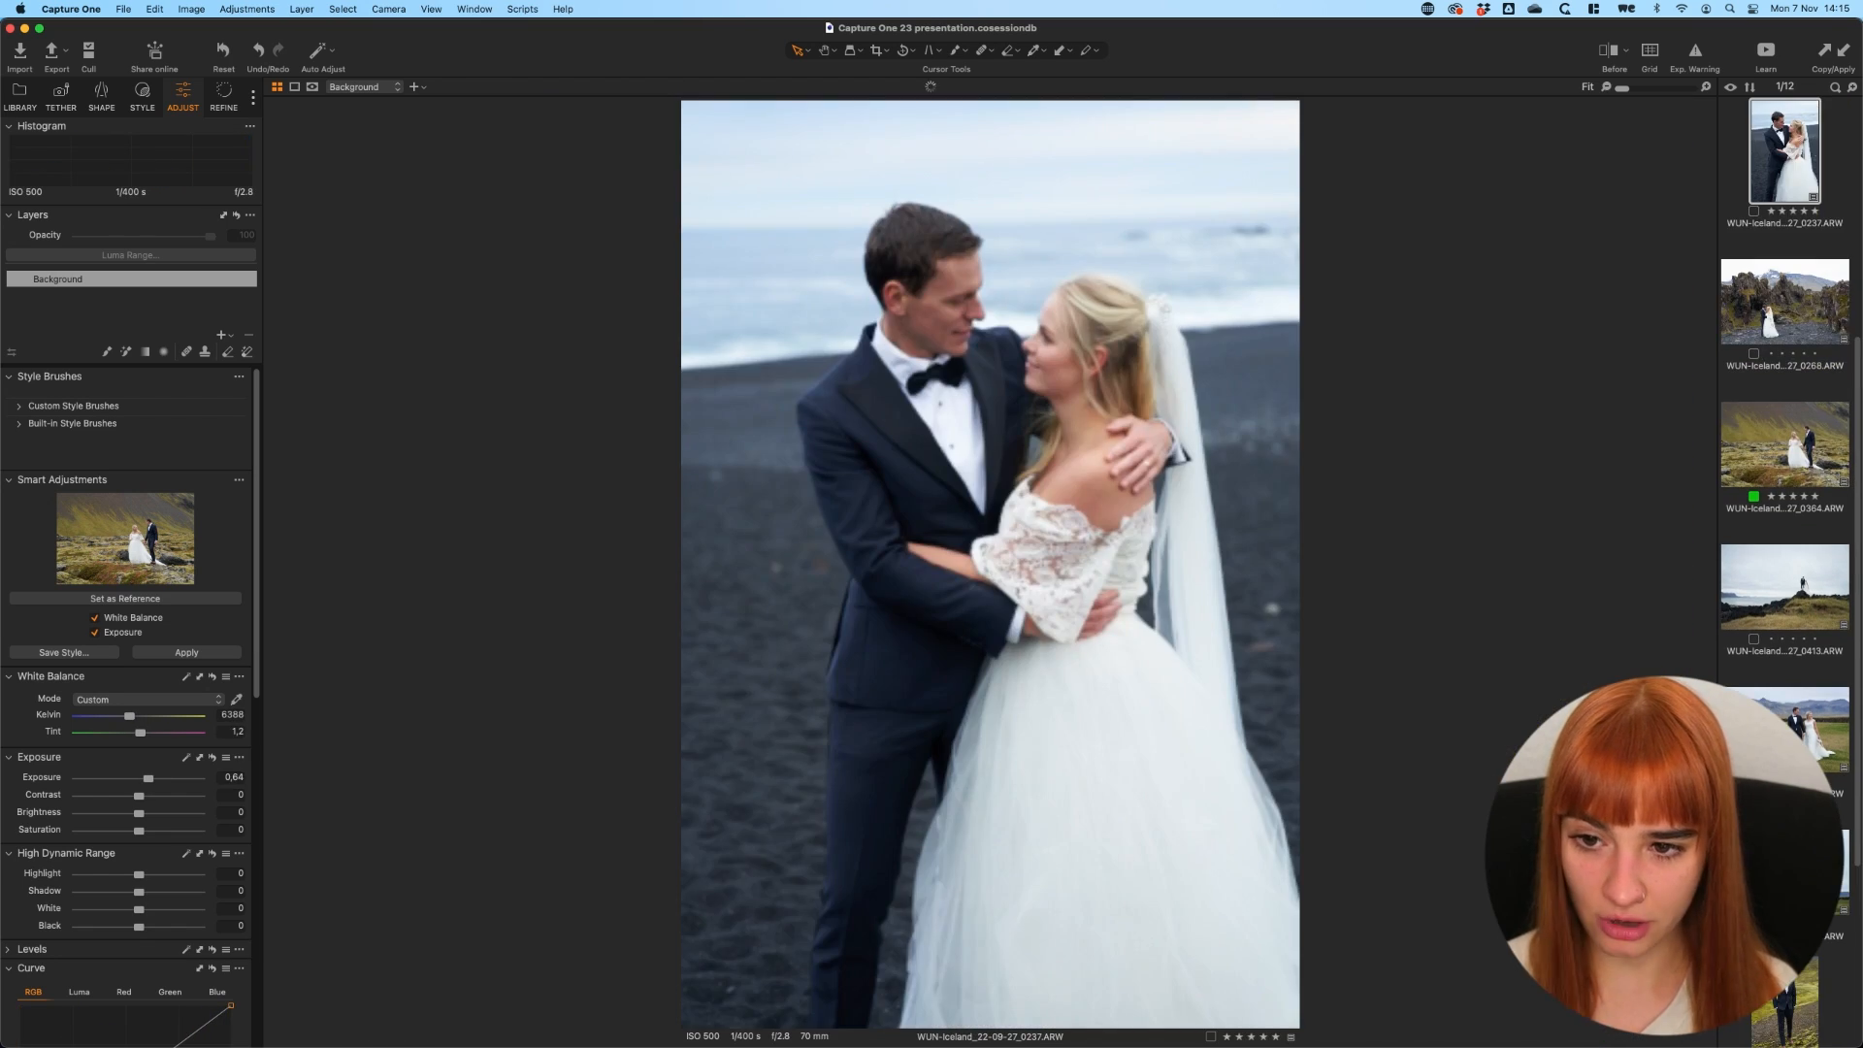
key(Up)
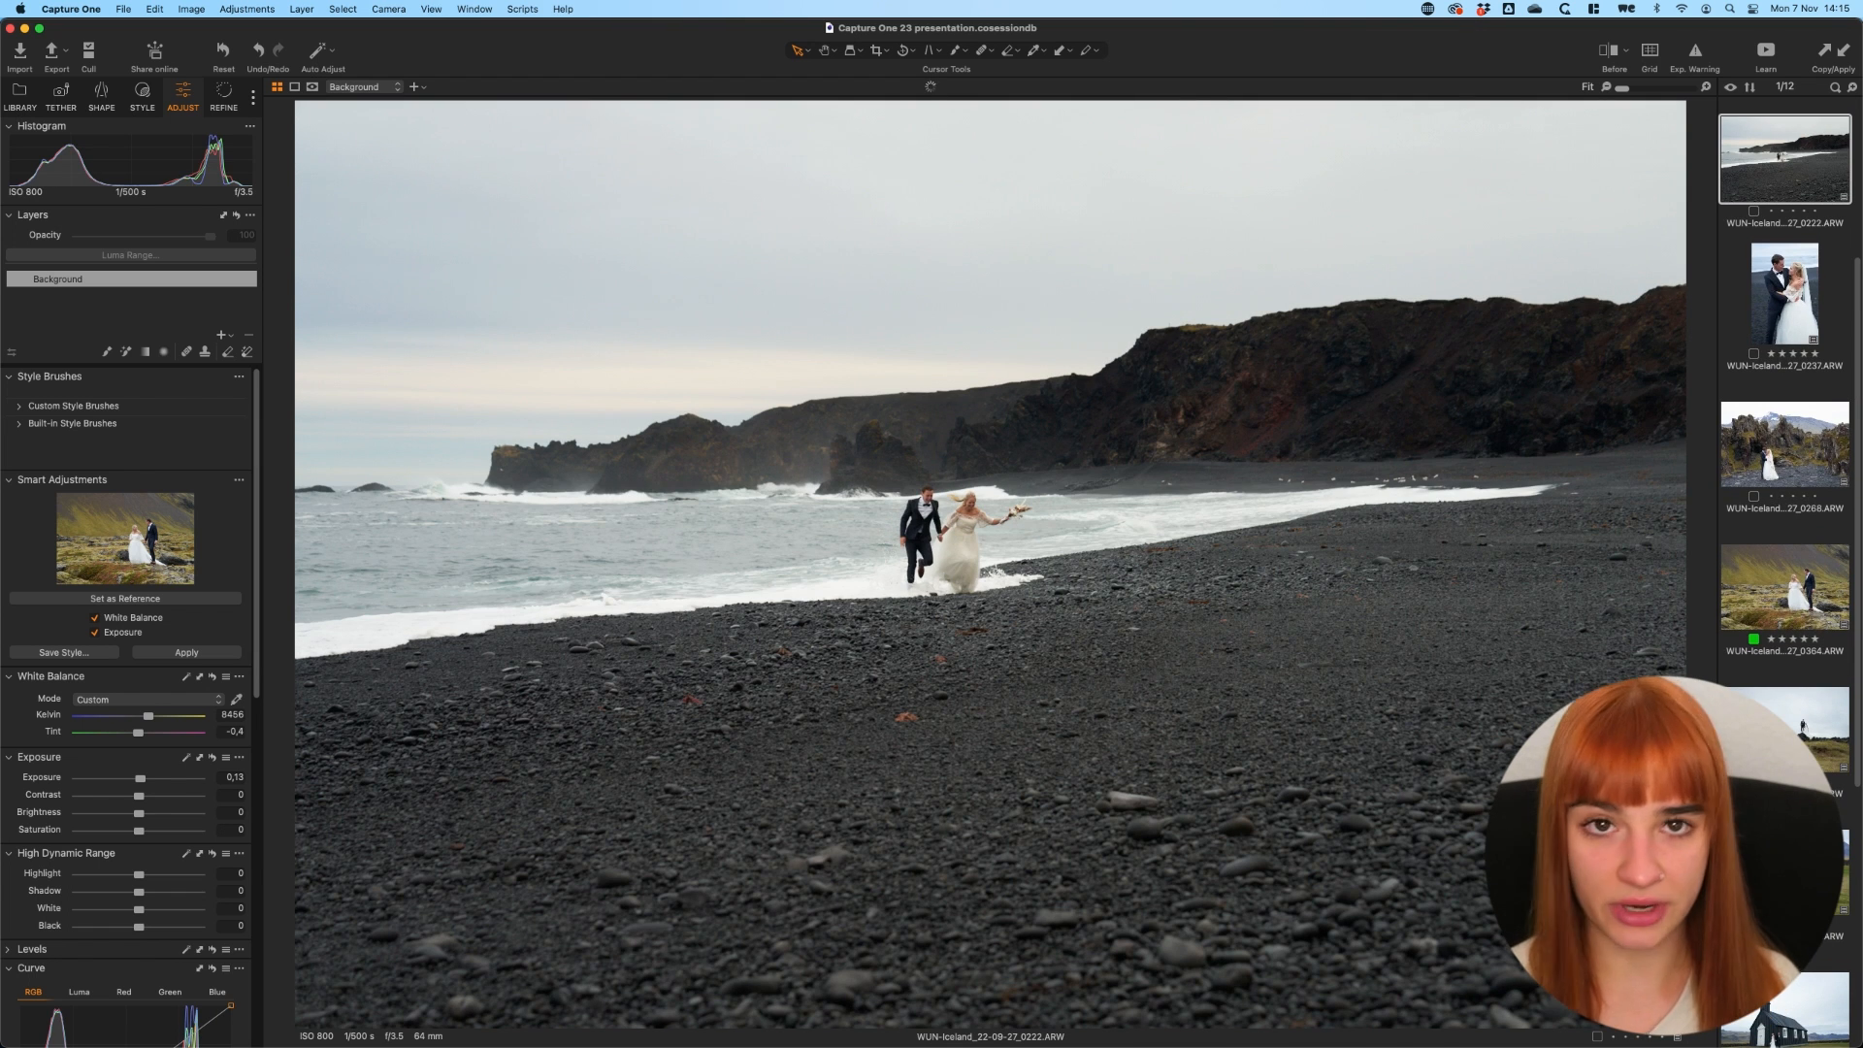
key(Up)
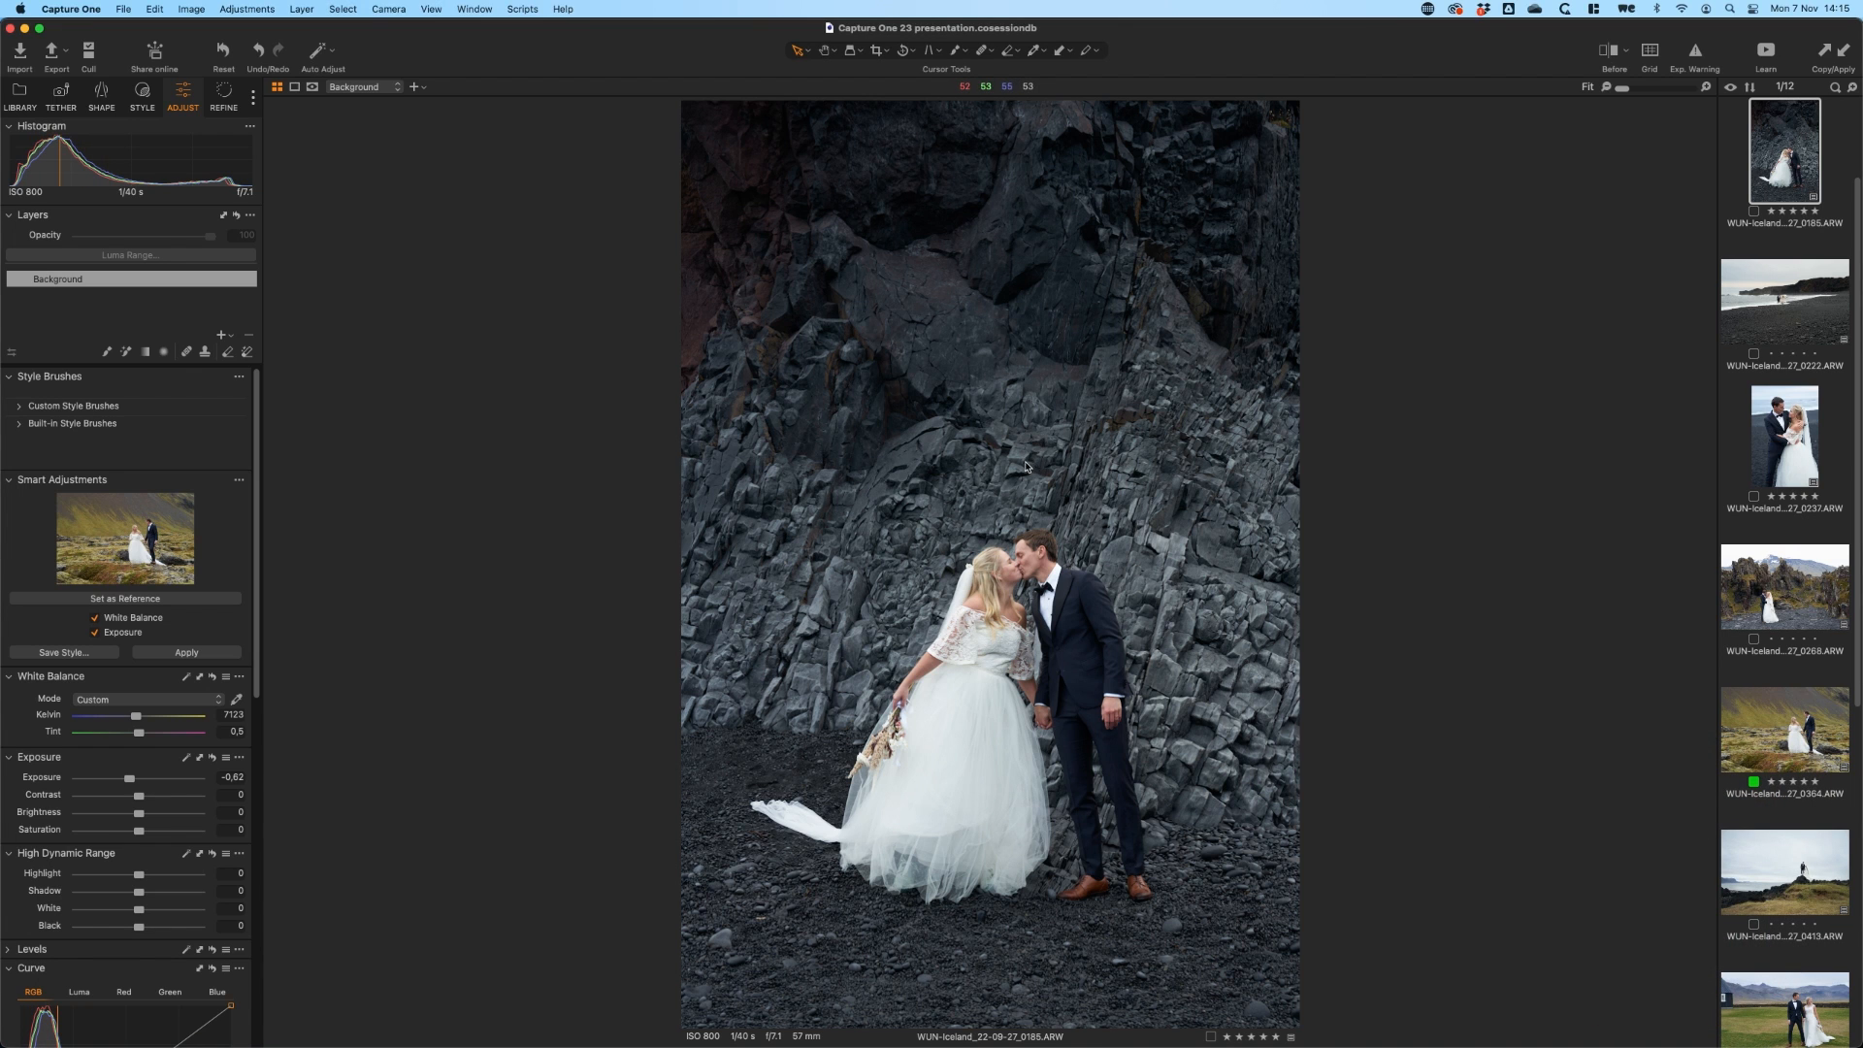
Reset the adjustments of all 12 photos, show the custom styles and clear the photo selection.
key(super+a)
click(222, 51)
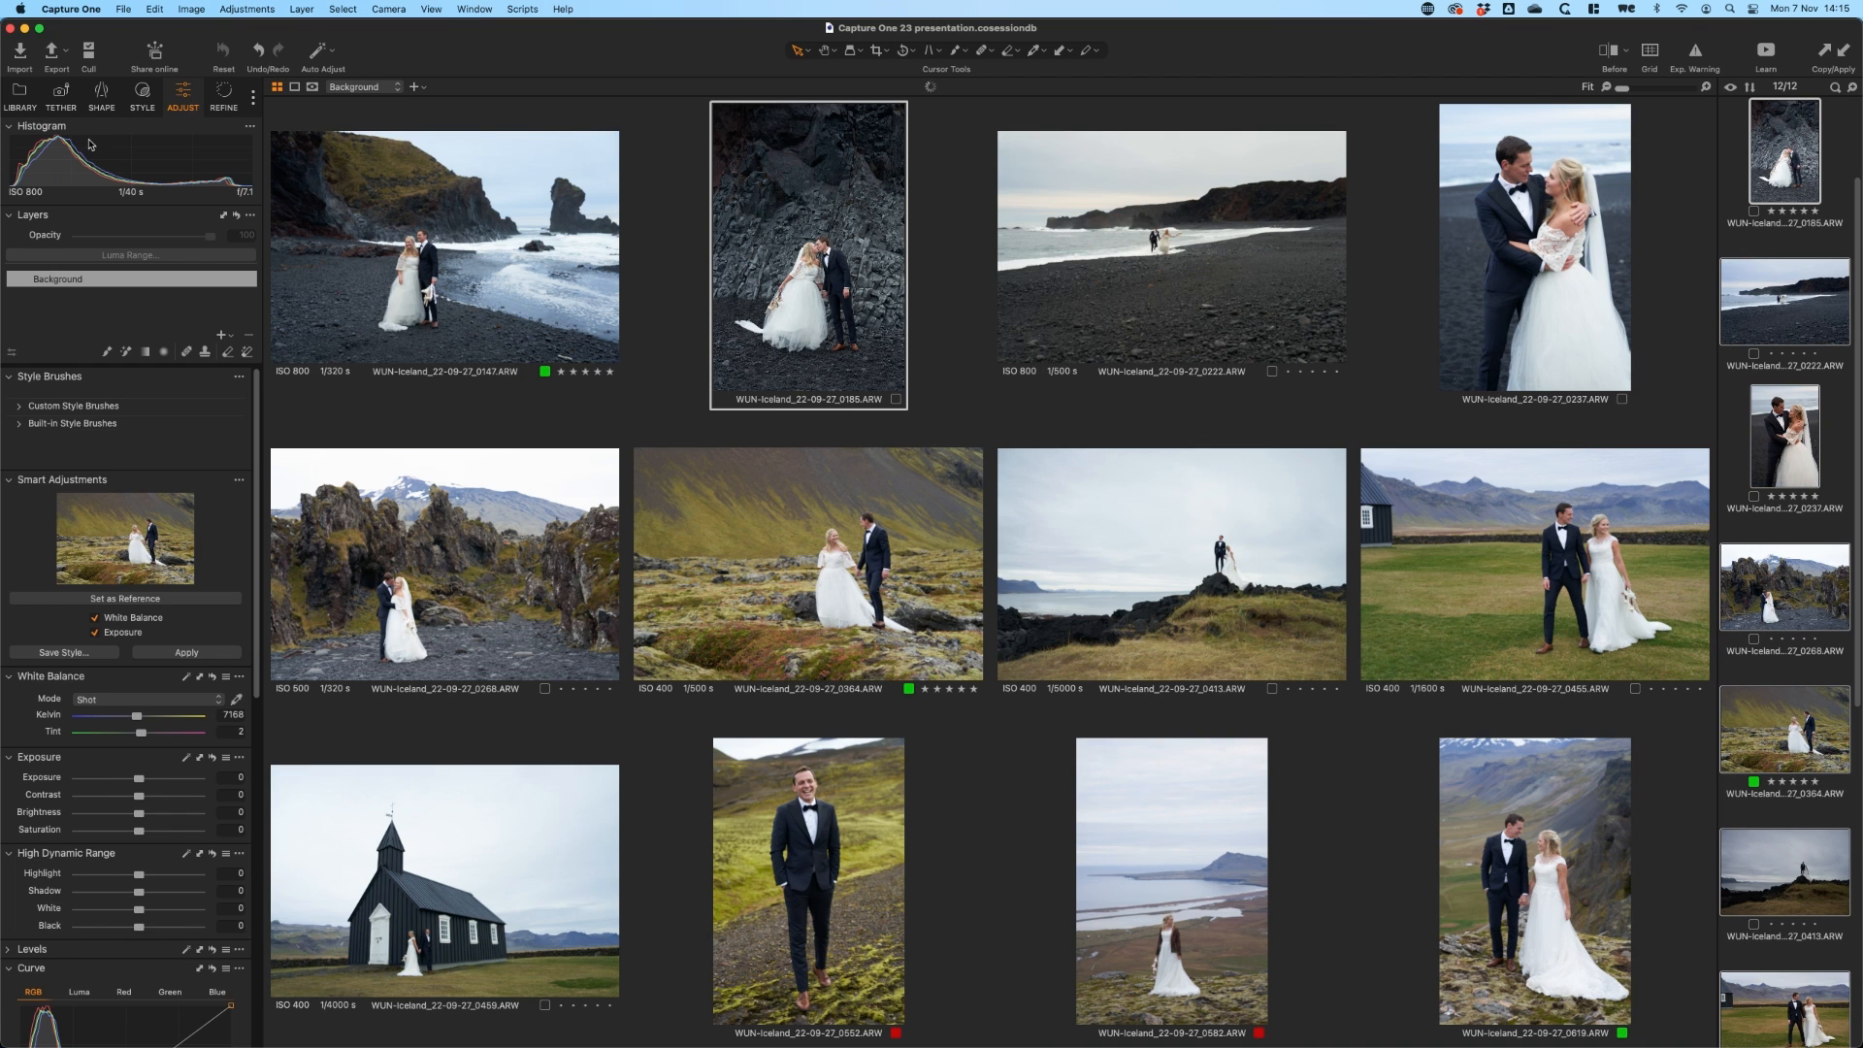
click(143, 91)
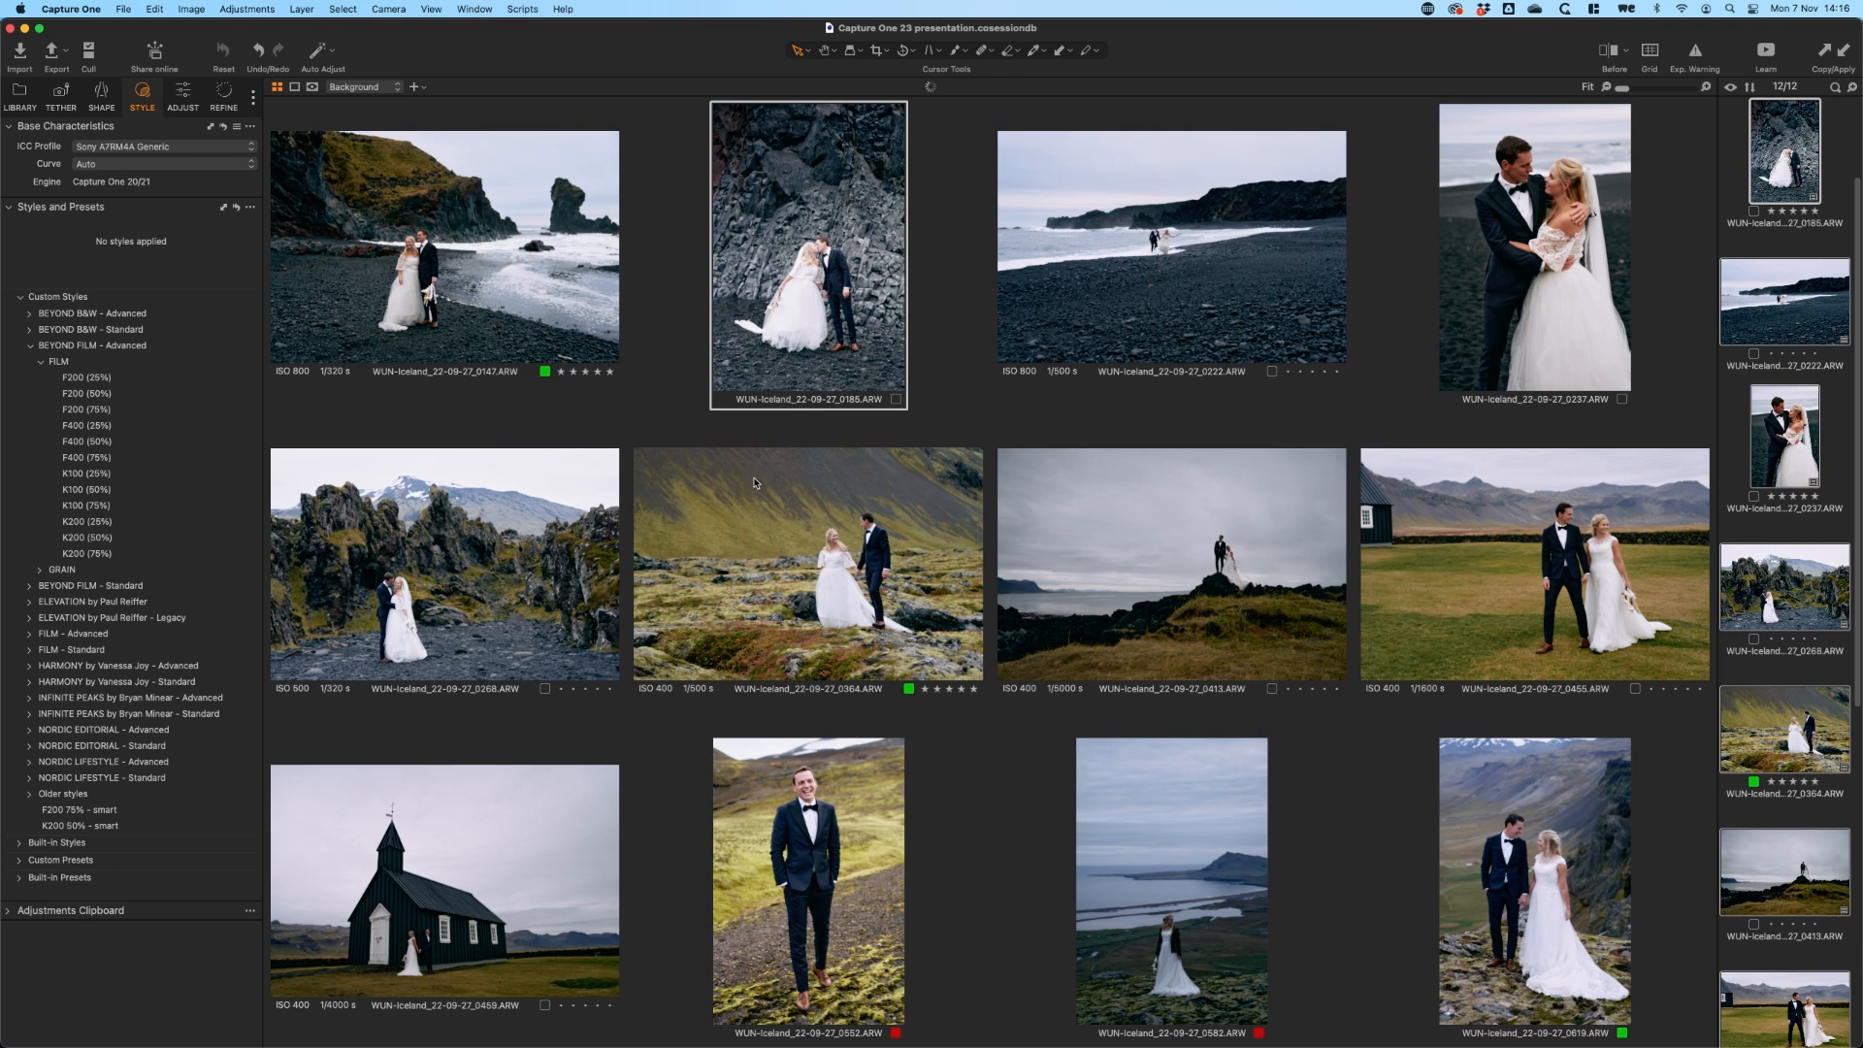
key(super+shift+a)
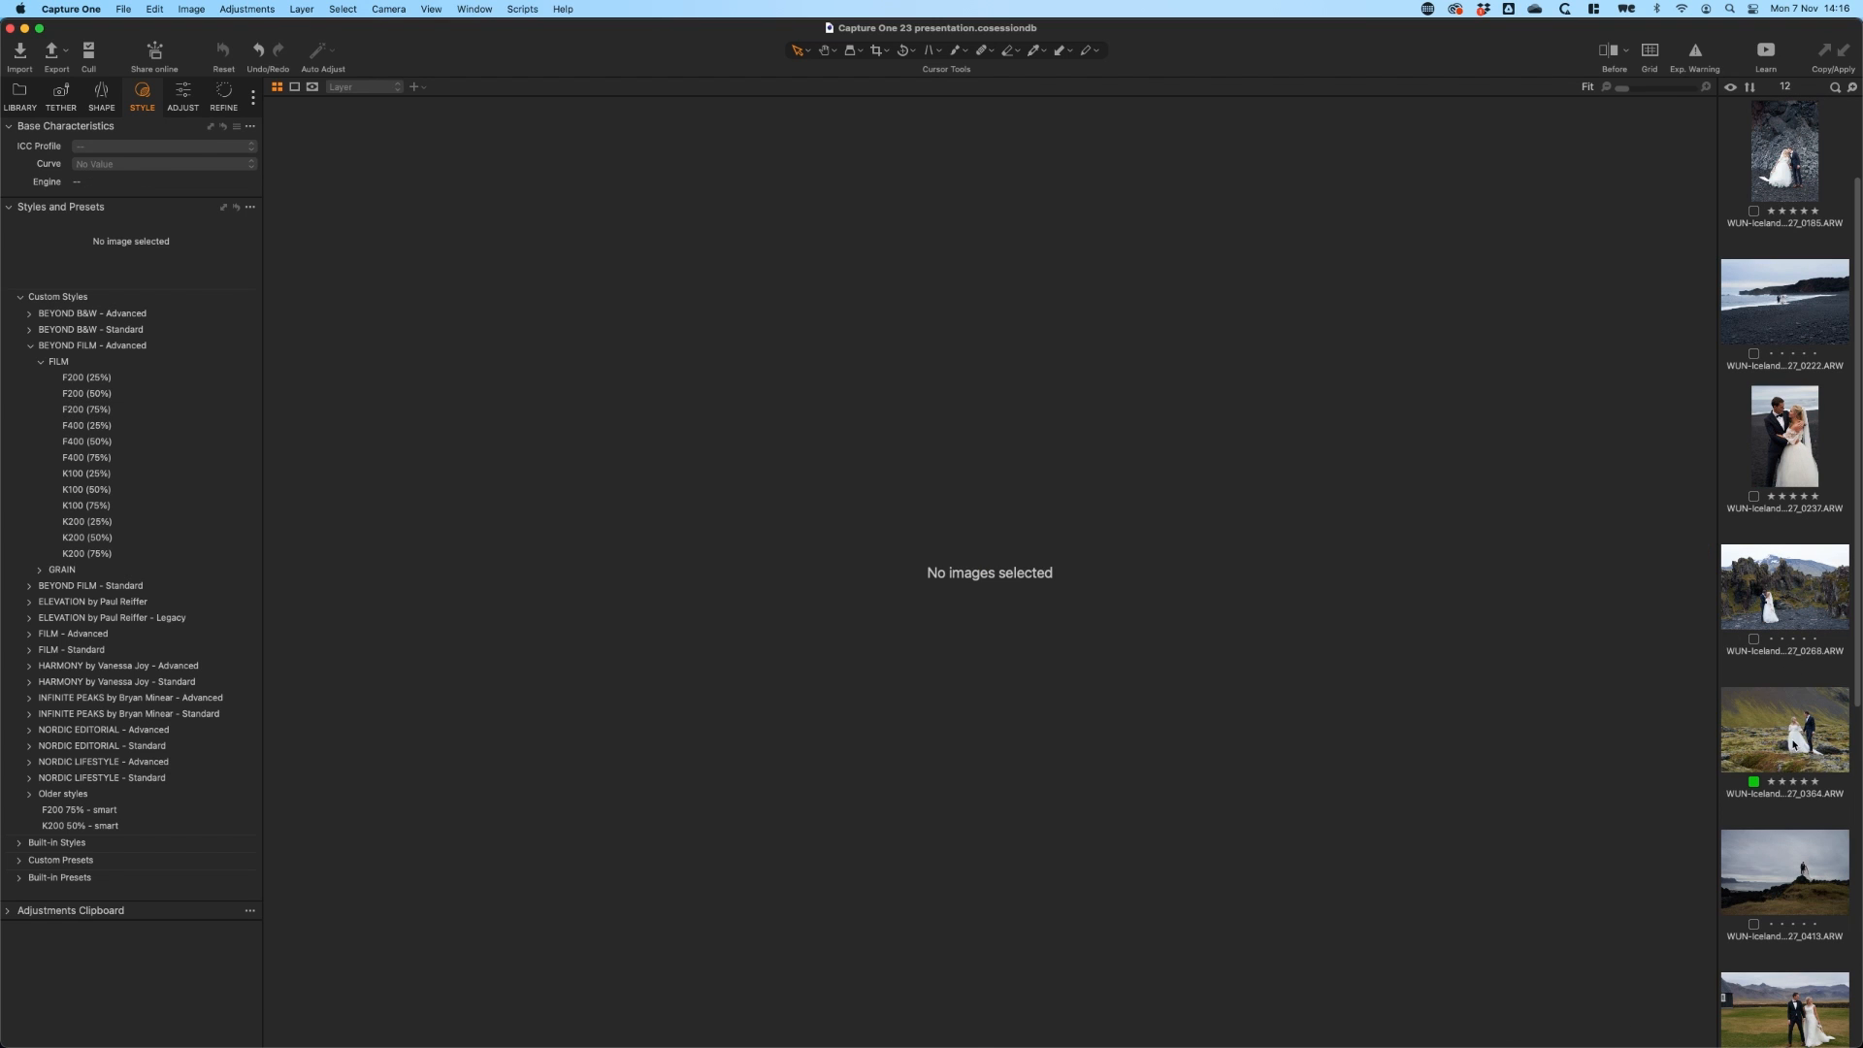
Preview the F200 (75%) style on photo 0364 and try it on all 12 photos.
click(1794, 743)
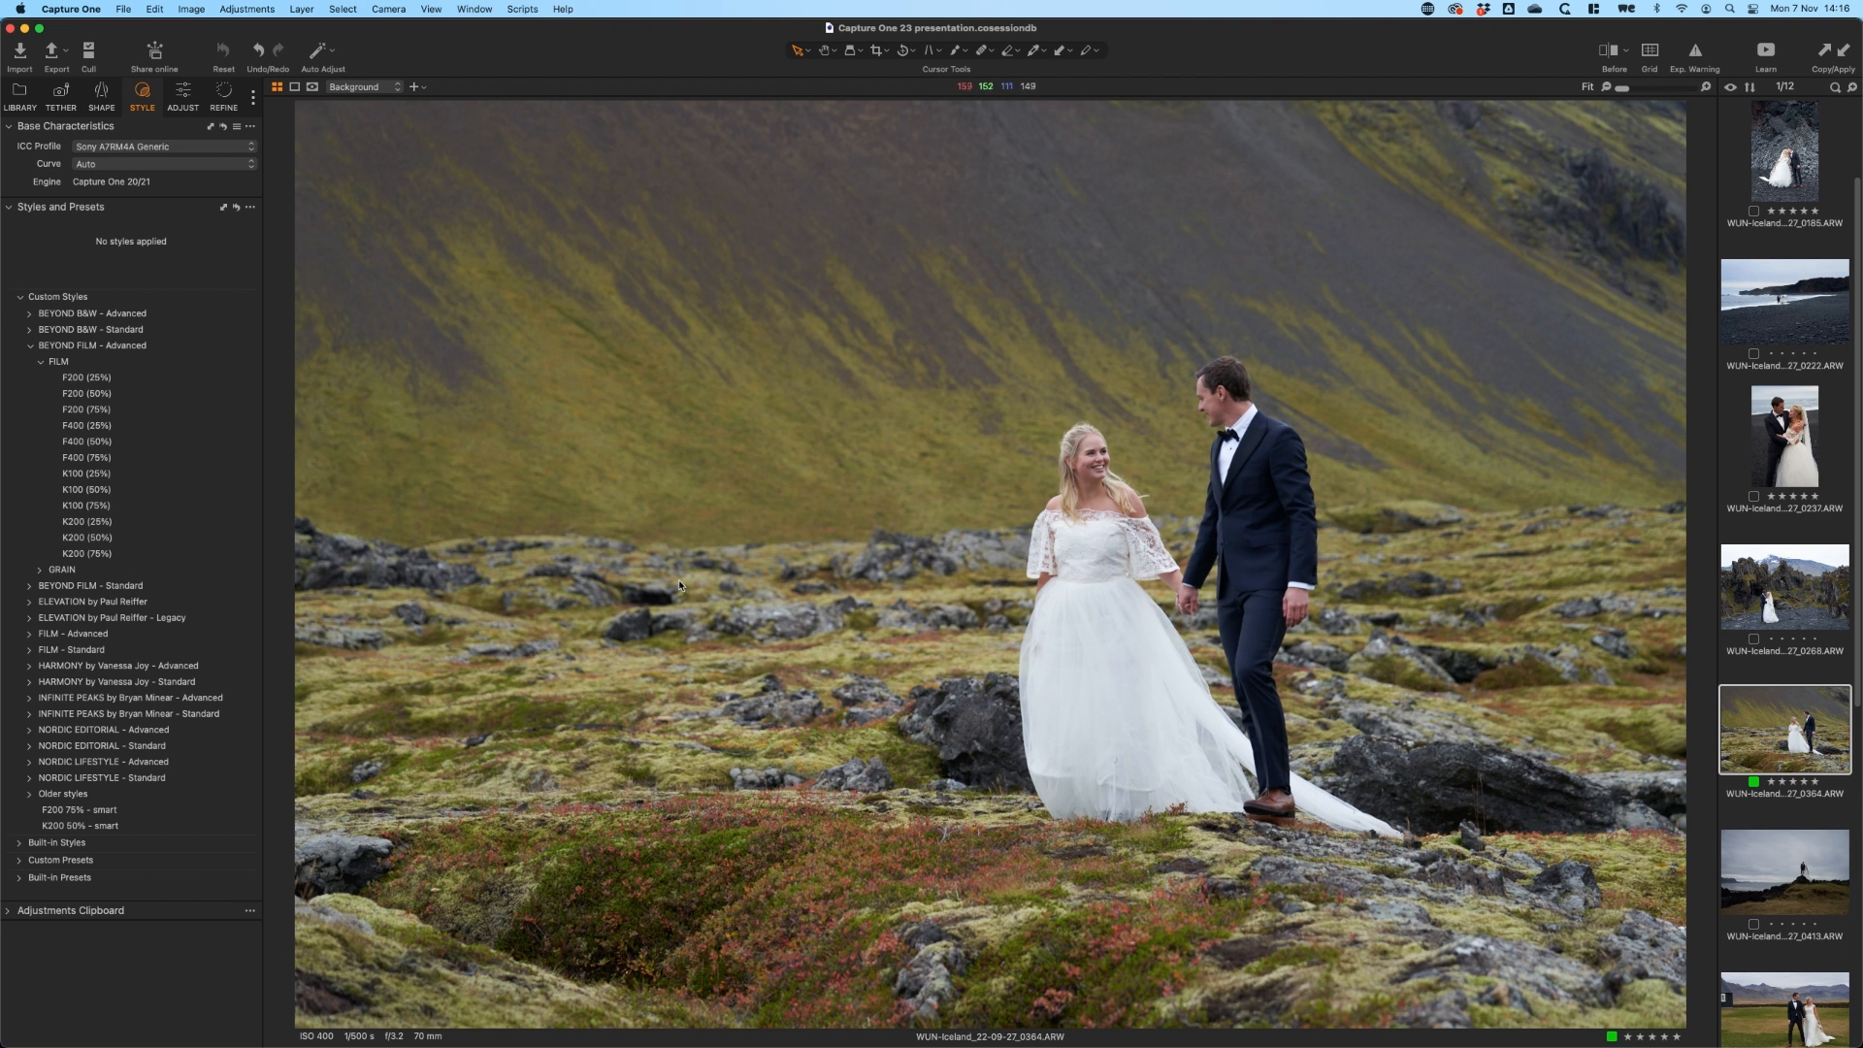
click(107, 410)
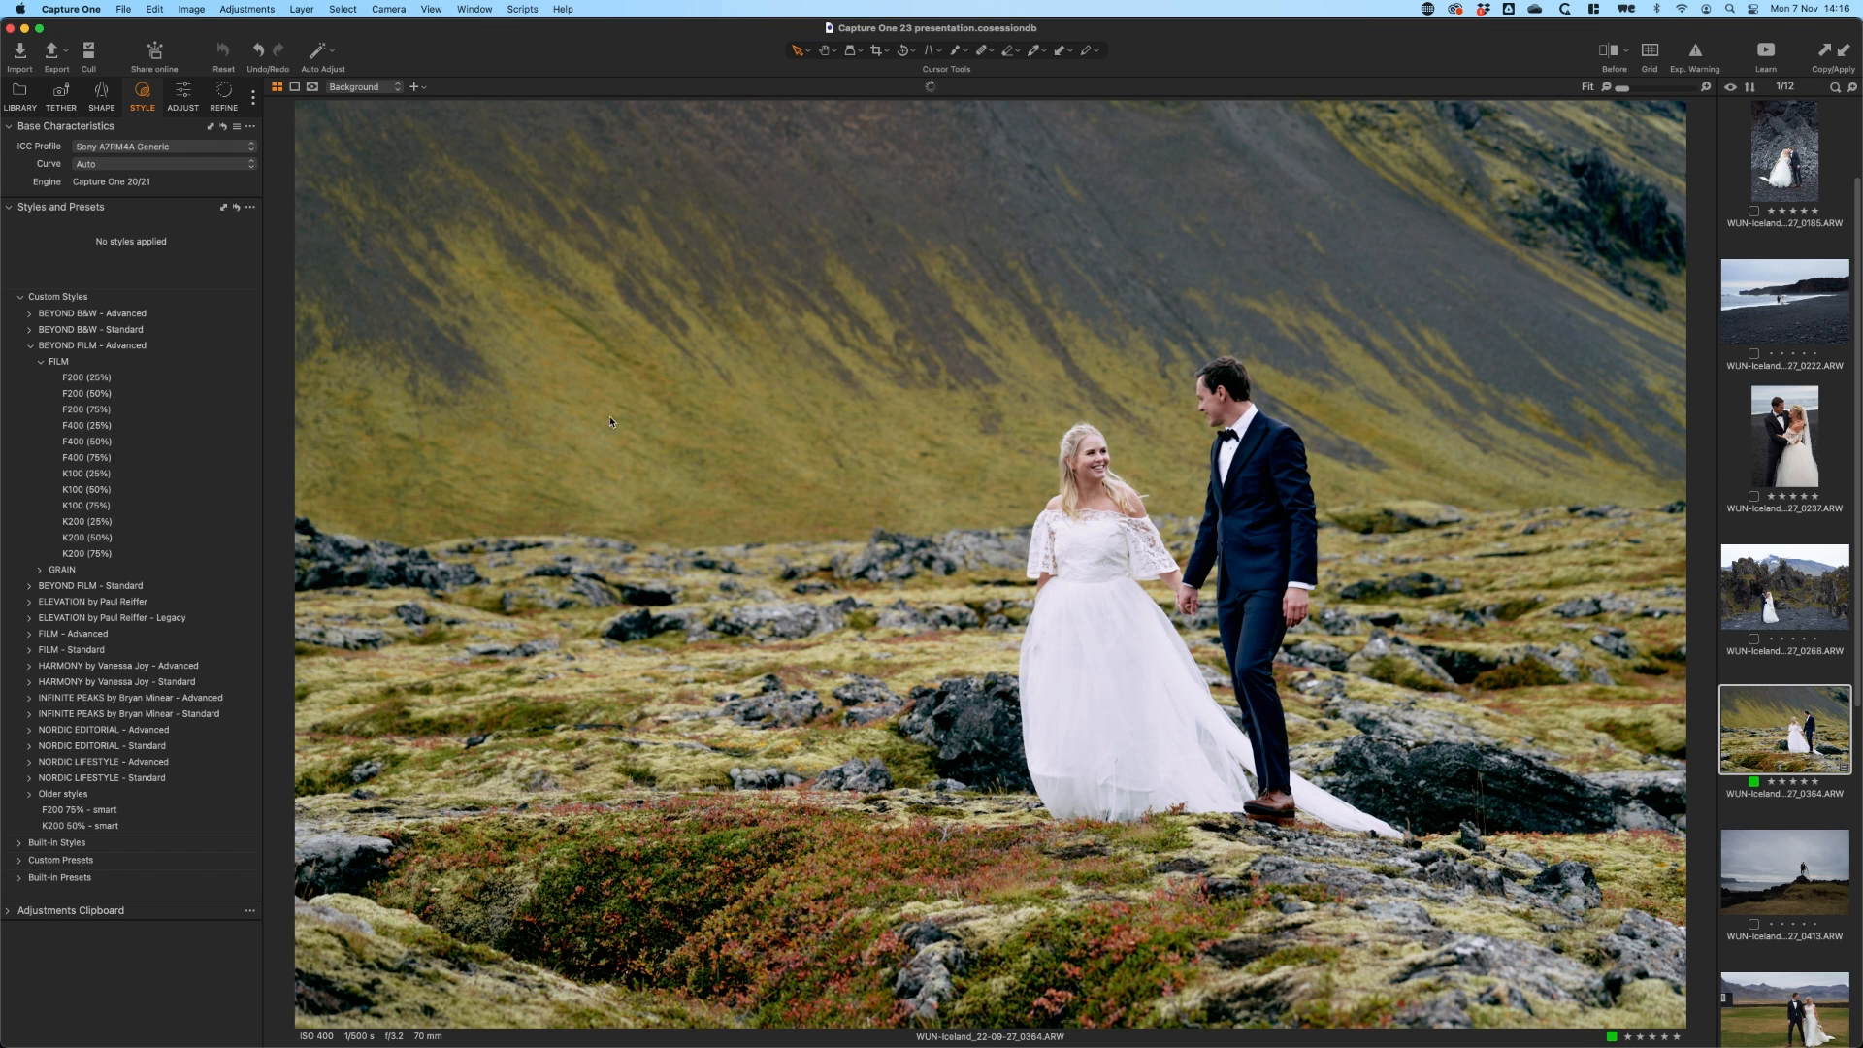
key(super+a)
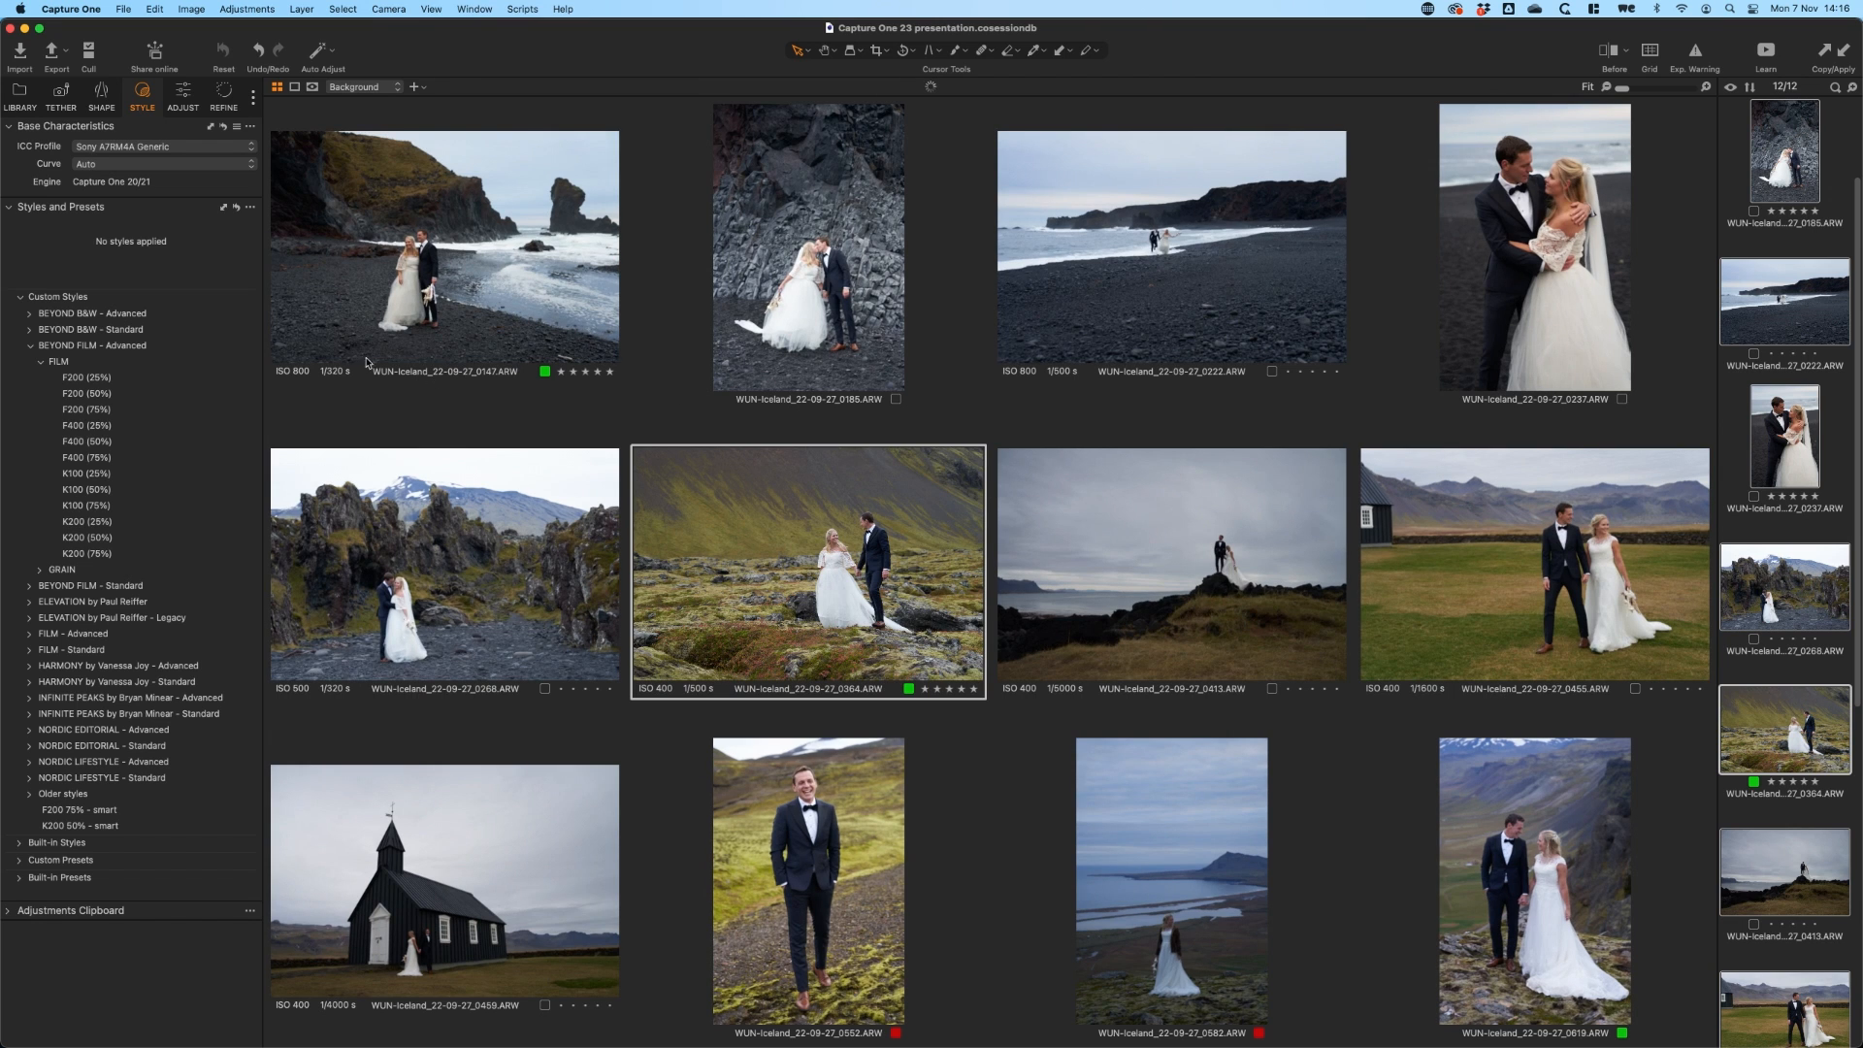
click(105, 414)
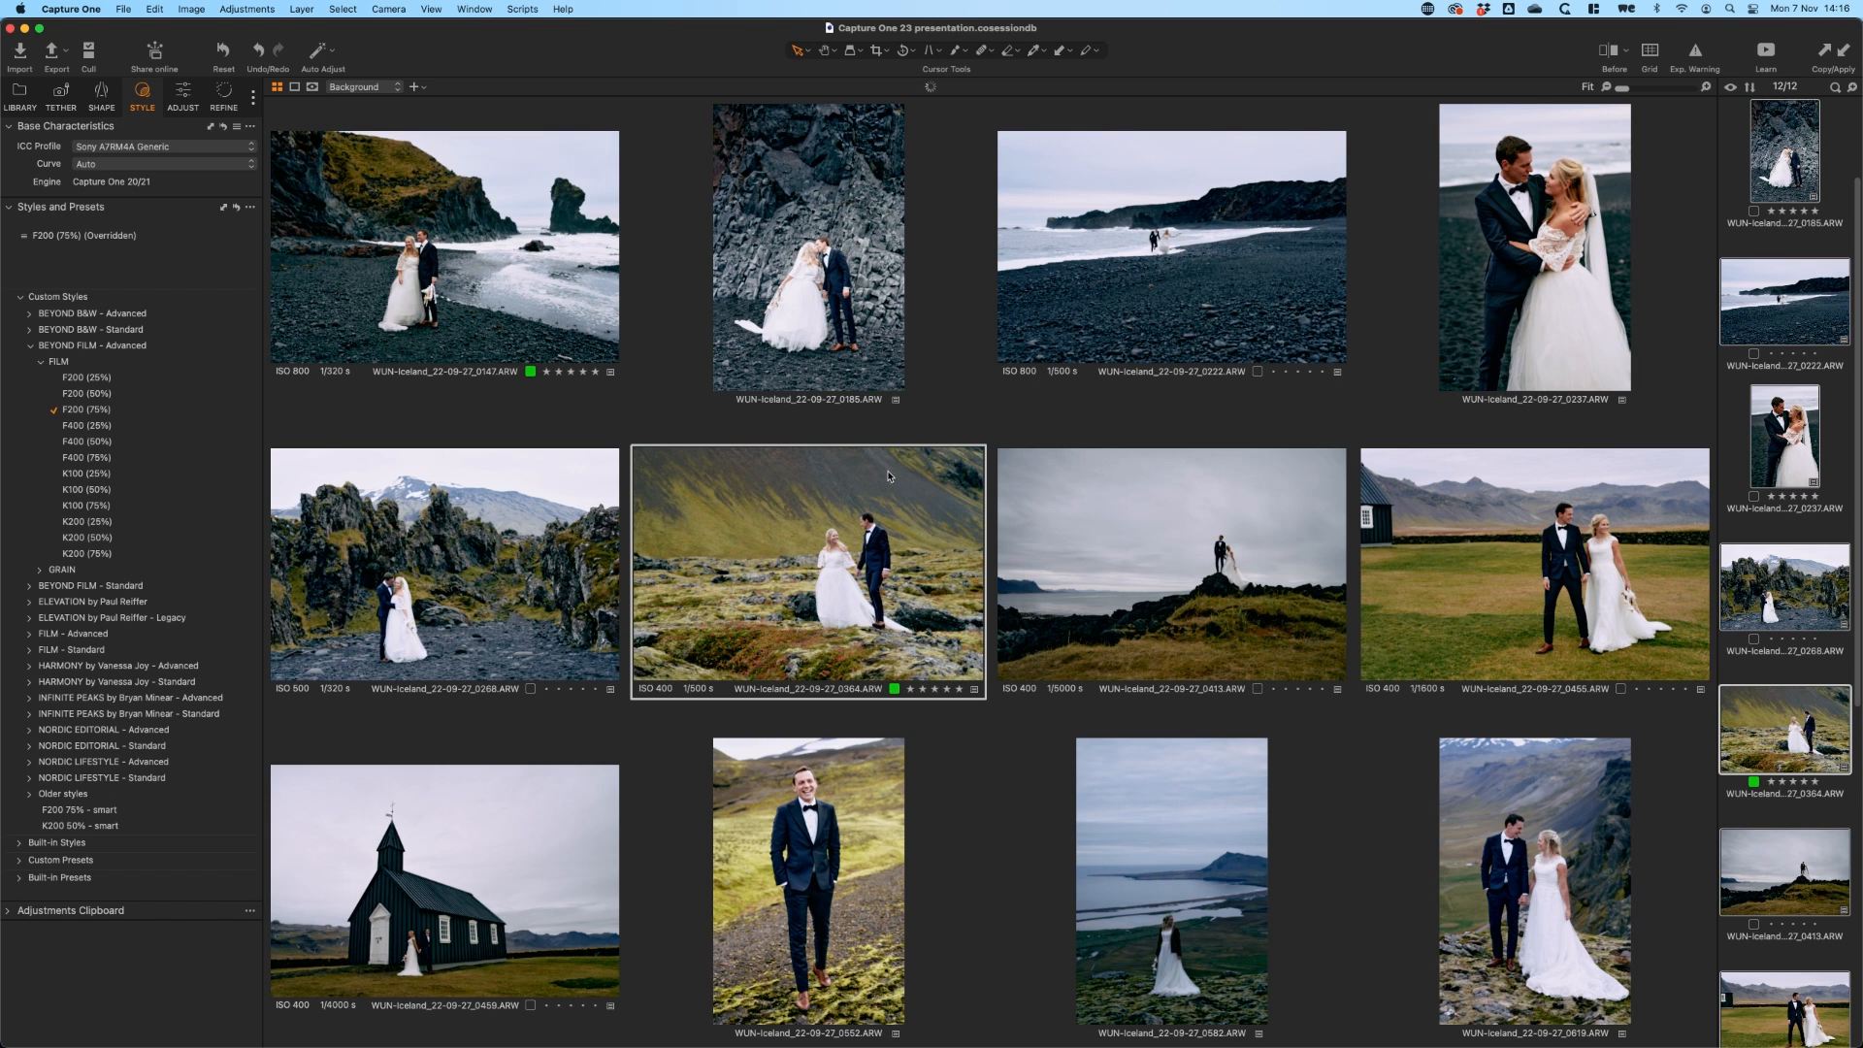
Undo the F200 (75%) style and apply the F200 75% - smart style to all 12 photos.
key(super+z)
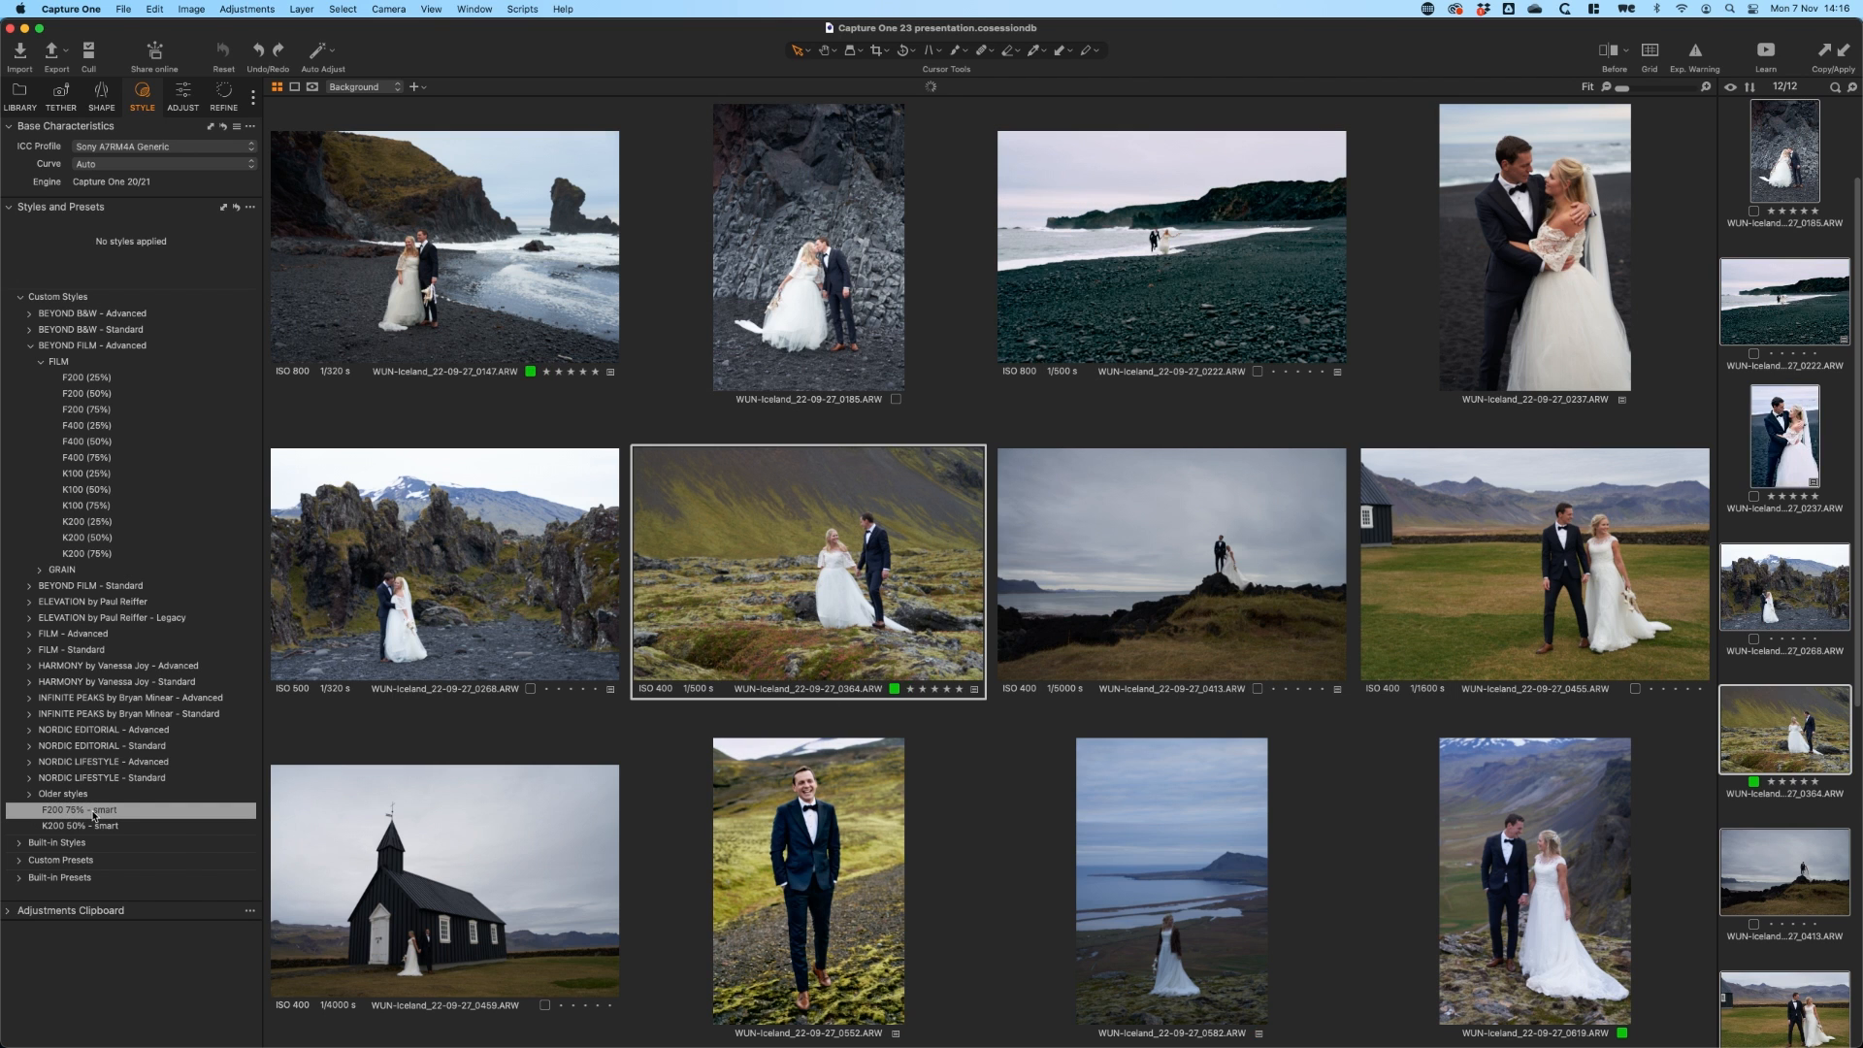
click(94, 816)
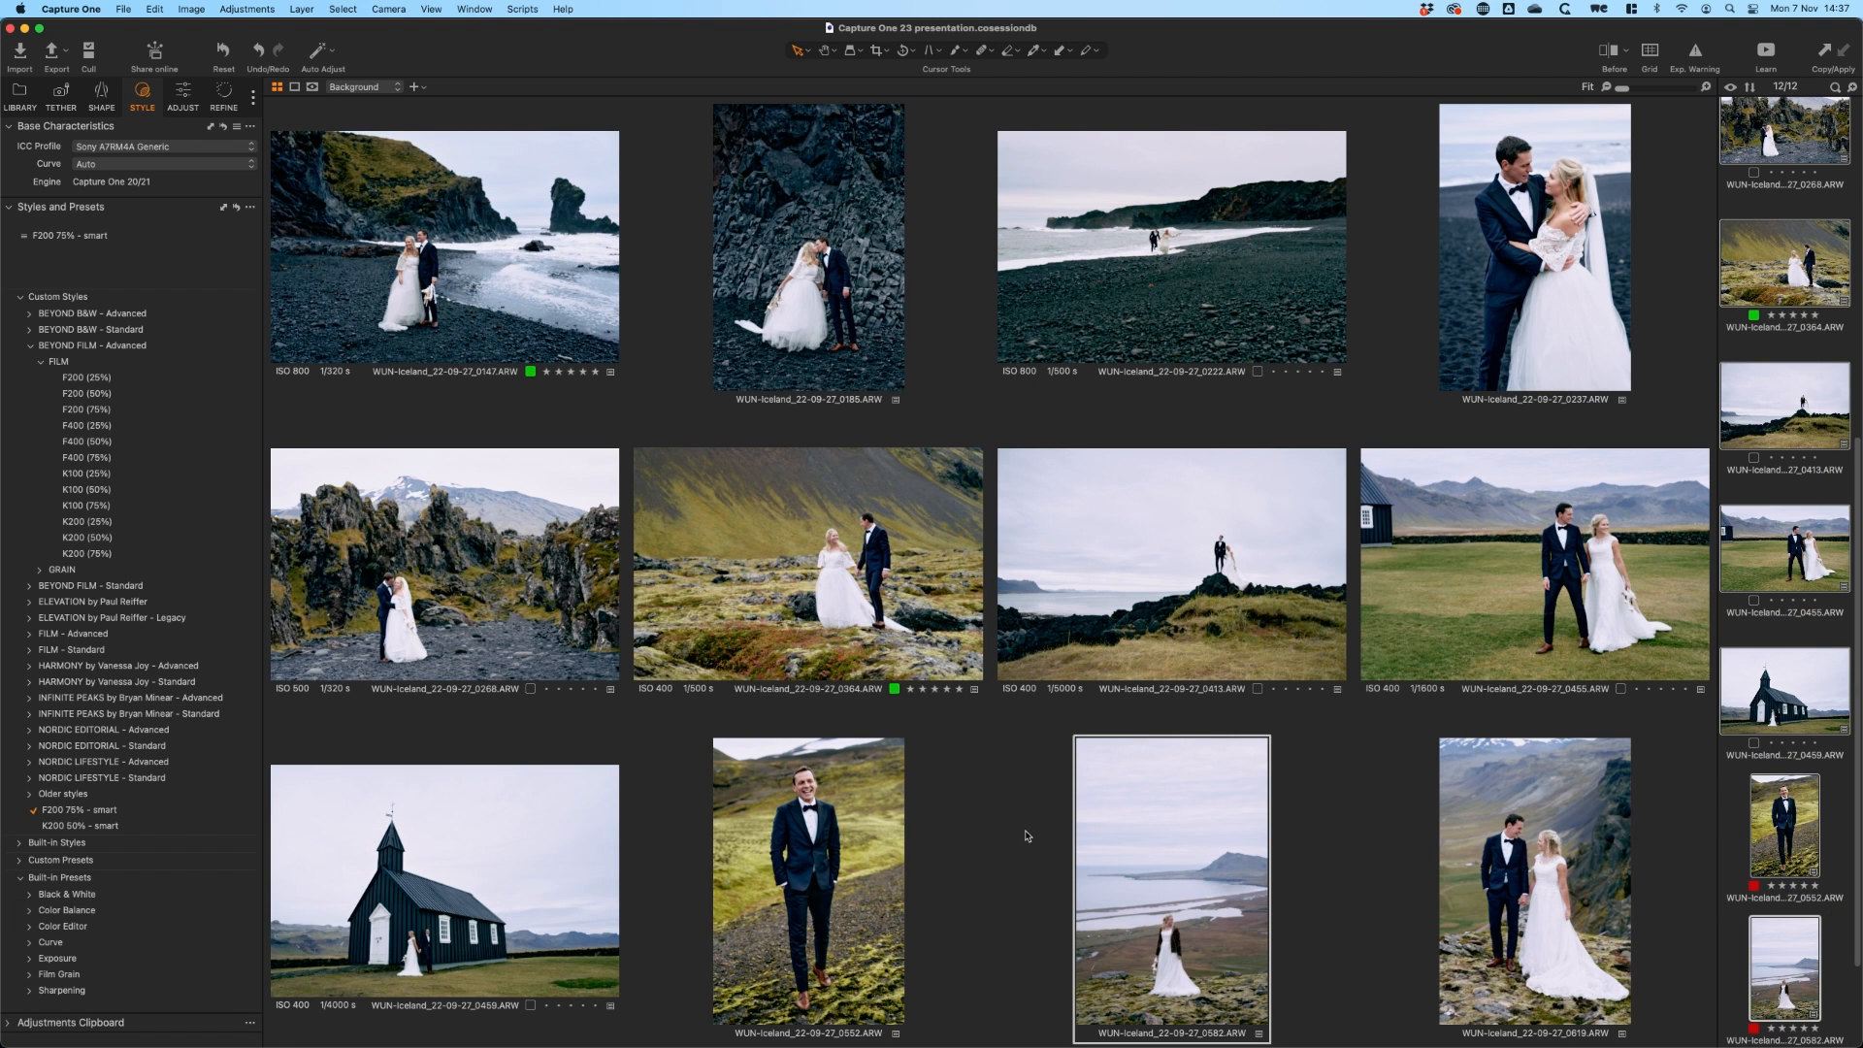
Open photo 0582 and compare it before and after the smart style with a split view.
click(1789, 968)
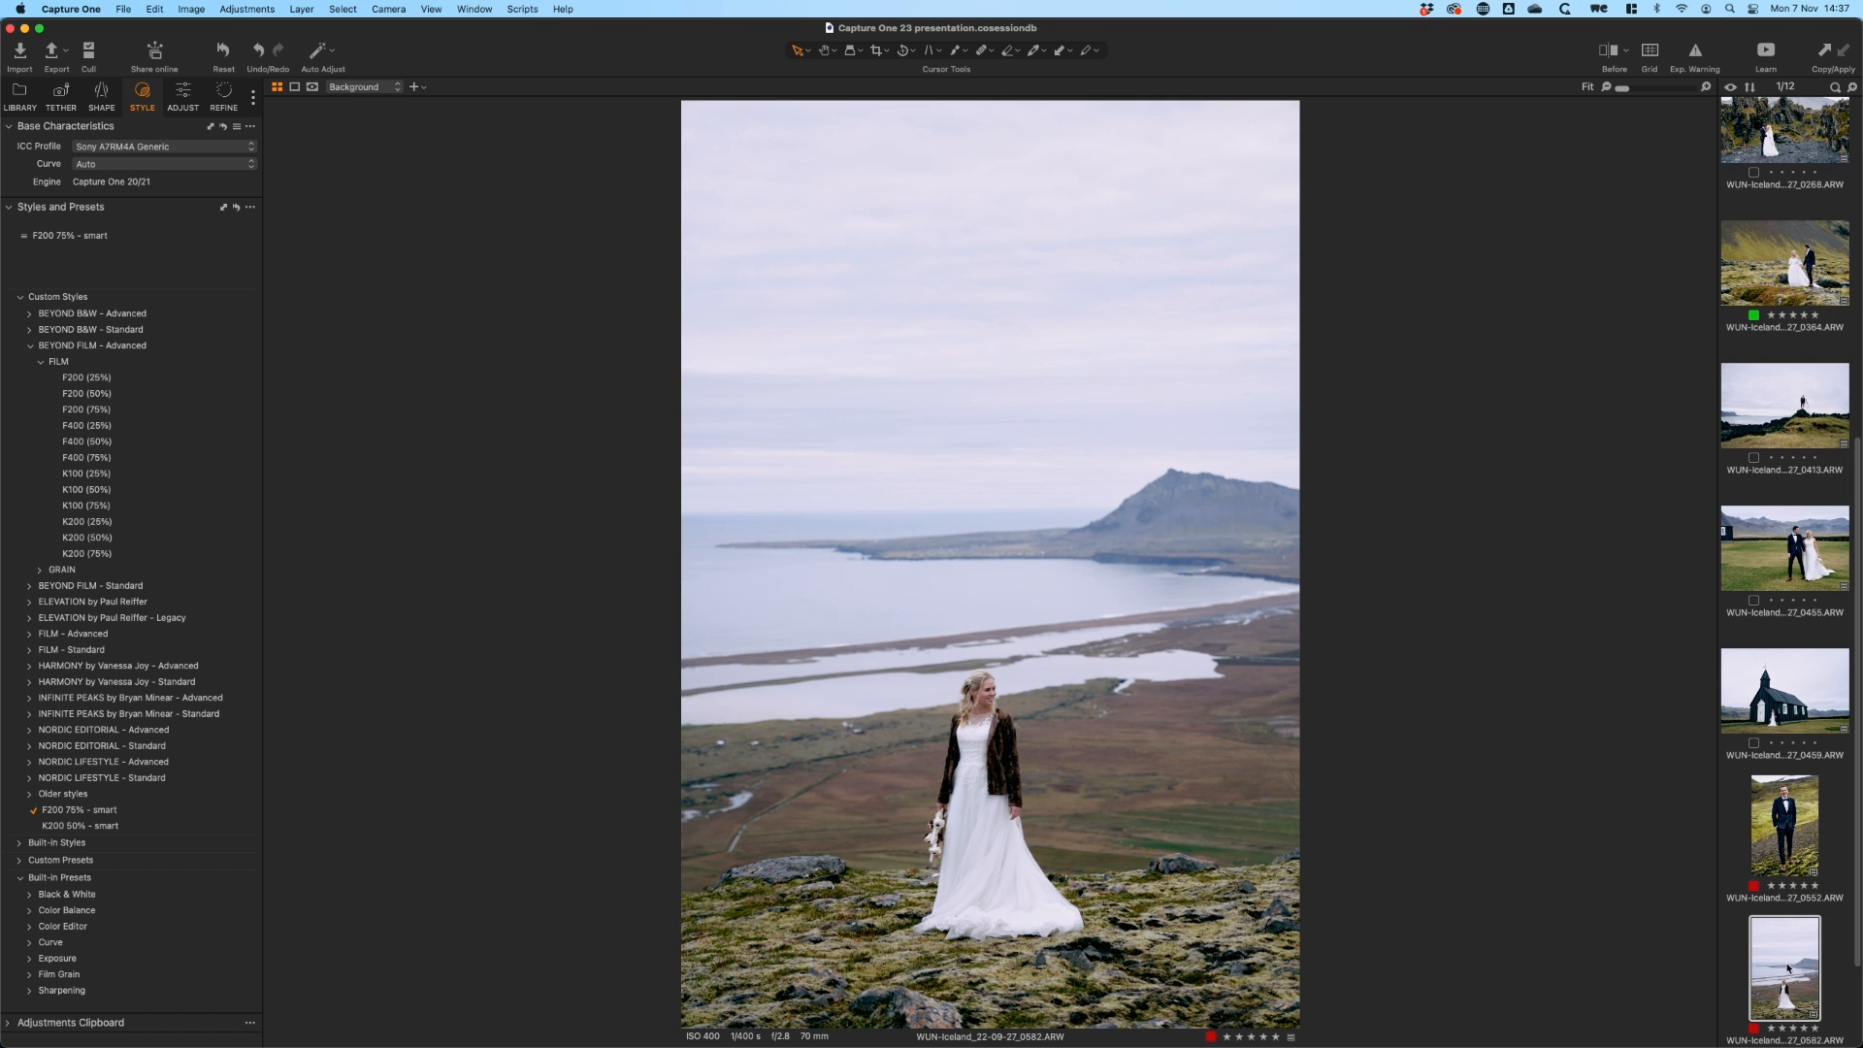
key(y)
drag(976, 573, 346, 620)
key(y)
Review which Smart Adjustments and layers can be saved as a style from photo 0582, and cancel without saving.
click(185, 97)
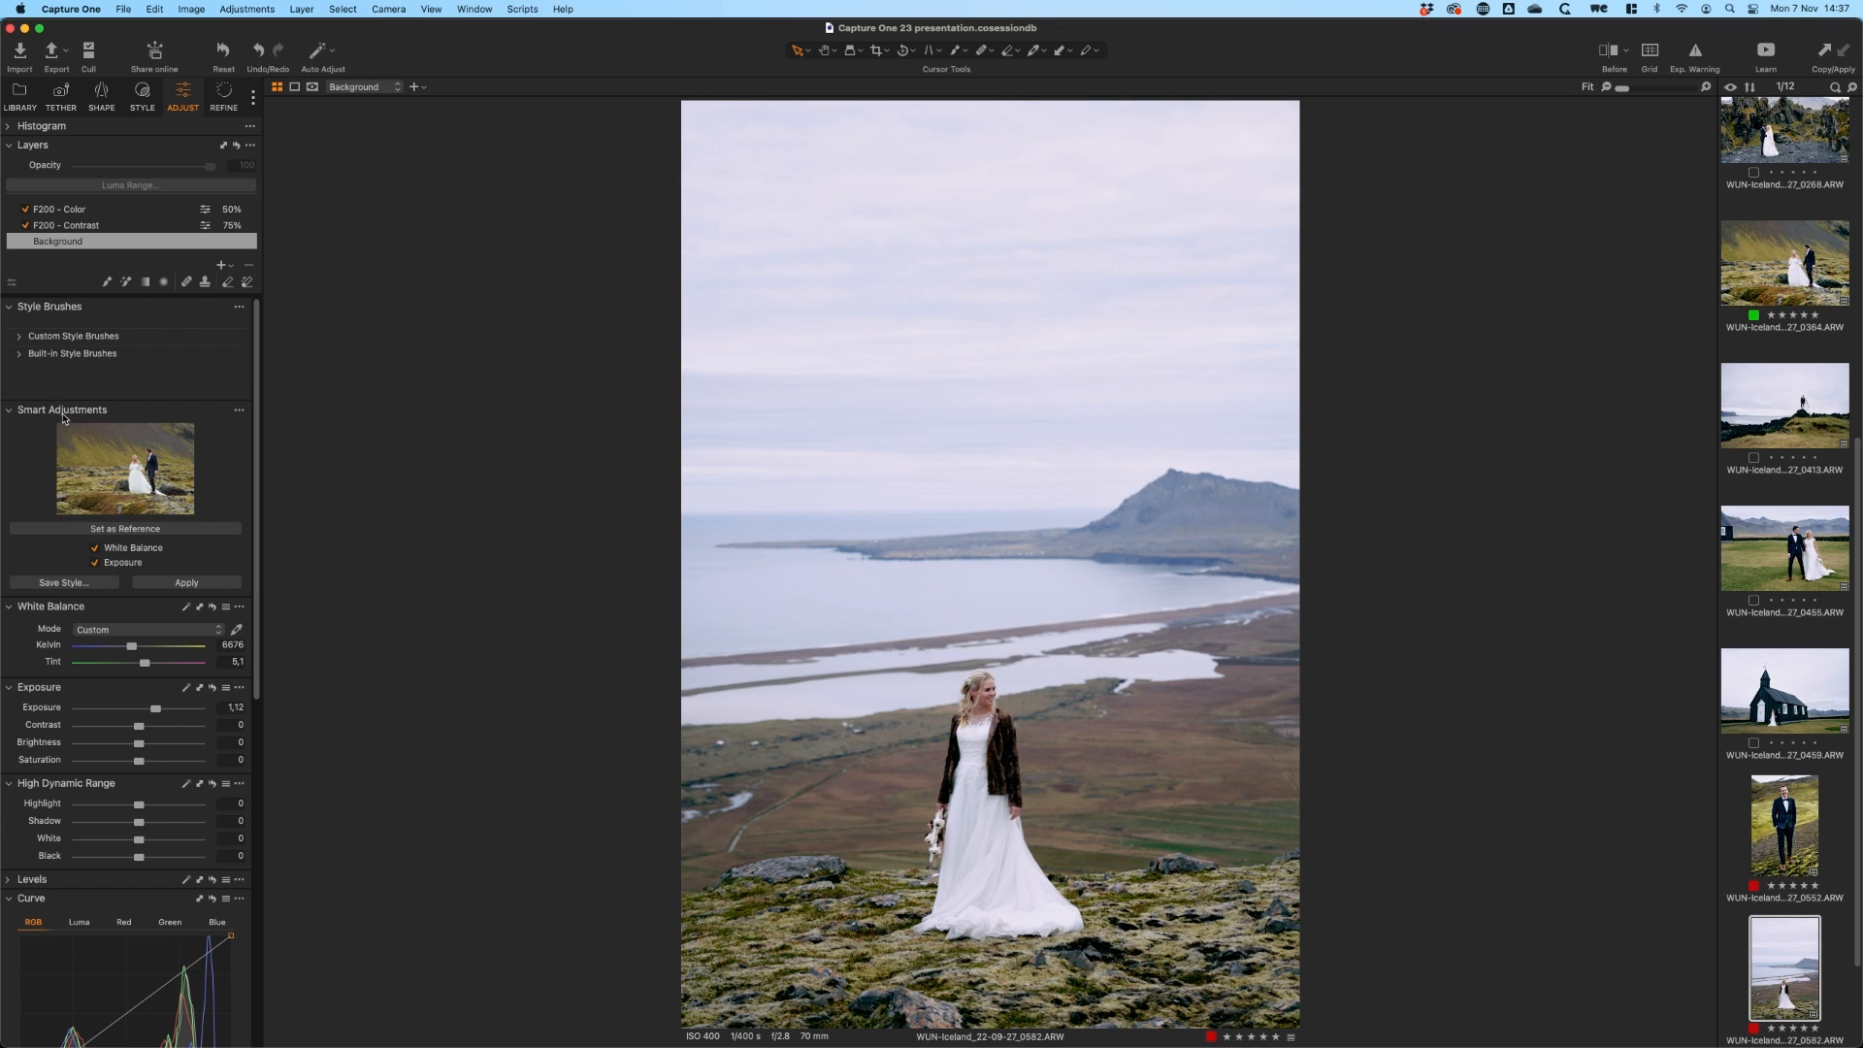
mouse_move(27, 415)
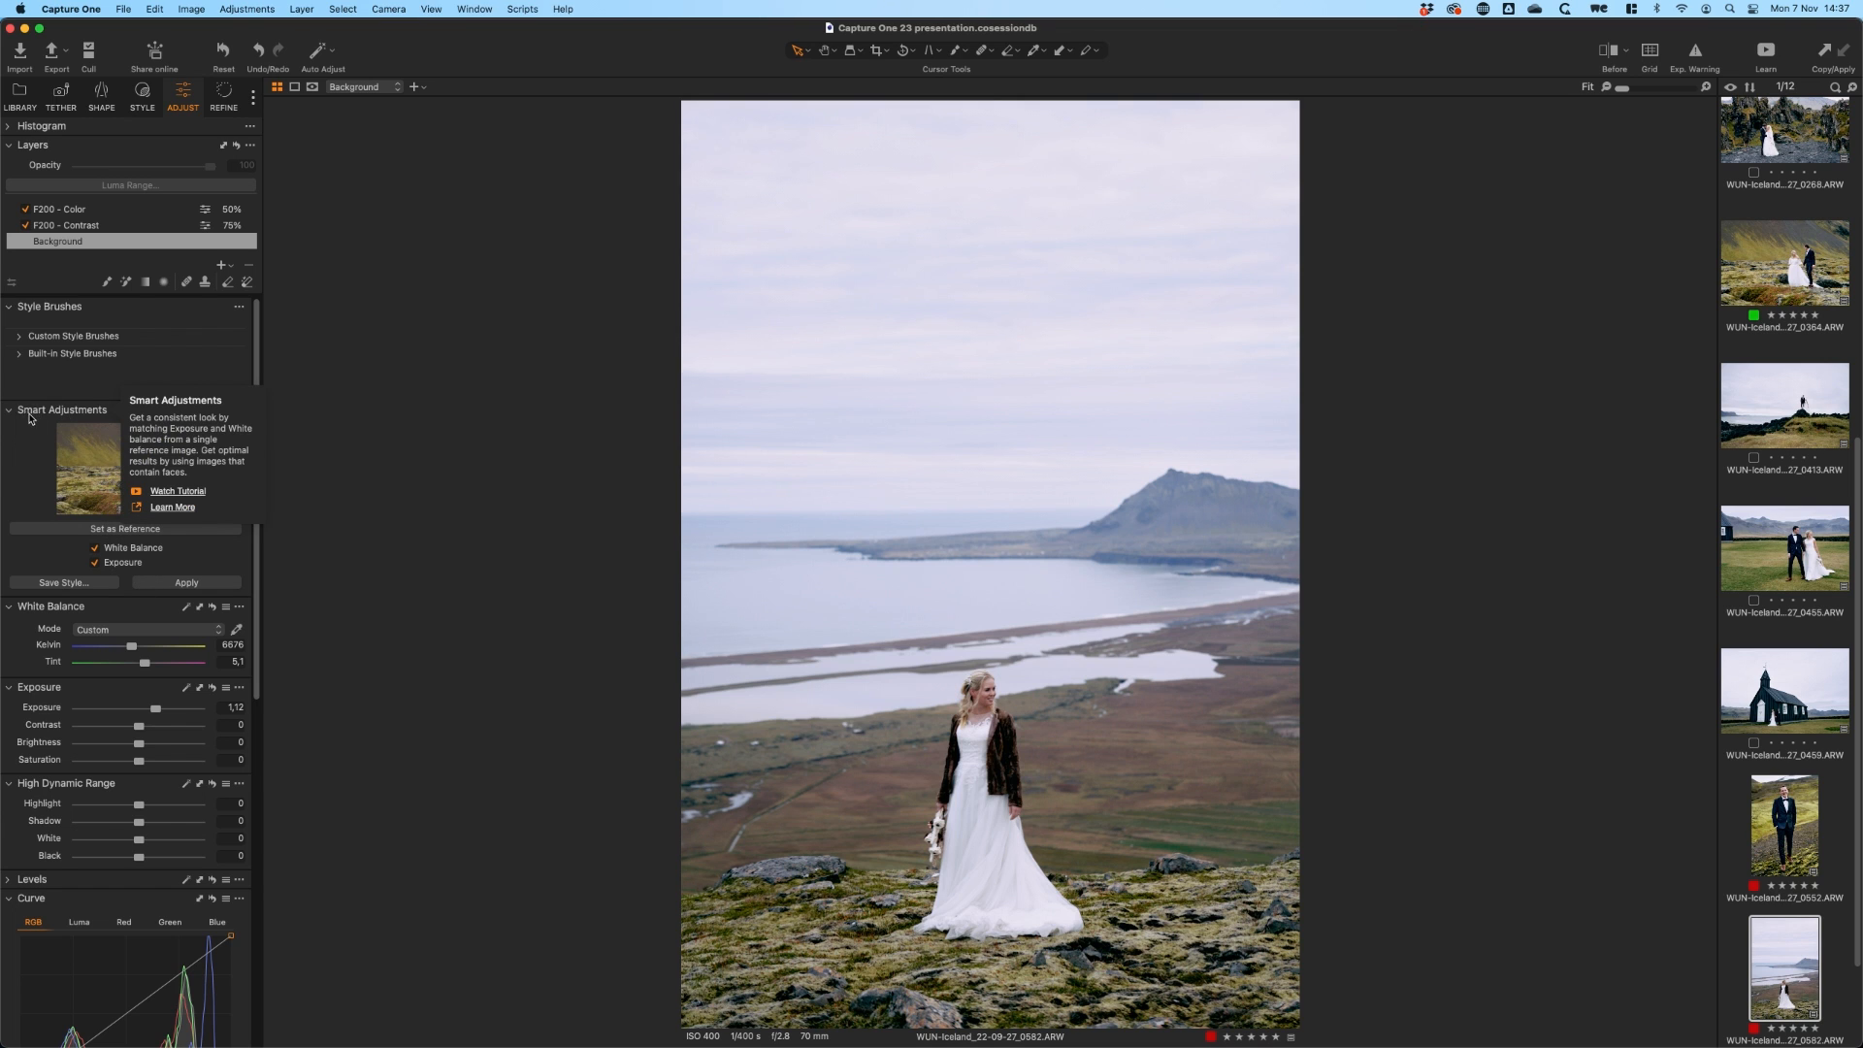
click(58, 585)
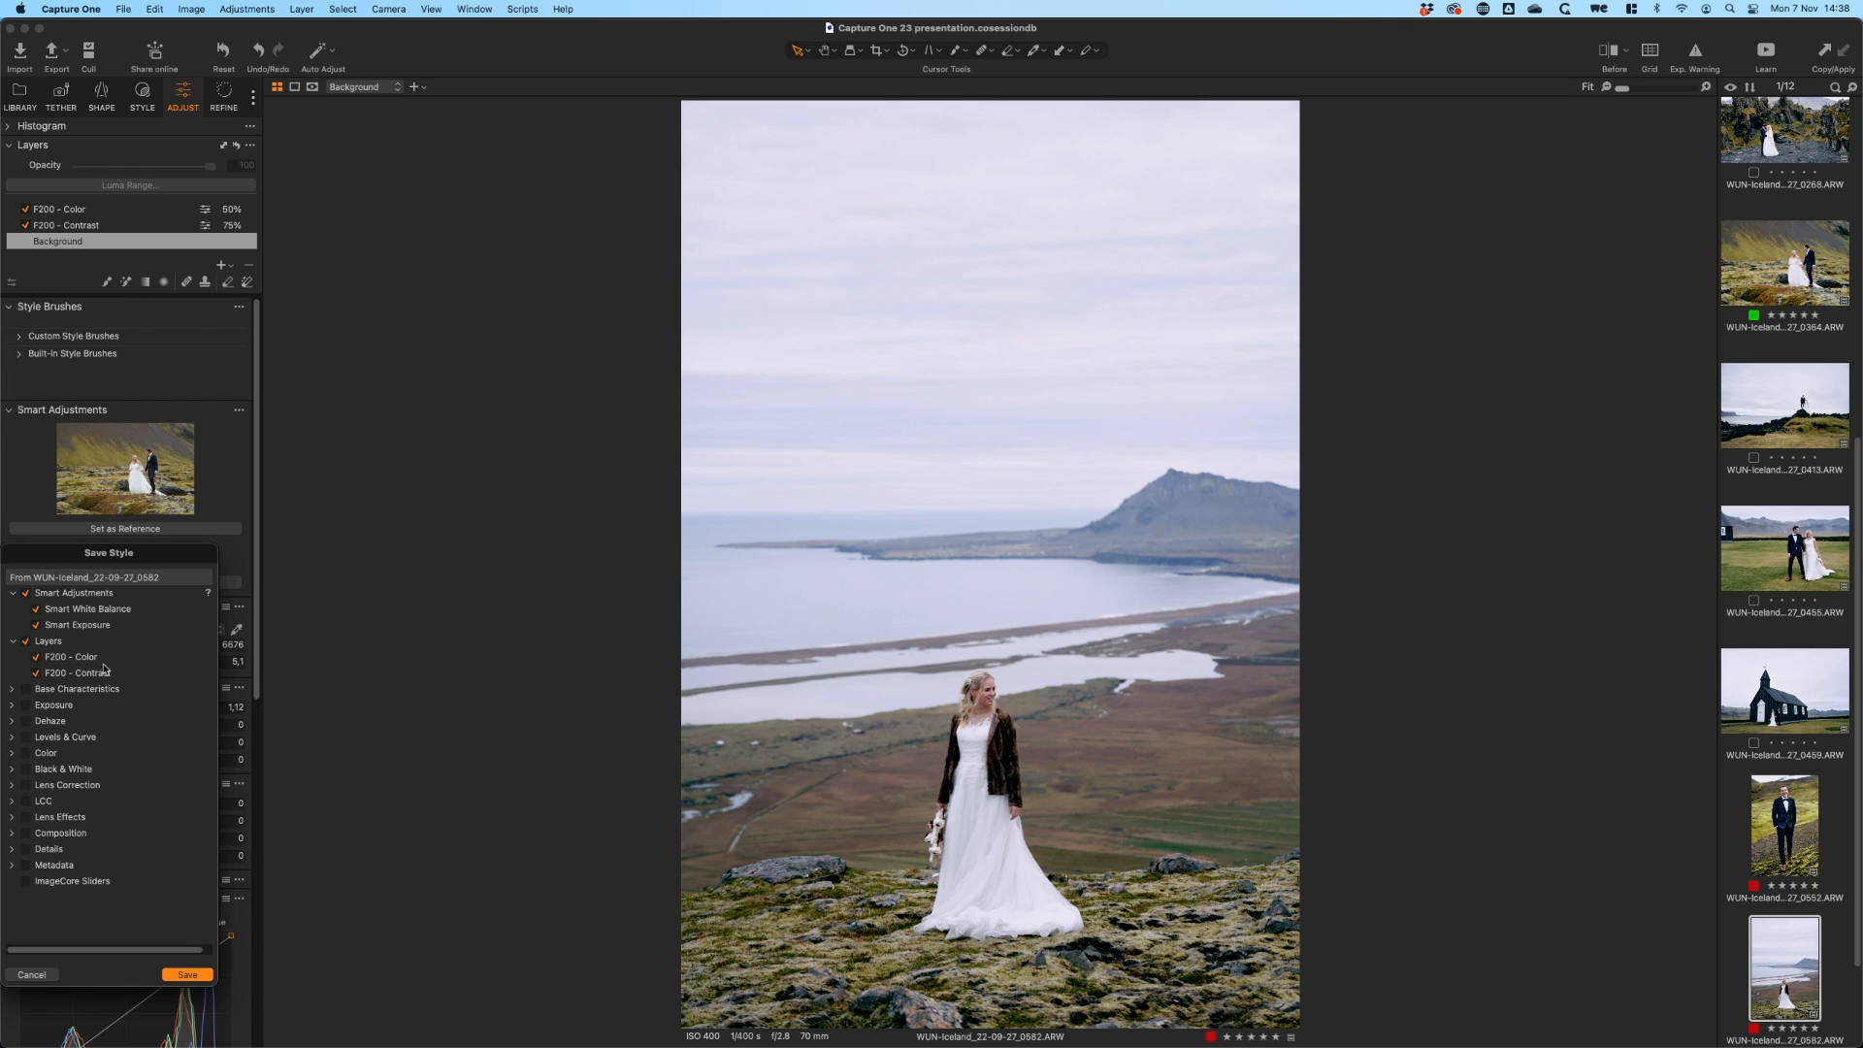
click(40, 977)
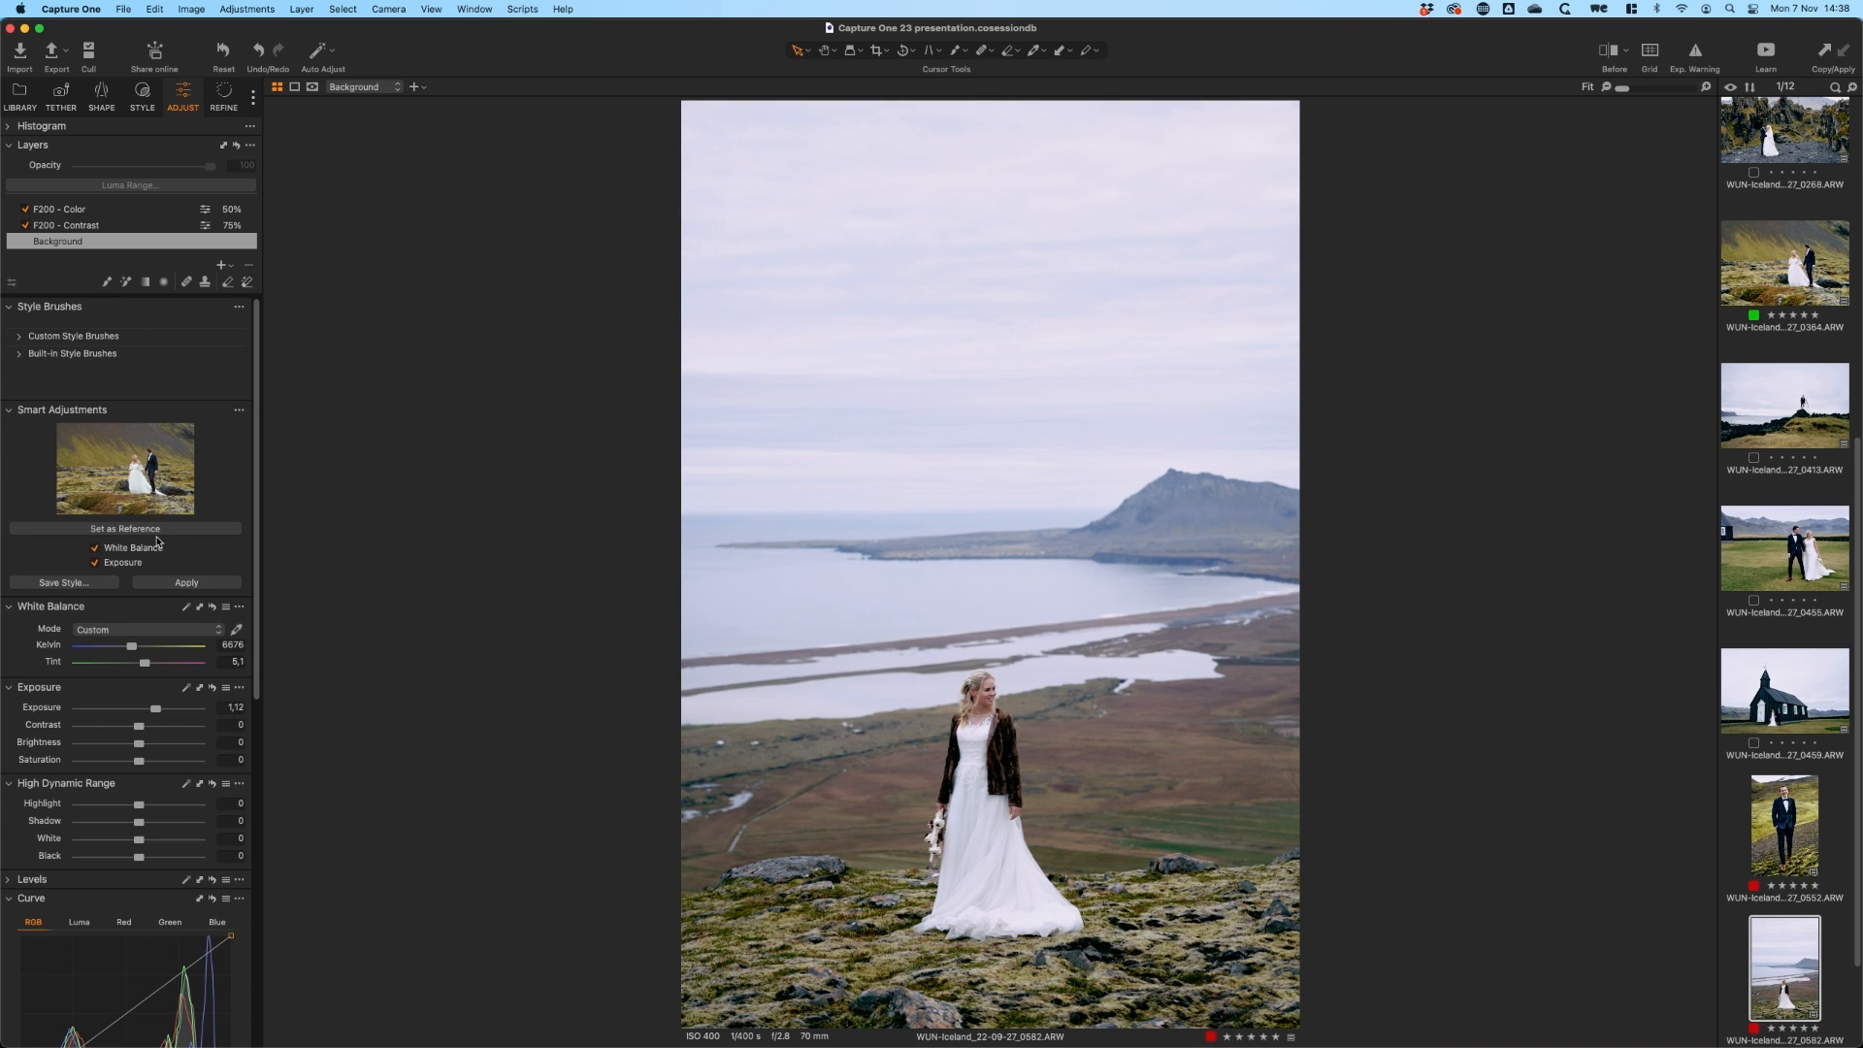
Try lowering the opacity of the F200 - Contrast layer to 52% on photo 0364.
click(121, 212)
click(114, 226)
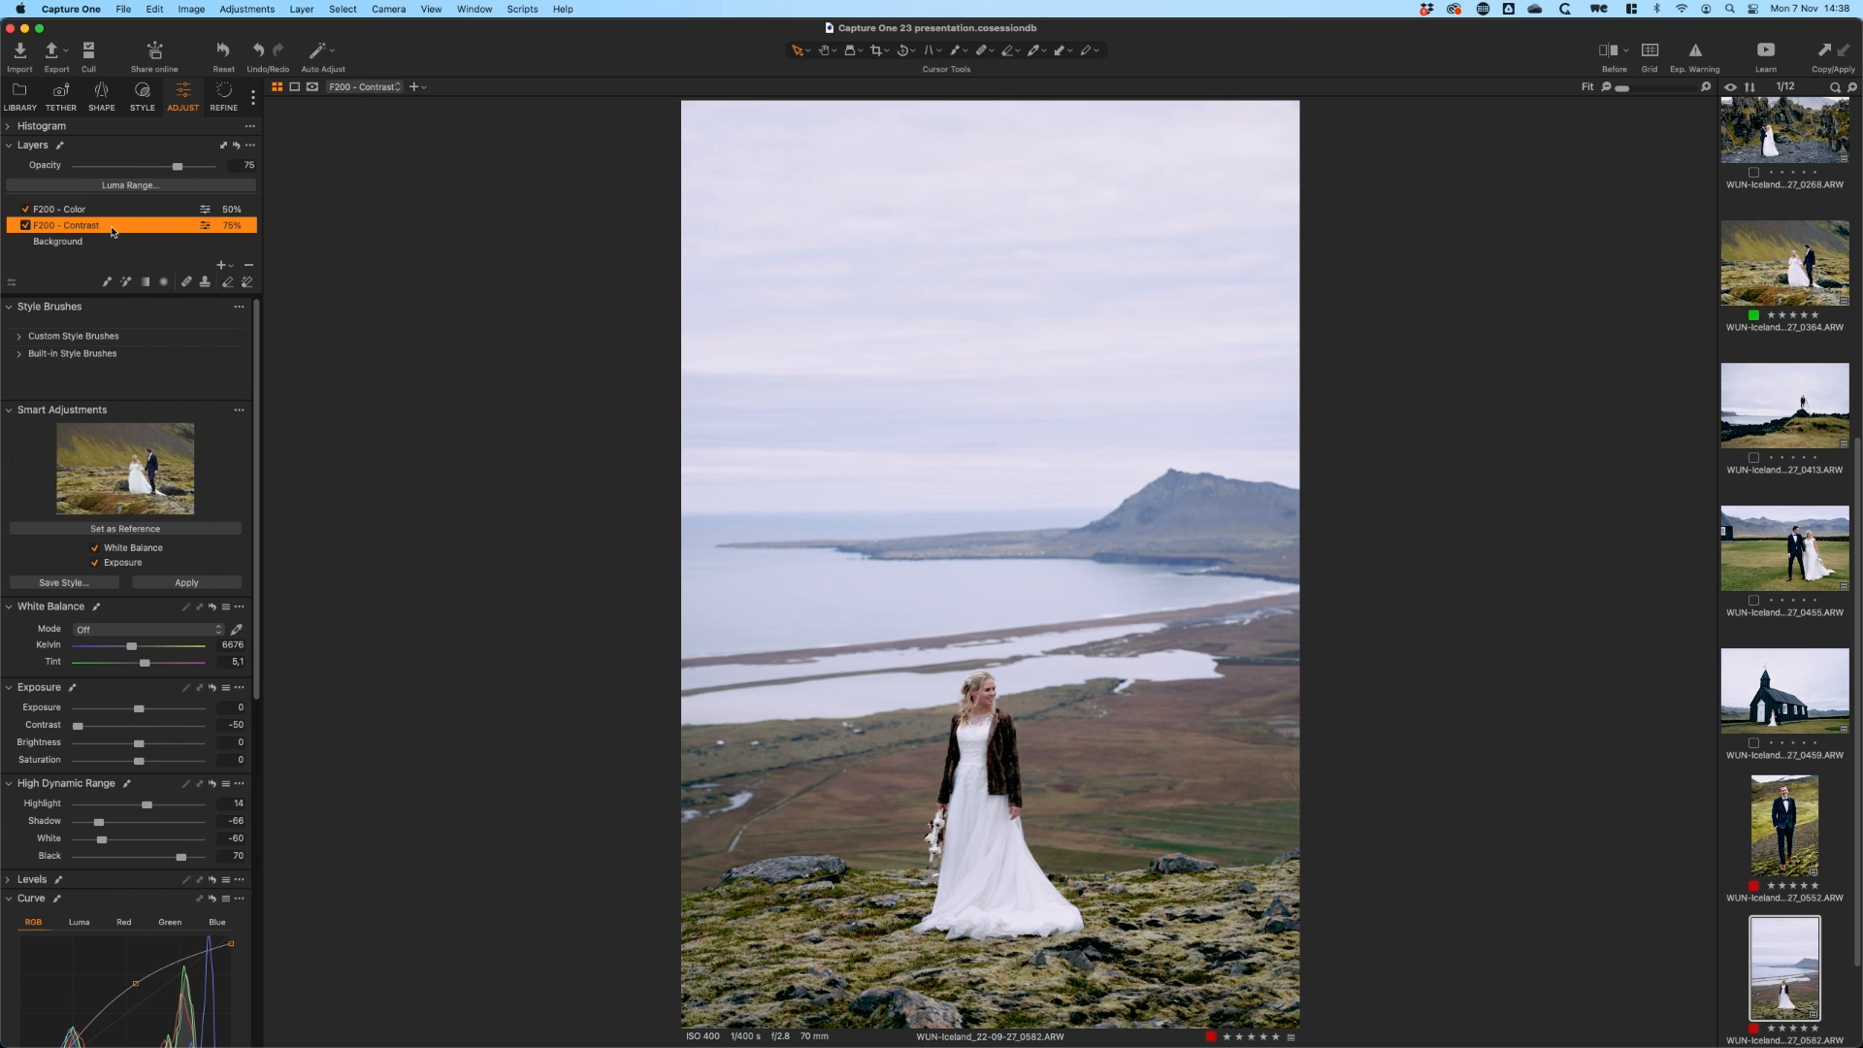
mouse_move(181, 170)
mouse_down()
mouse_move(122, 172)
mouse_move(187, 172)
mouse_up()
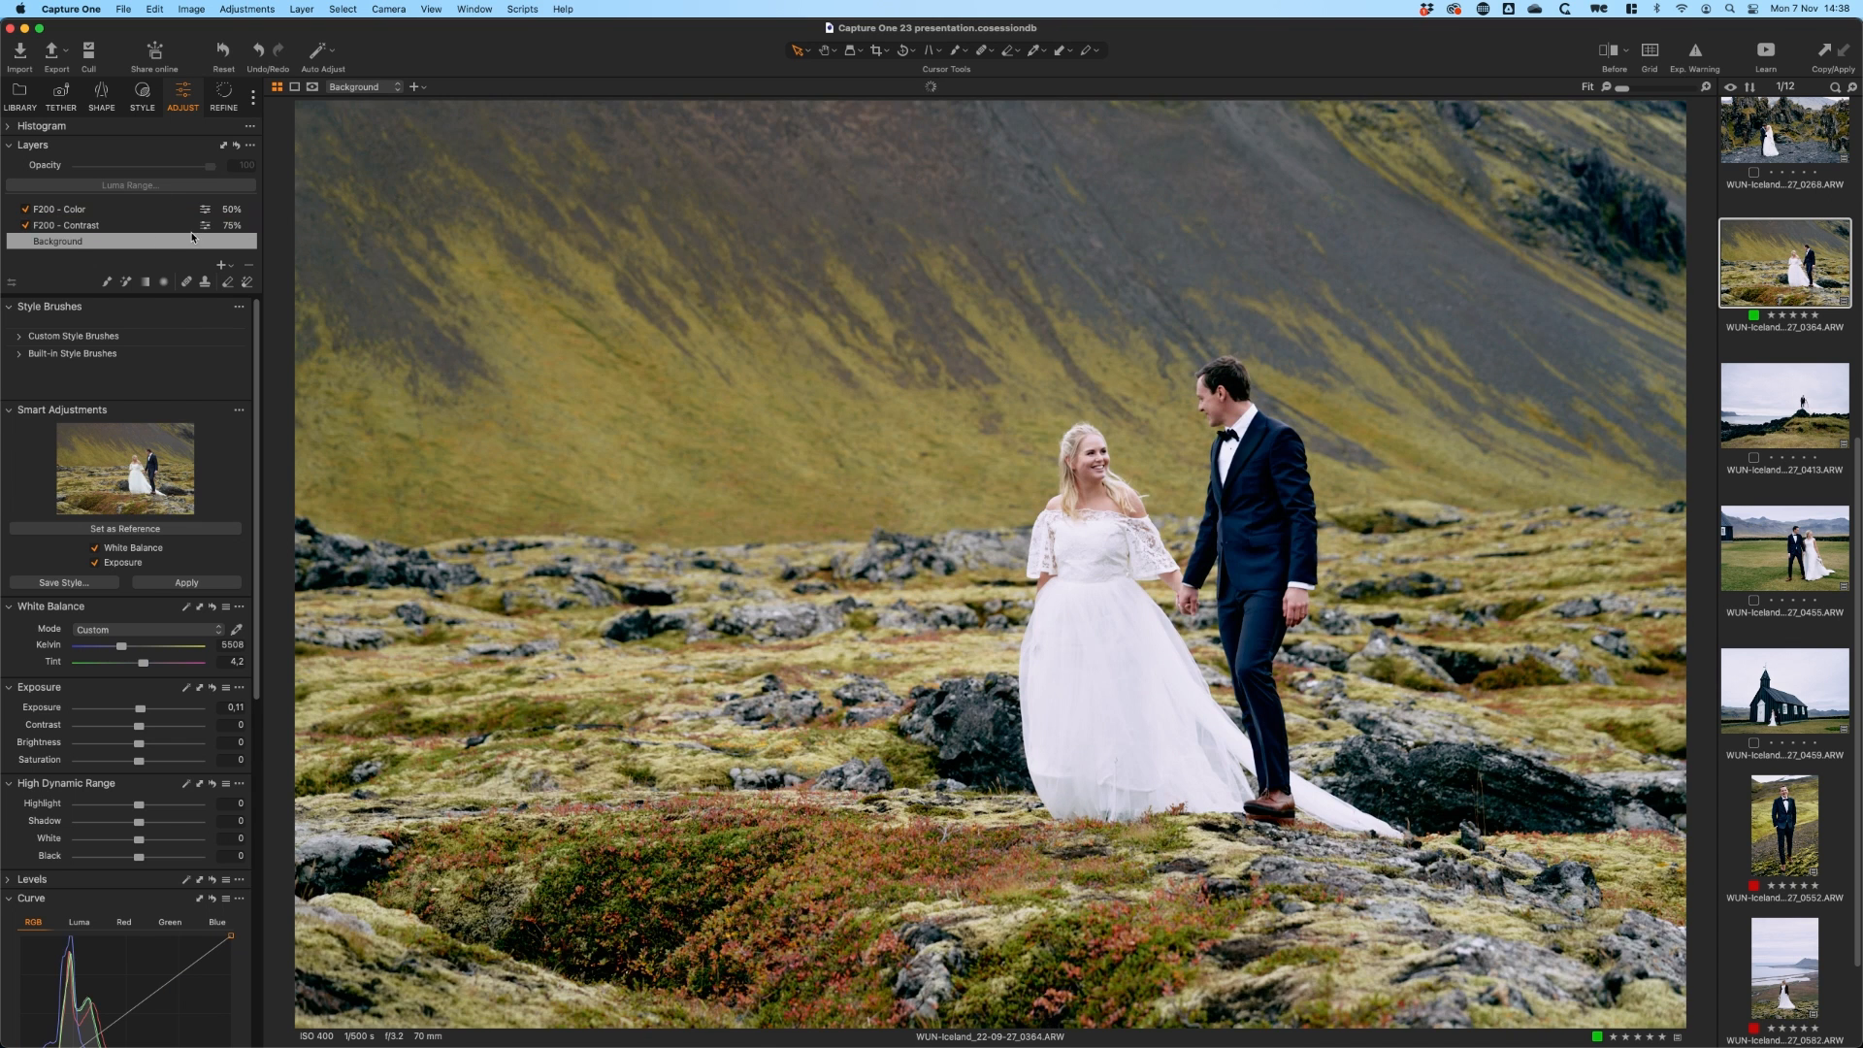
click(185, 225)
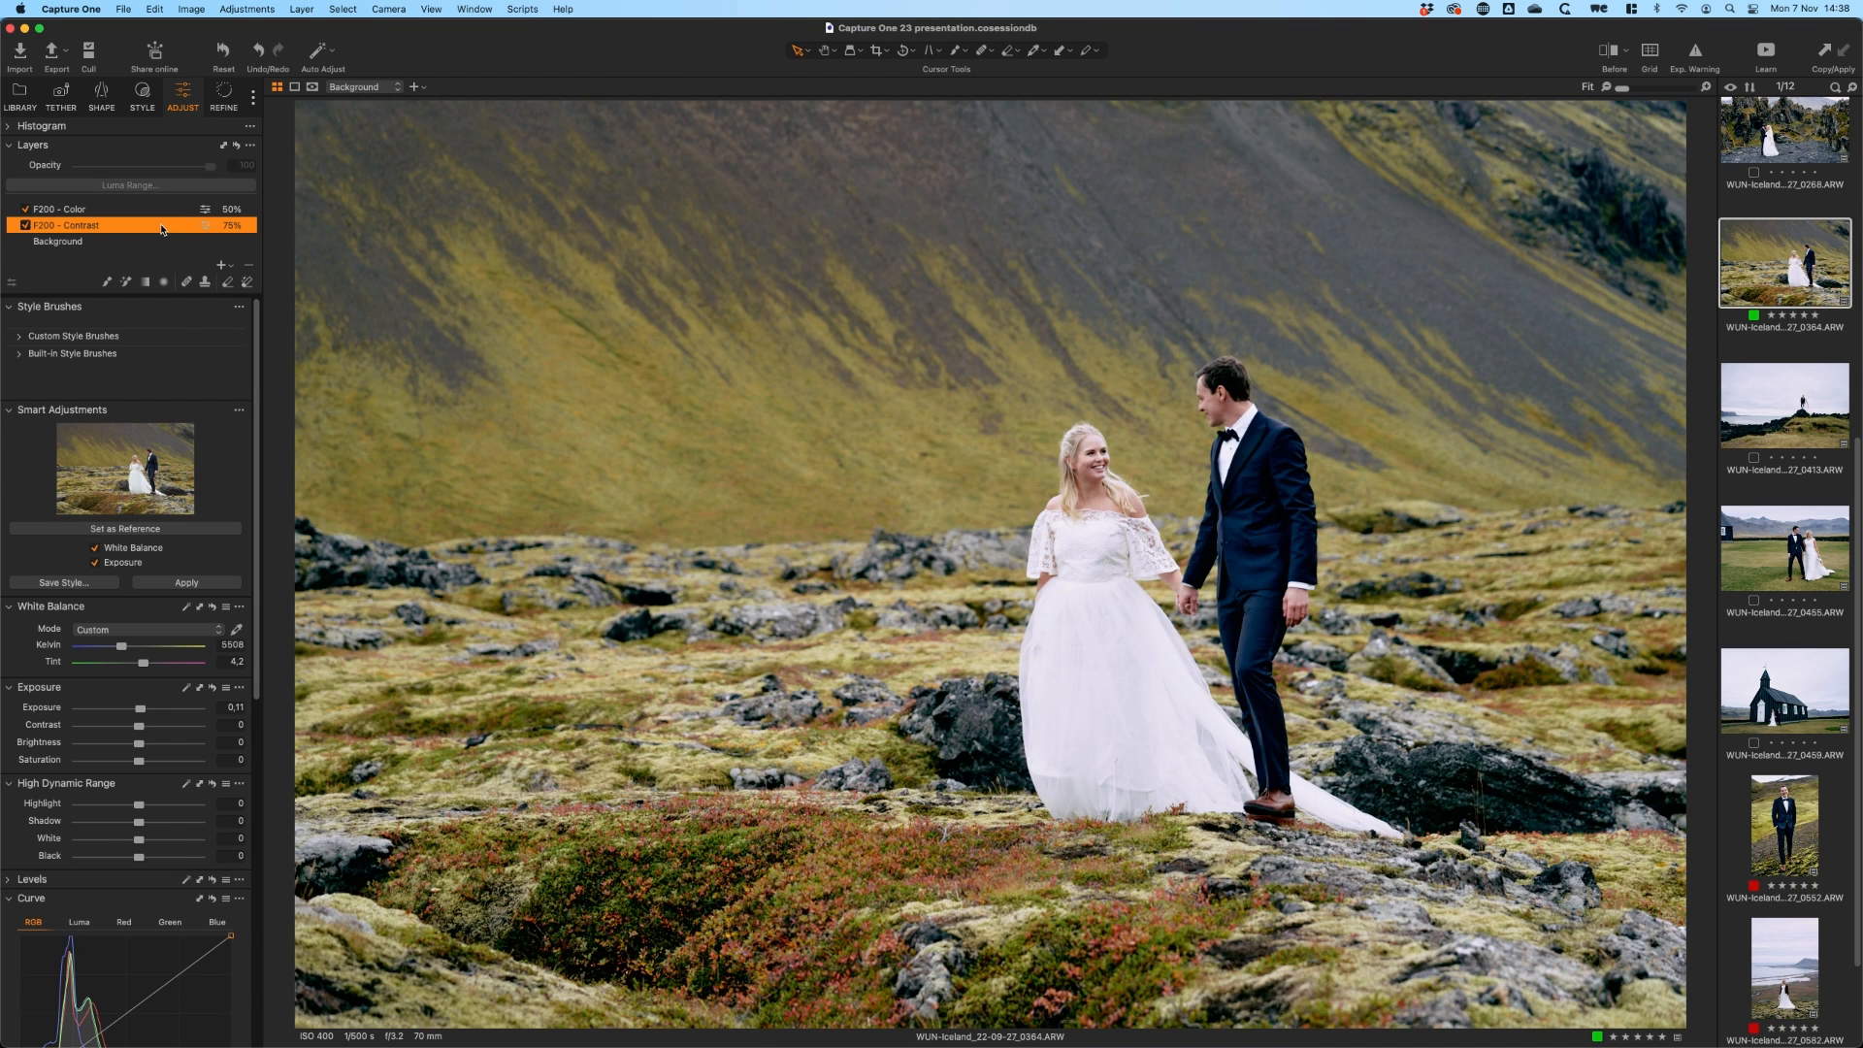
drag(176, 169, 145, 171)
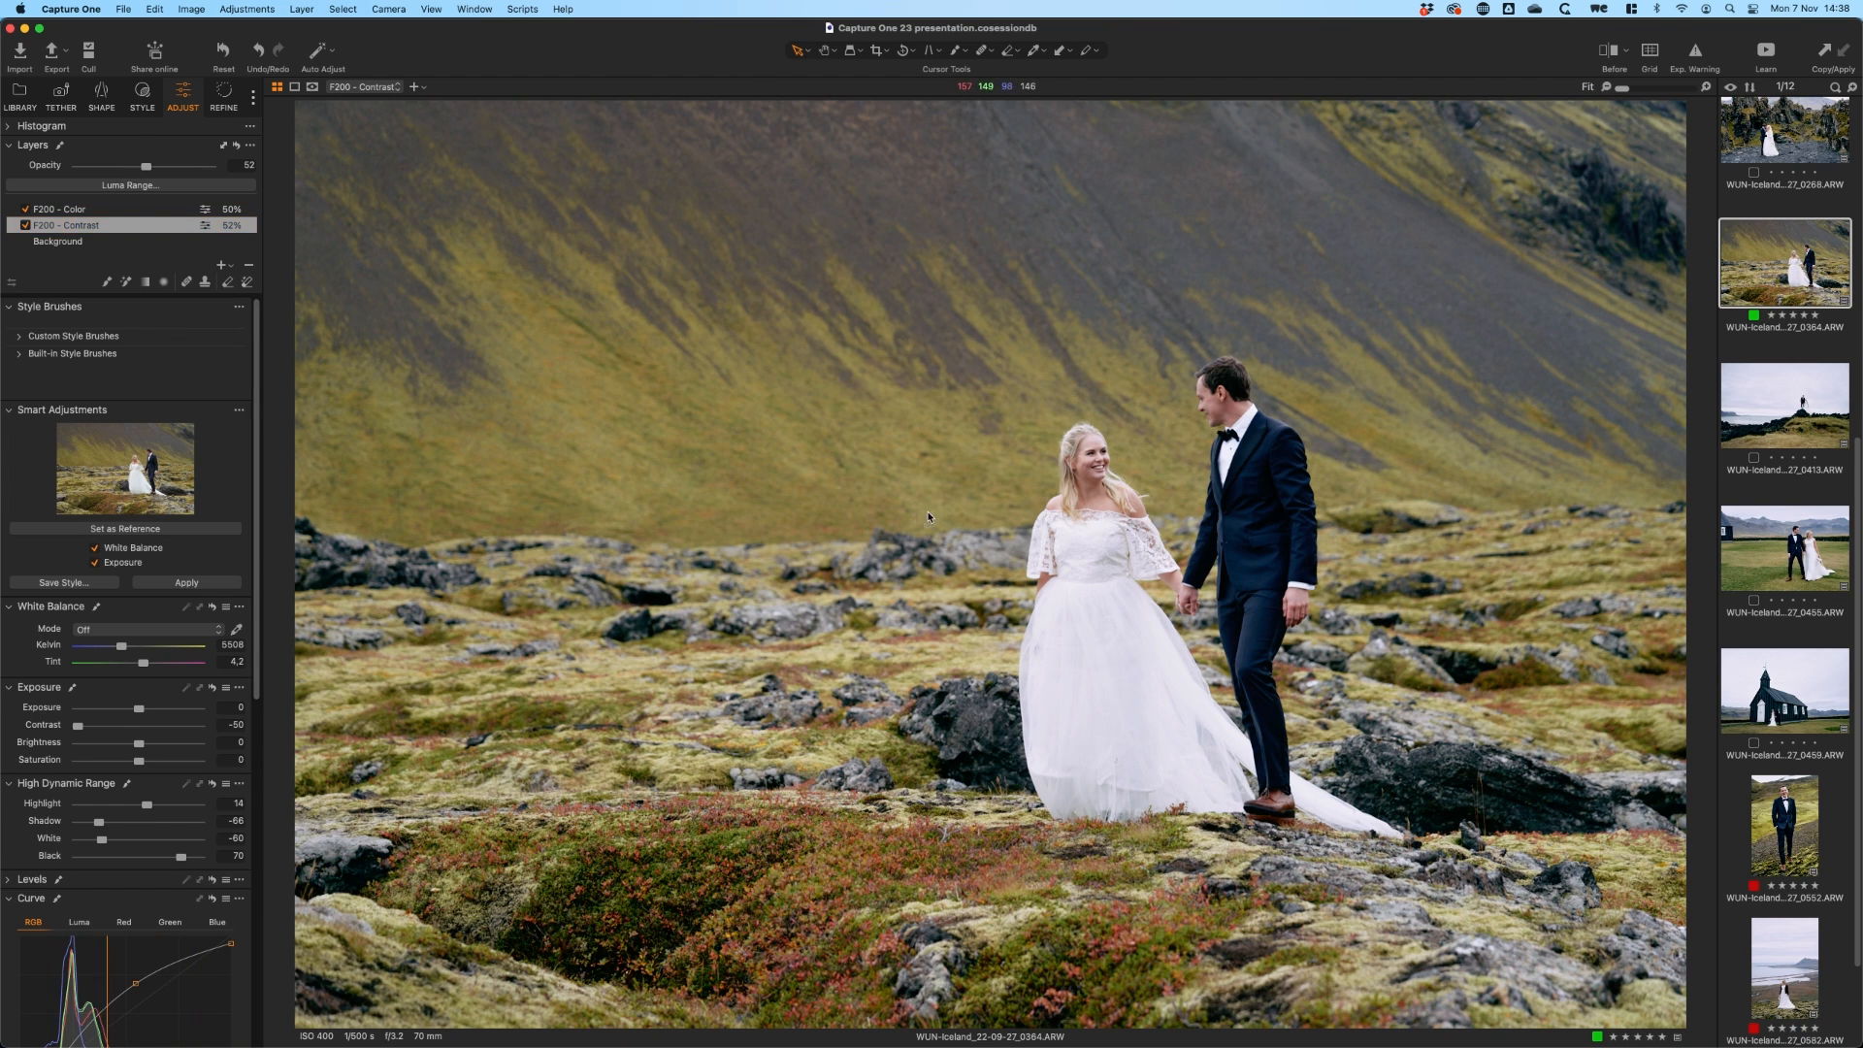
Select all 12 photos and reset all of their adjustments.
key(super+a)
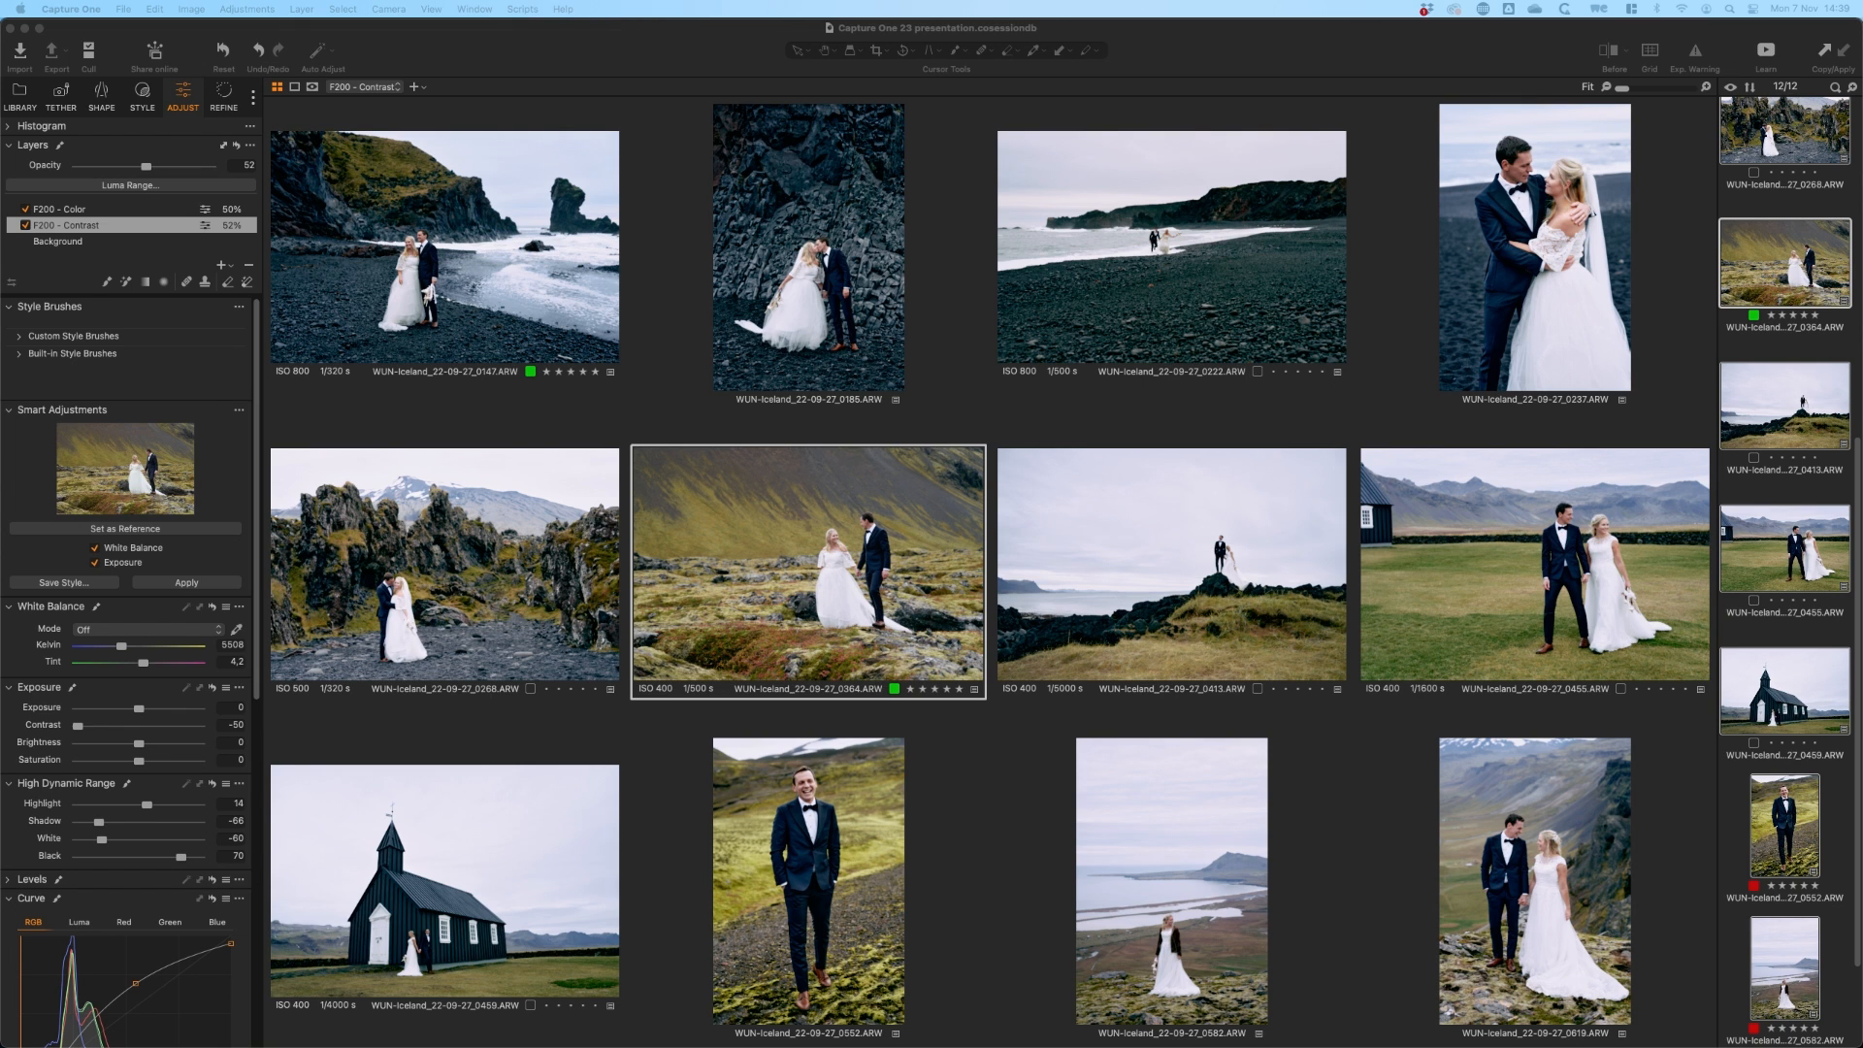
click(620, 38)
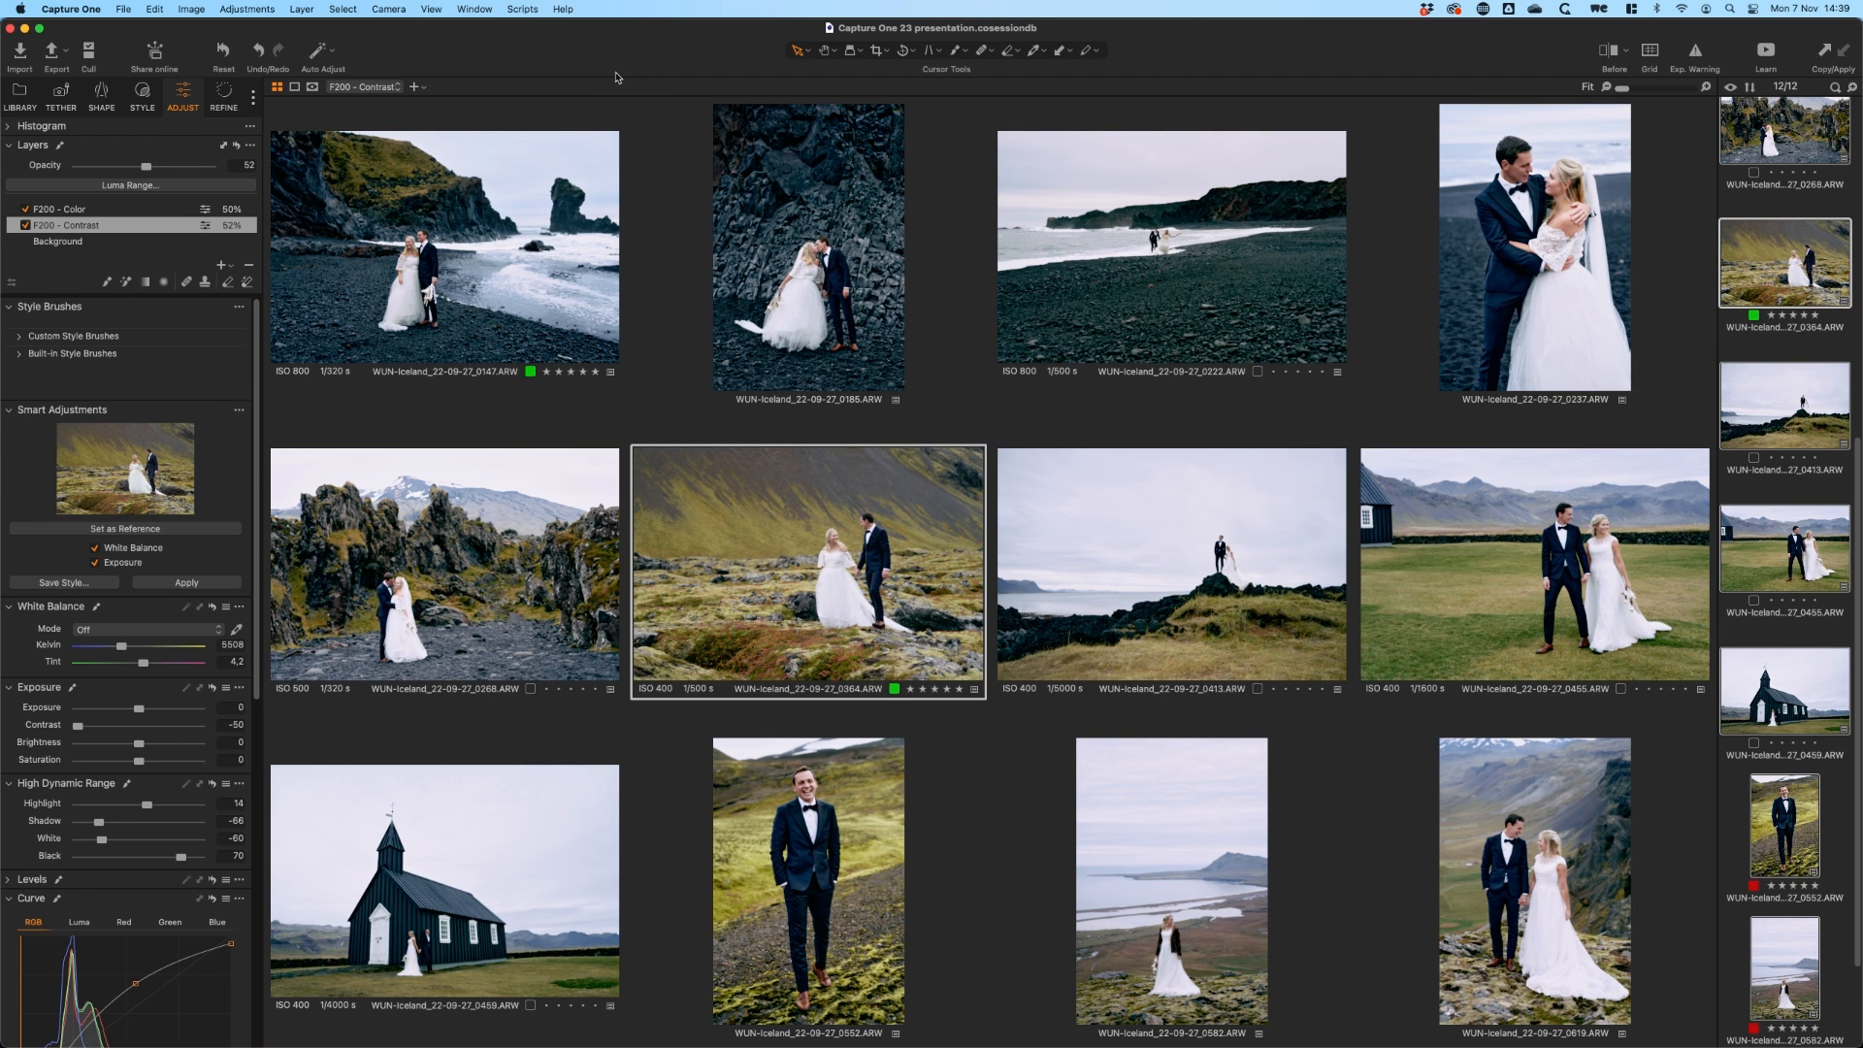
click(229, 53)
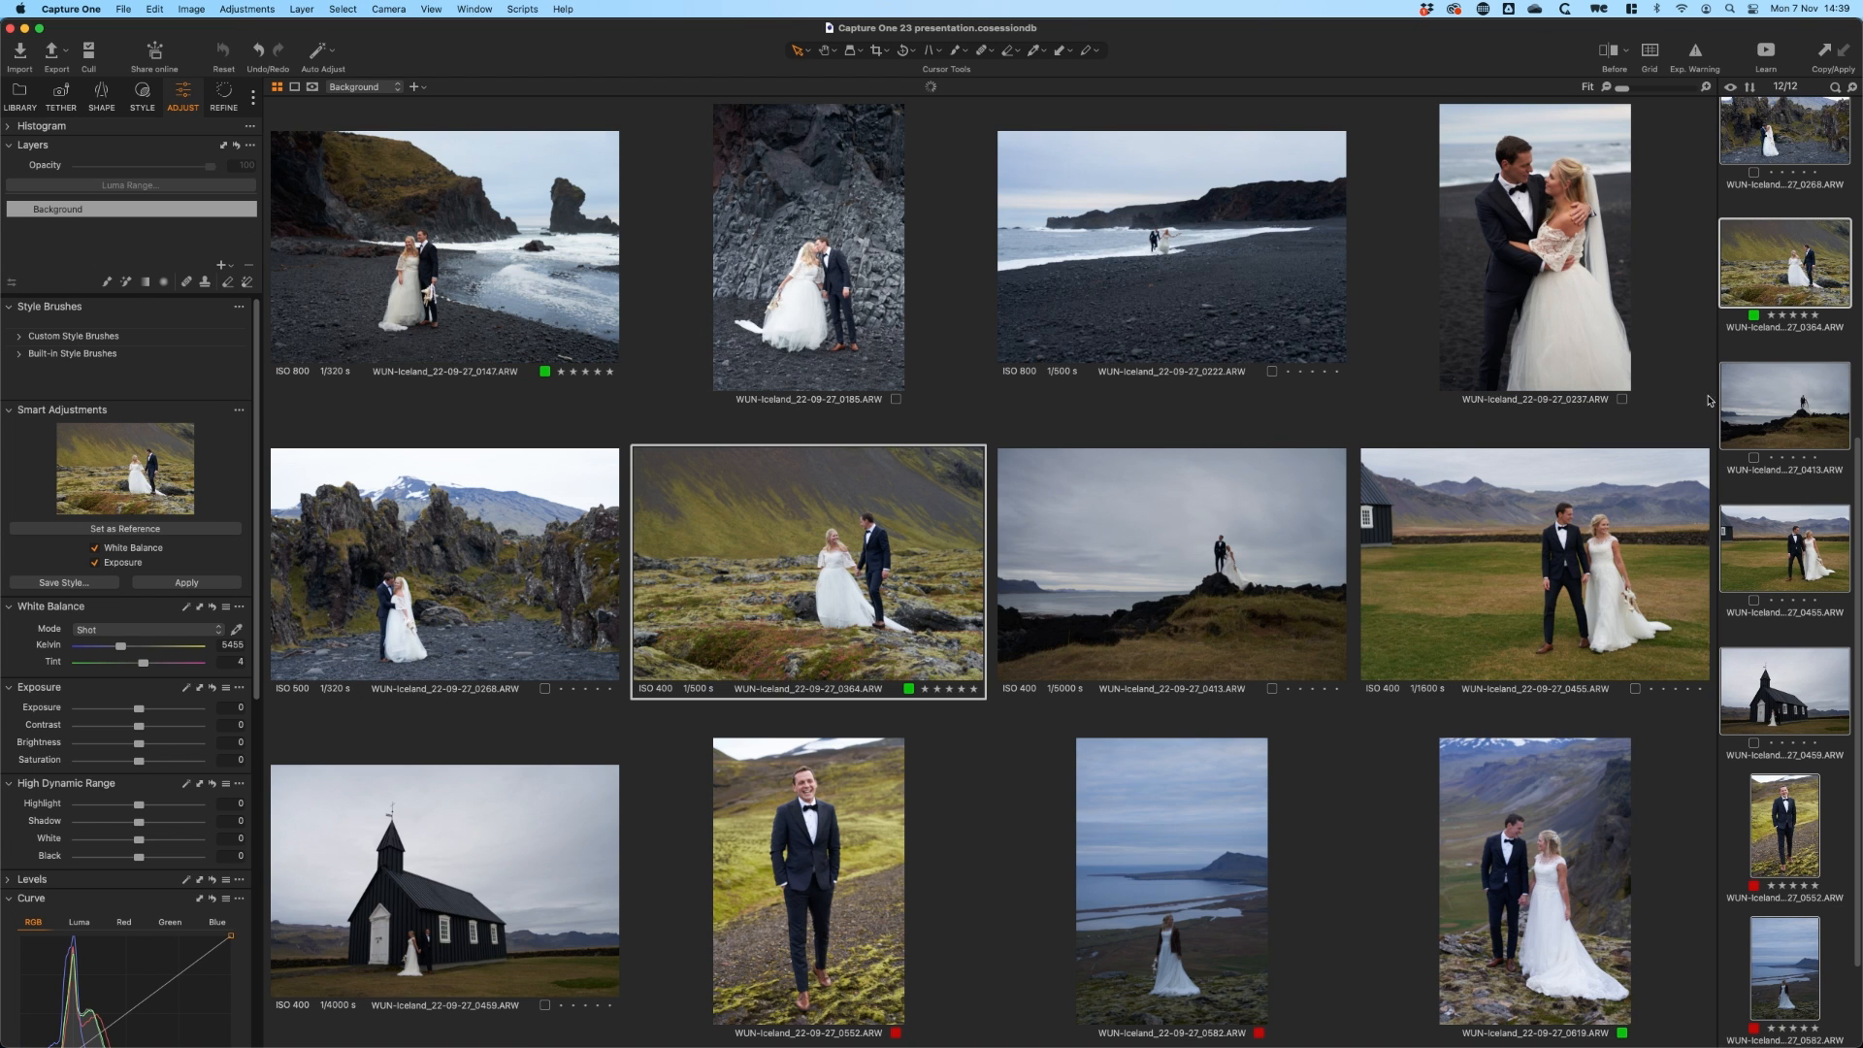
Open photo 0364, set its Exposure to 0.19 and warm its white balance to 6069 K with Tint 2.5.
click(1774, 335)
click(1723, 275)
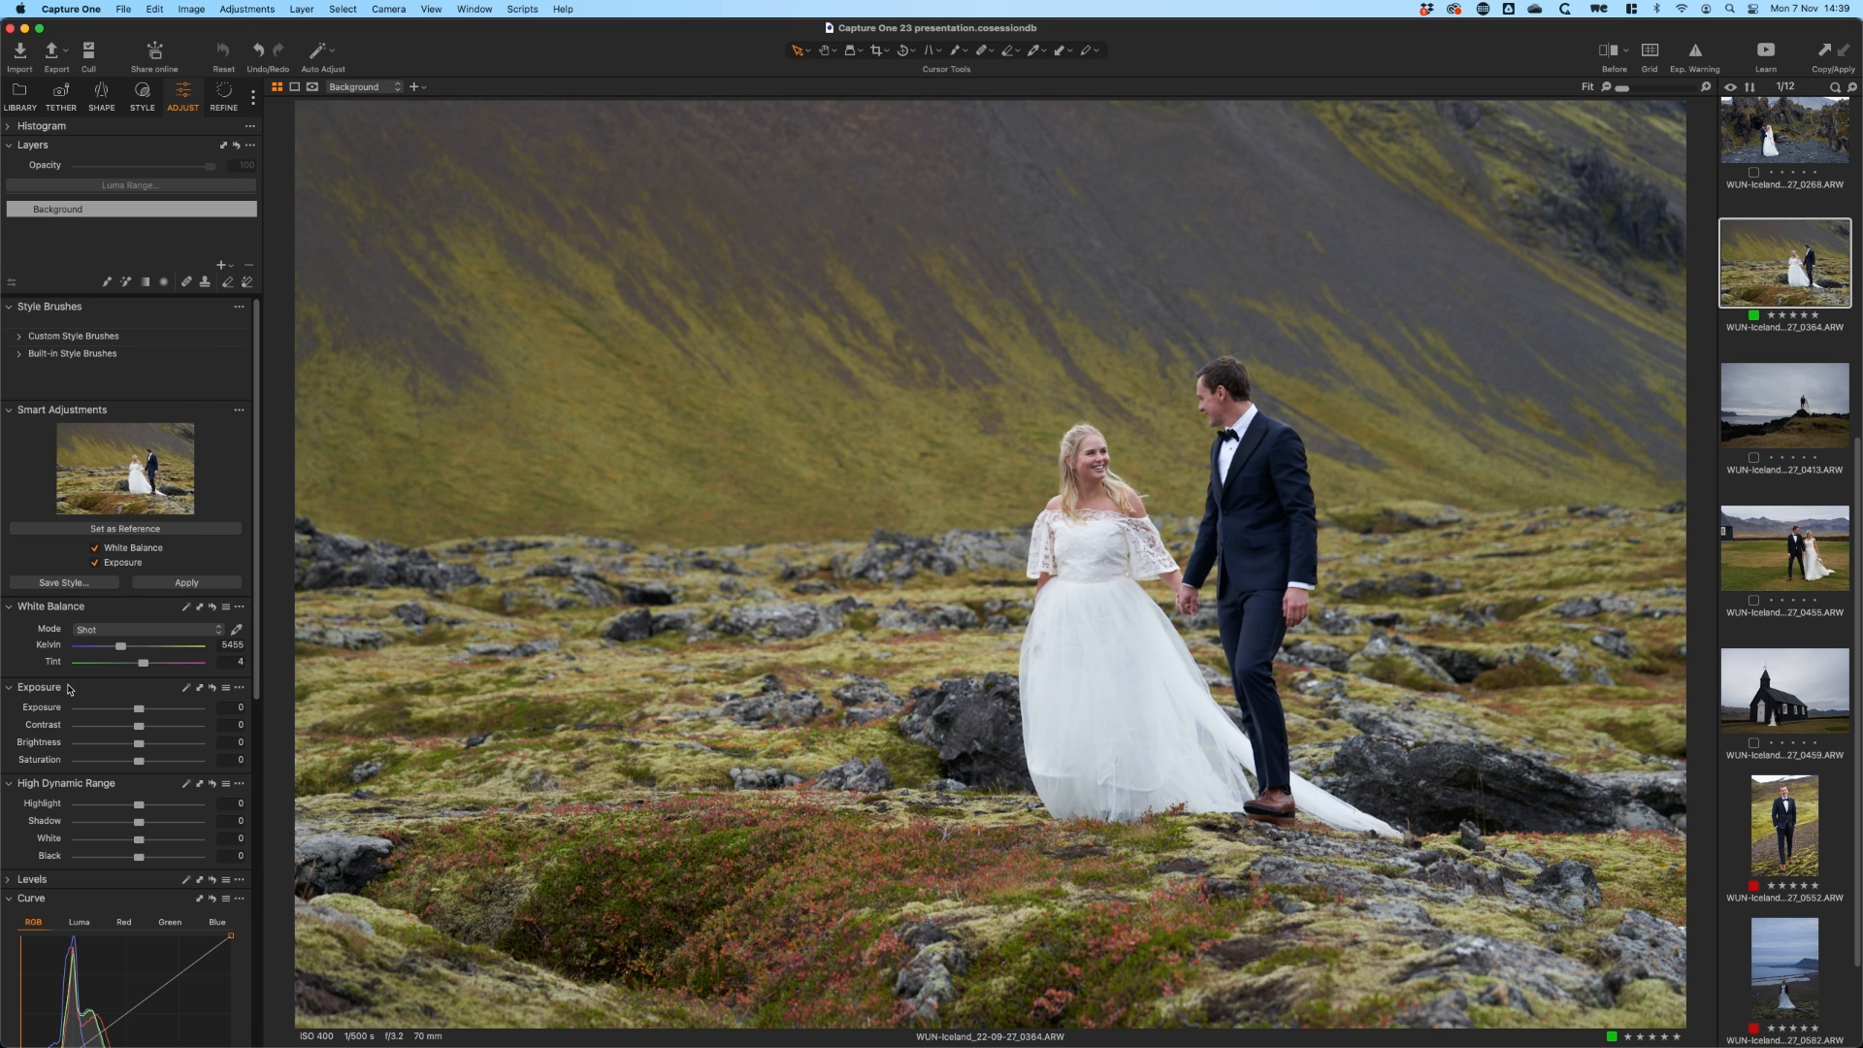
drag(137, 709, 136, 709)
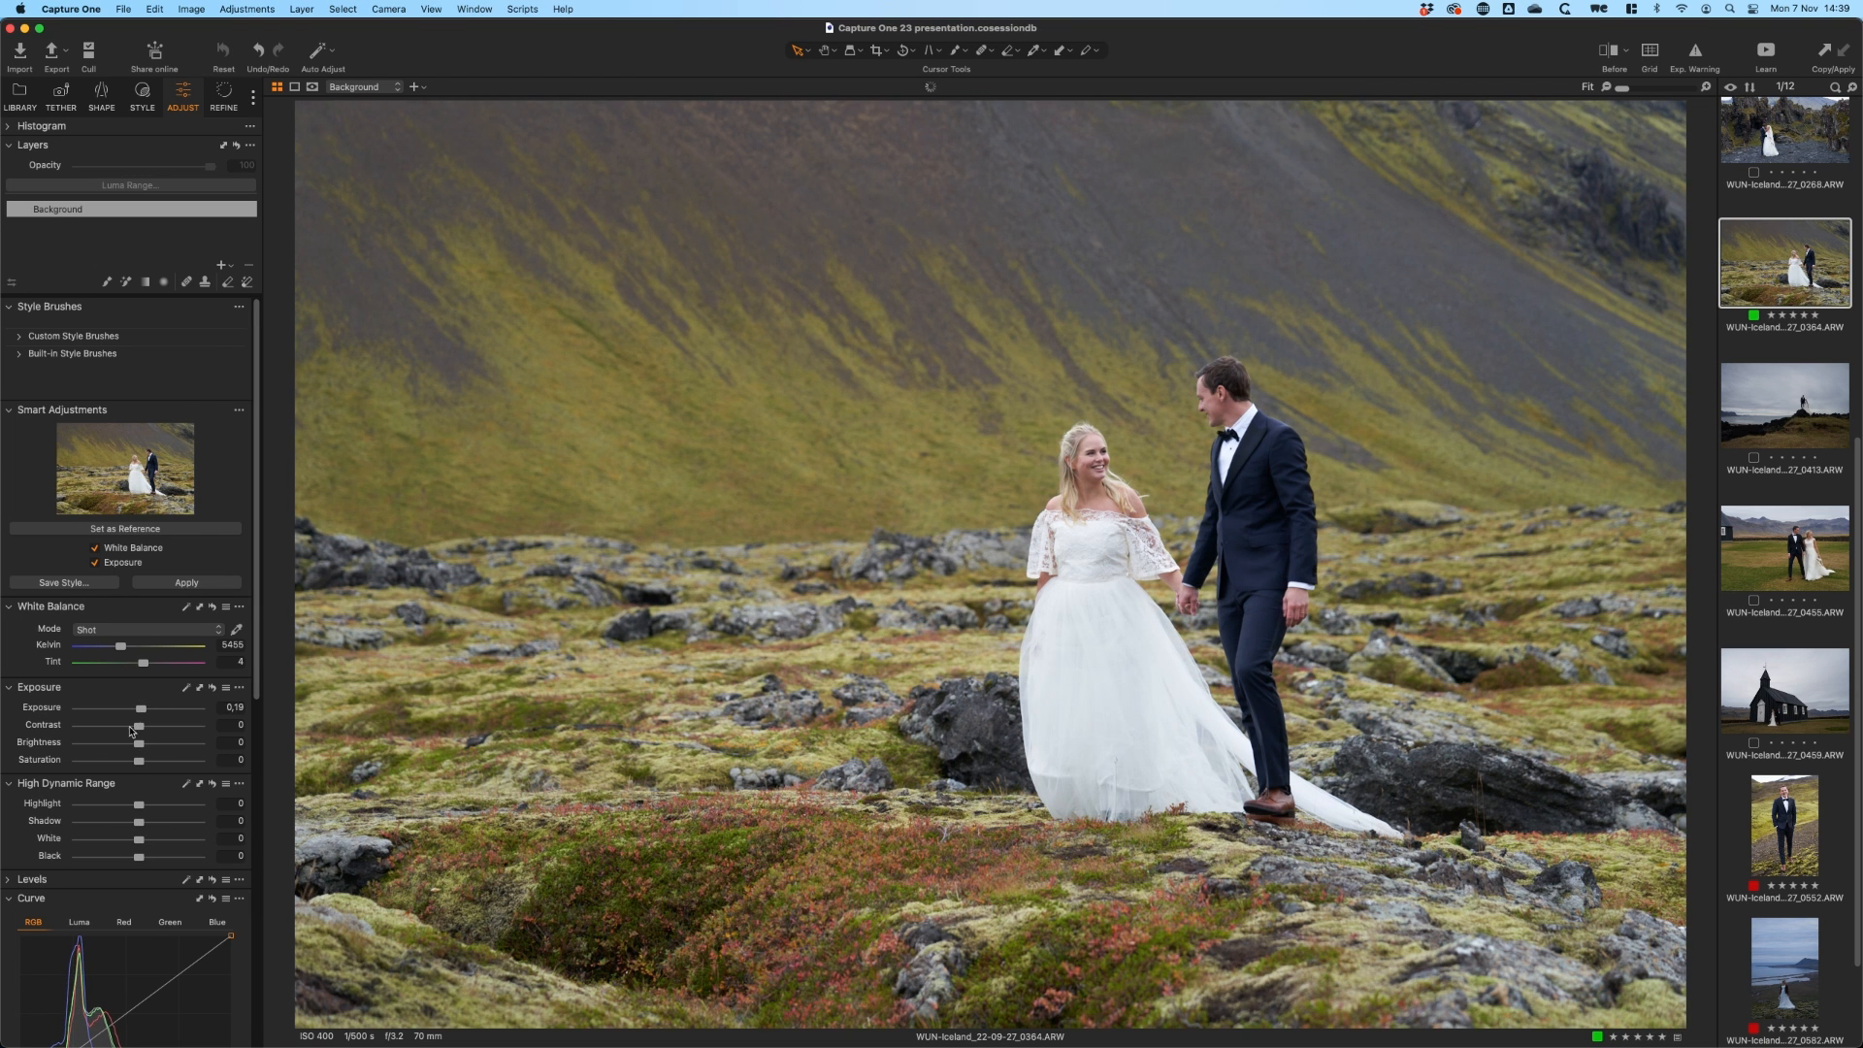
mouse_move(121, 646)
mouse_down()
mouse_move(143, 663)
mouse_move(125, 647)
mouse_up()
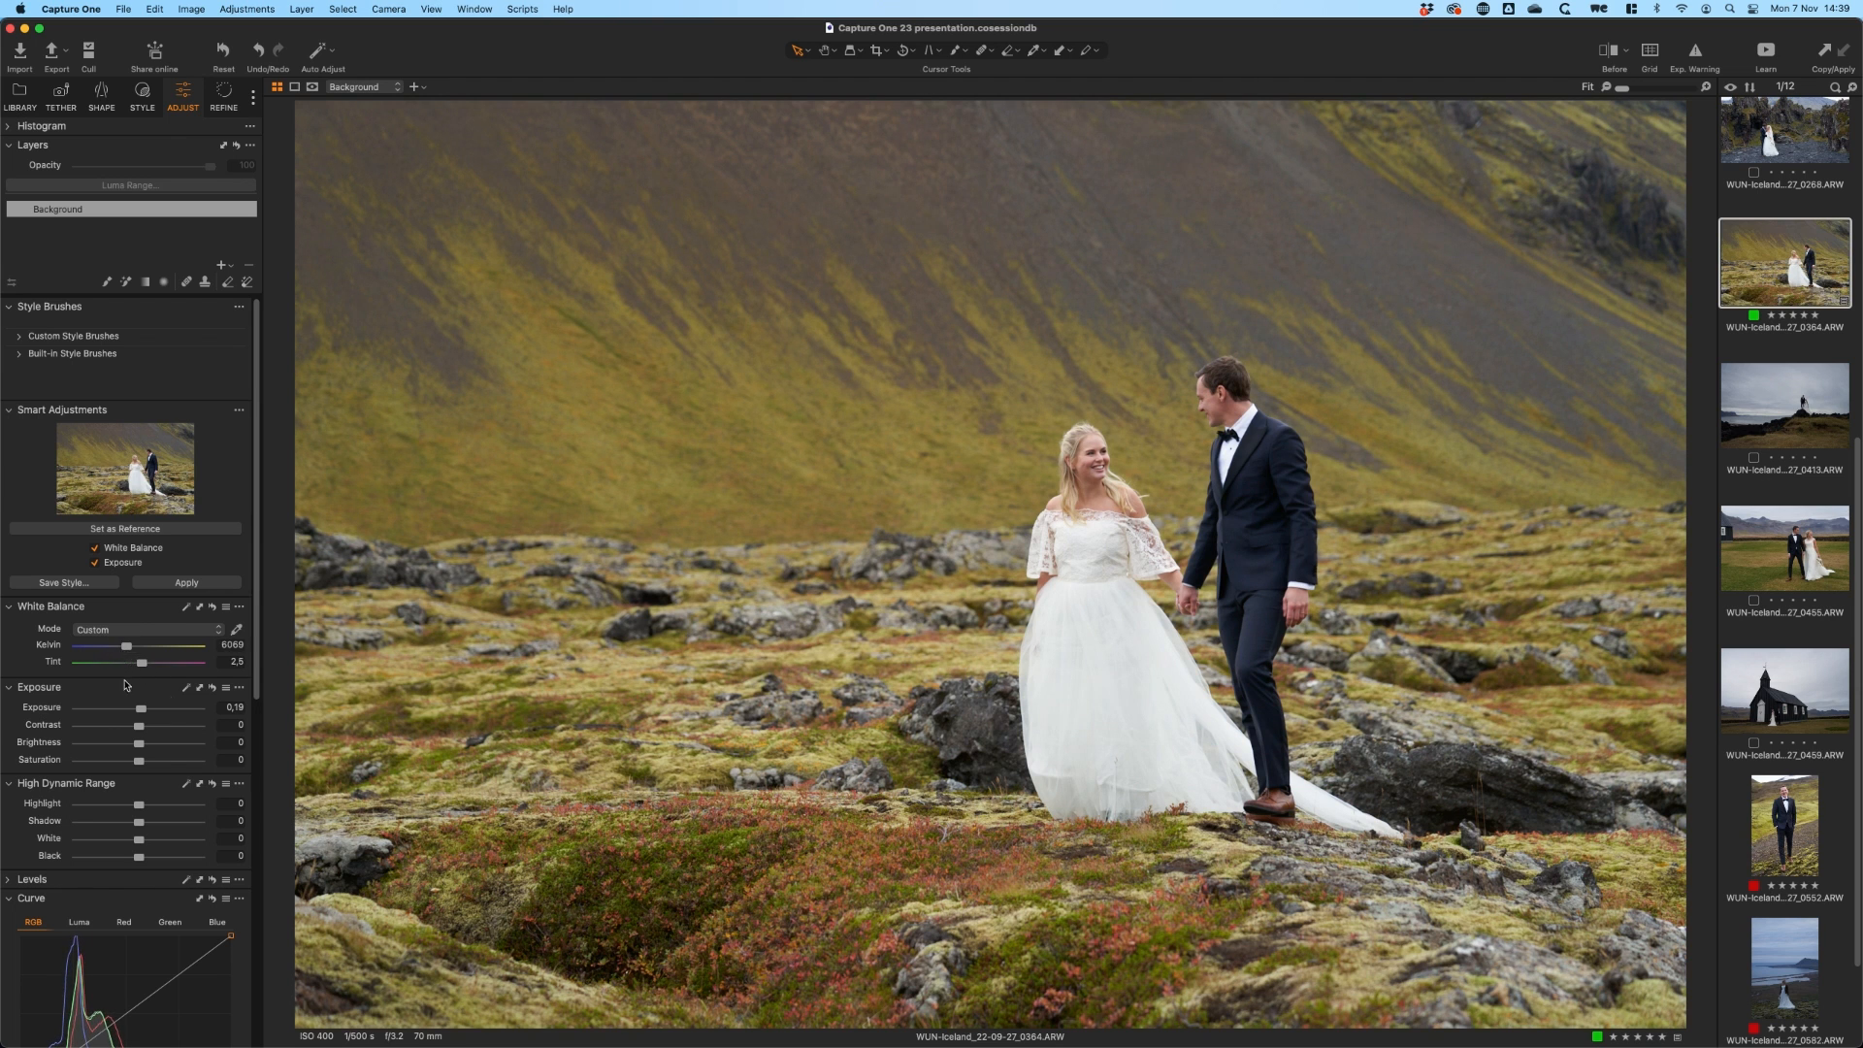
Raise photo 0364's Exposure to 0.29 and set the photo as the Smart Adjustments reference.
click(239, 709)
key(Up)
key(Return)
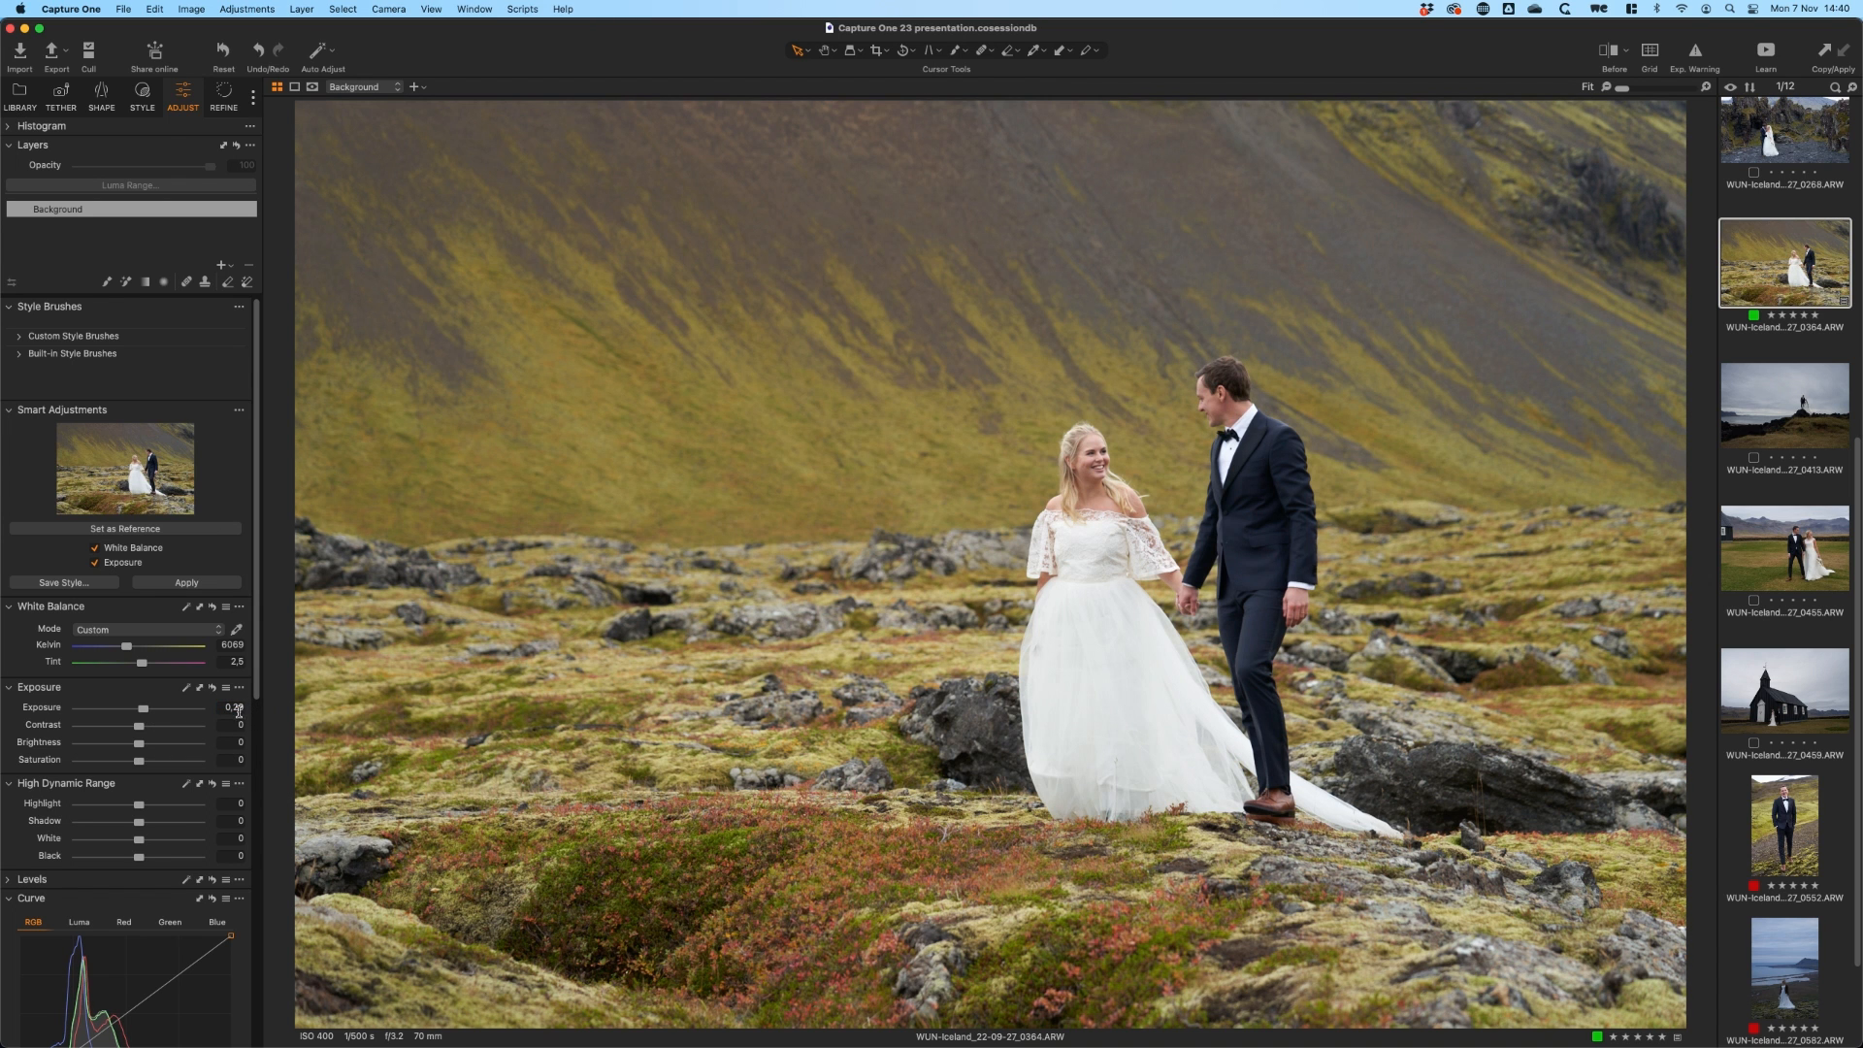
click(129, 532)
Add a new filled adjustment layer to photo 0364 and name it Contrast.
click(222, 267)
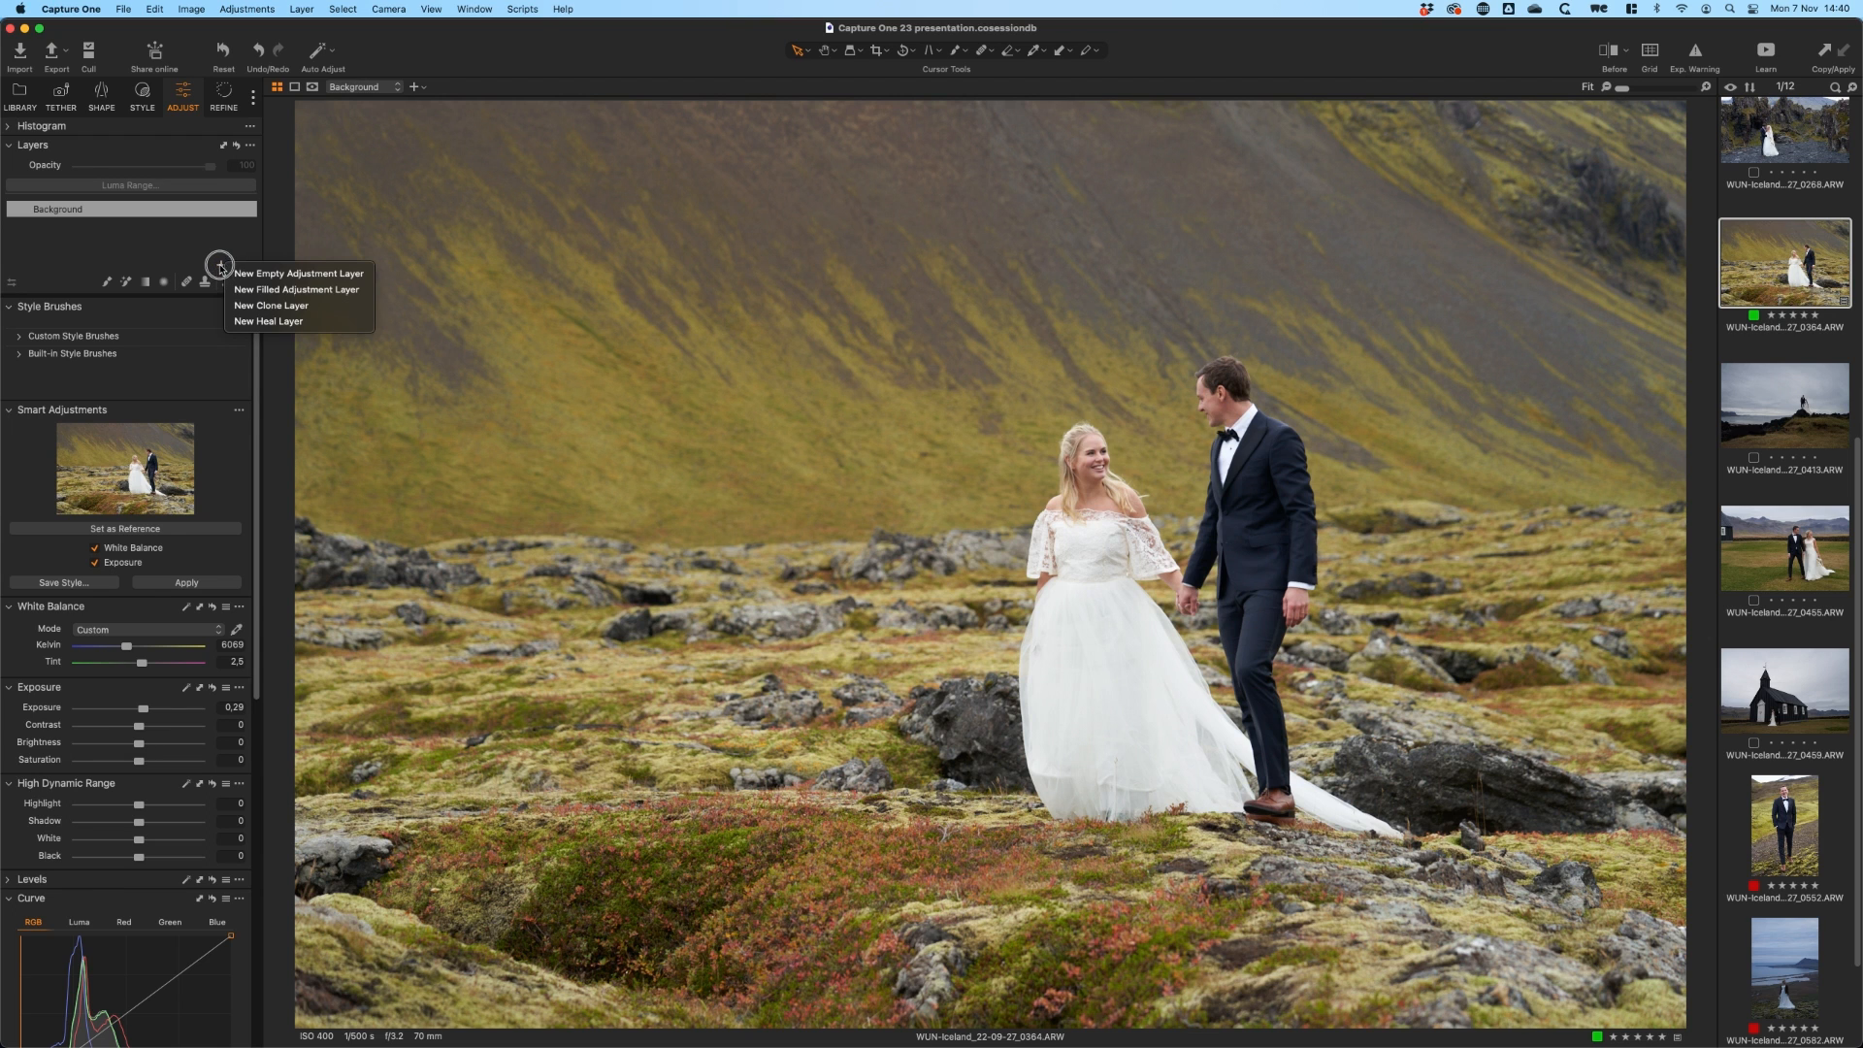
click(325, 290)
double_click(85, 210)
text(Background)
key(super+a)
text(Contra)
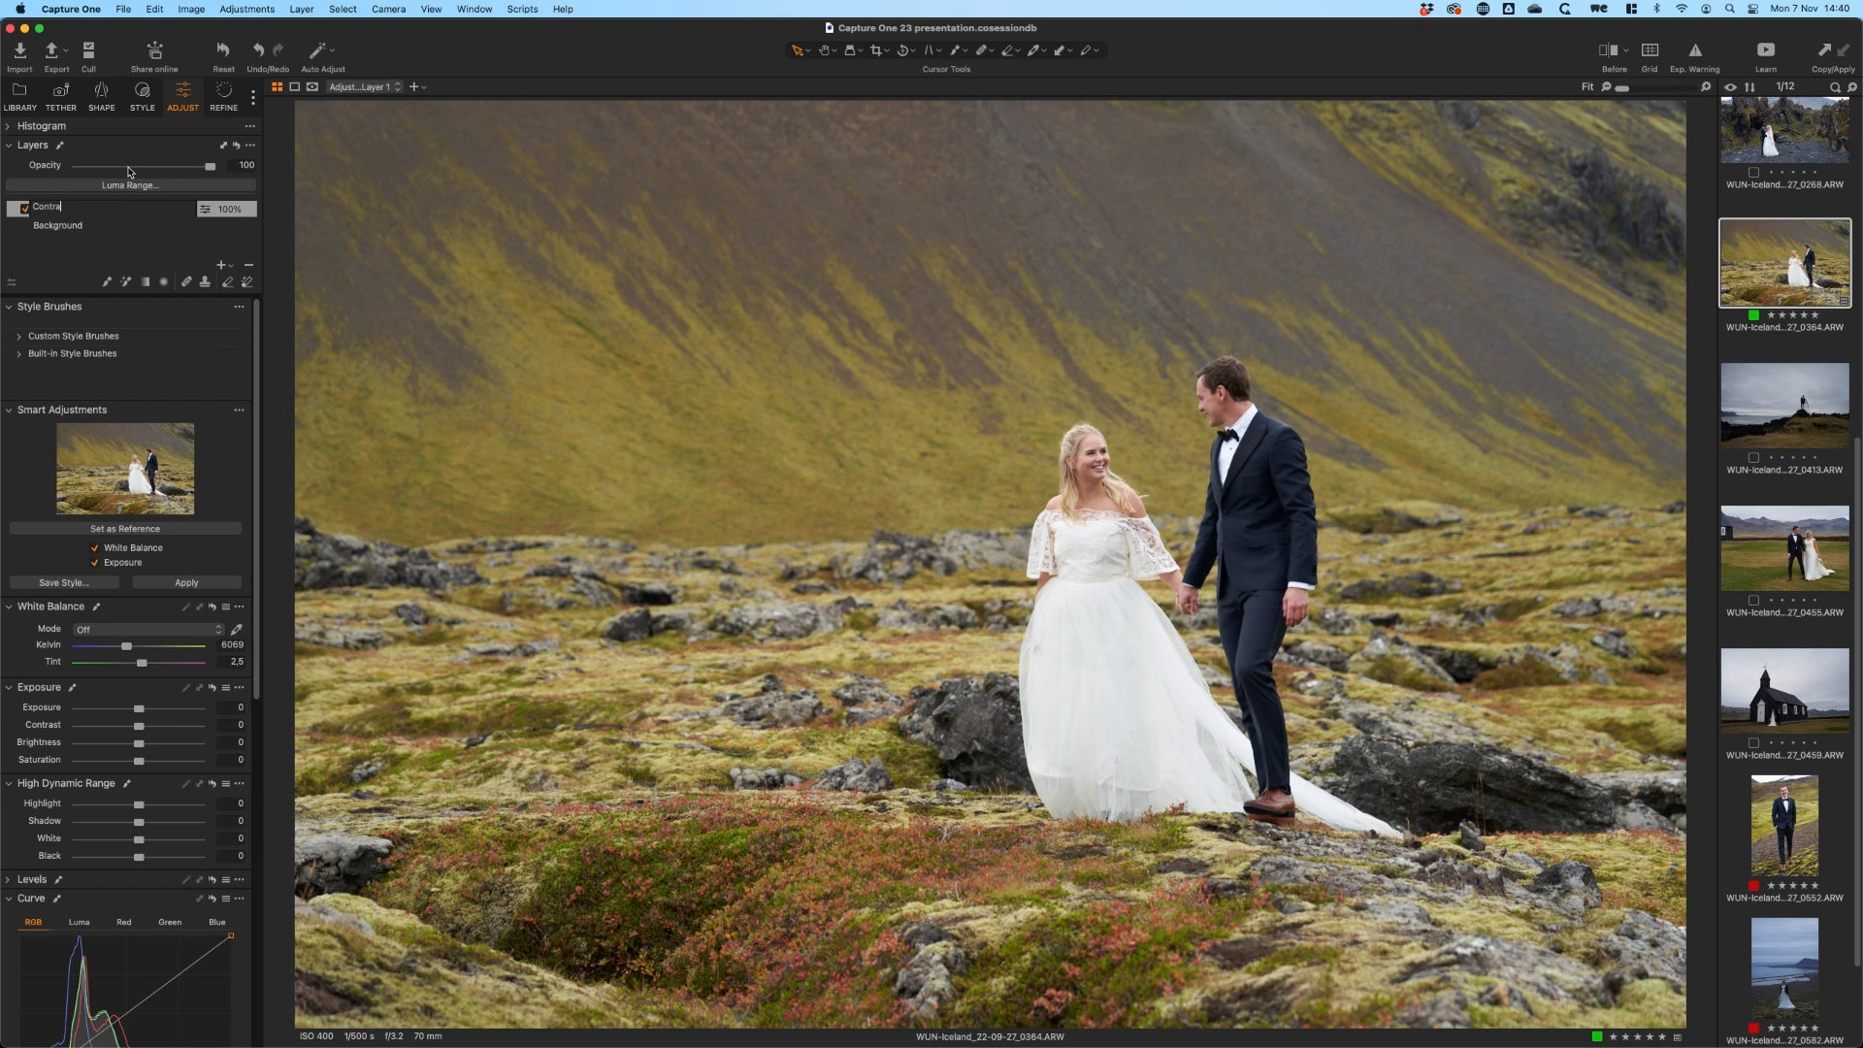
text(st)
key(Return)
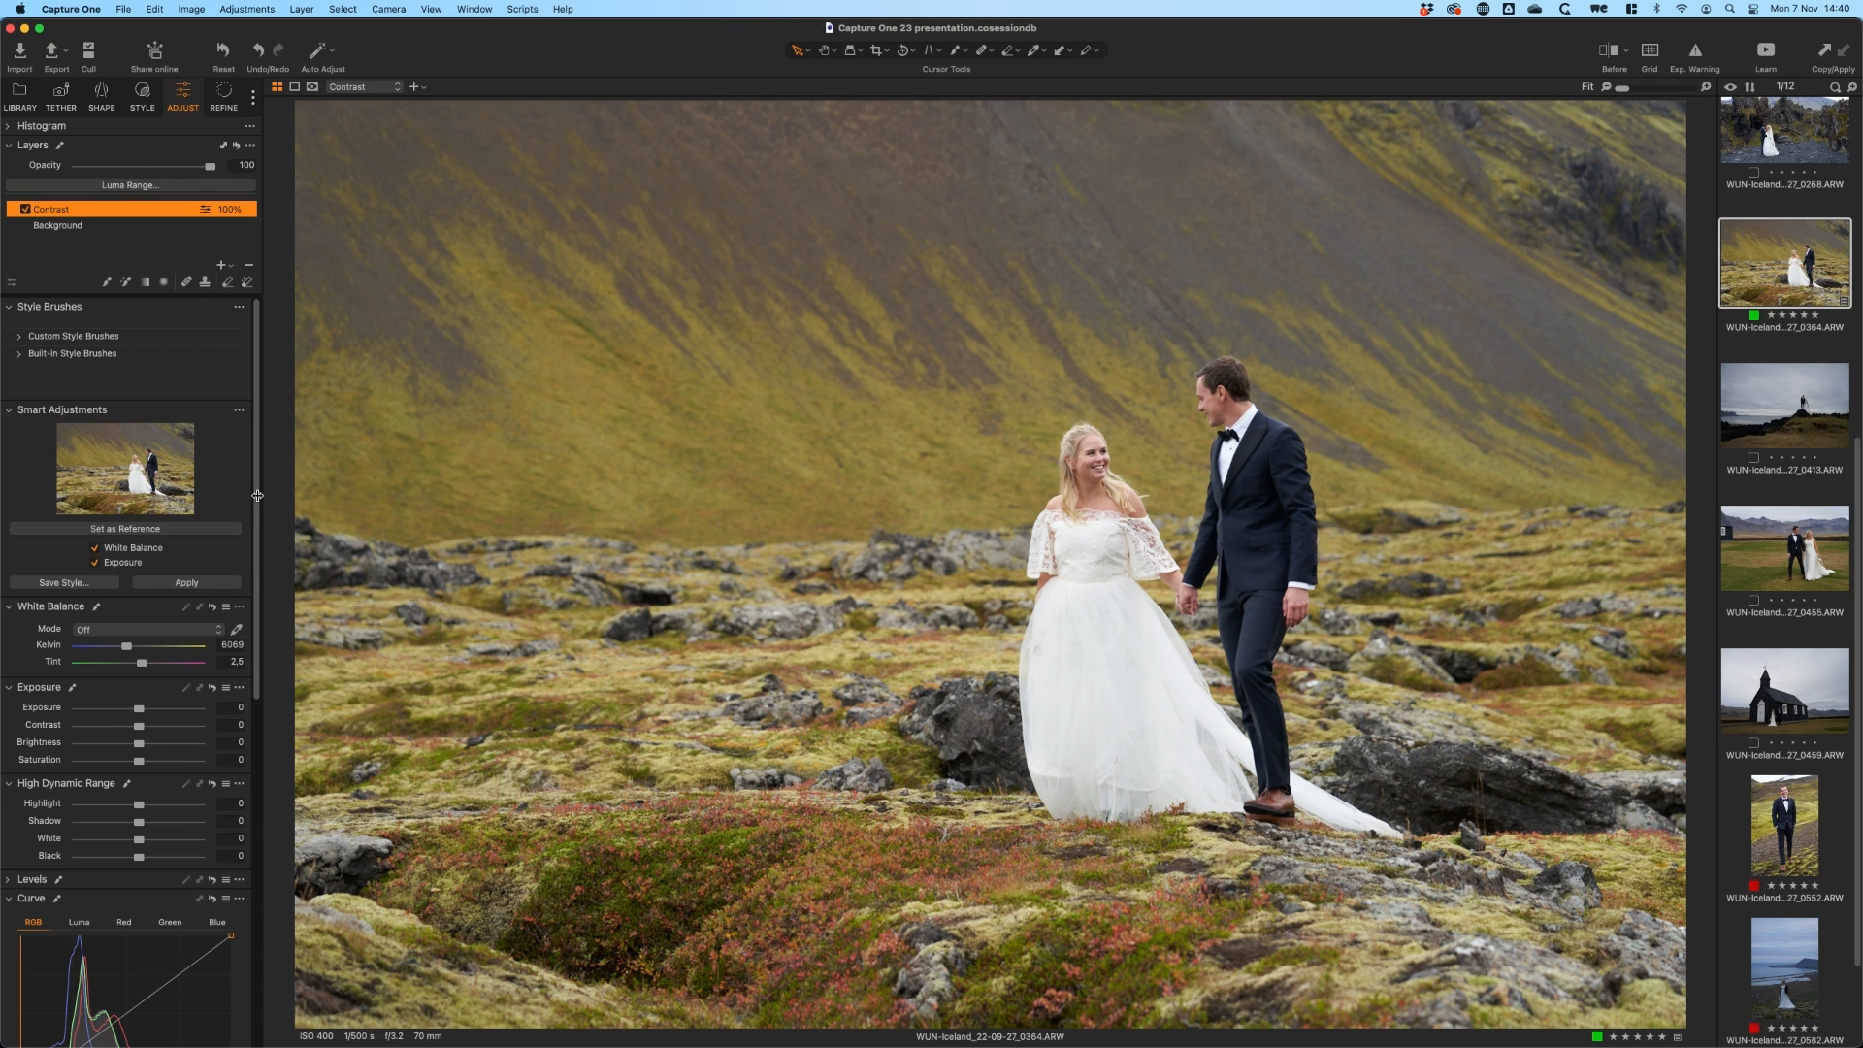
Add a shadow point and a highlight point to the Luma curve on the Contrast layer.
scroll(257, 496, down, 3)
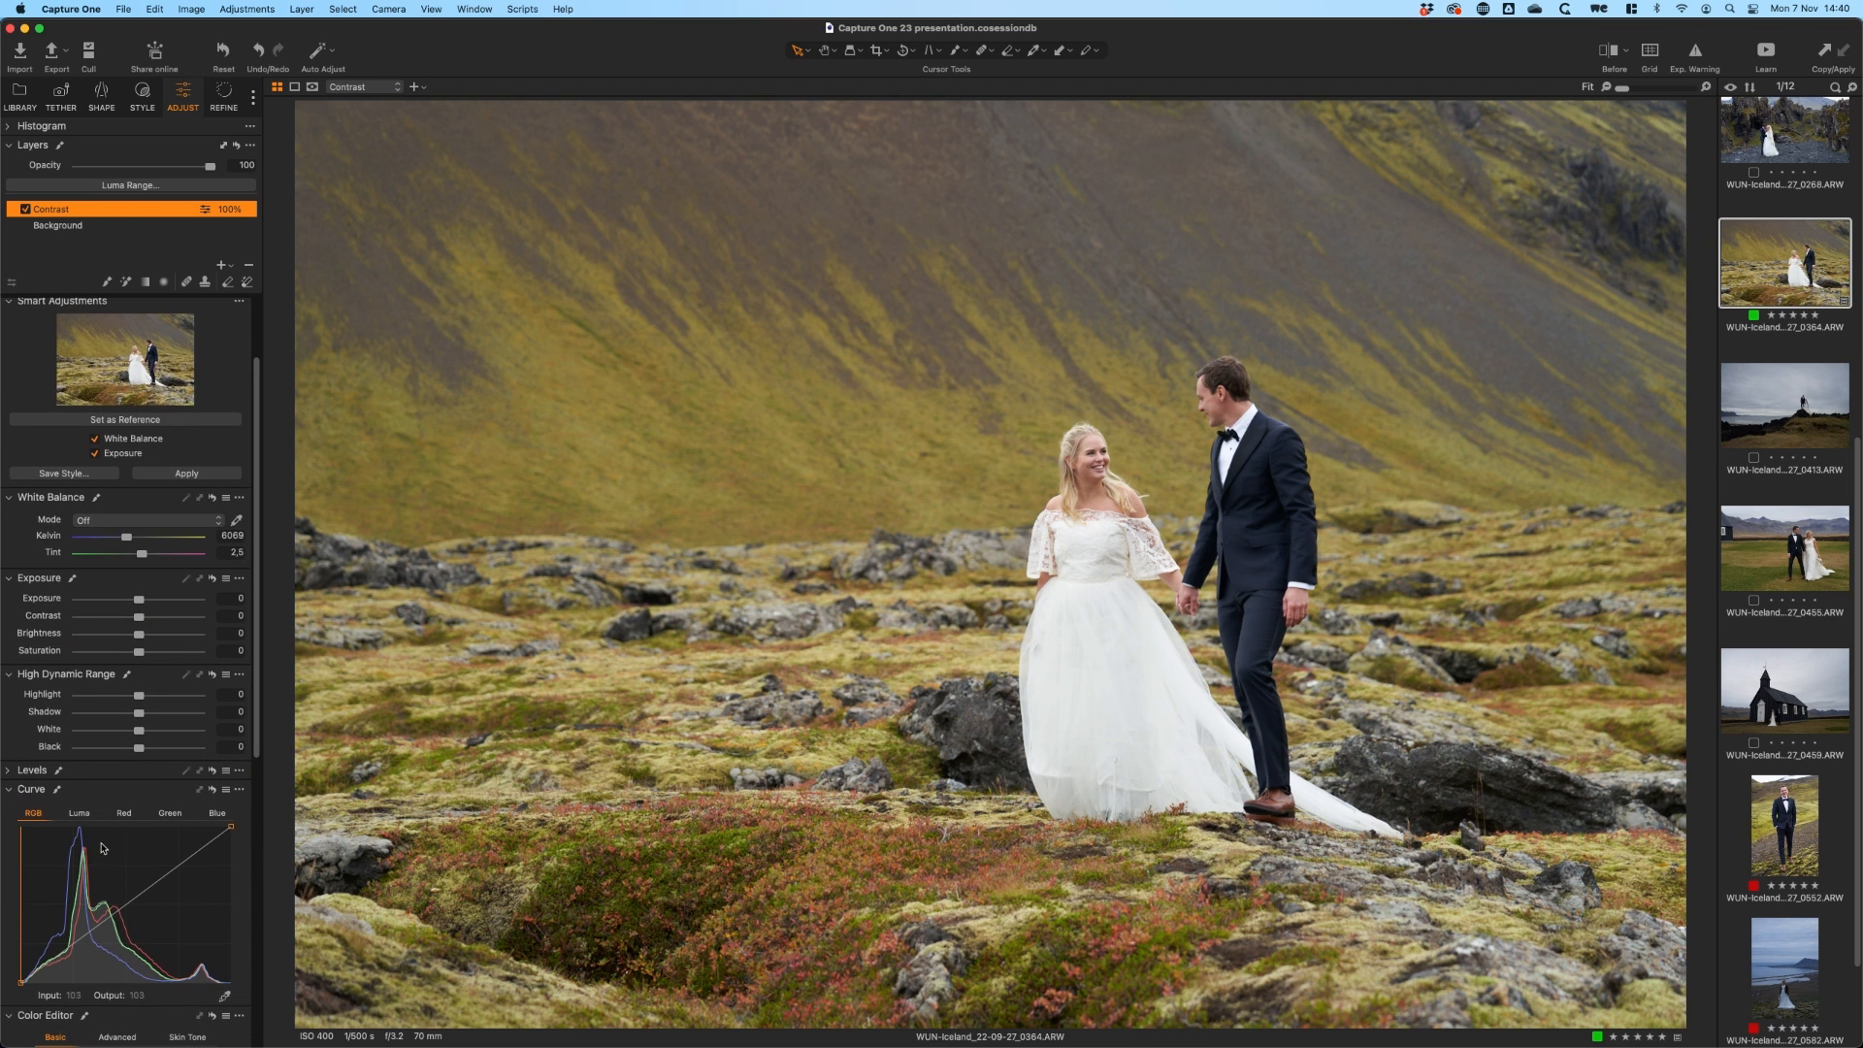
click(79, 814)
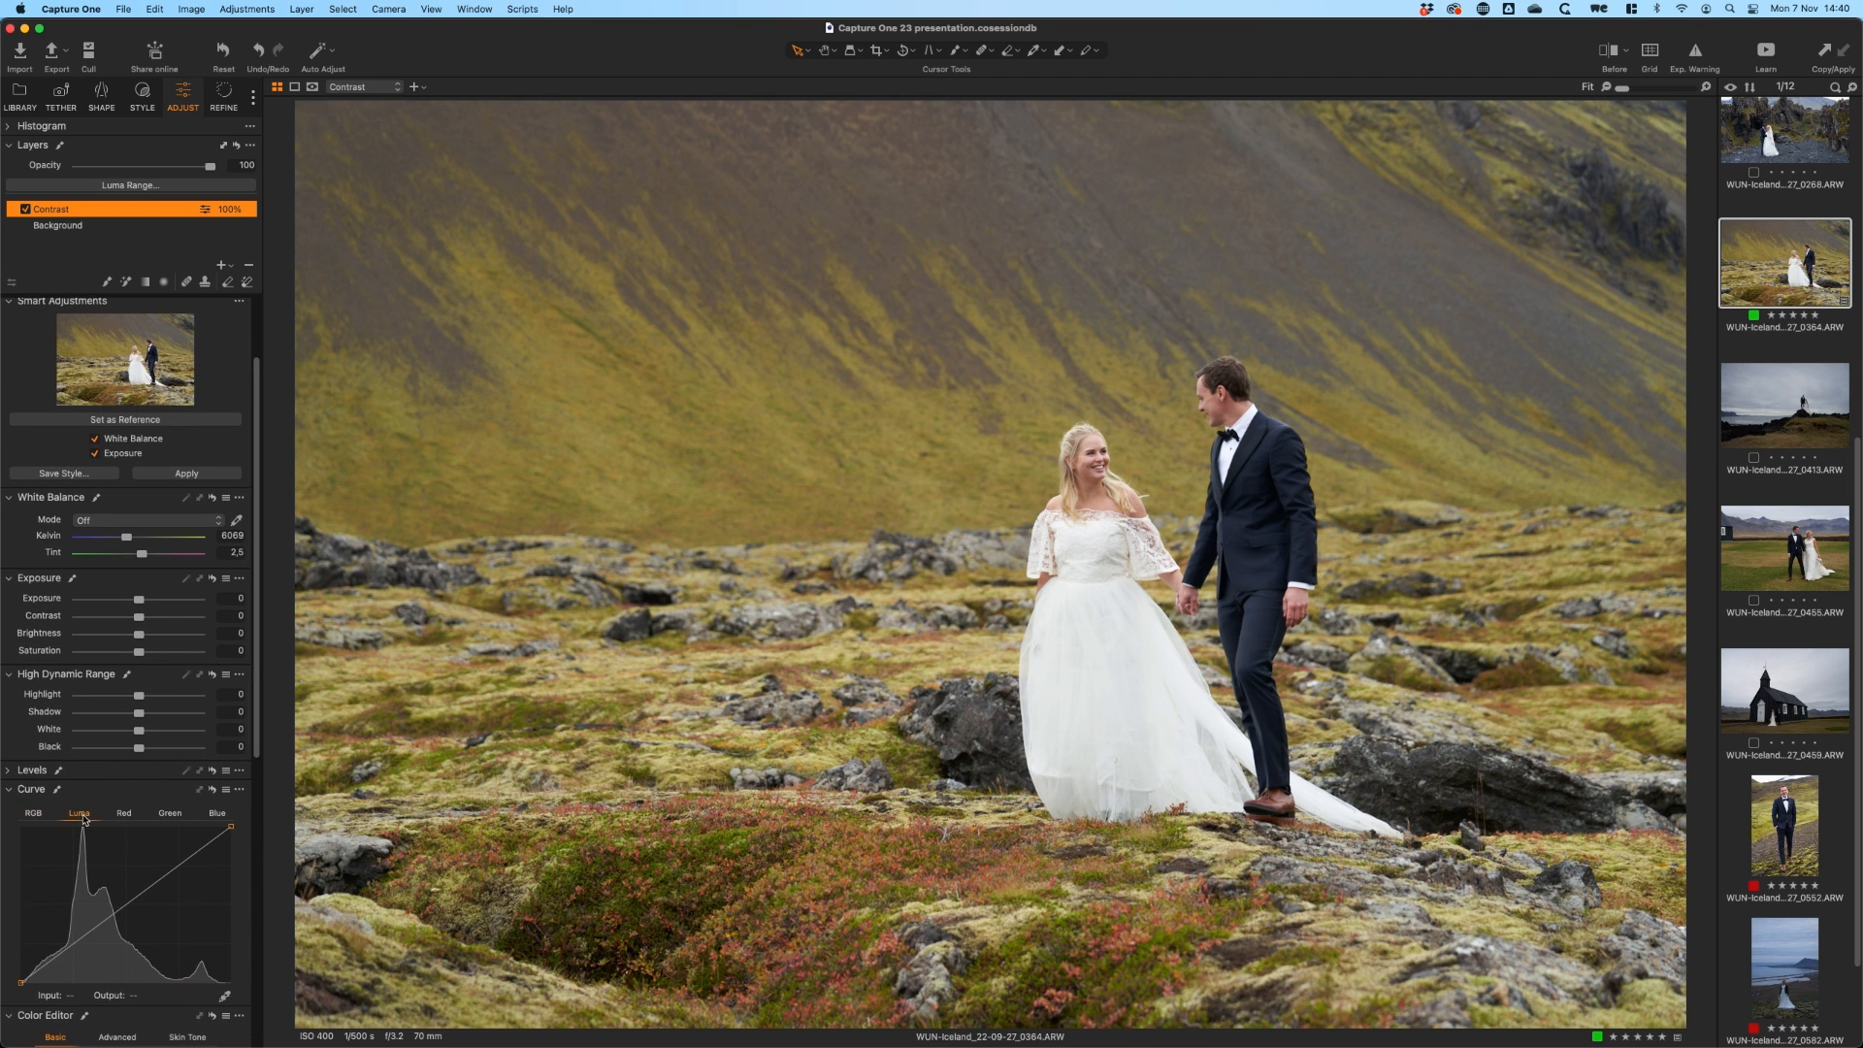
click(71, 950)
click(163, 877)
click(163, 877)
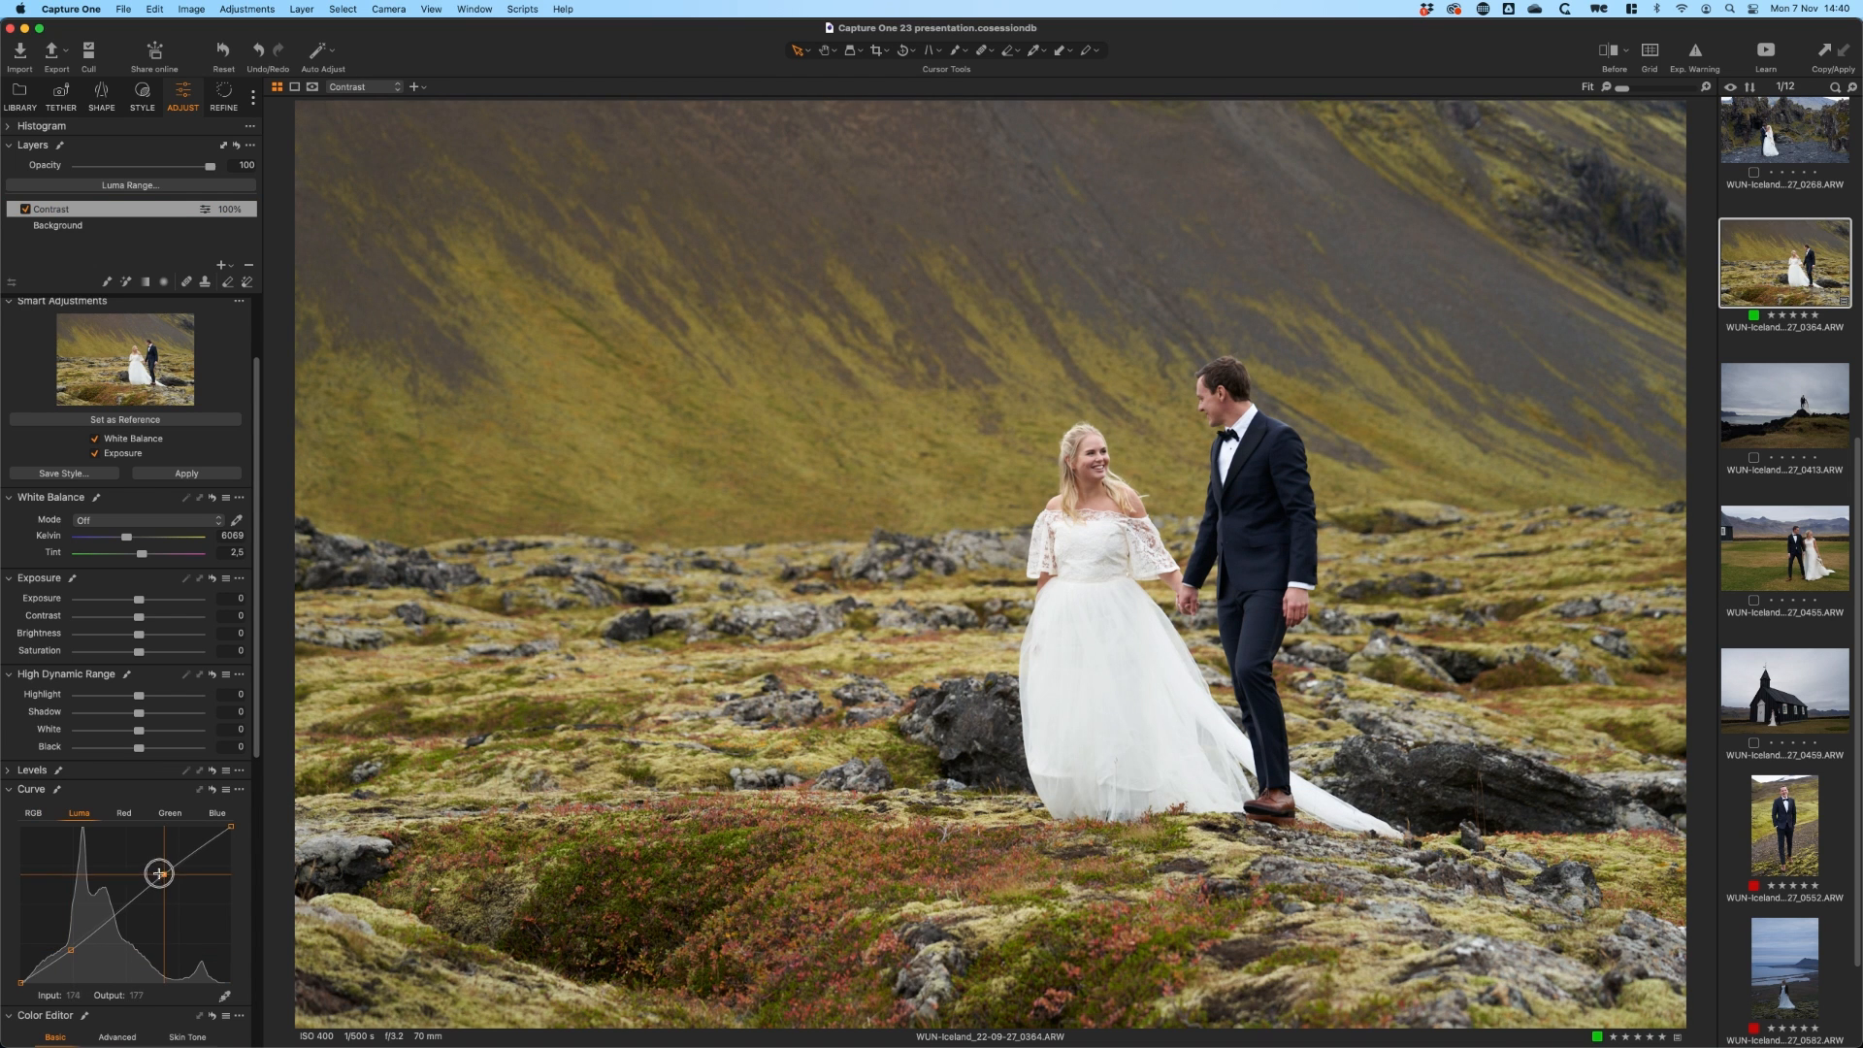
On the Contrast layer, set Saturation to 13, Highlight to -11 and Shadow to 8, and increase Clarity.
drag(139, 651, 128, 699)
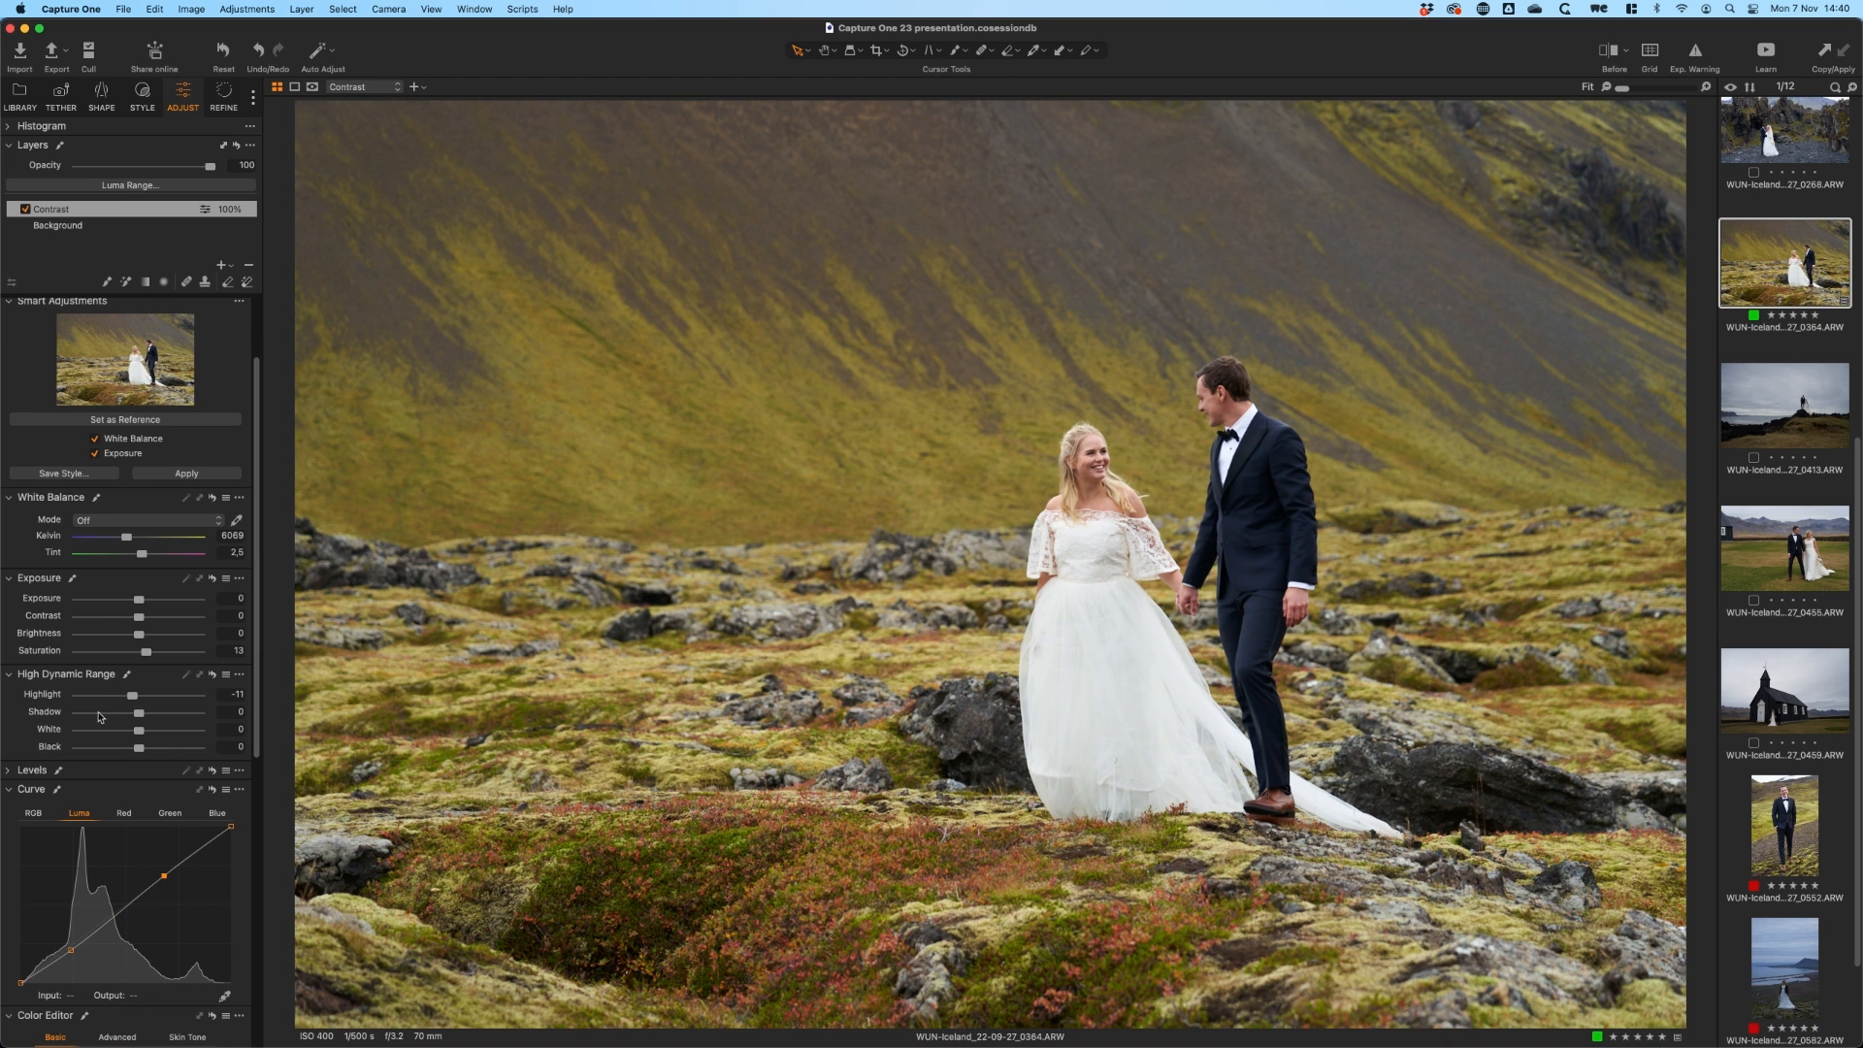
drag(139, 715, 143, 714)
scroll(254, 708, down, 10)
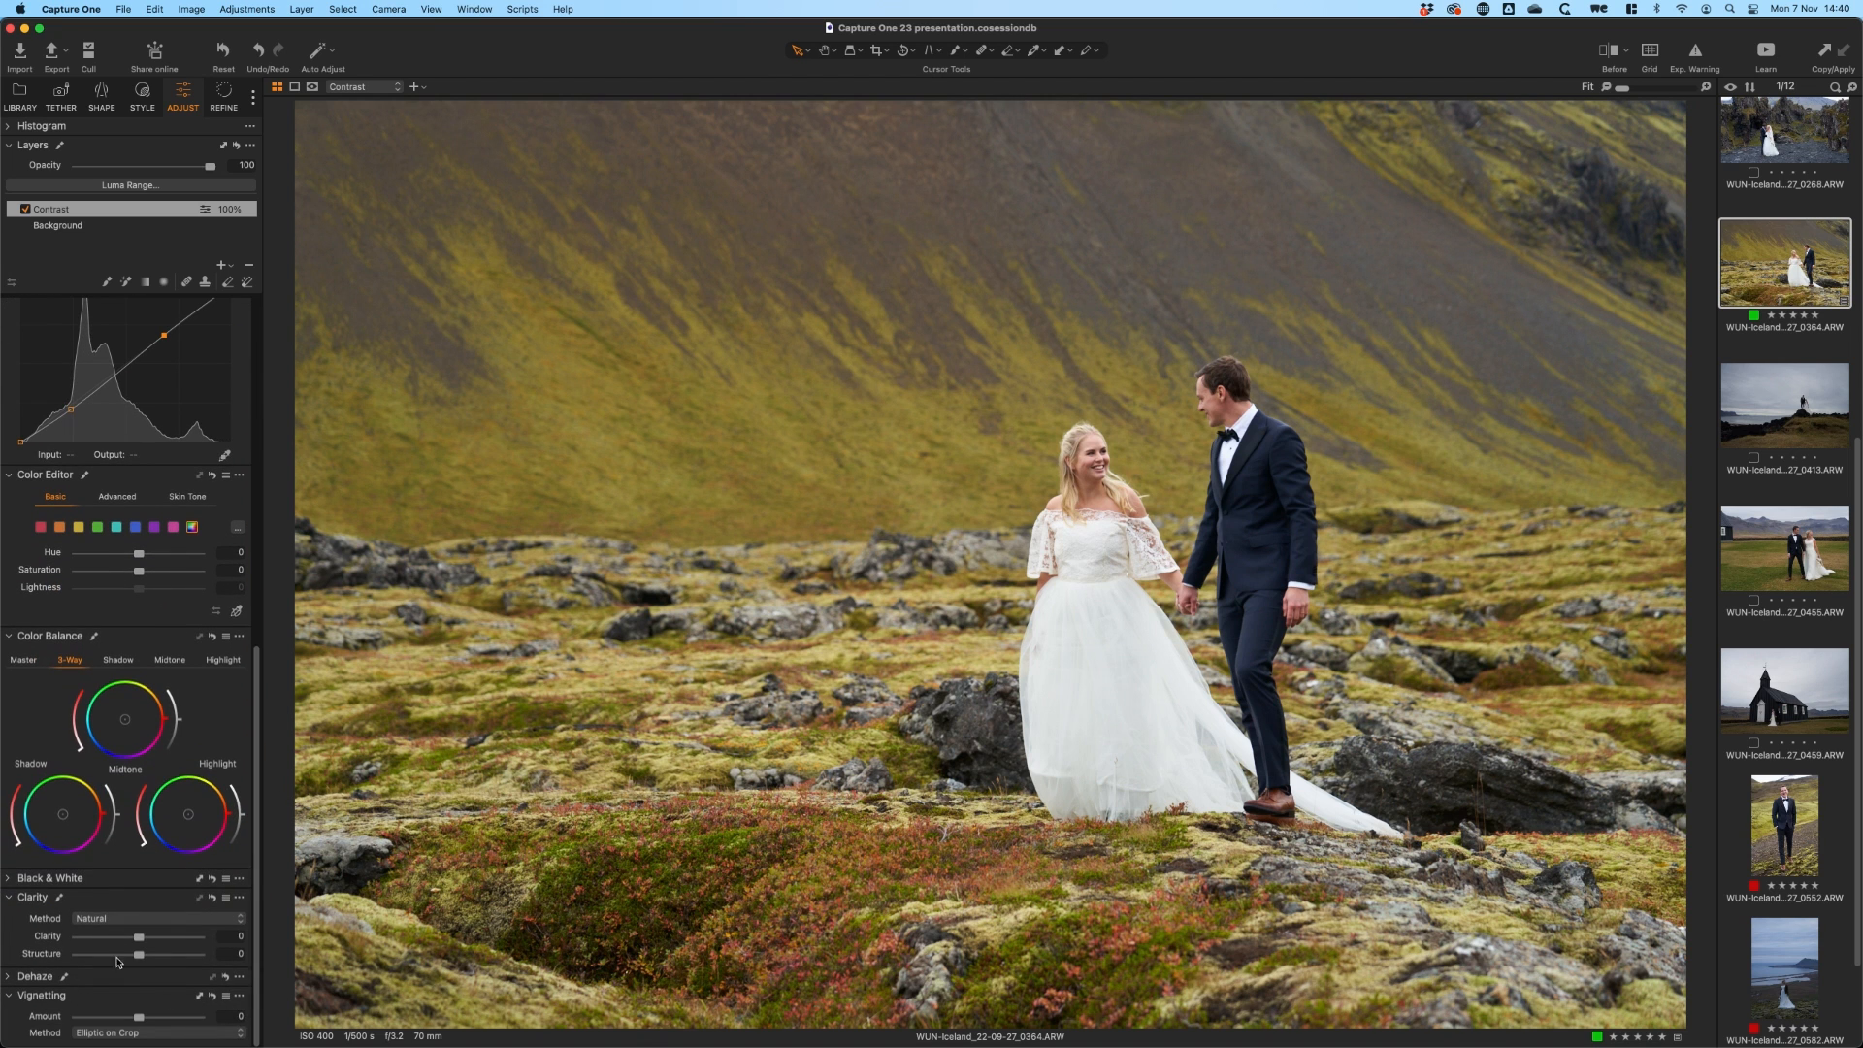
drag(143, 940, 165, 940)
scroll(140, 650, up, 10)
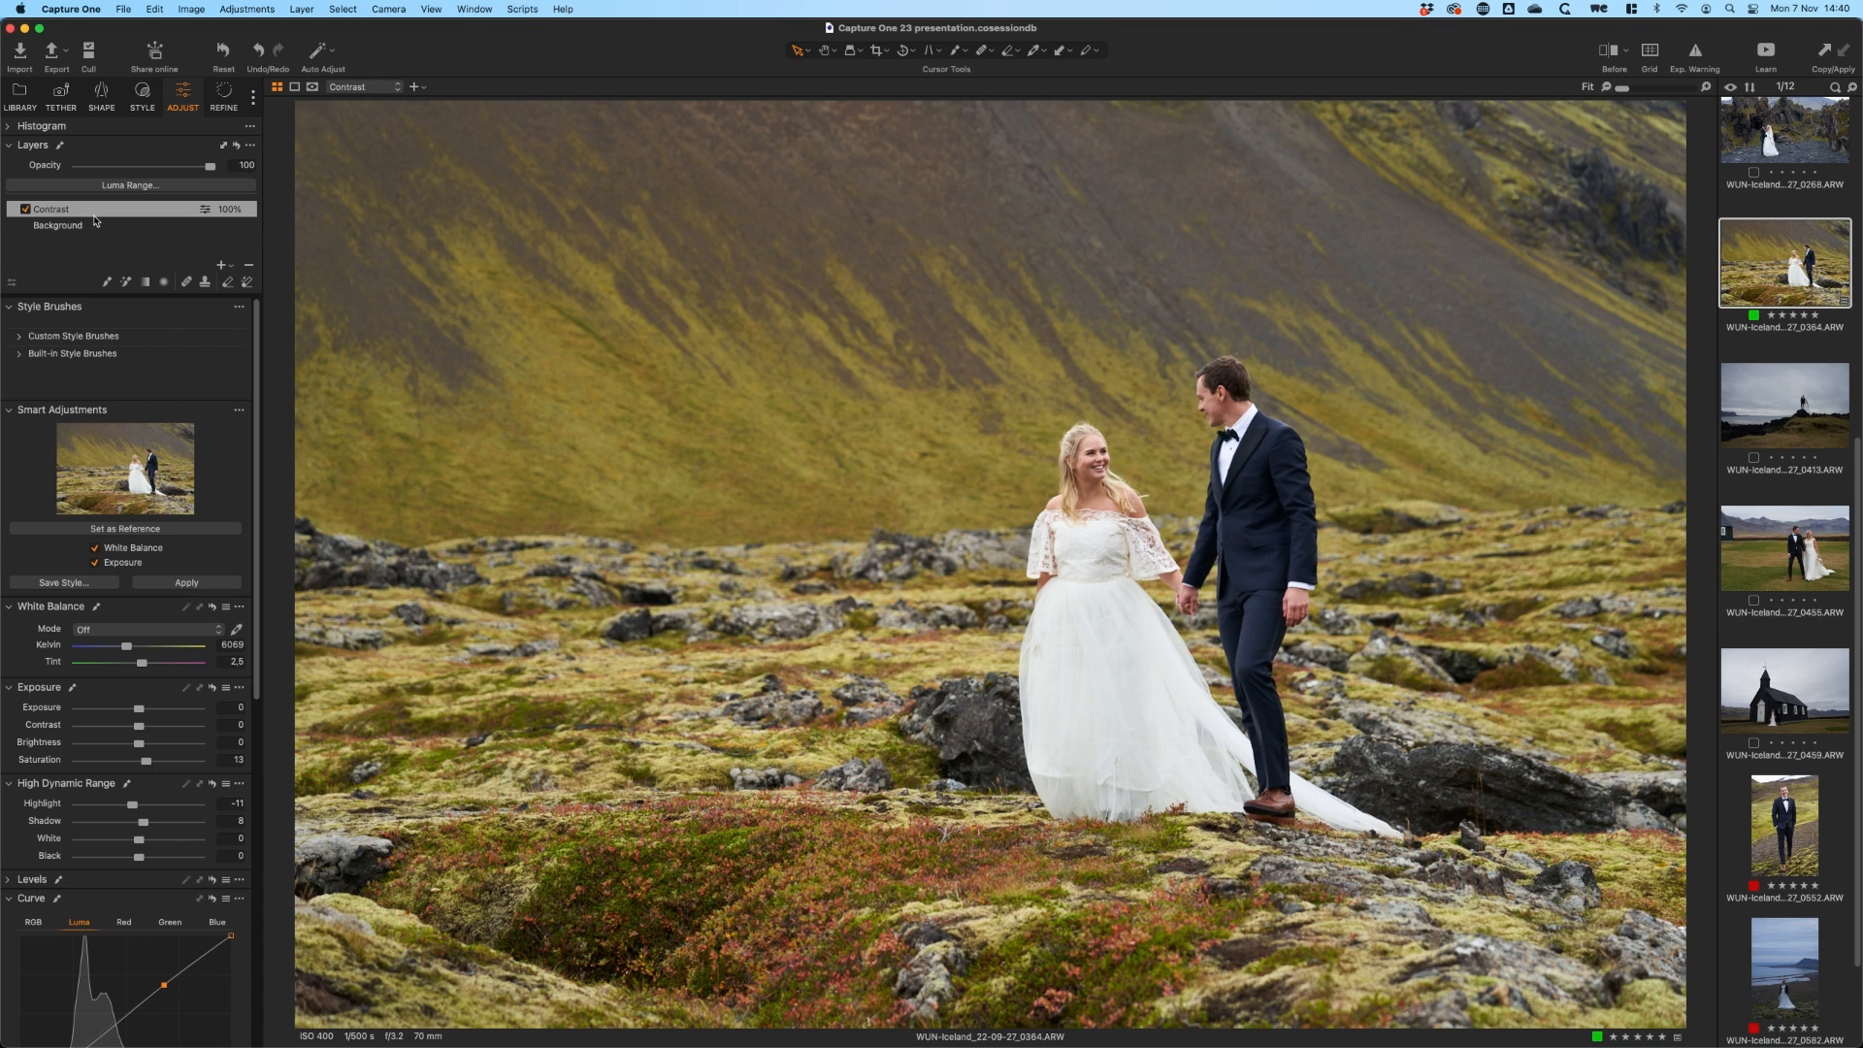
Add a second filled adjustment layer named Color, with its mask hidden from view.
click(221, 266)
drag(221, 271, 284, 298)
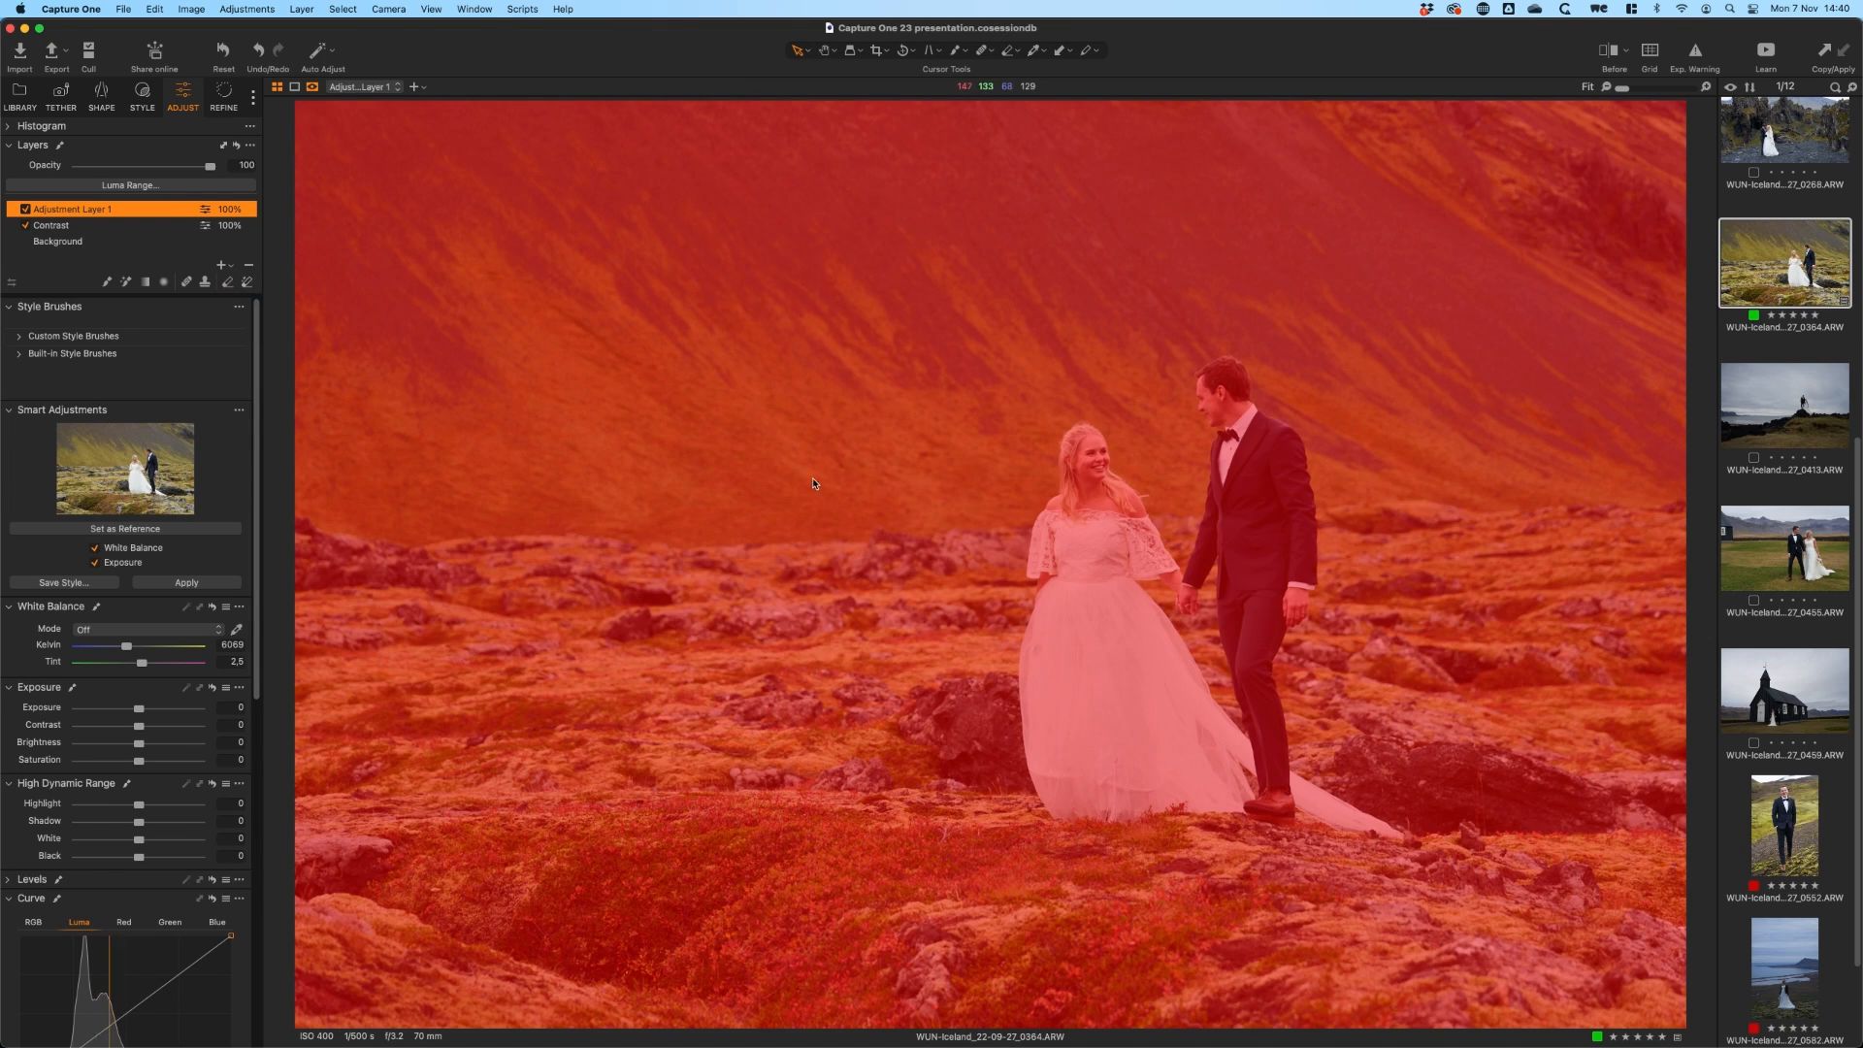
key(m)
double_click(109, 209)
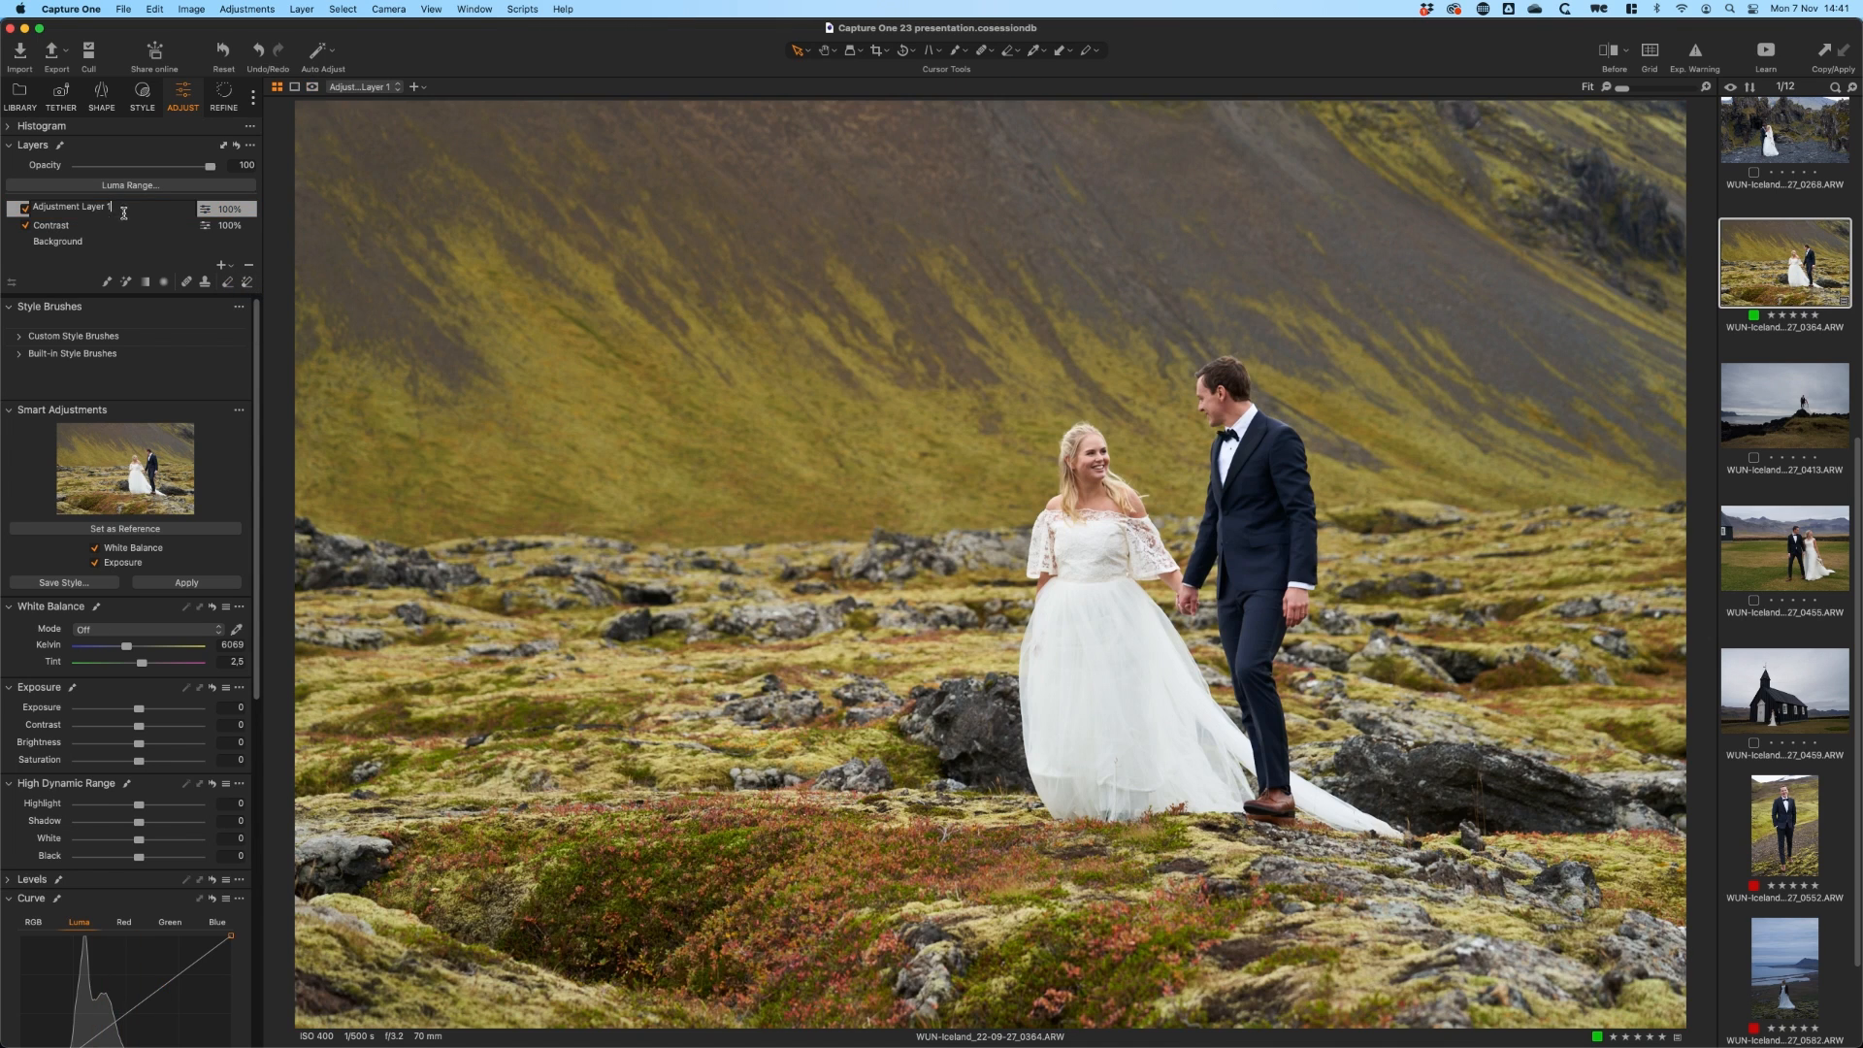
text(Color)
key(Return)
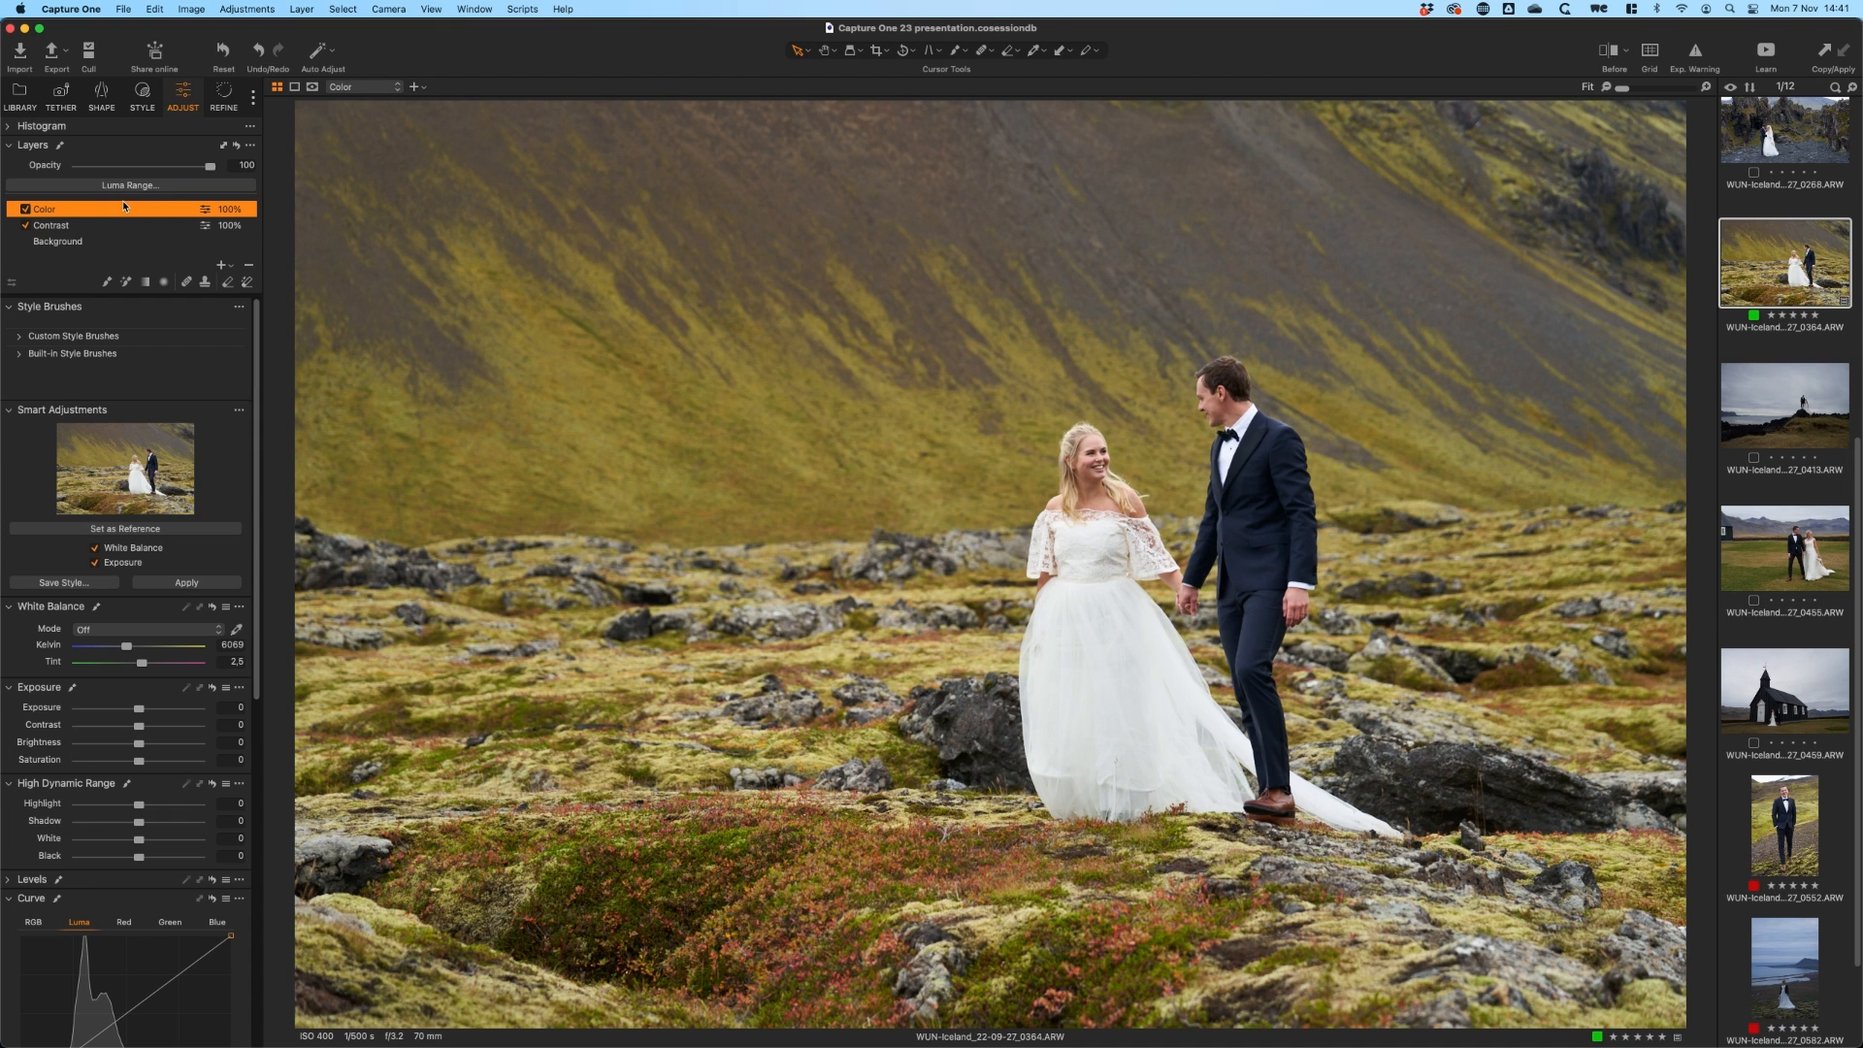
Slightly increase the saturation of the greens on the Color layer with the basic Color Editor.
drag(252, 480, 262, 815)
click(97, 527)
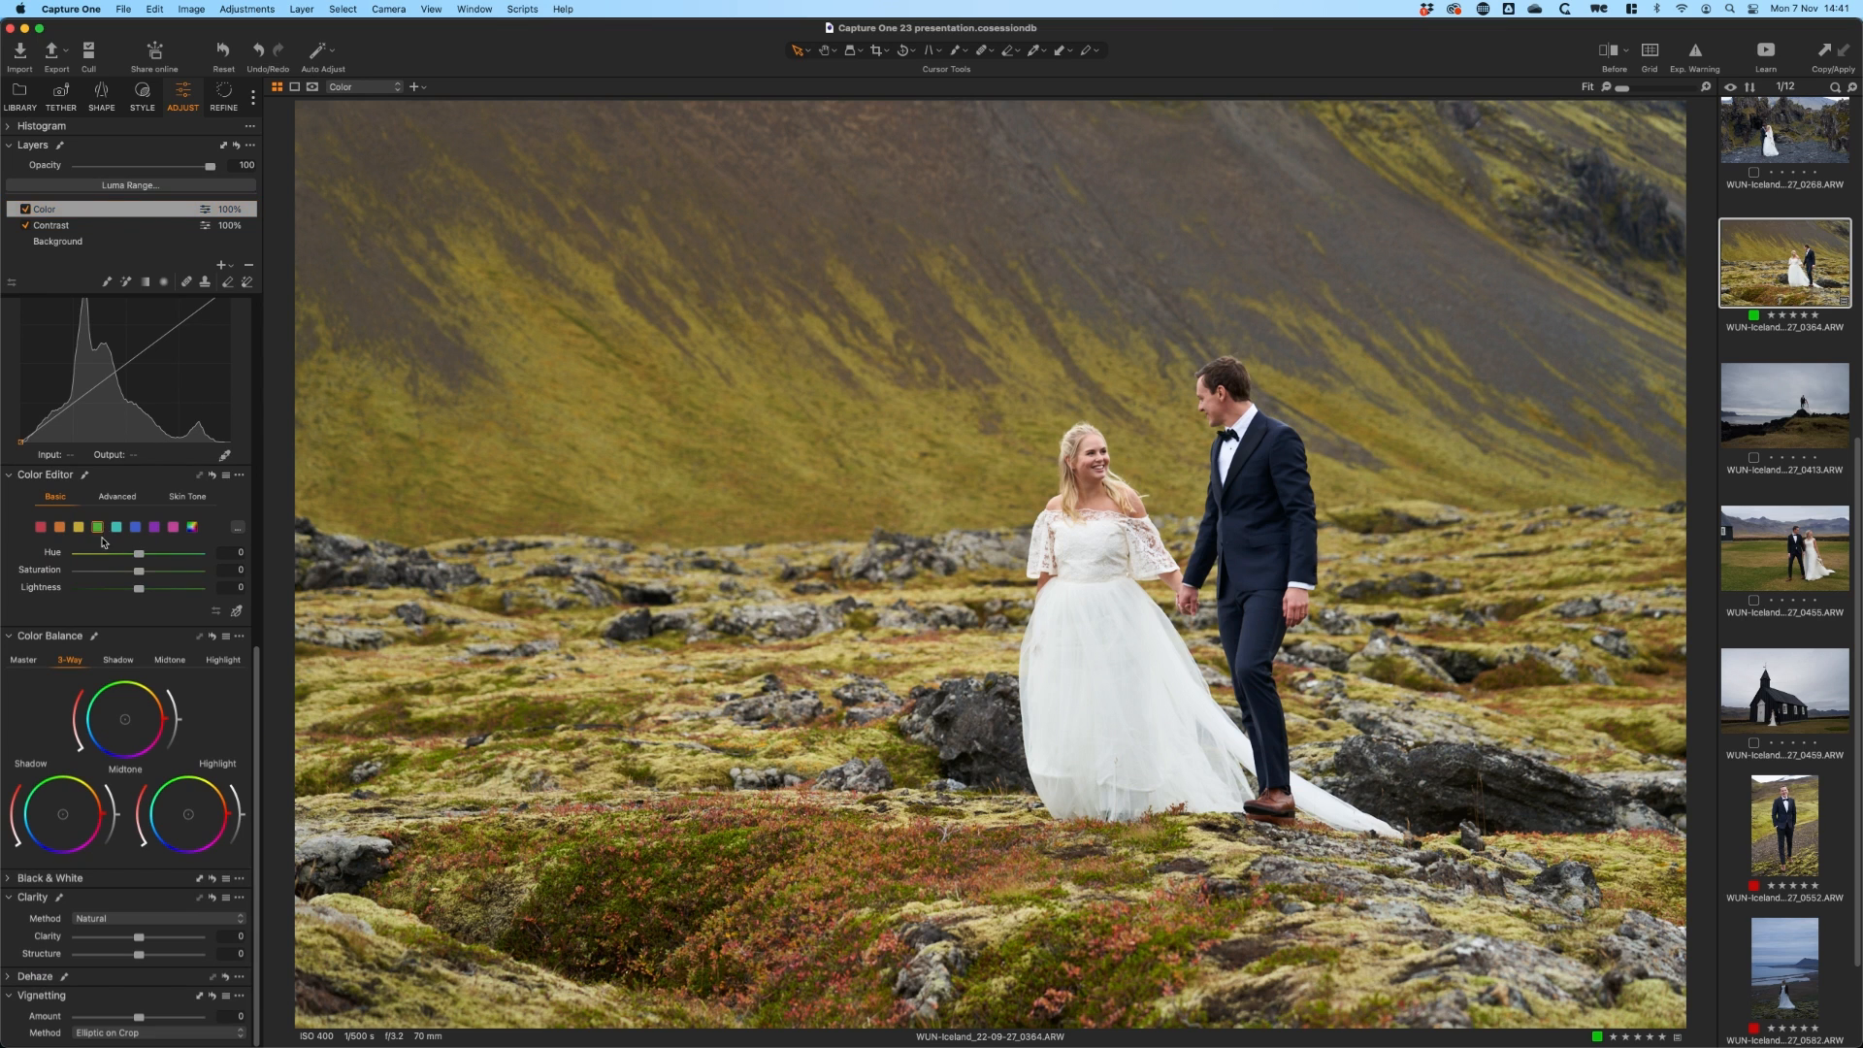
drag(138, 571, 150, 576)
Tint the shadows cooler and the highlights warmer on the Color layer with the 3-Way Color Balance.
drag(21, 852, 11, 828)
drag(142, 852, 142, 830)
drag(23, 821, 23, 829)
drag(136, 835, 136, 832)
drag(262, 772, 269, 354)
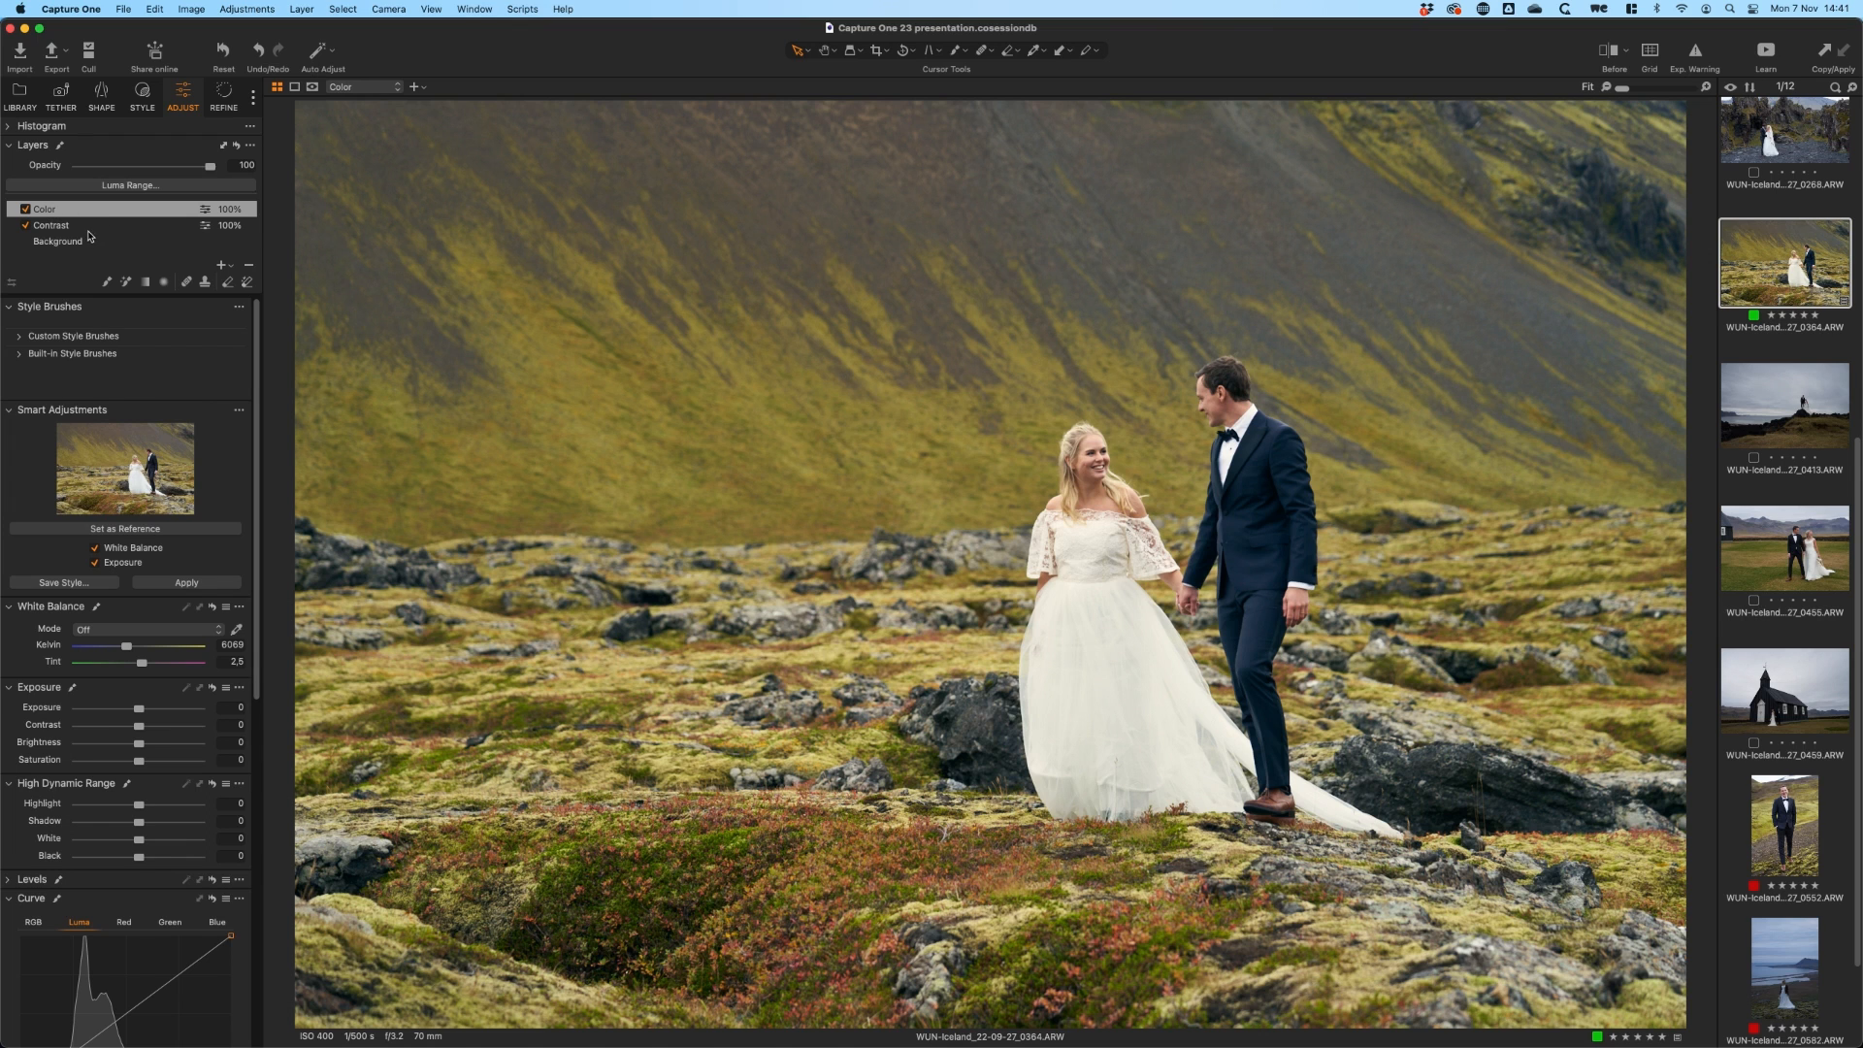
Save the Smart Adjustments and the Color and Contrast layers as a style named Wedding style.
click(66, 585)
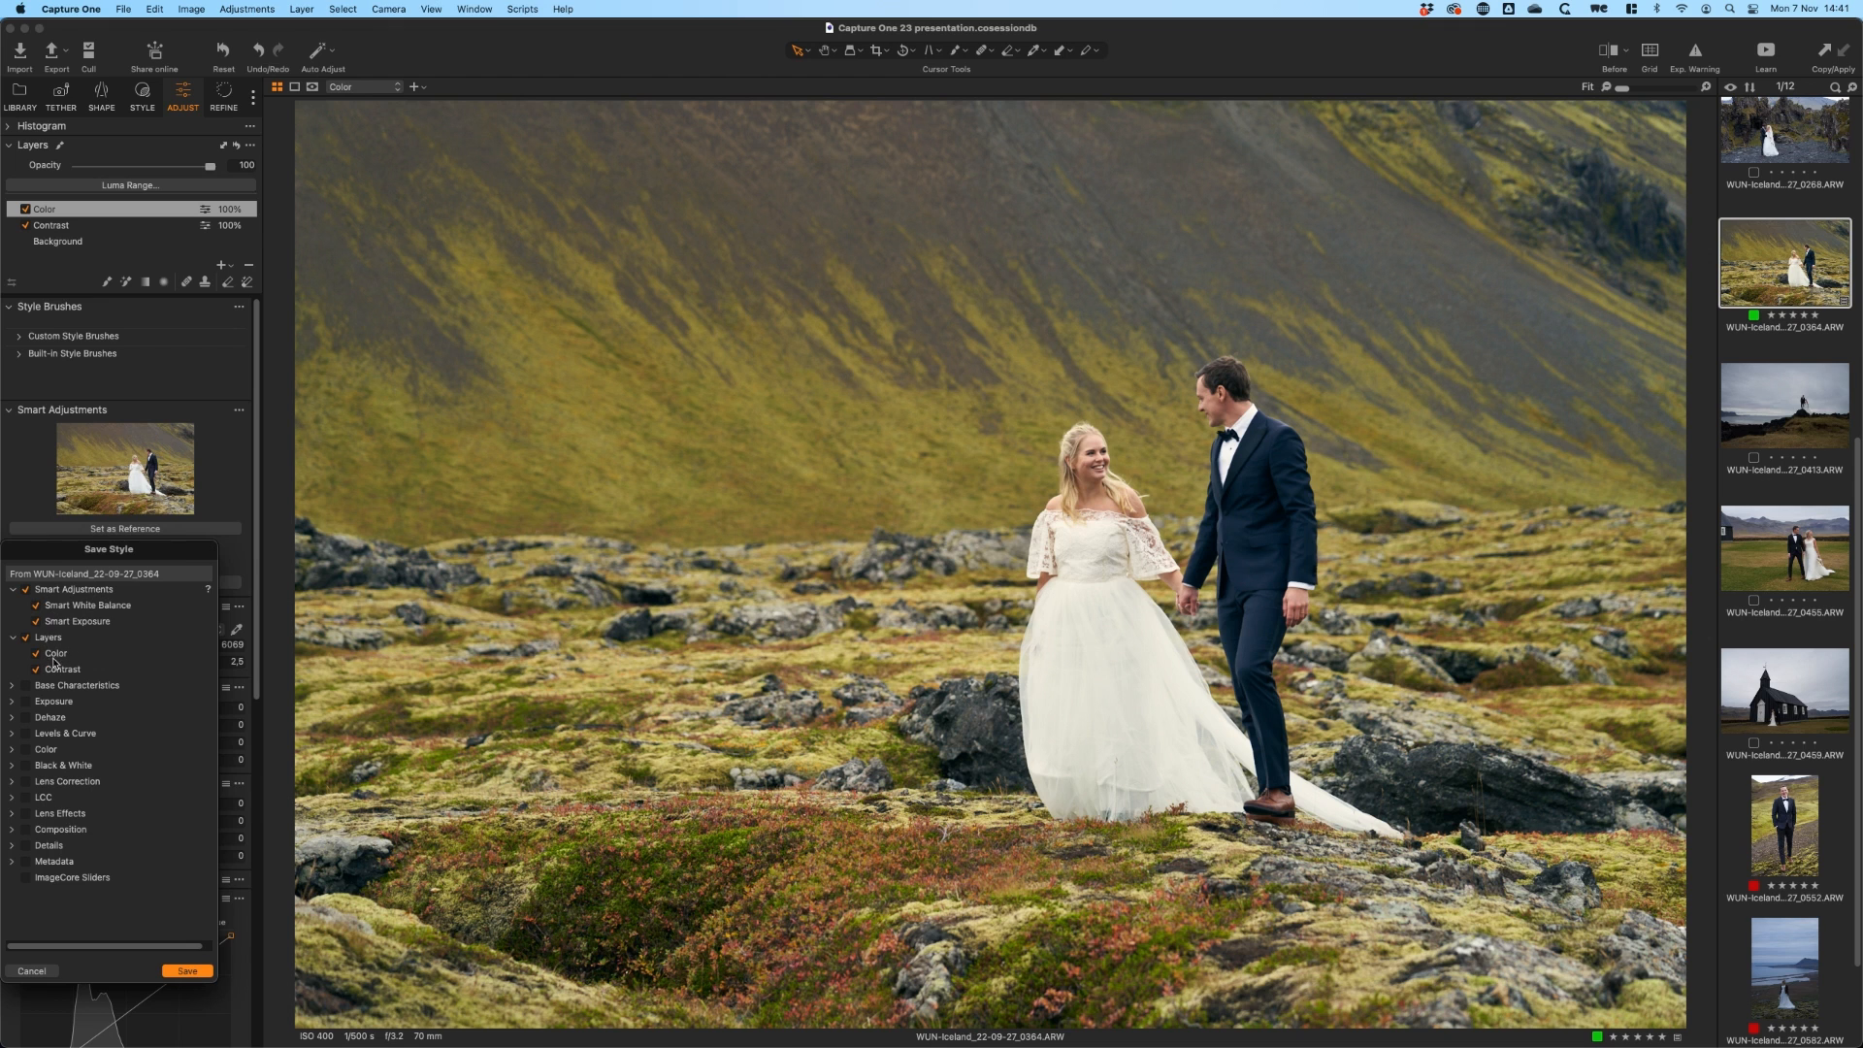
click(196, 975)
text(Wedding s)
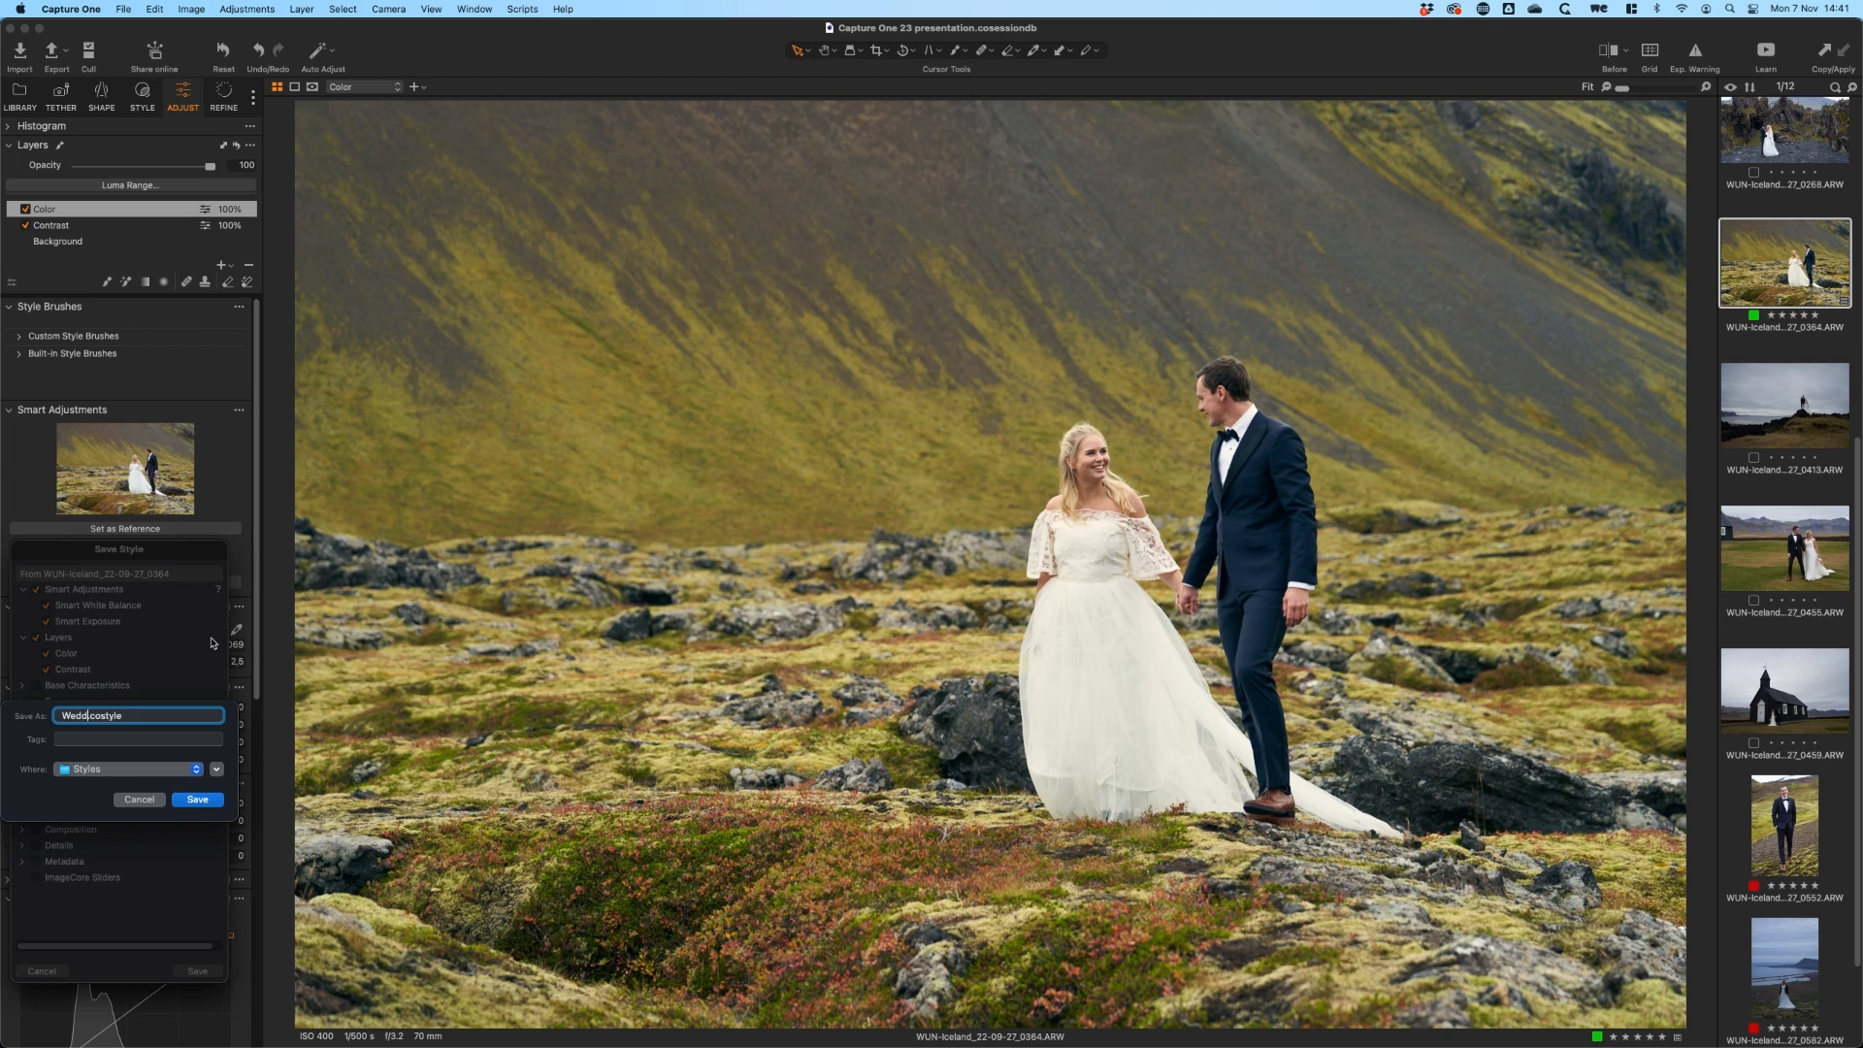
text(tyle)
click(199, 804)
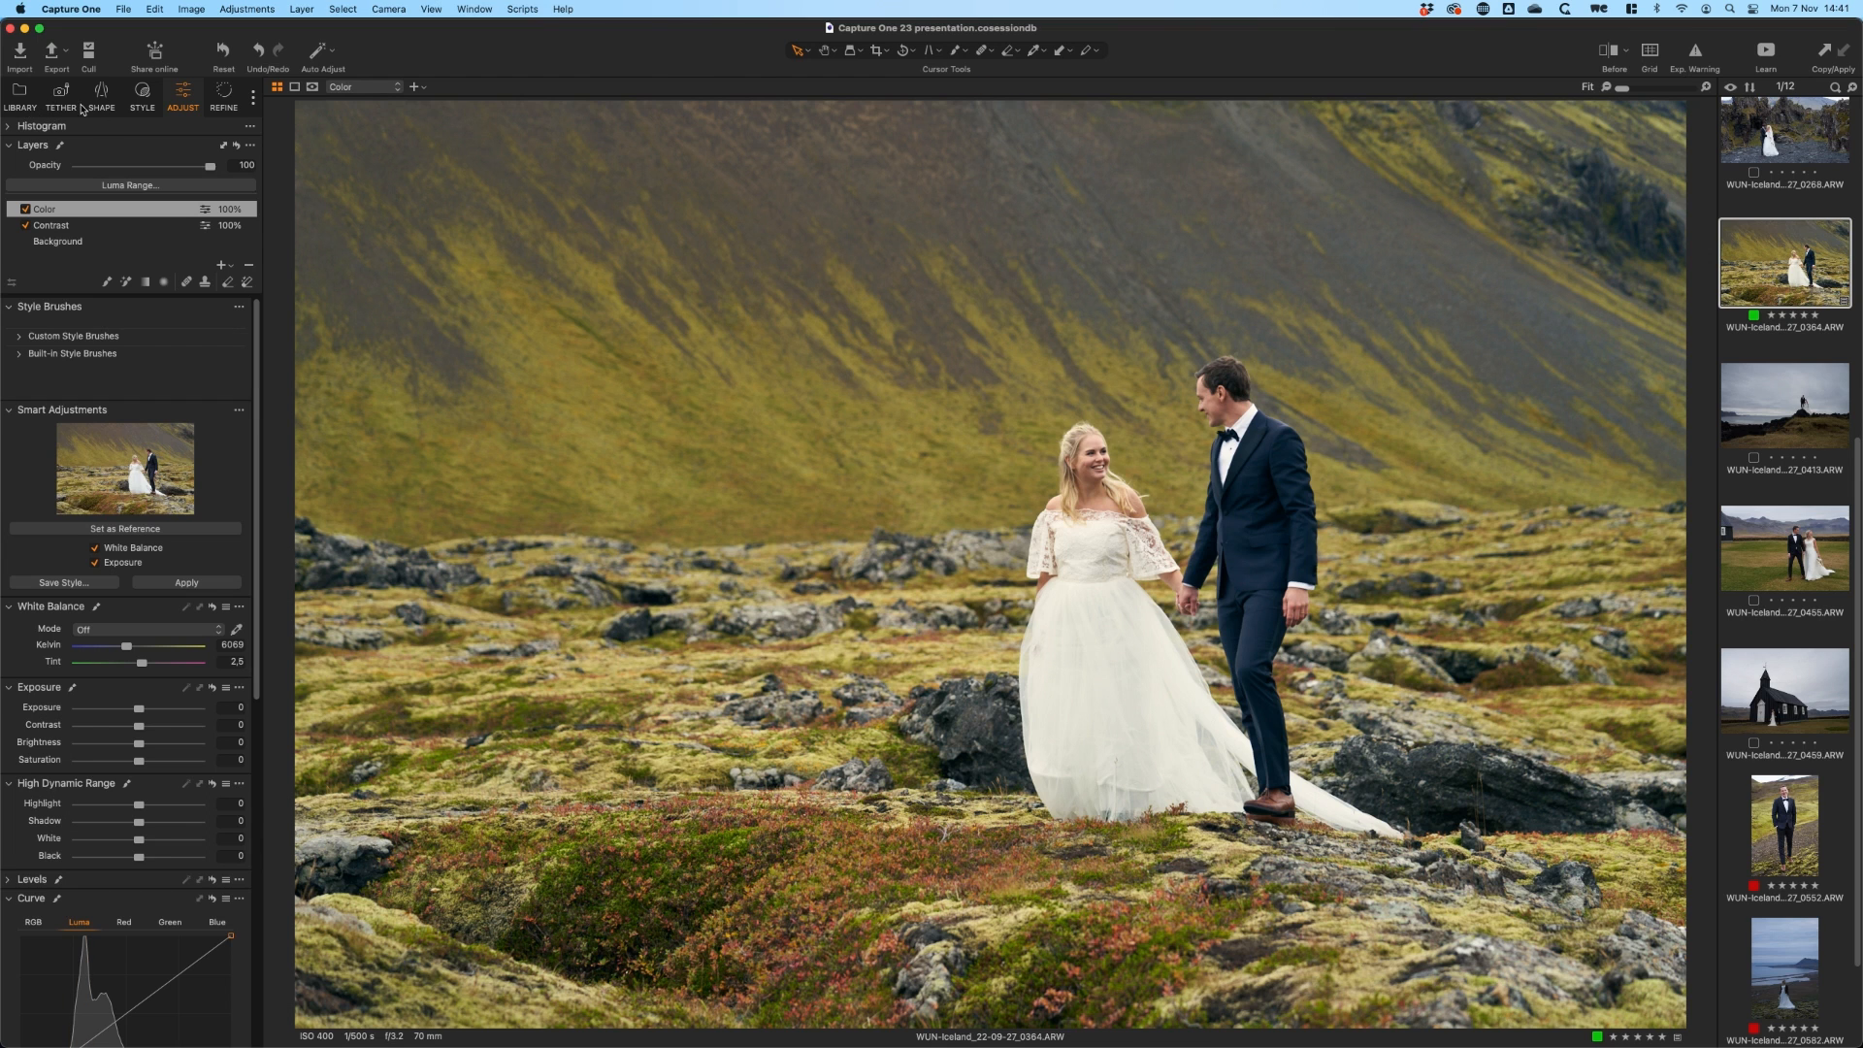
Select all photos except 0364 and apply the custom Wedding style to them.
click(138, 100)
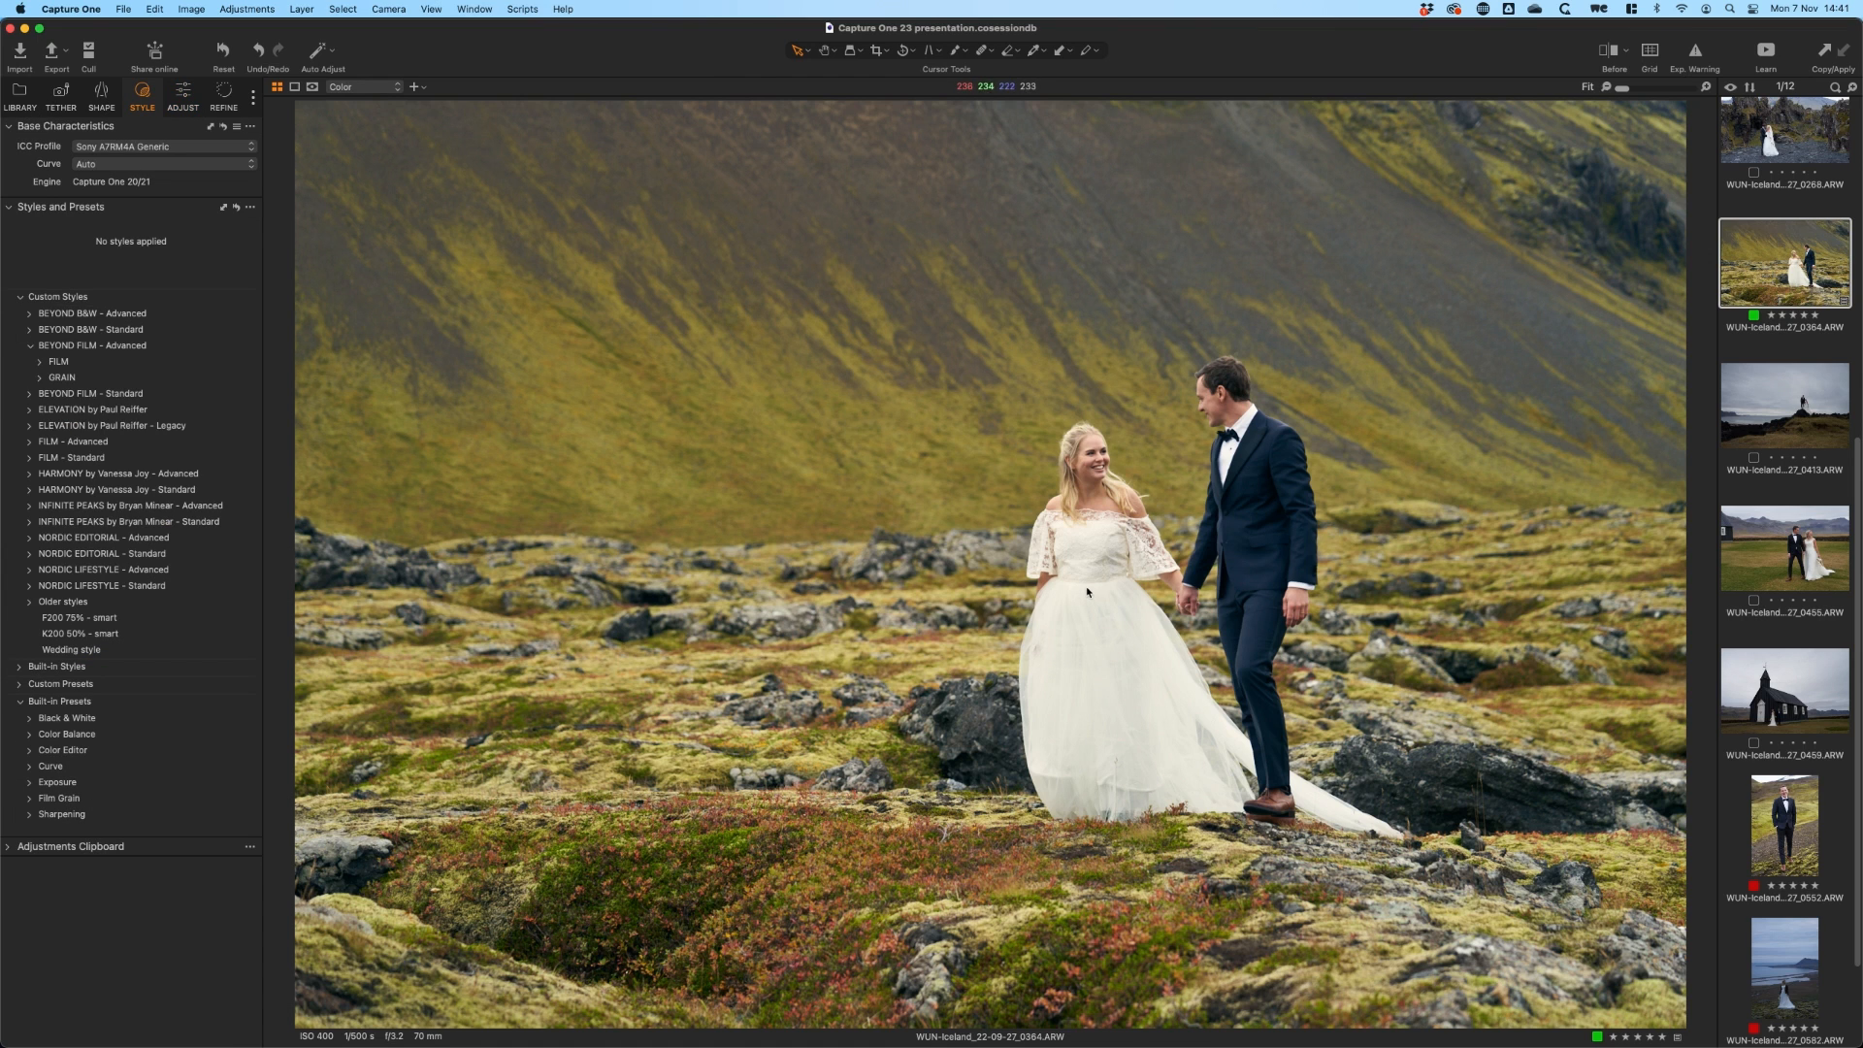
key(super+a)
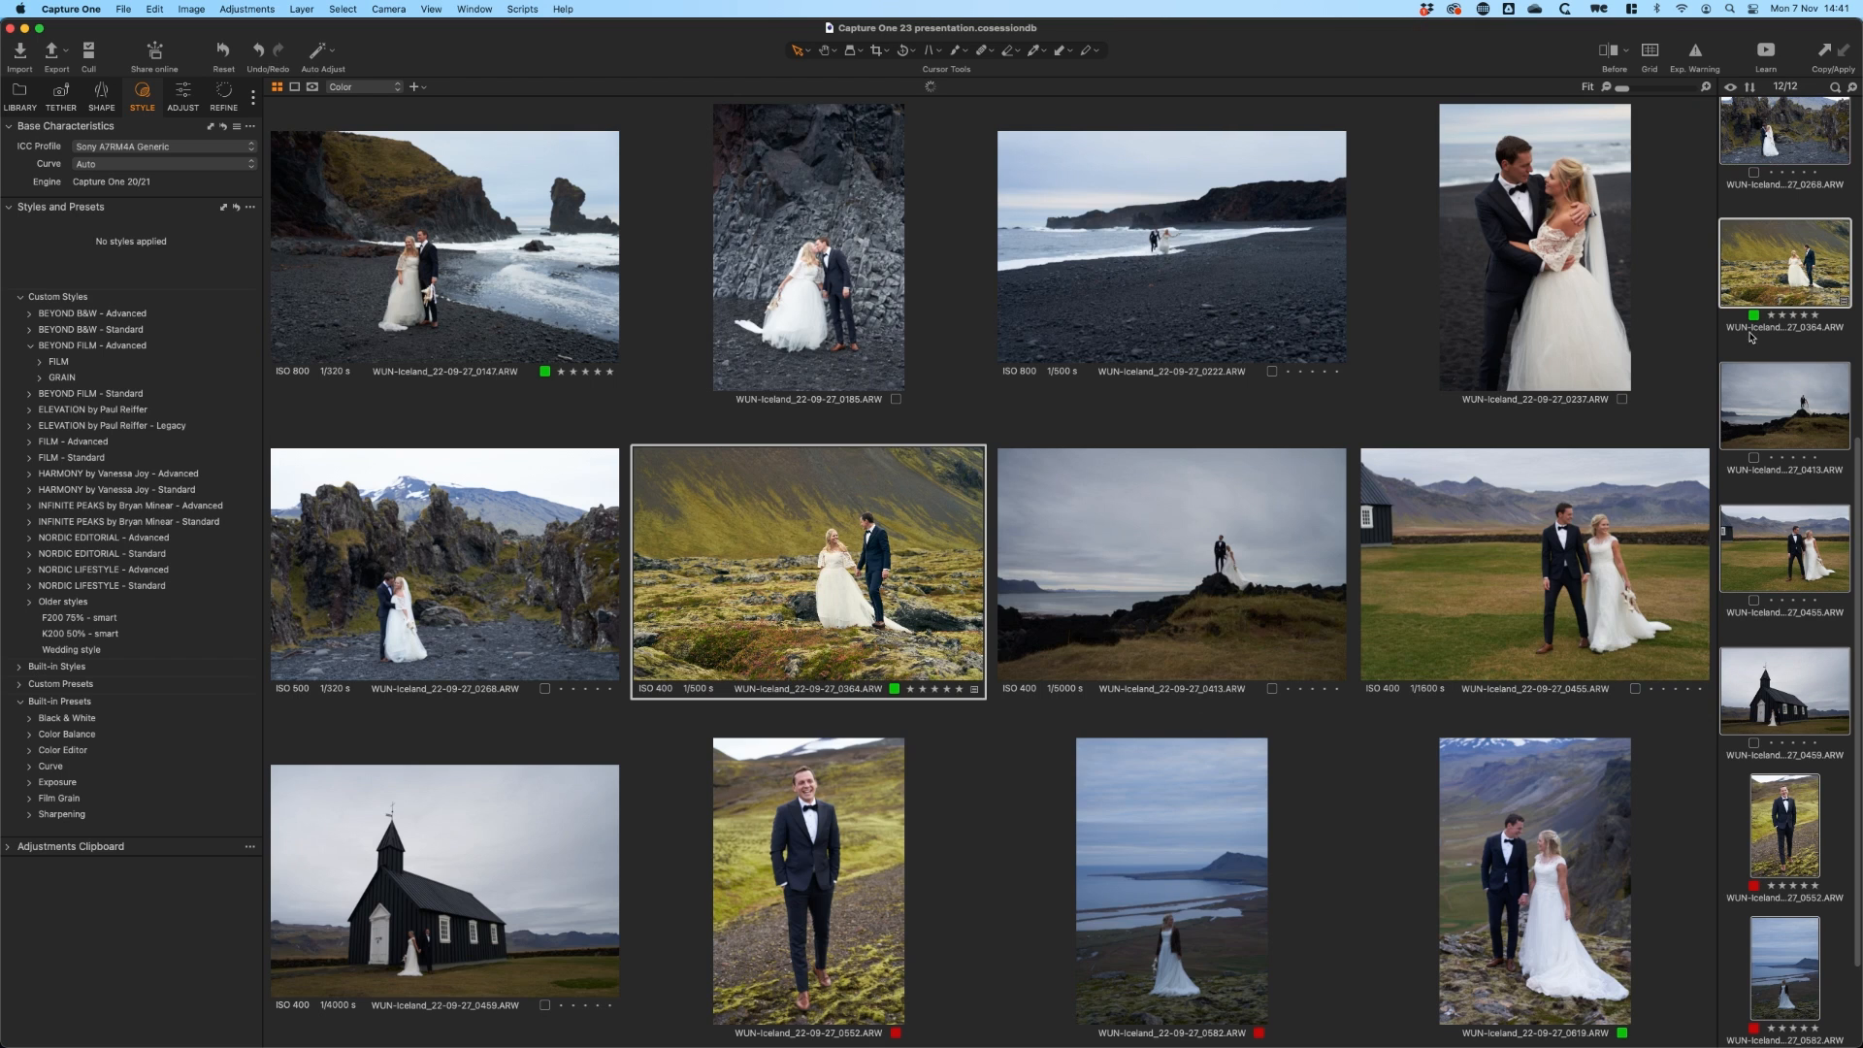
super+click(1746, 313)
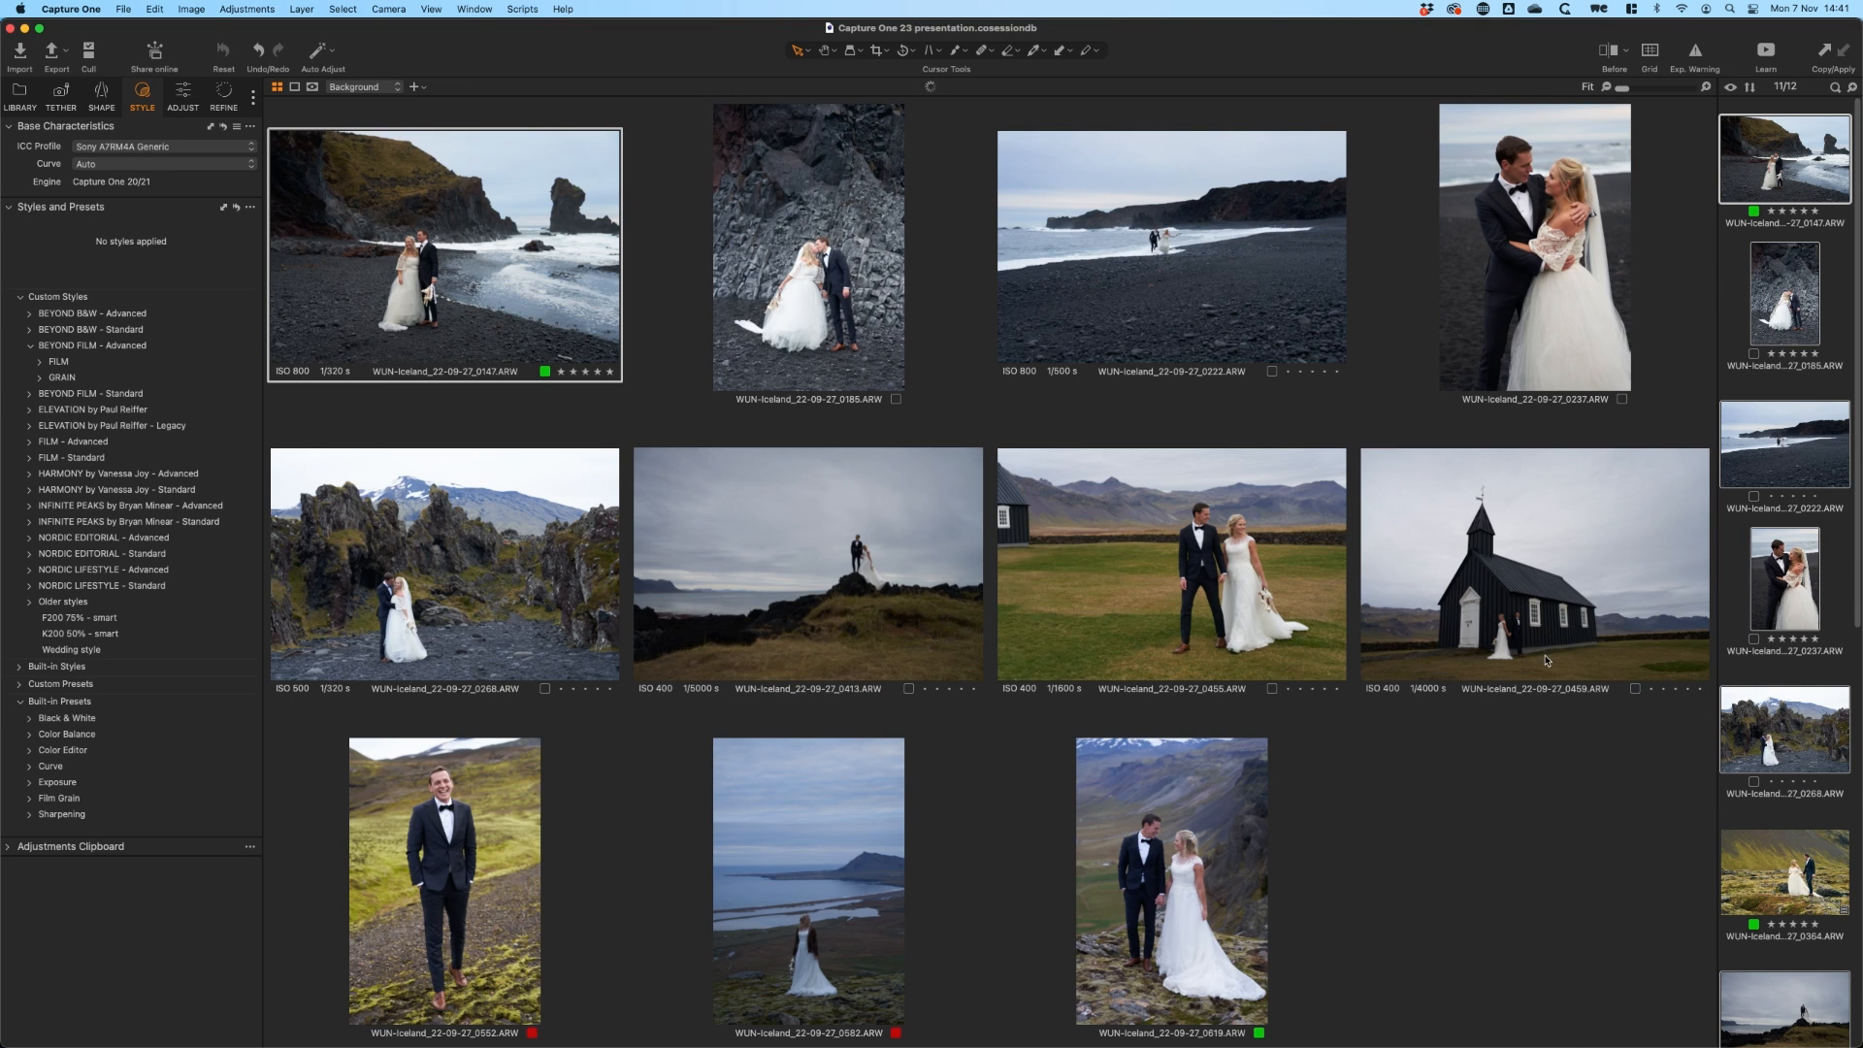
click(73, 650)
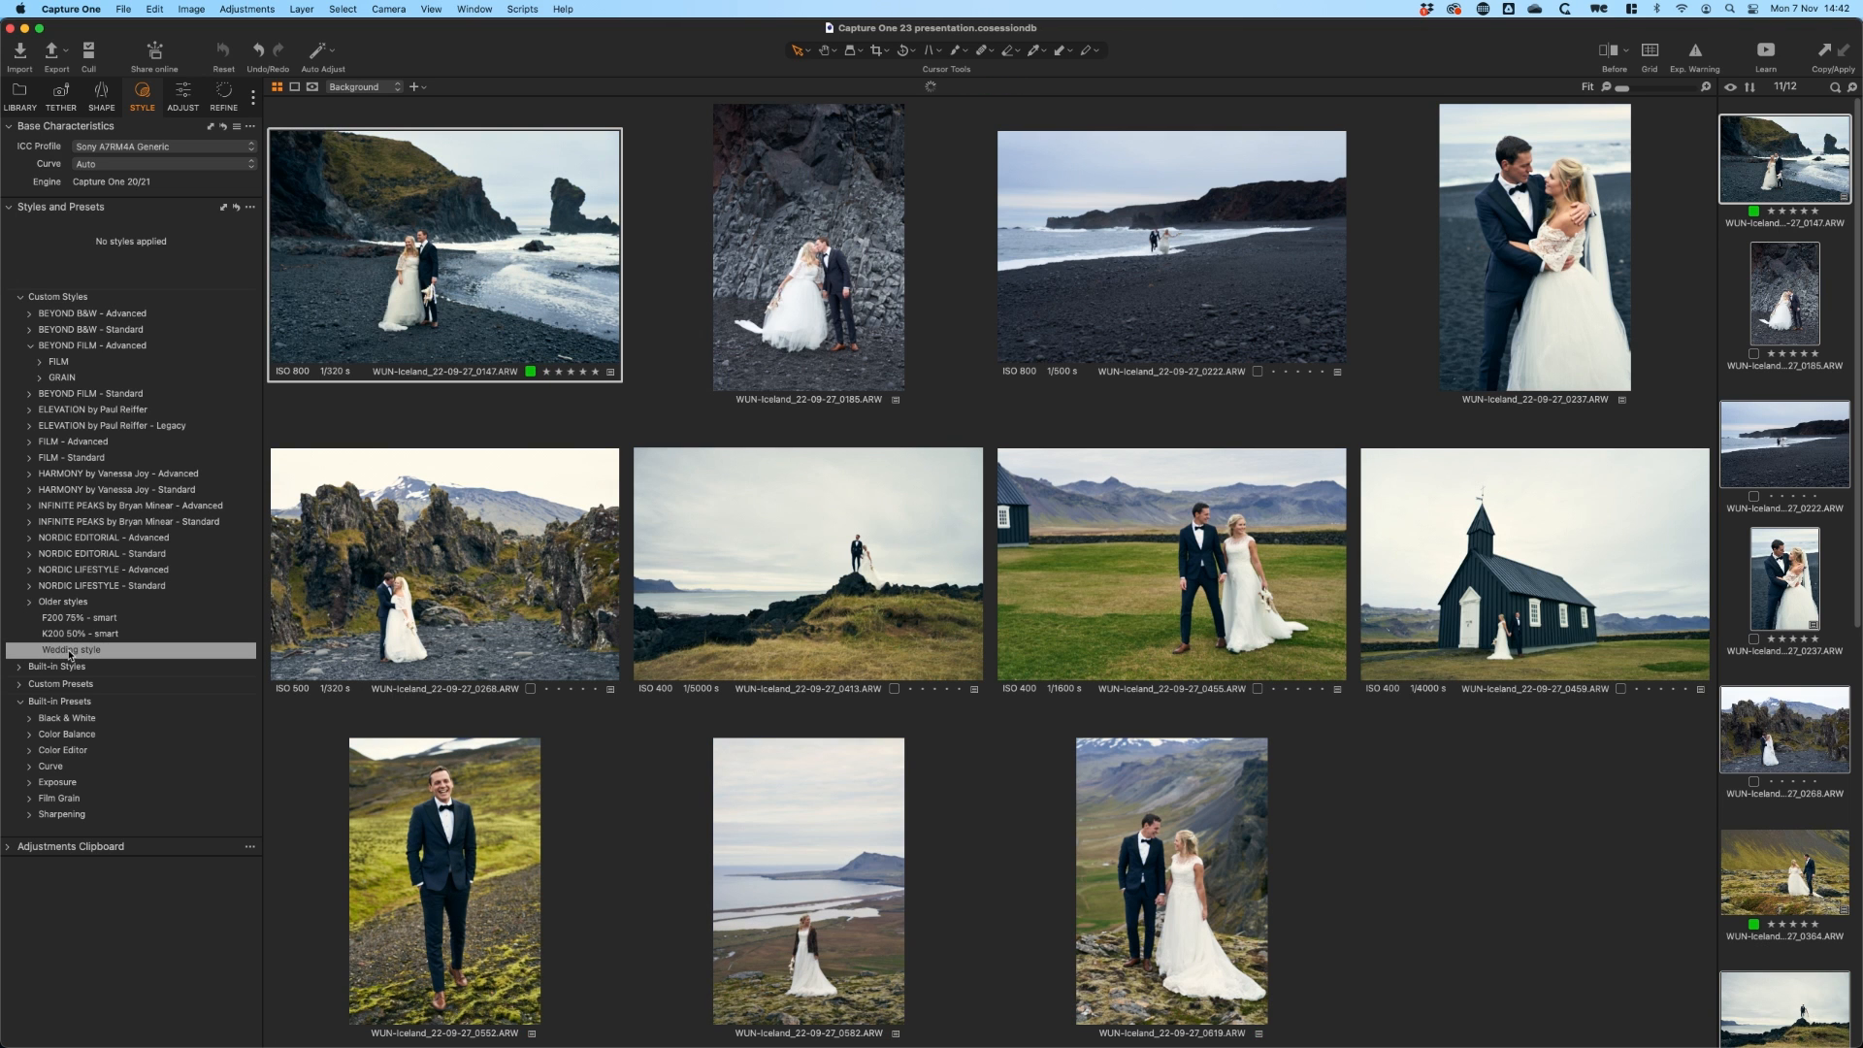
click(70, 650)
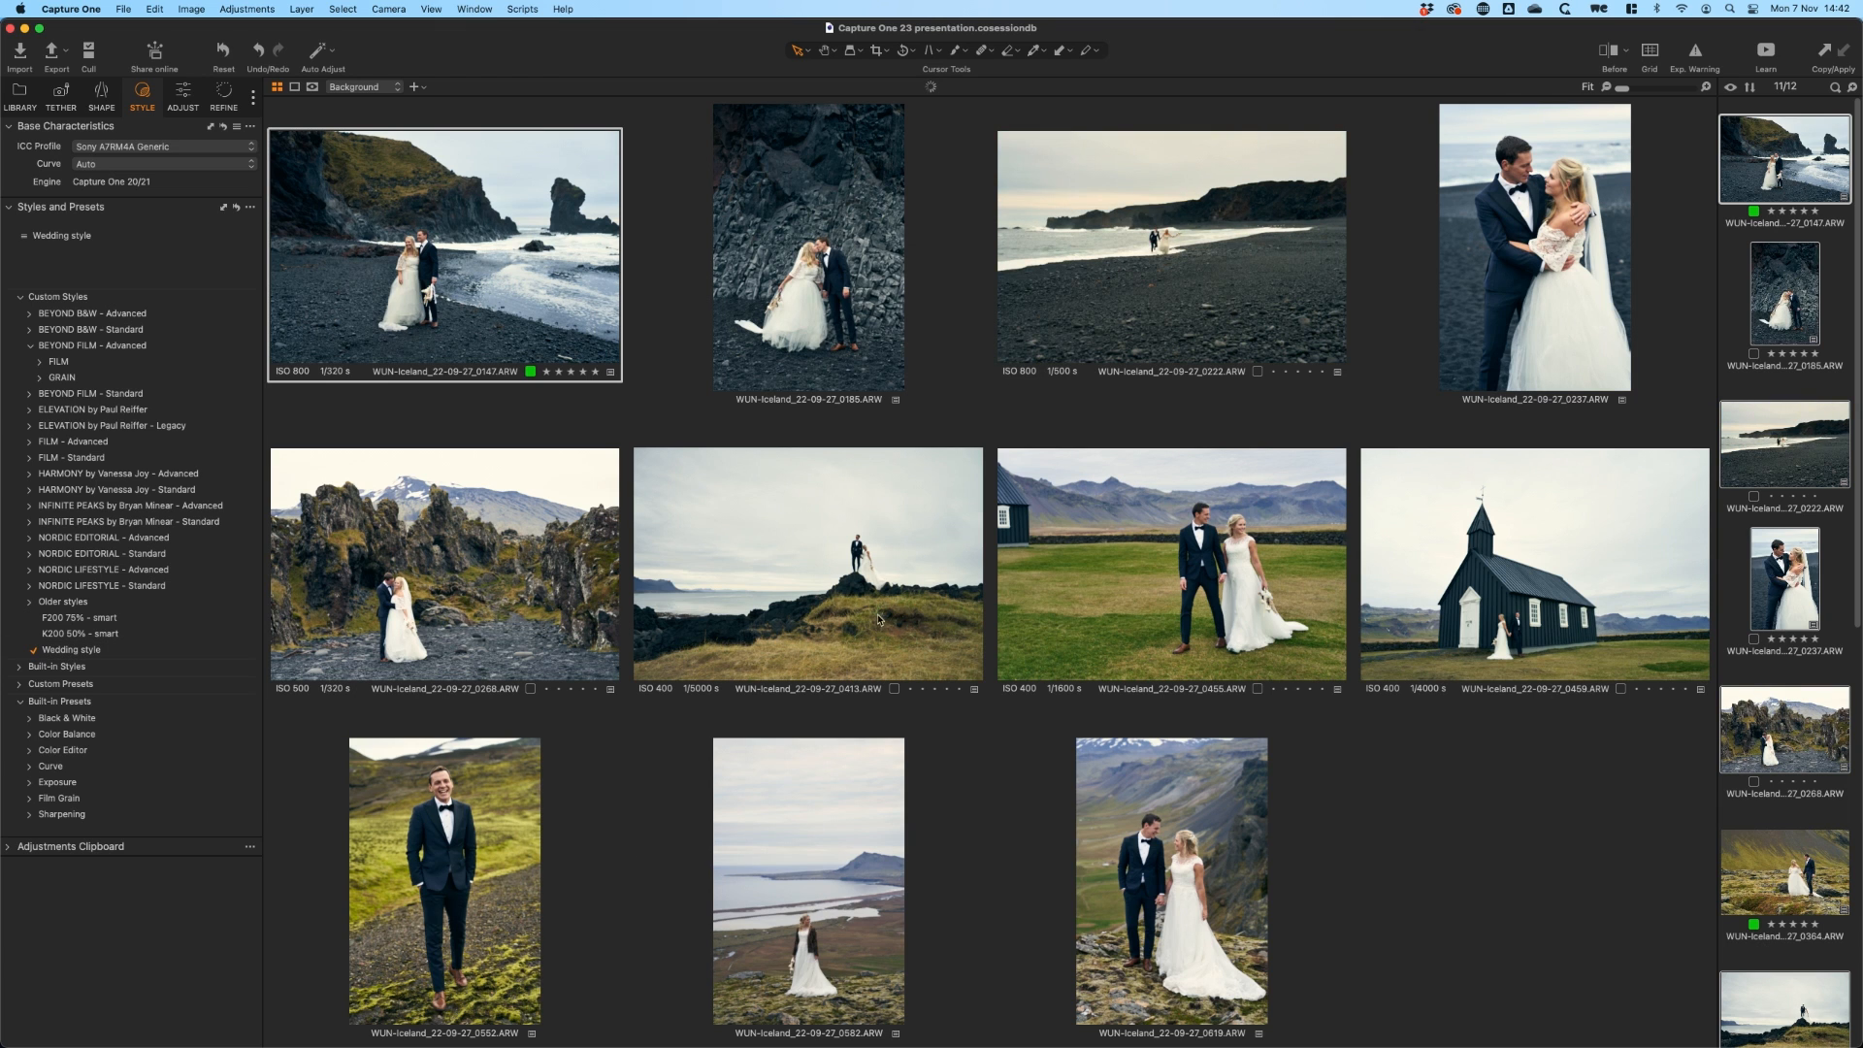
Pick a neutral white balance from the dark pebble beach in photo 0222.
click(1813, 148)
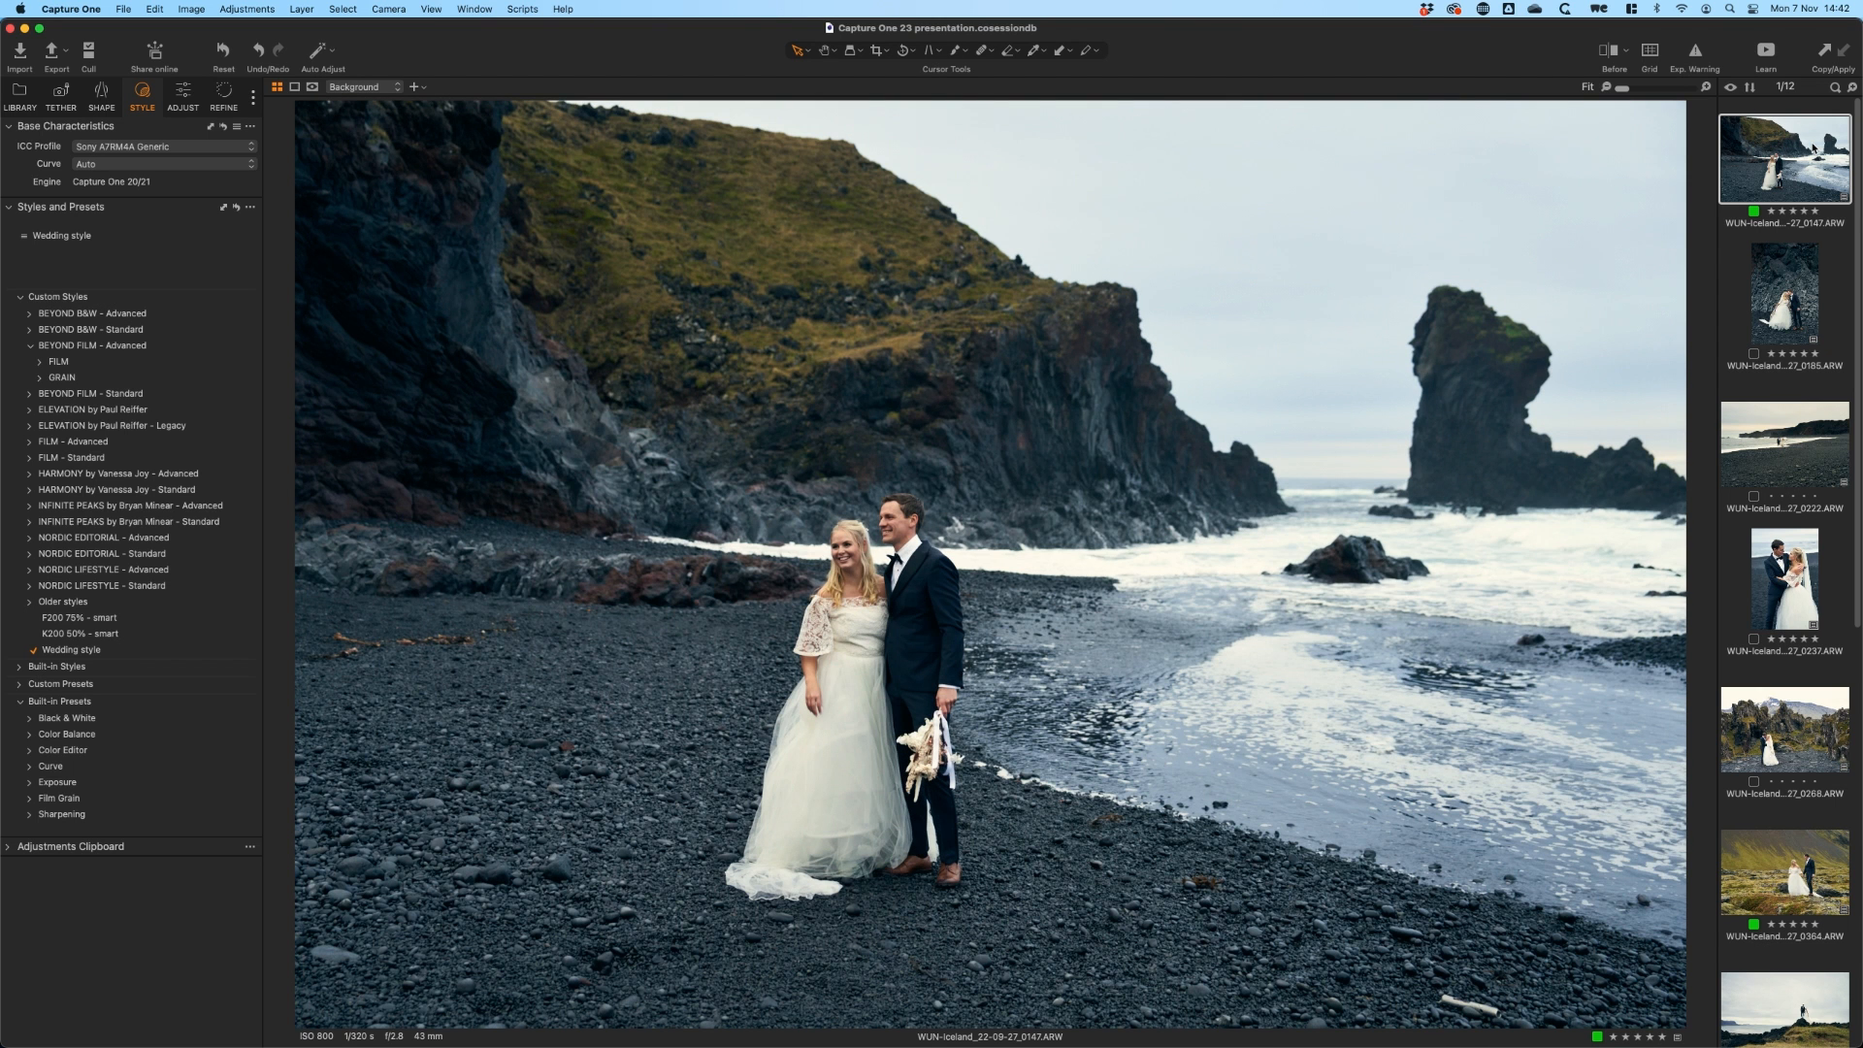
key(Right)
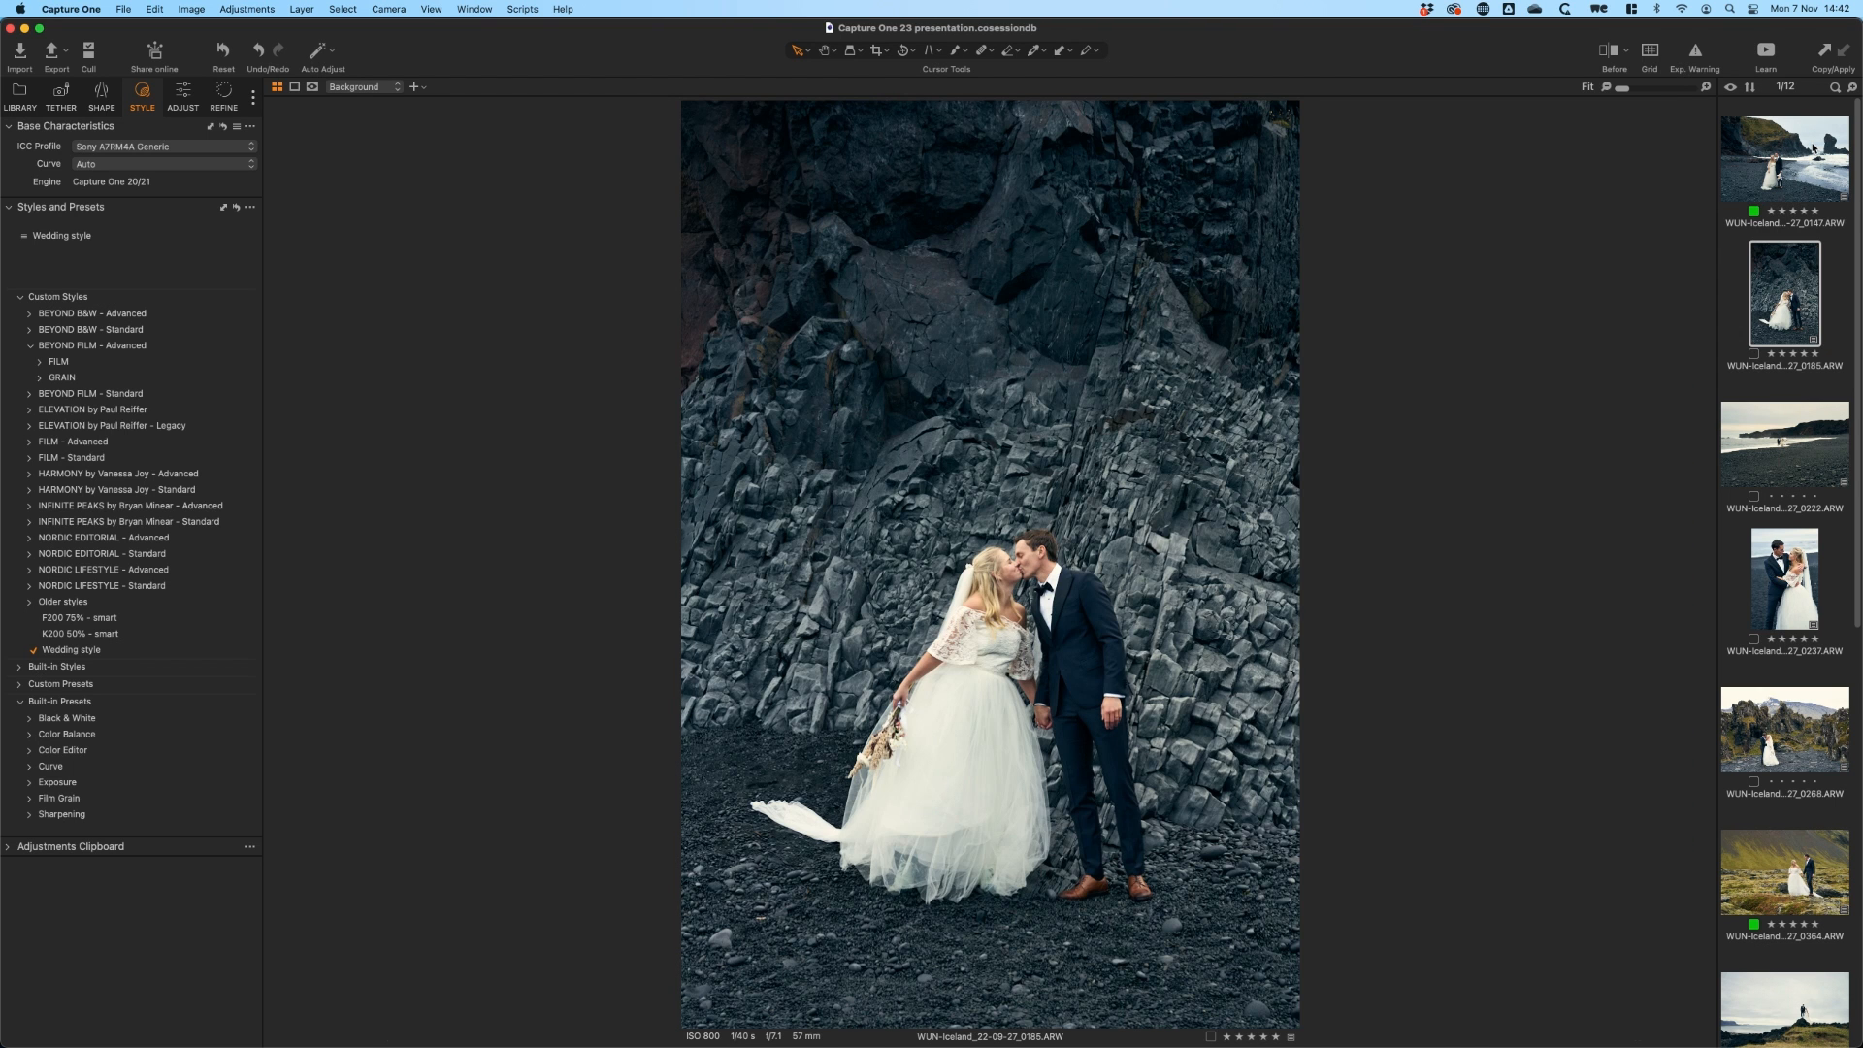
key(Right)
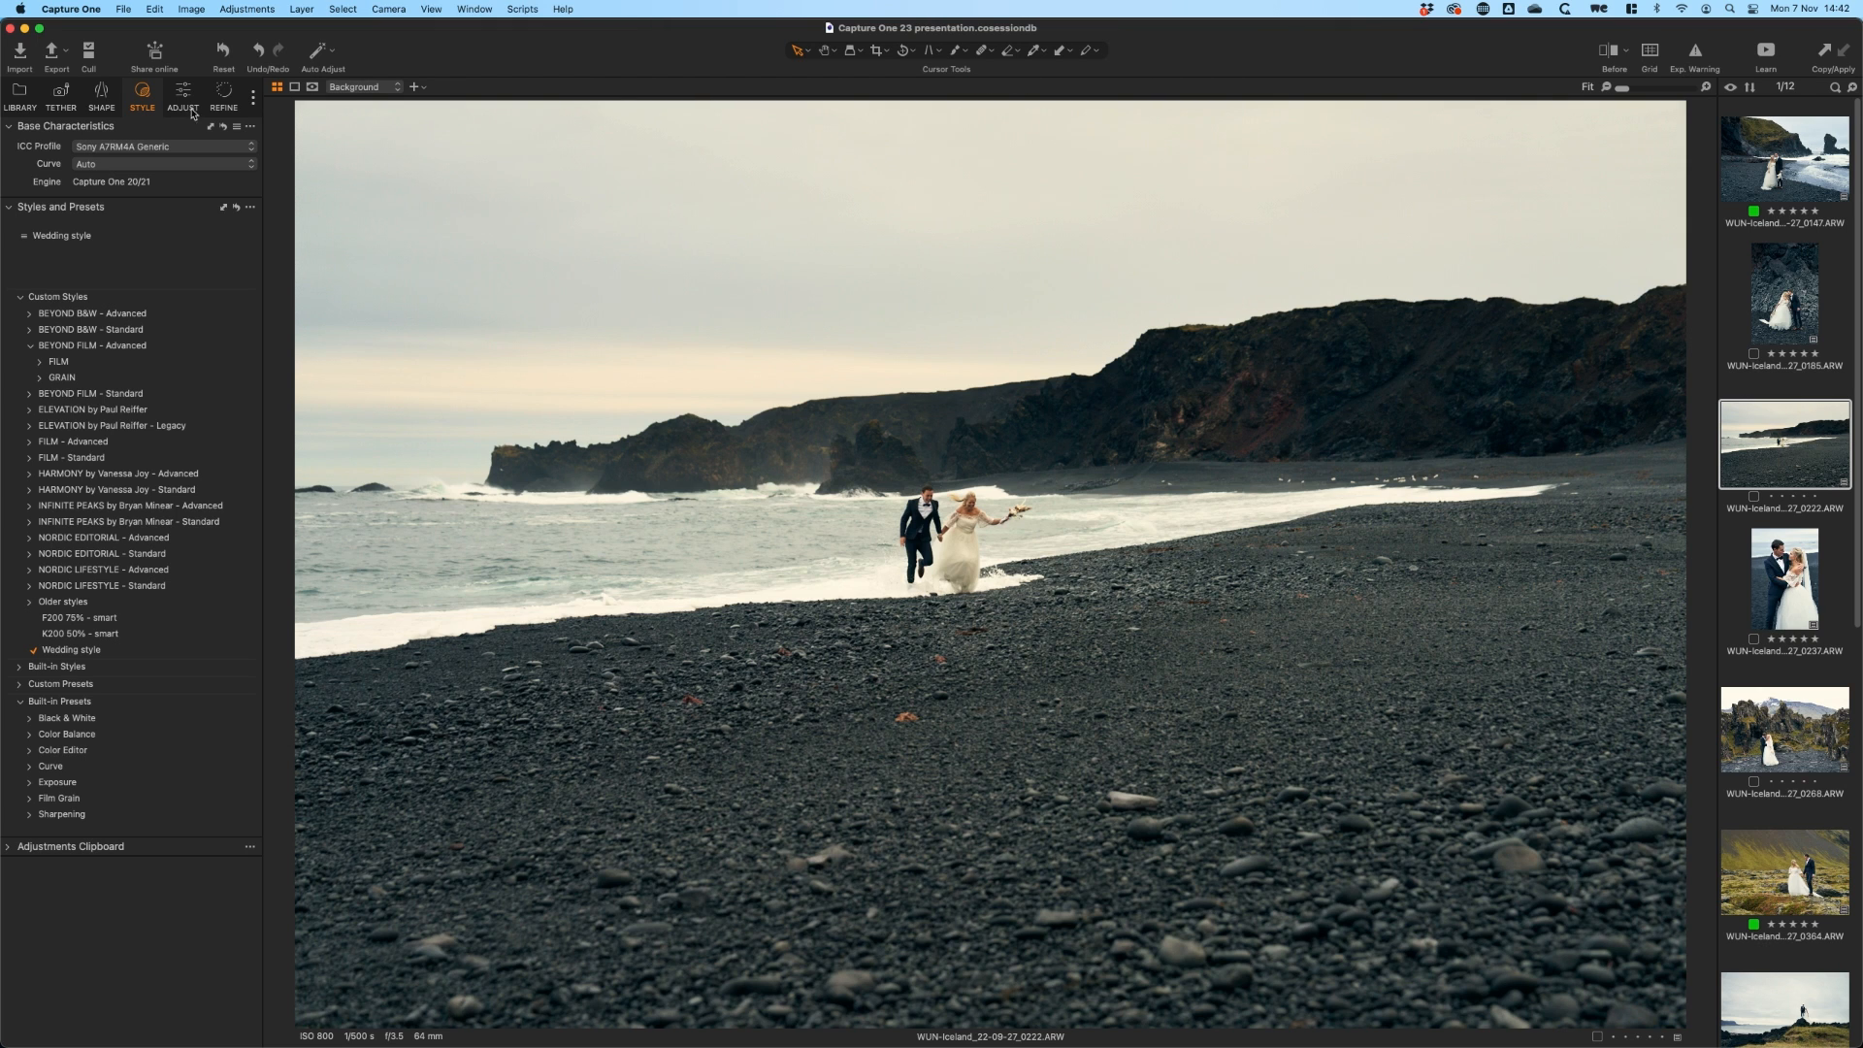
key(w)
click(1097, 683)
key(v)
key(6)
drag(1064, 668, 1095, 668)
Straighten photo 0459 of the black church by setting its rotation angle to about 1.8.
key(Right)
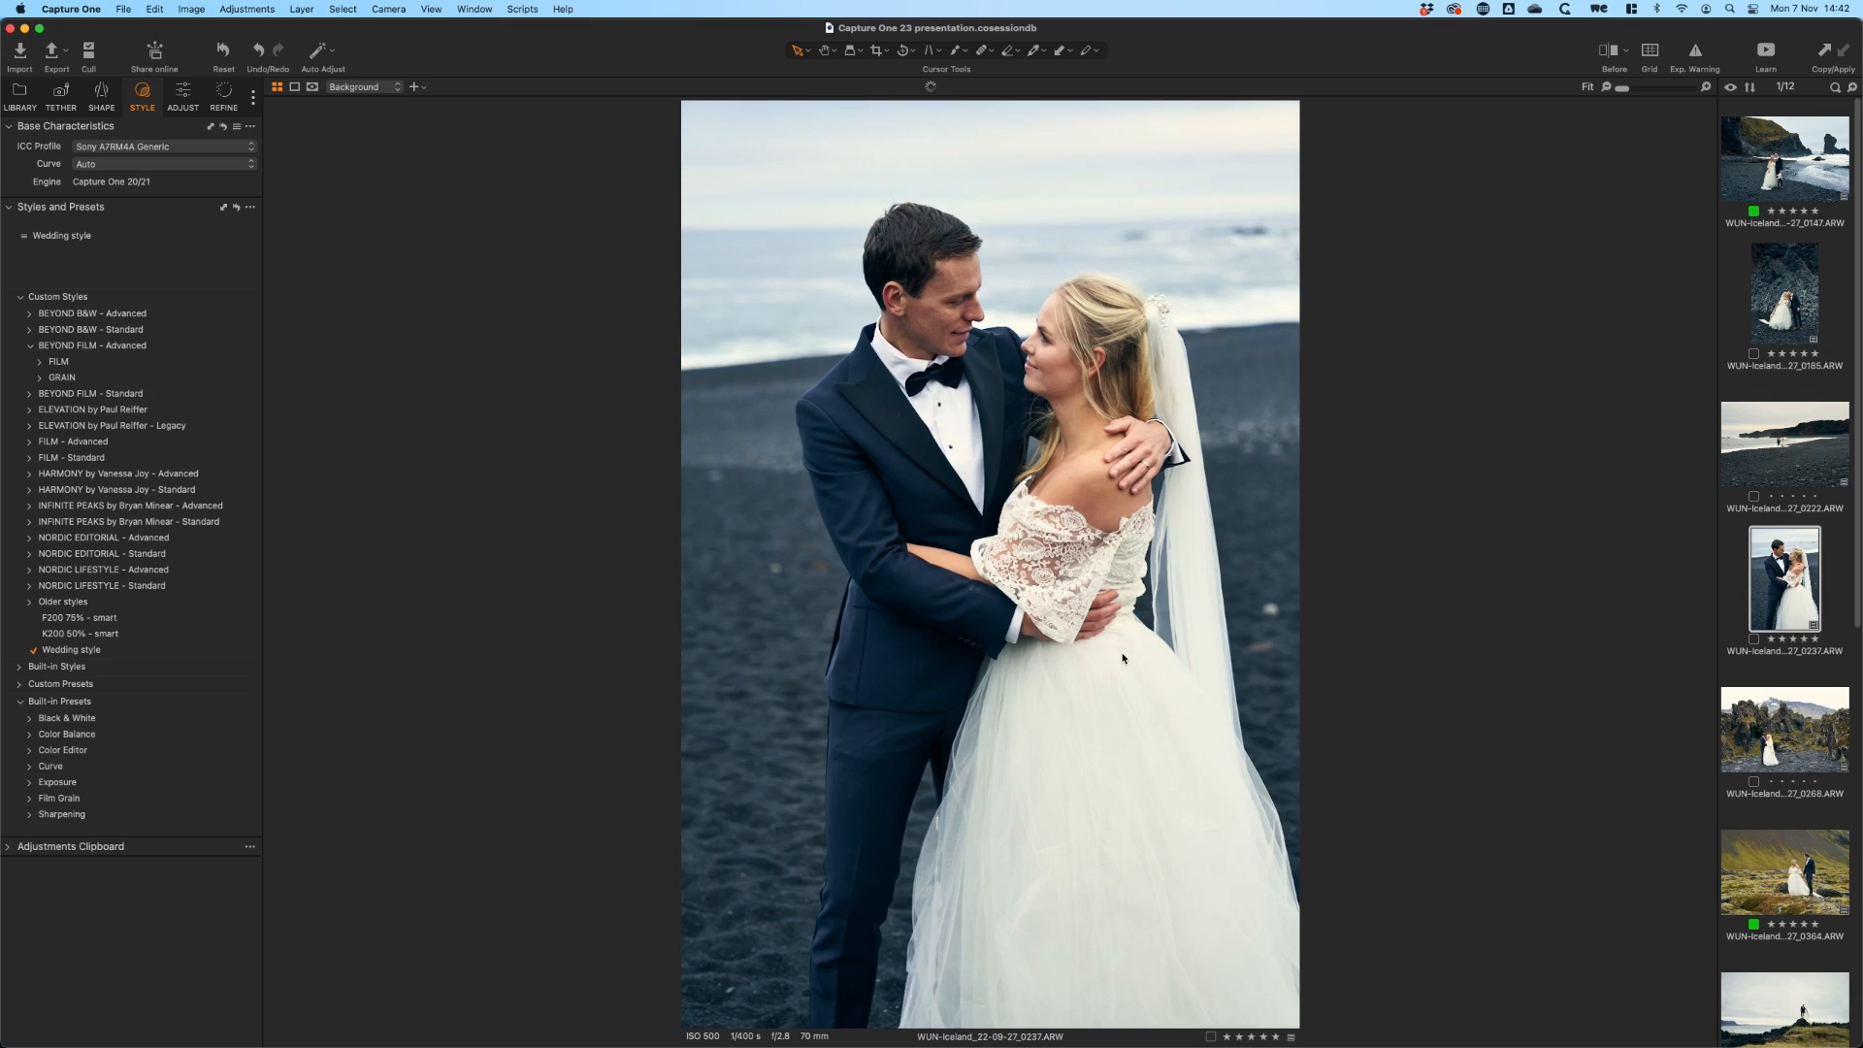
key(Right)
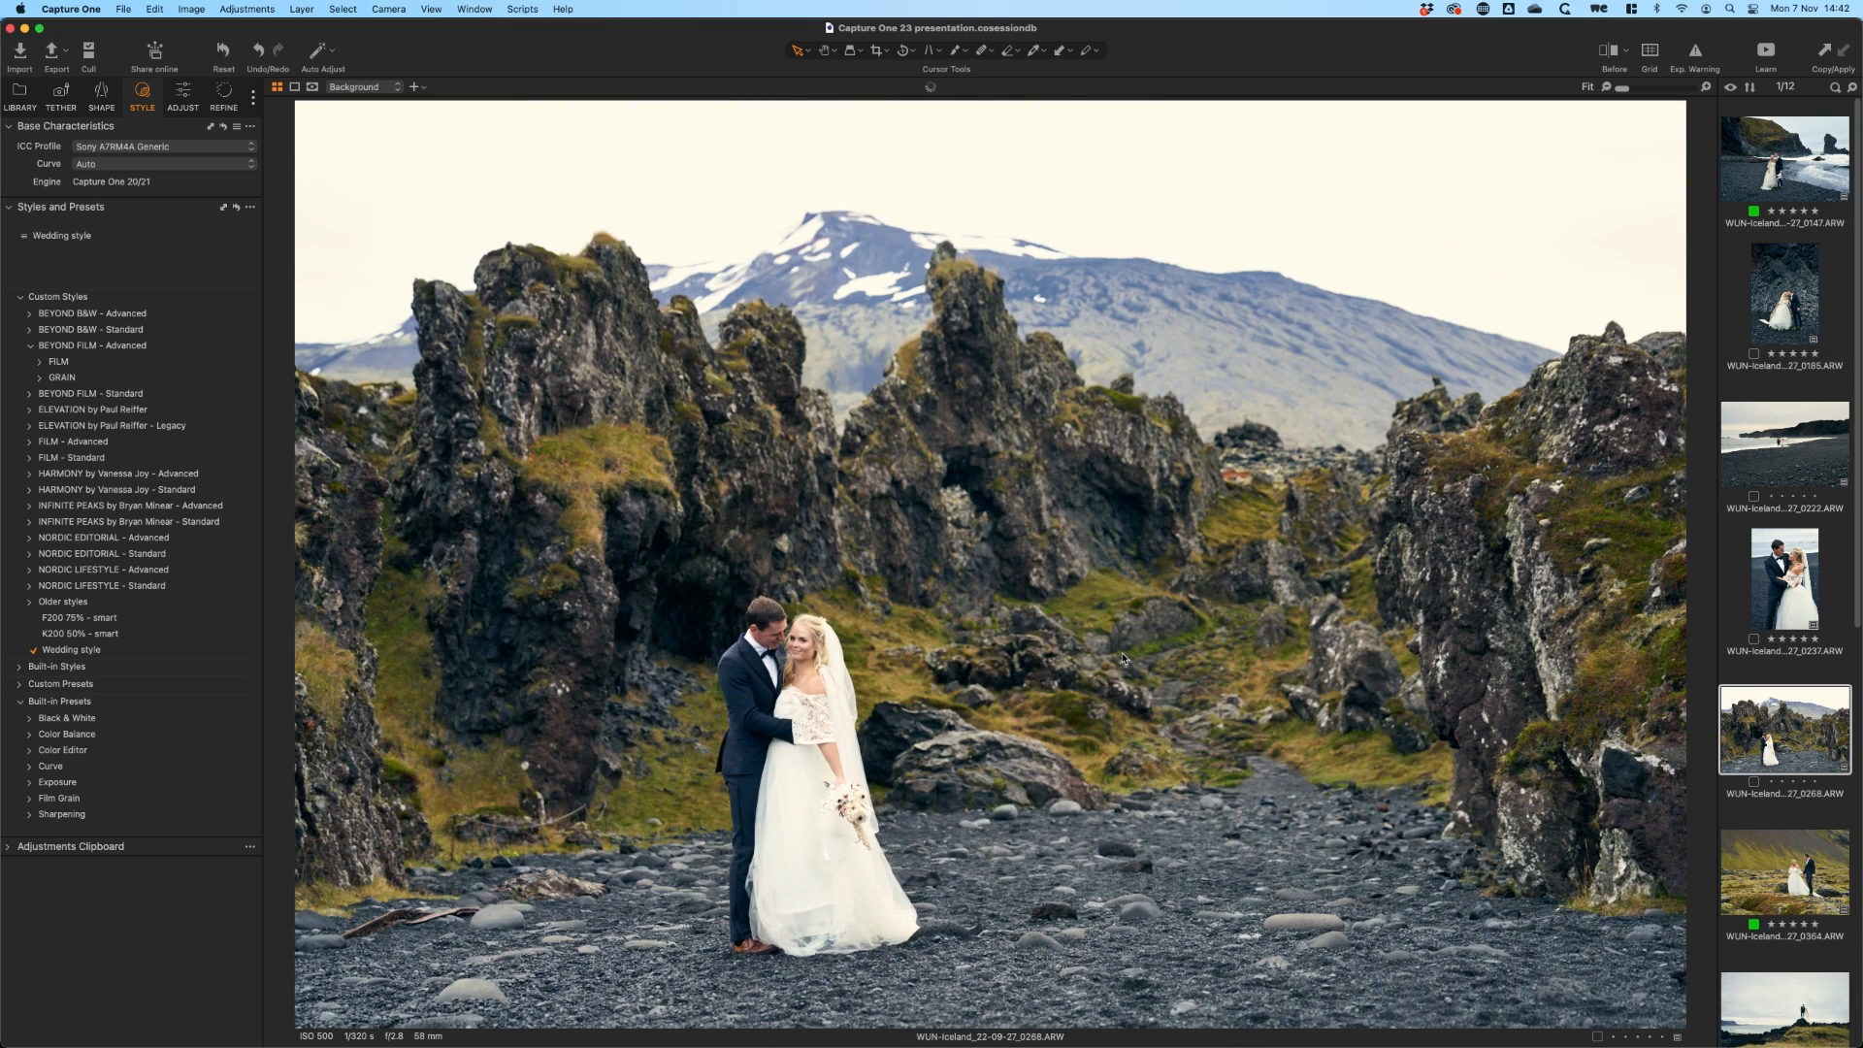
key(Right)
key(Right)
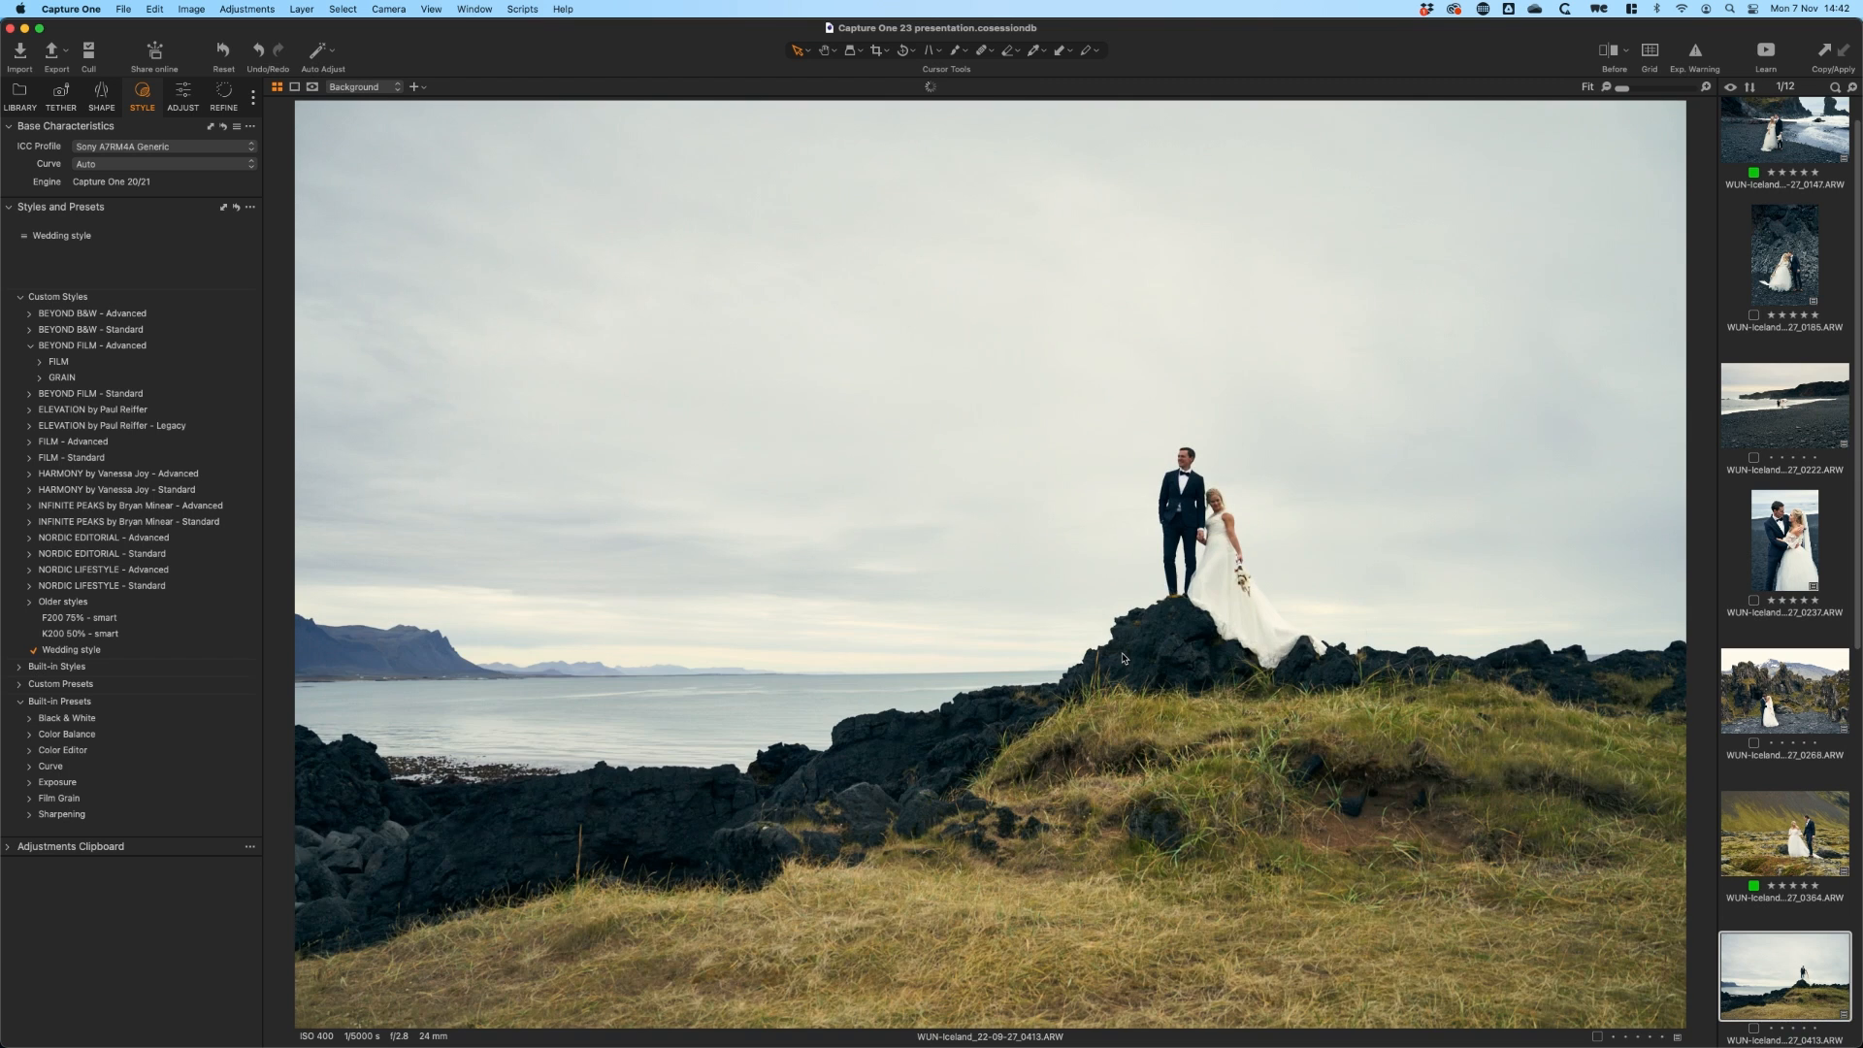
key(Right)
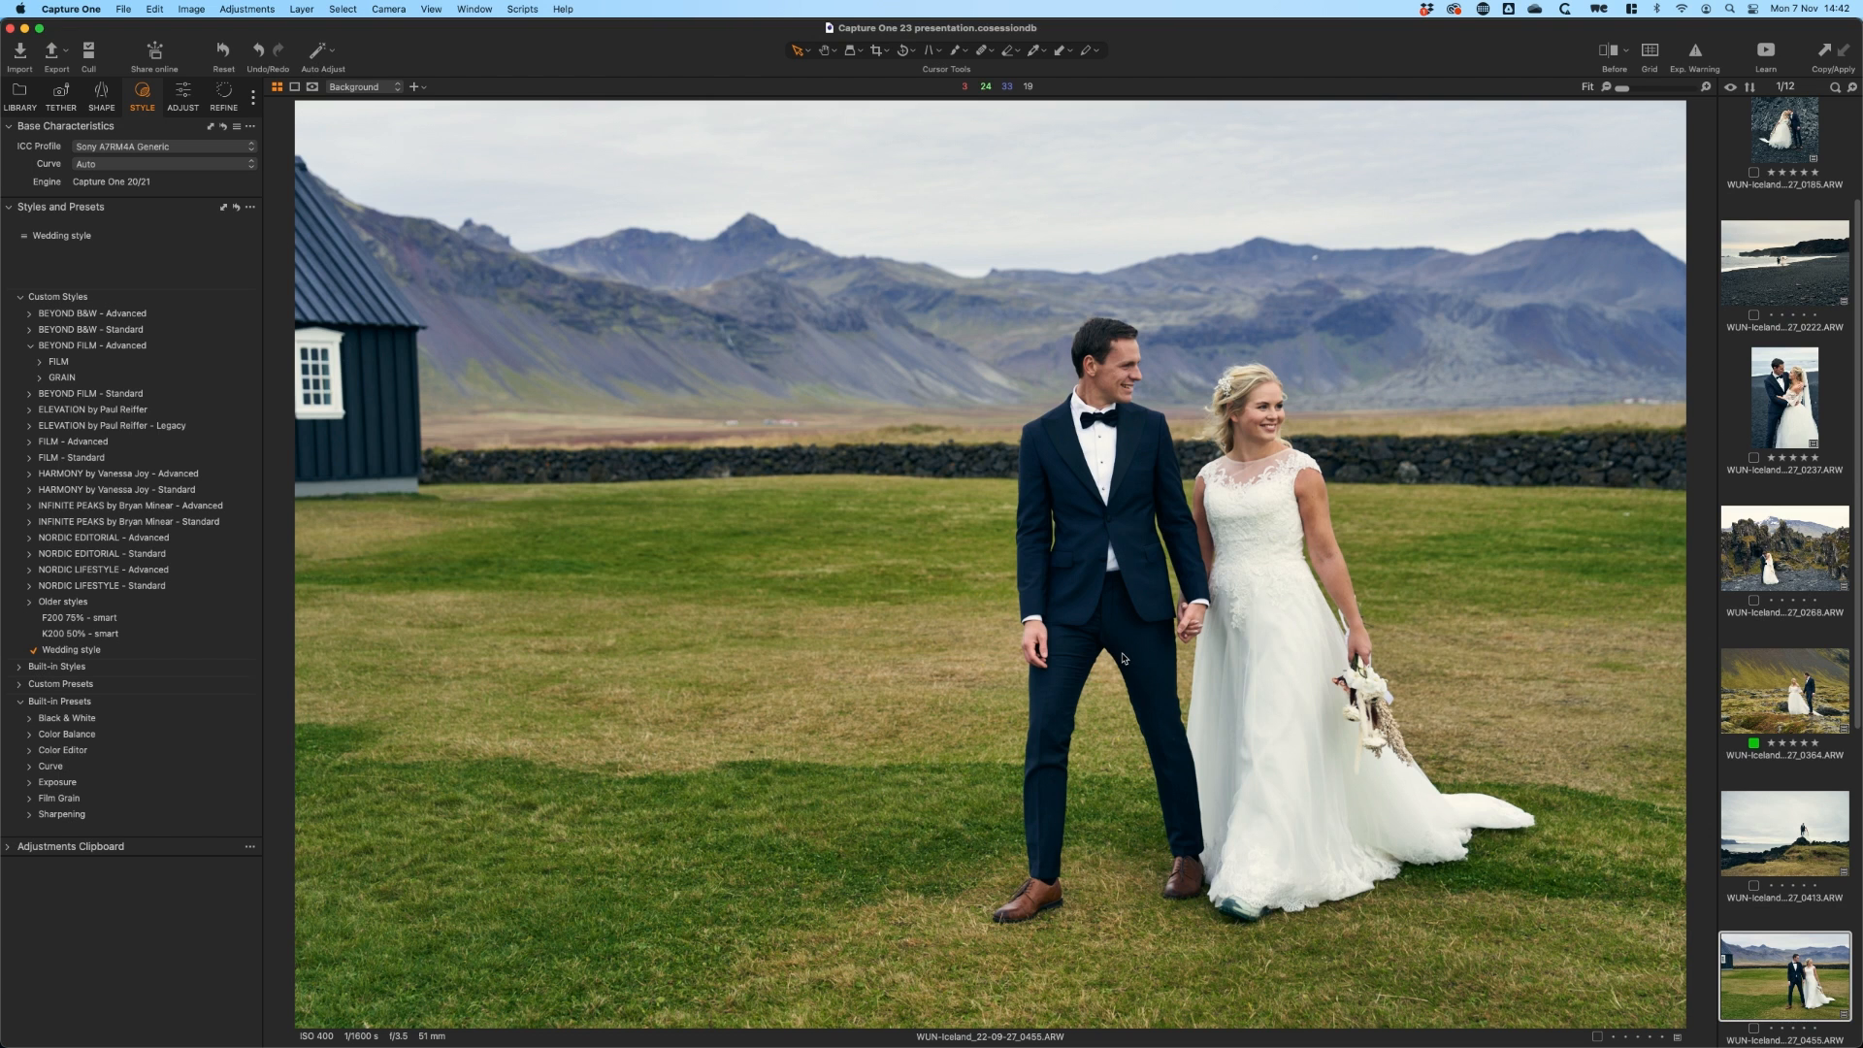
key(Right)
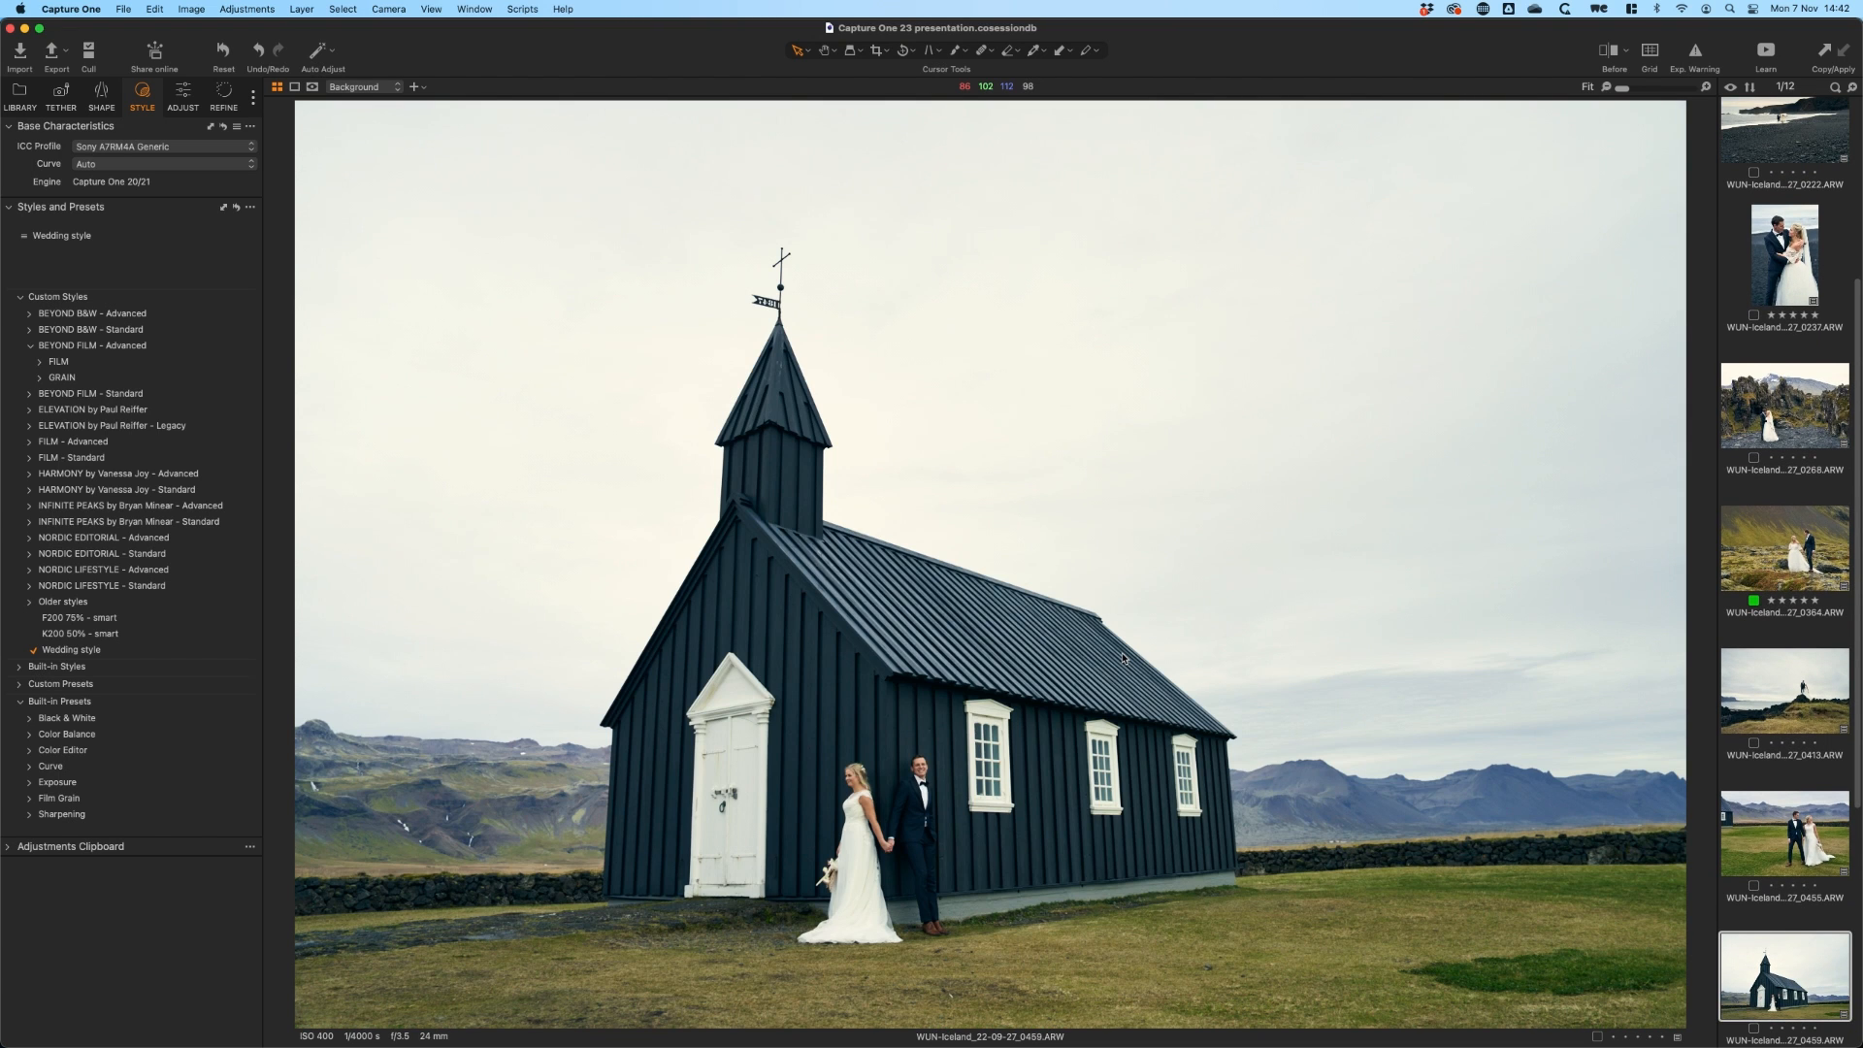
click(102, 94)
click(144, 245)
drag(145, 245, 146, 245)
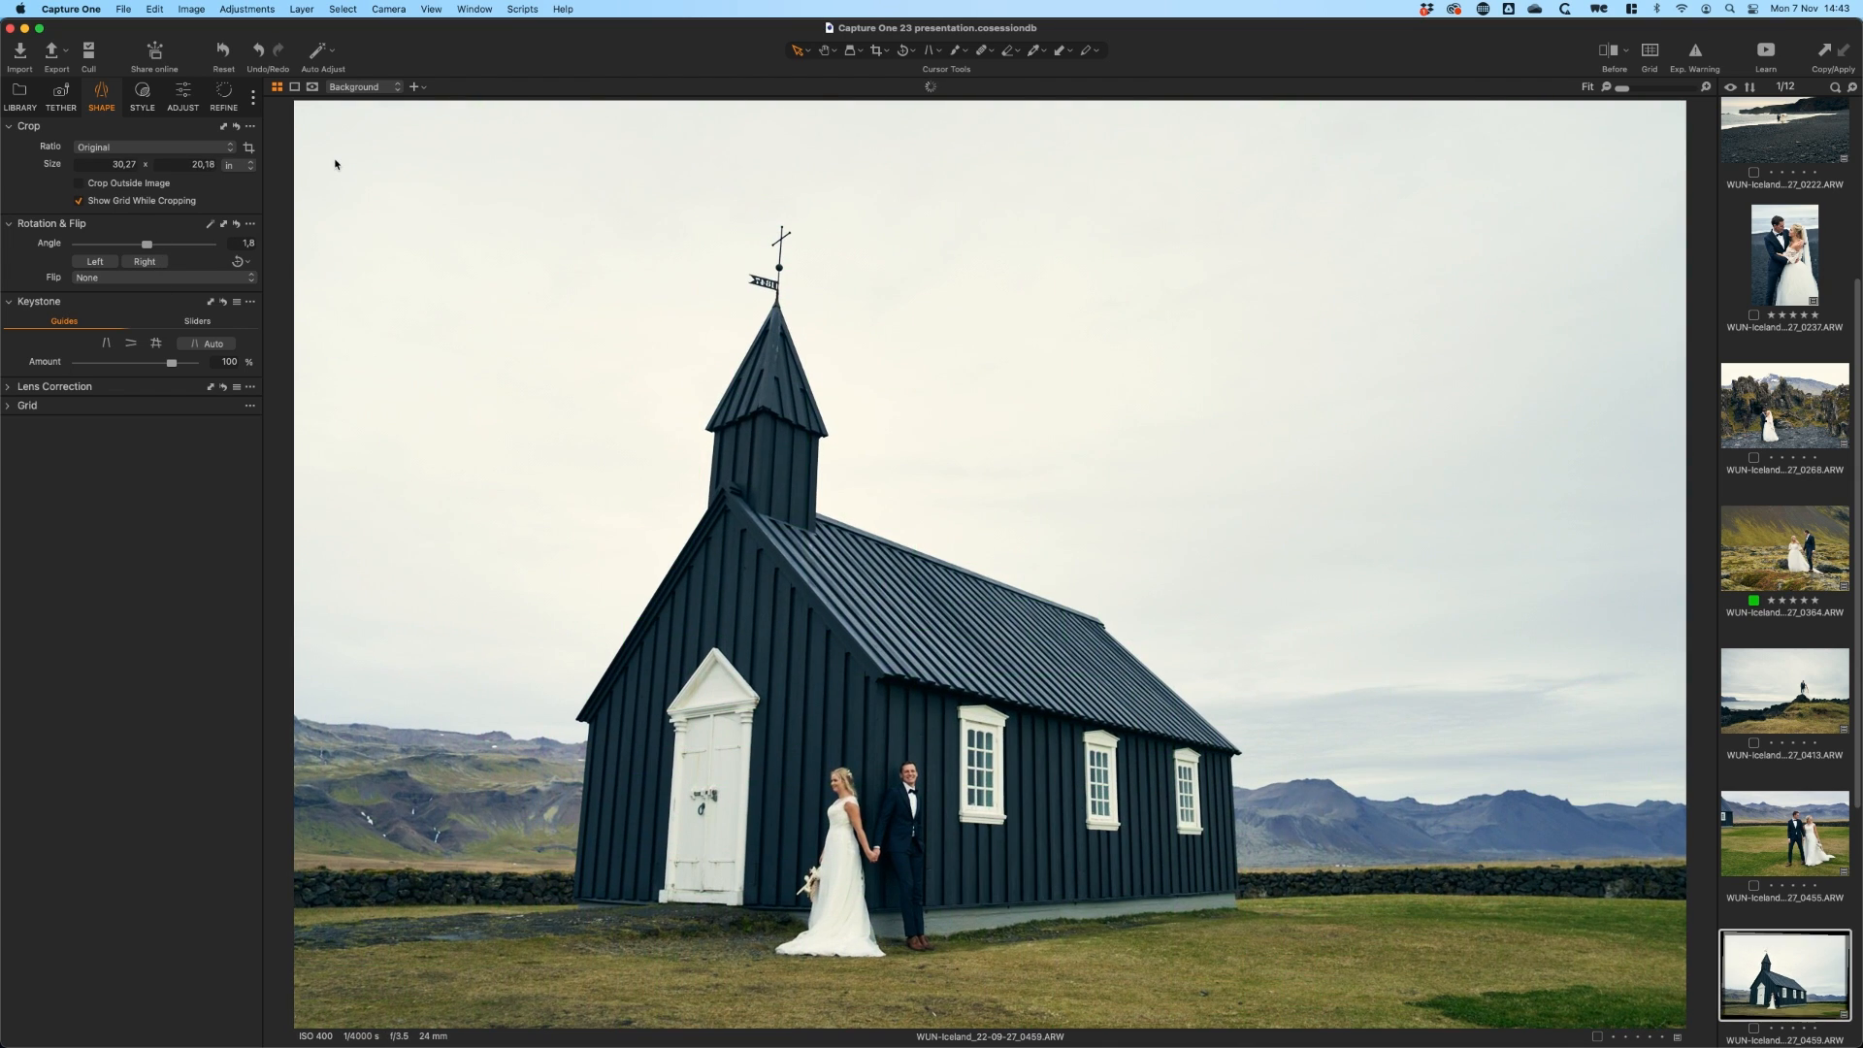
On photo 0552, reduce the Contrast layer's opacity to 61% and the Color layer's opacity to 64%.
key(Right)
key(Right)
key(Right)
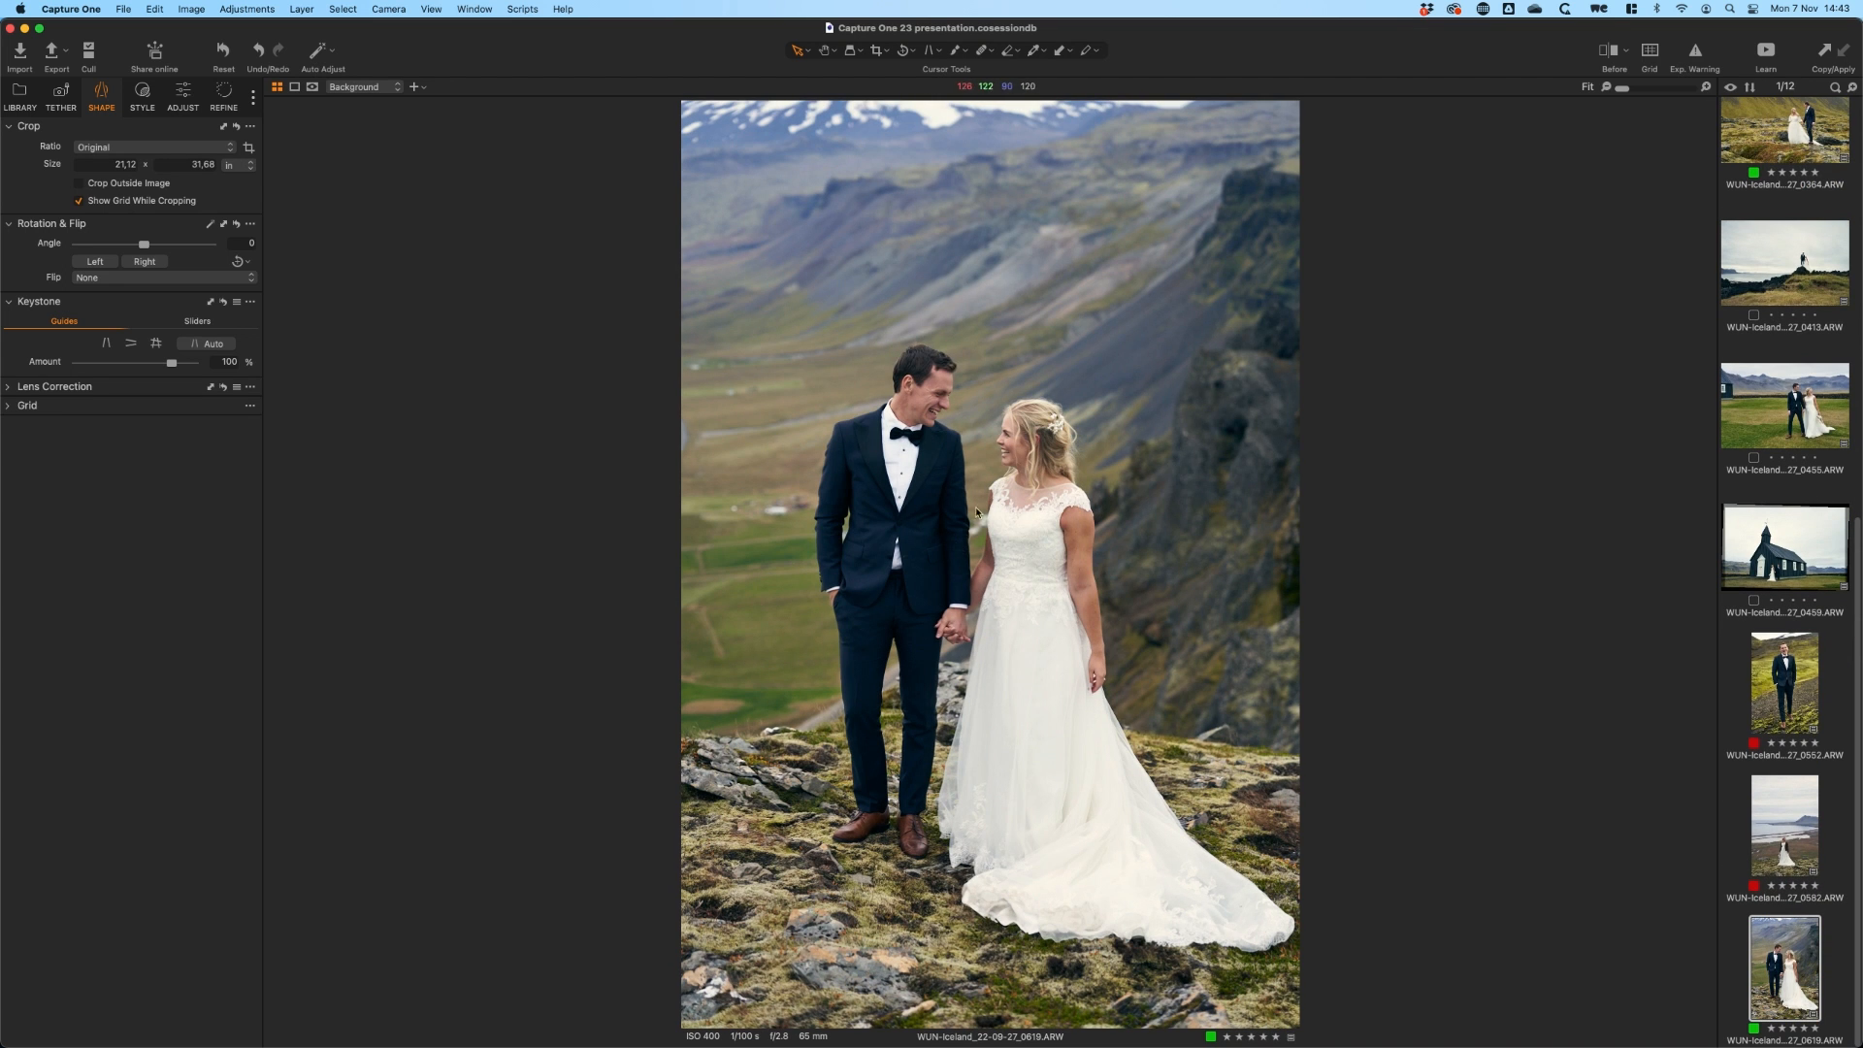
key(Left)
key(Left)
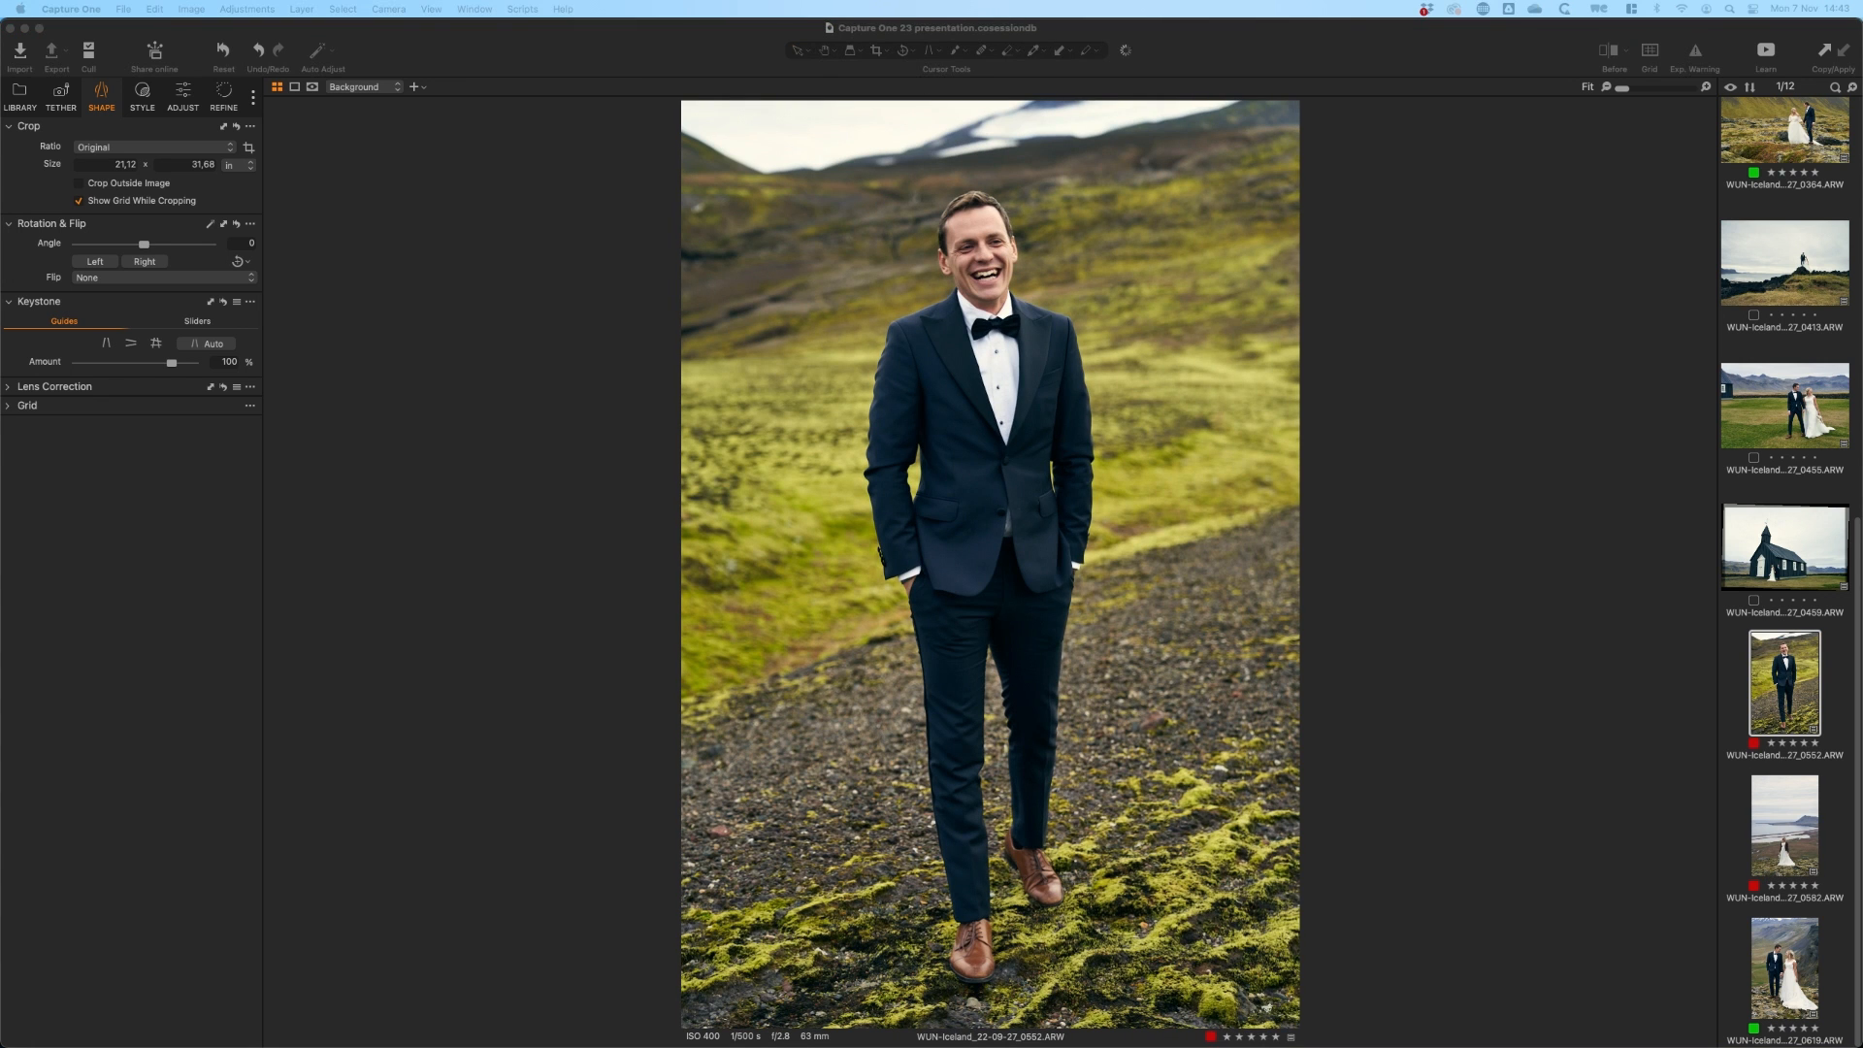
click(178, 92)
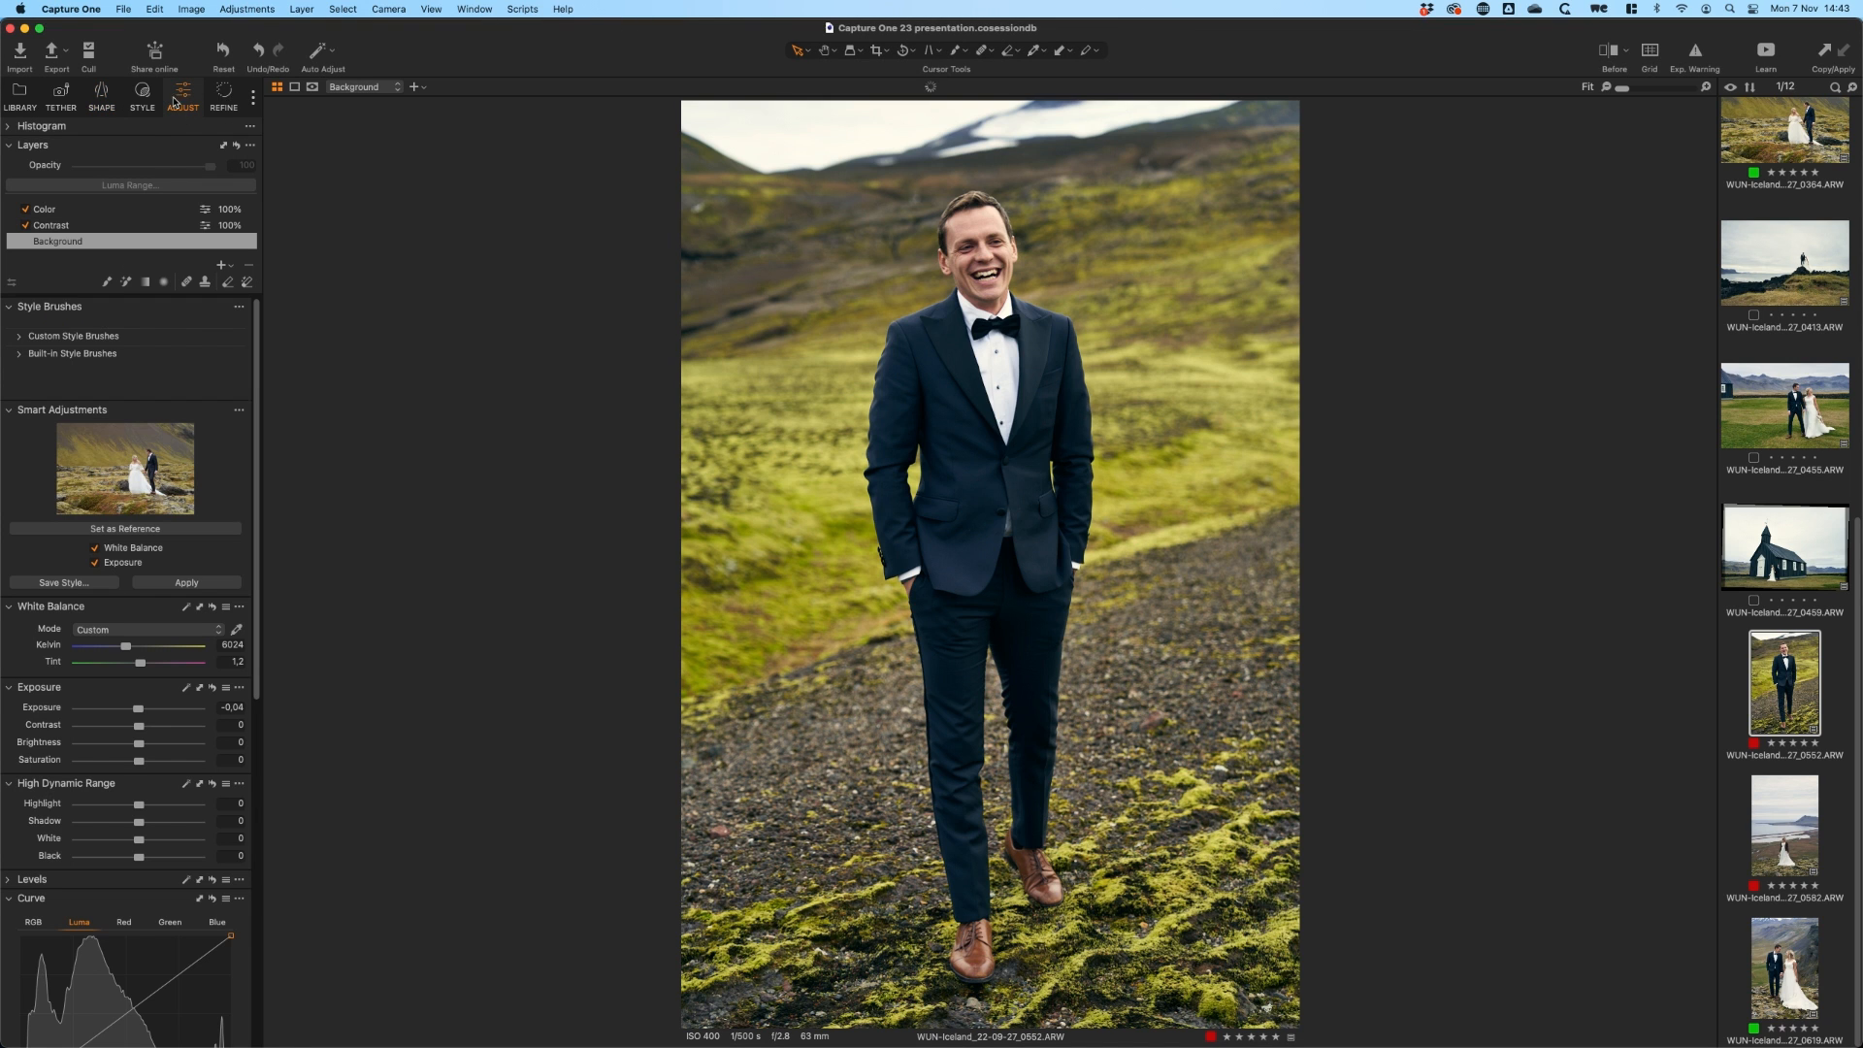
click(135, 226)
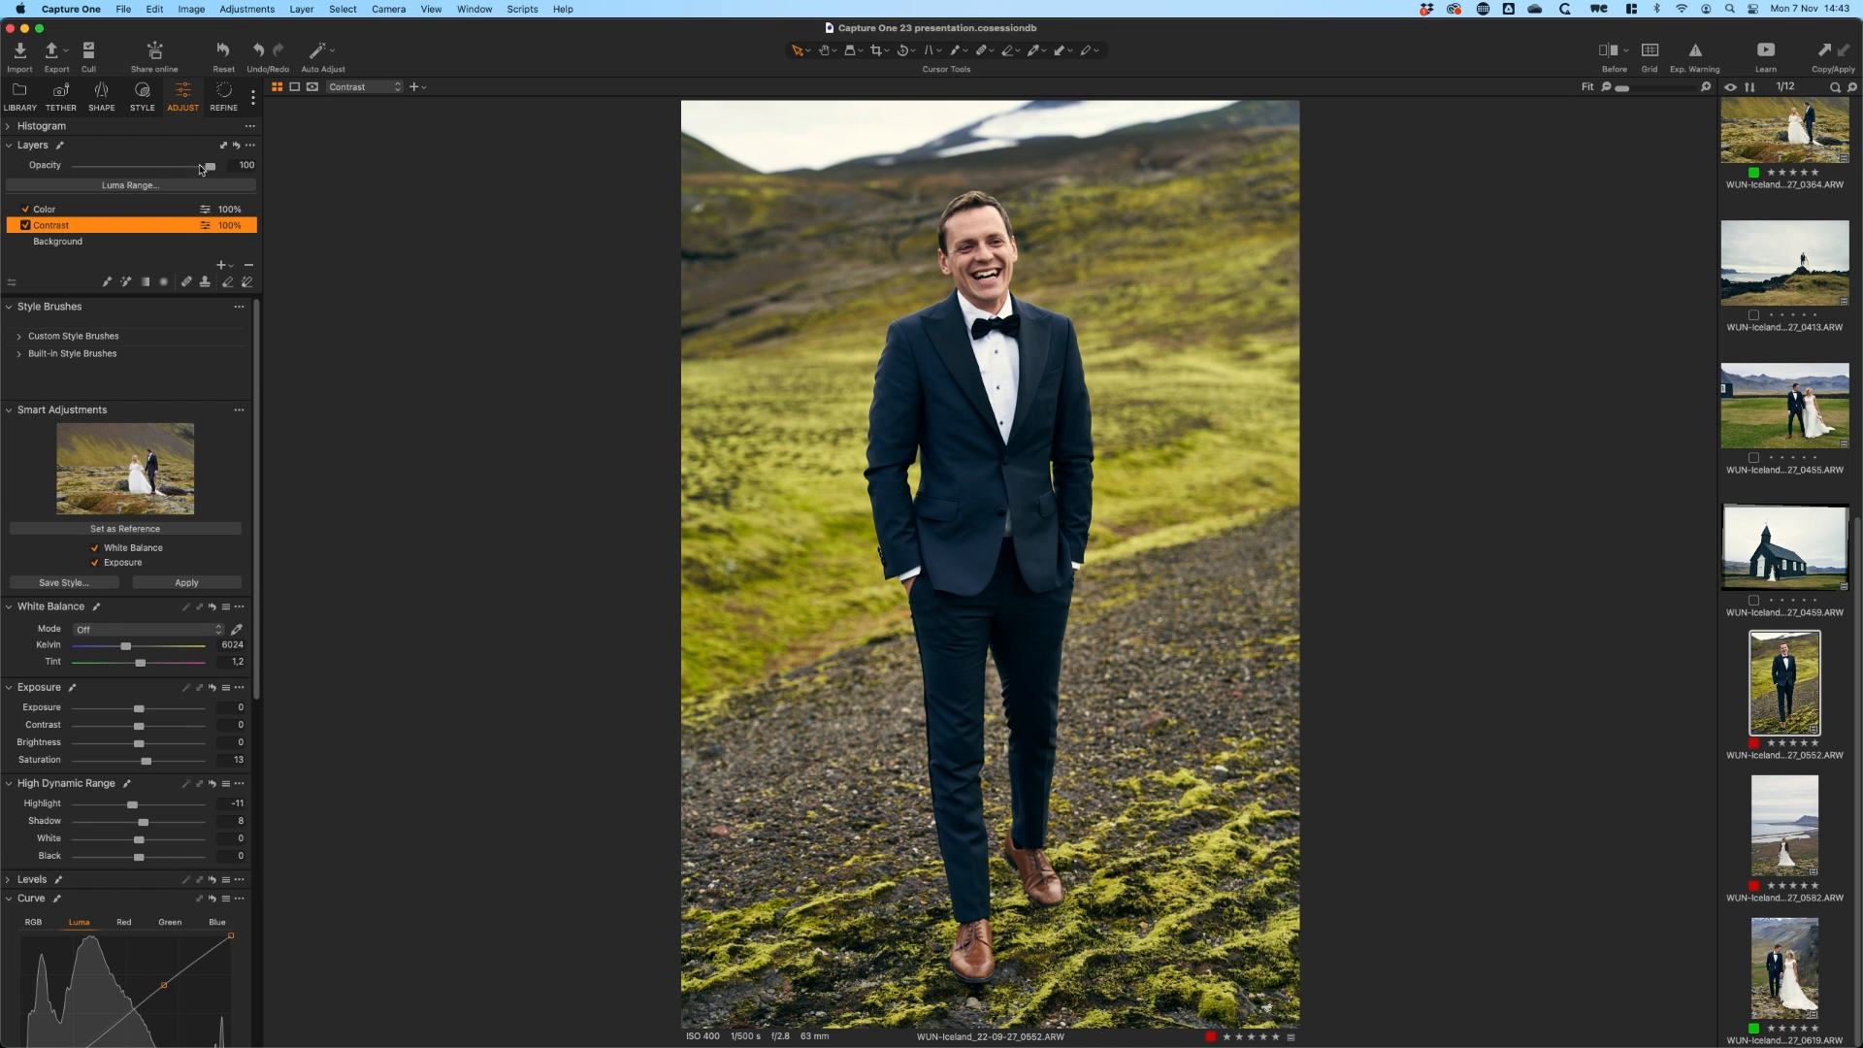
drag(212, 171, 163, 171)
click(146, 209)
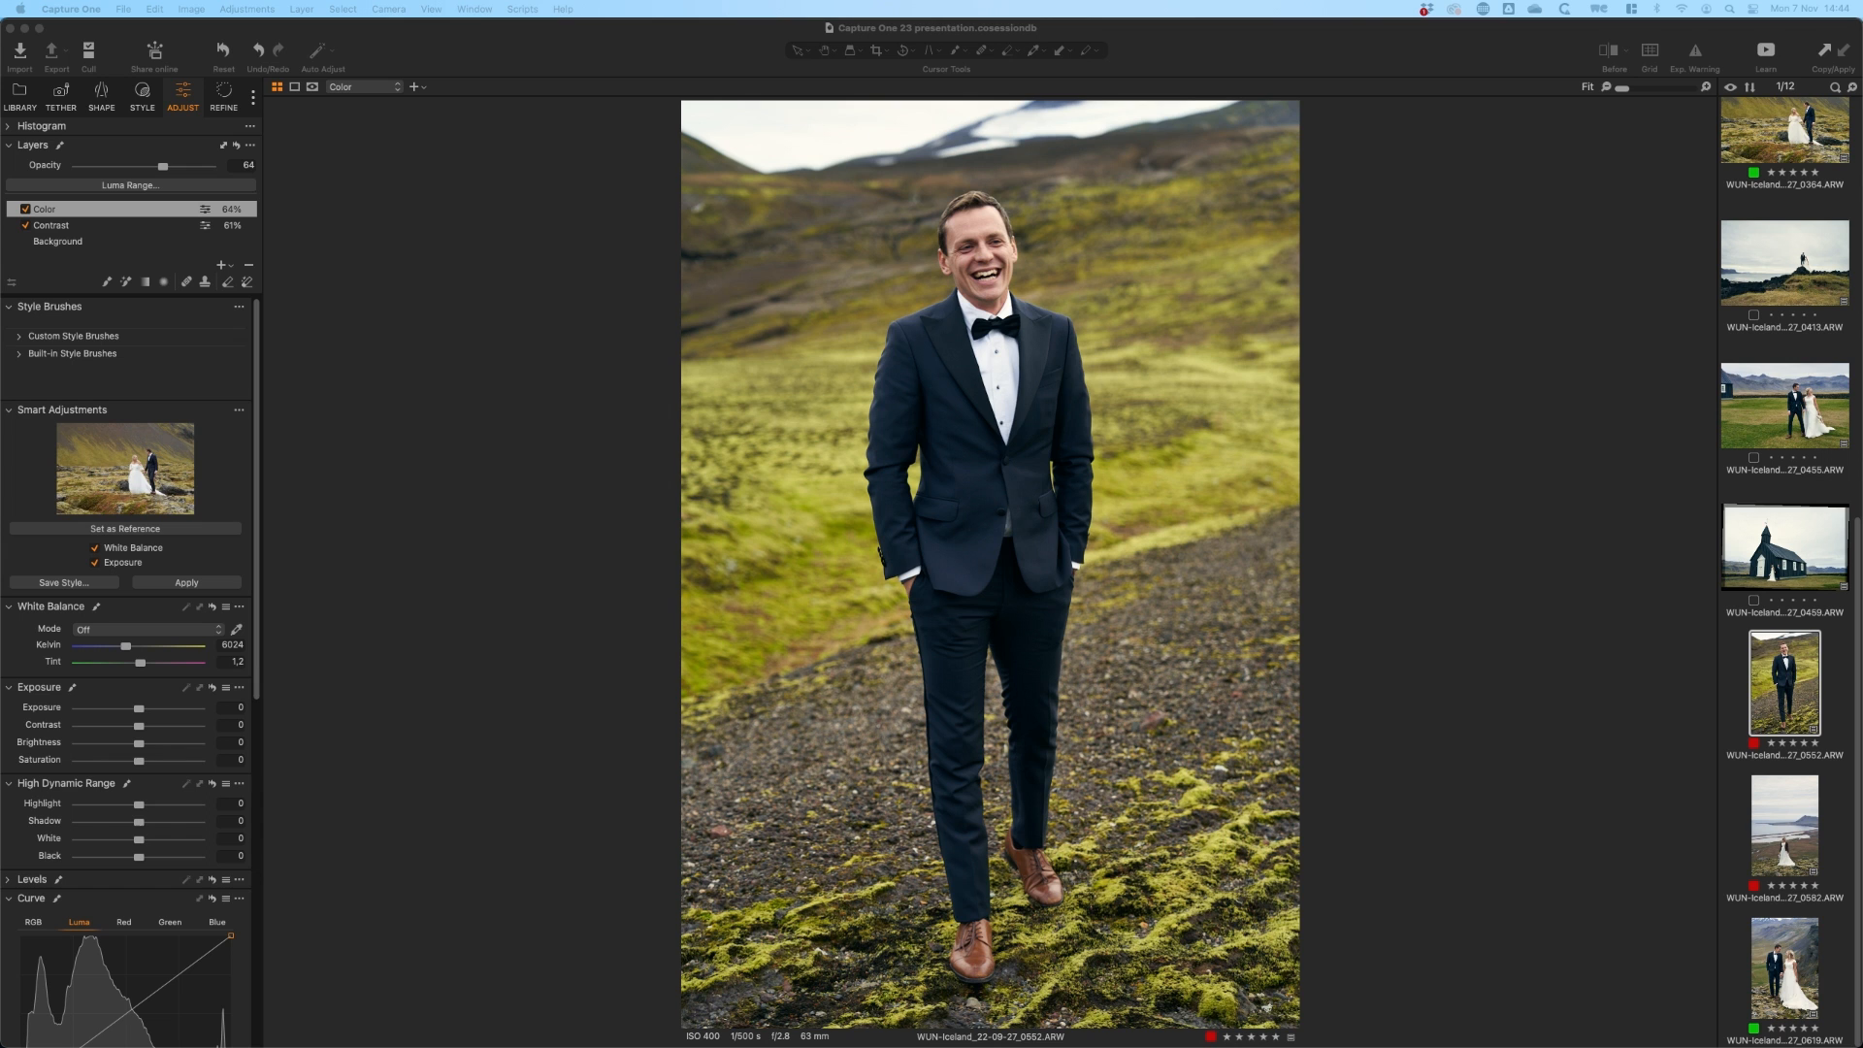
Filter the Capture Folder to show only the photos with a green color tag.
click(1385, 643)
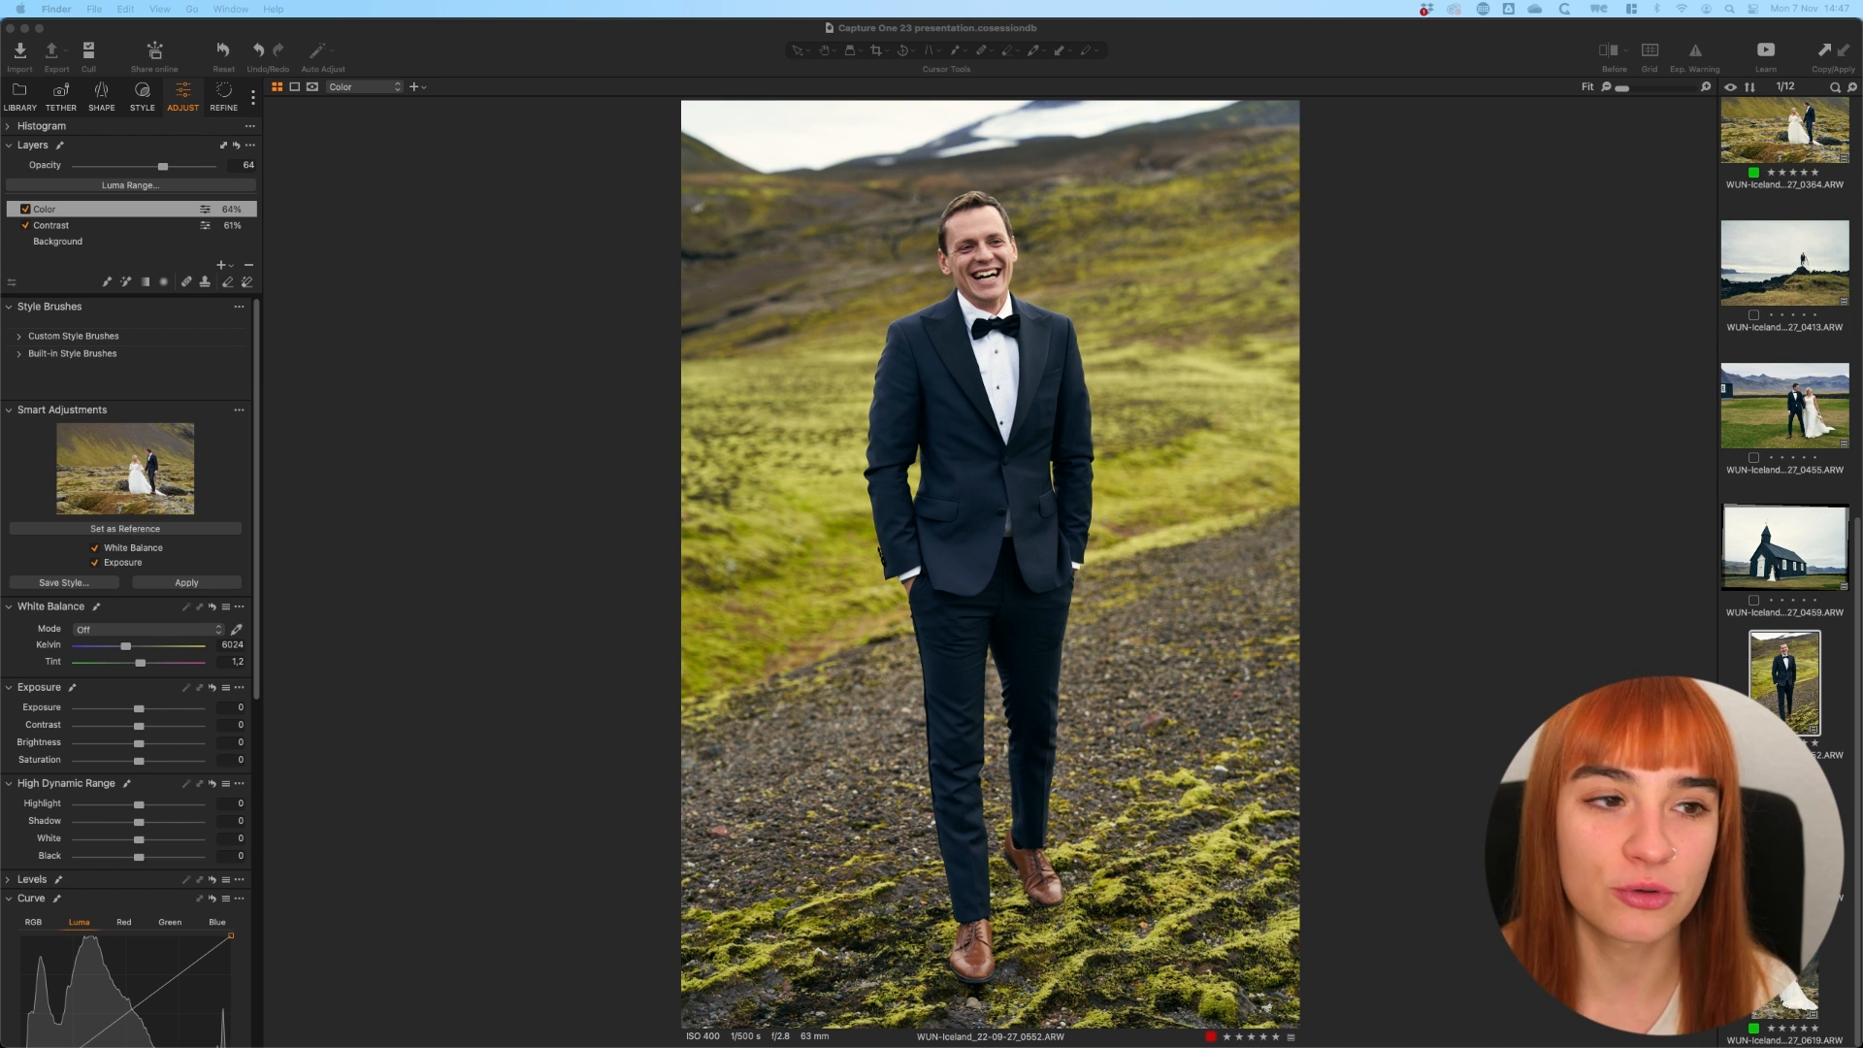
click(1390, 452)
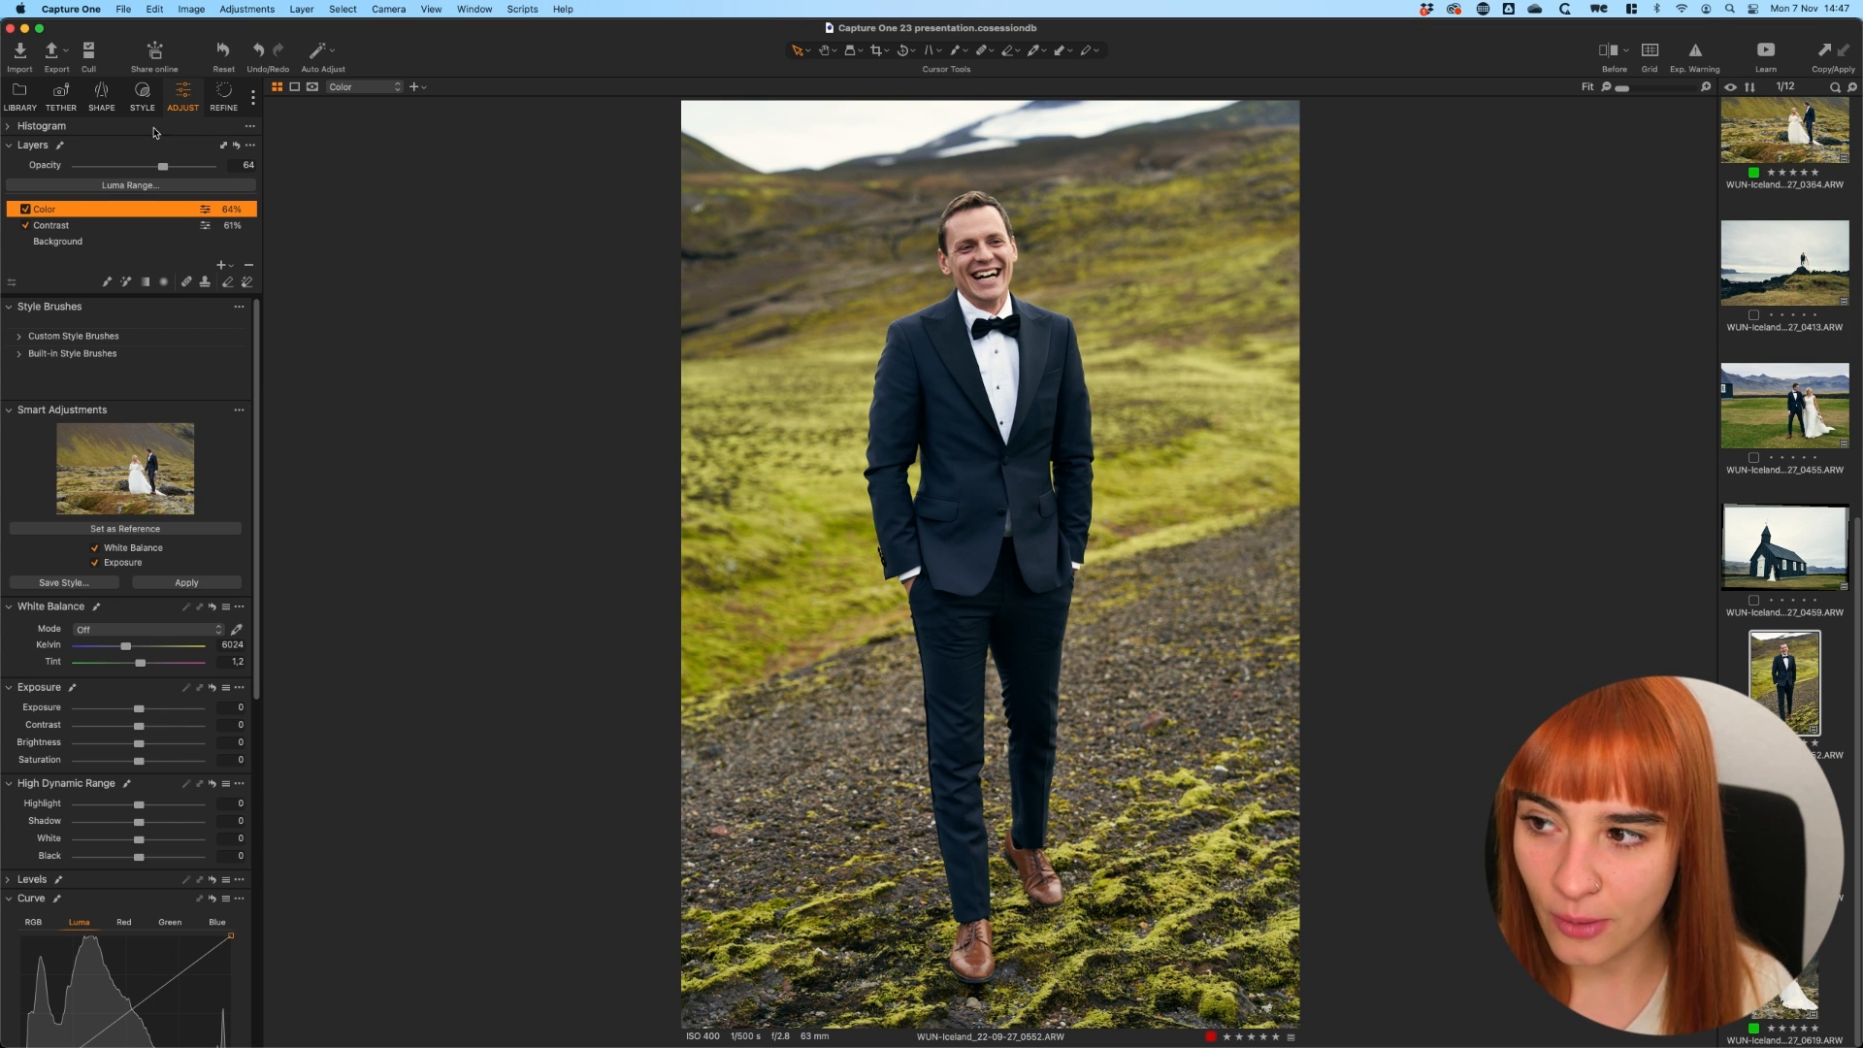
click(17, 97)
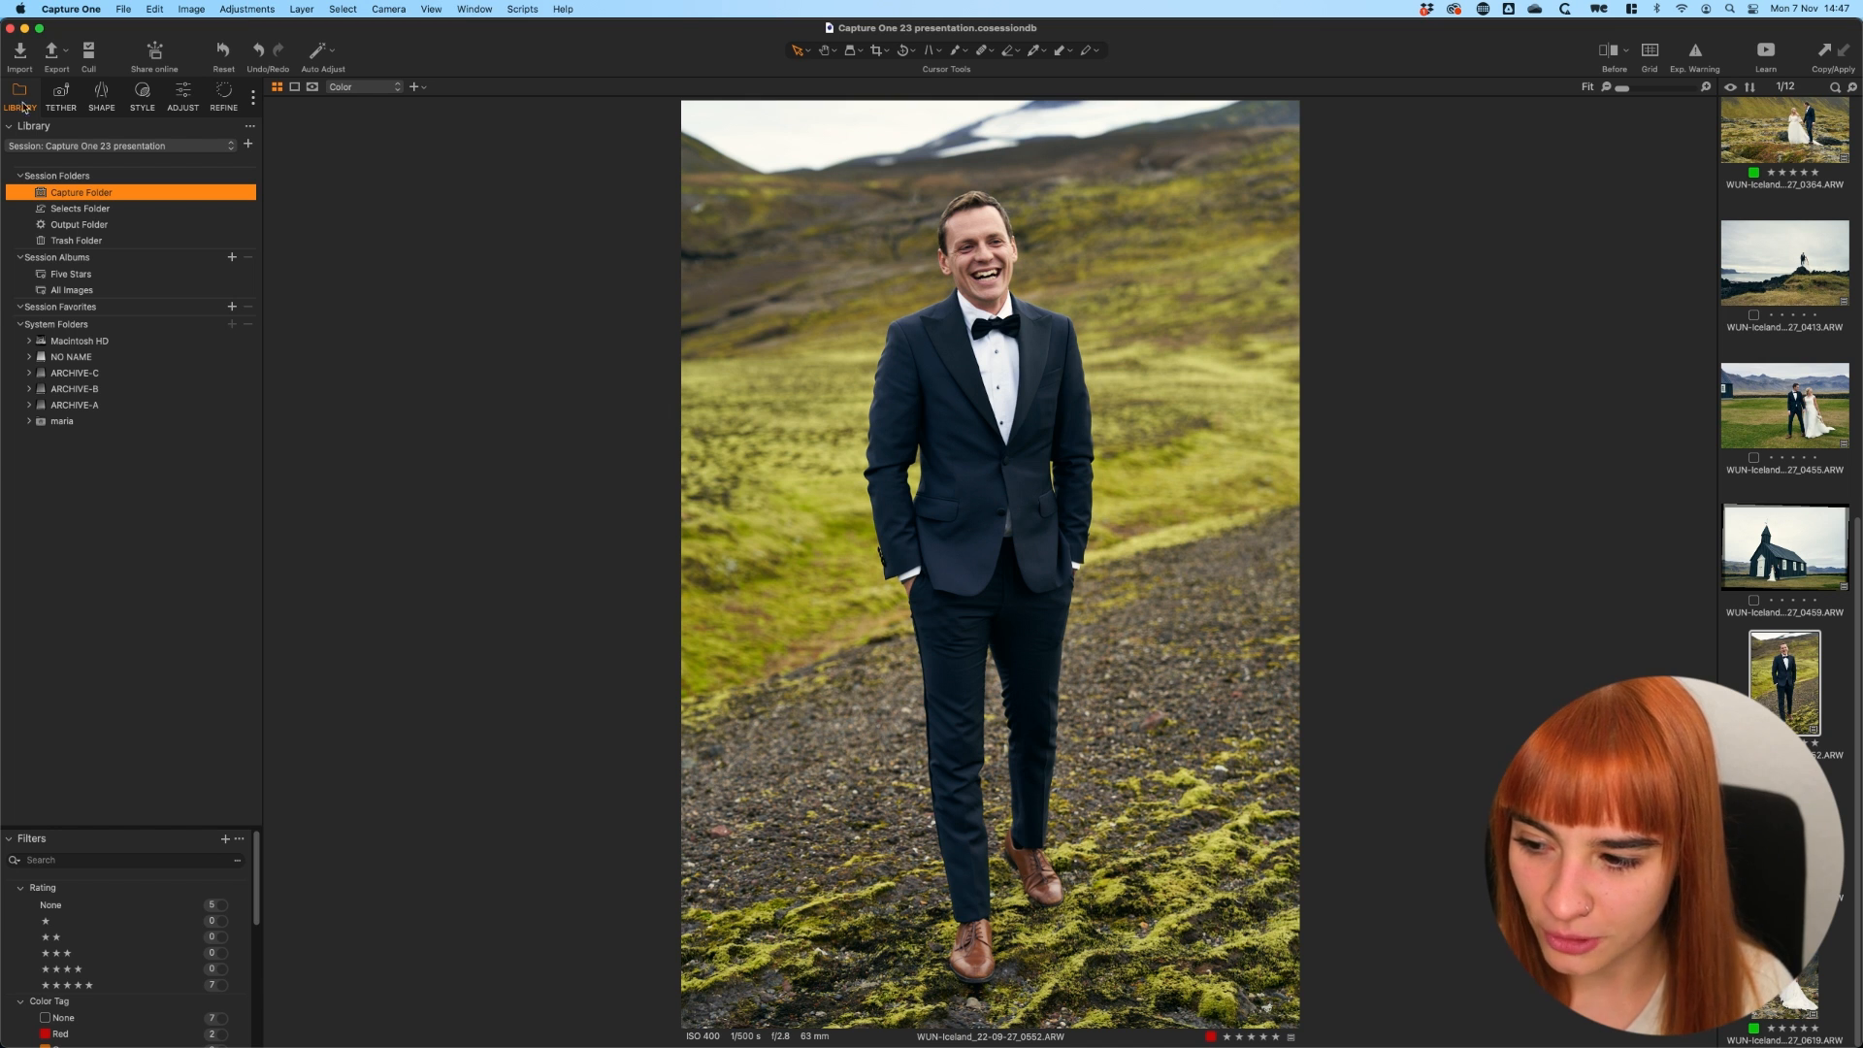
drag(265, 878, 256, 975)
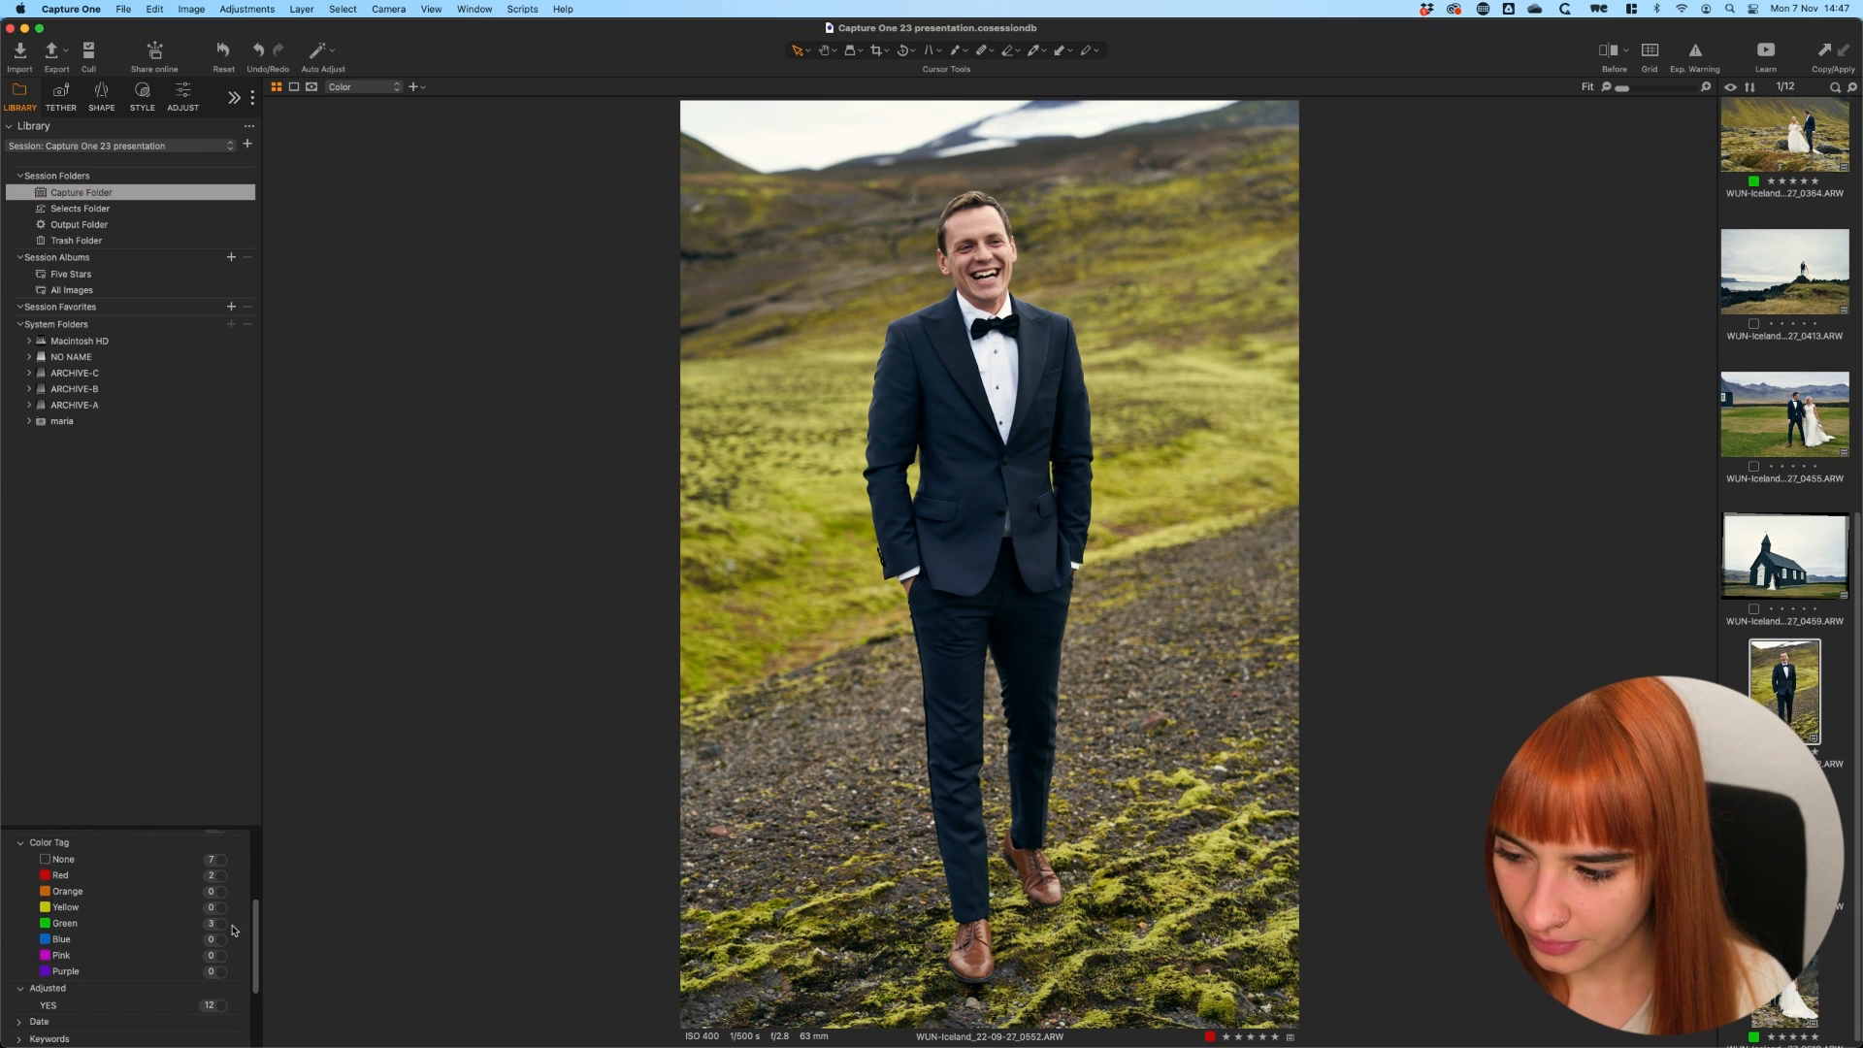
click(222, 924)
click(222, 876)
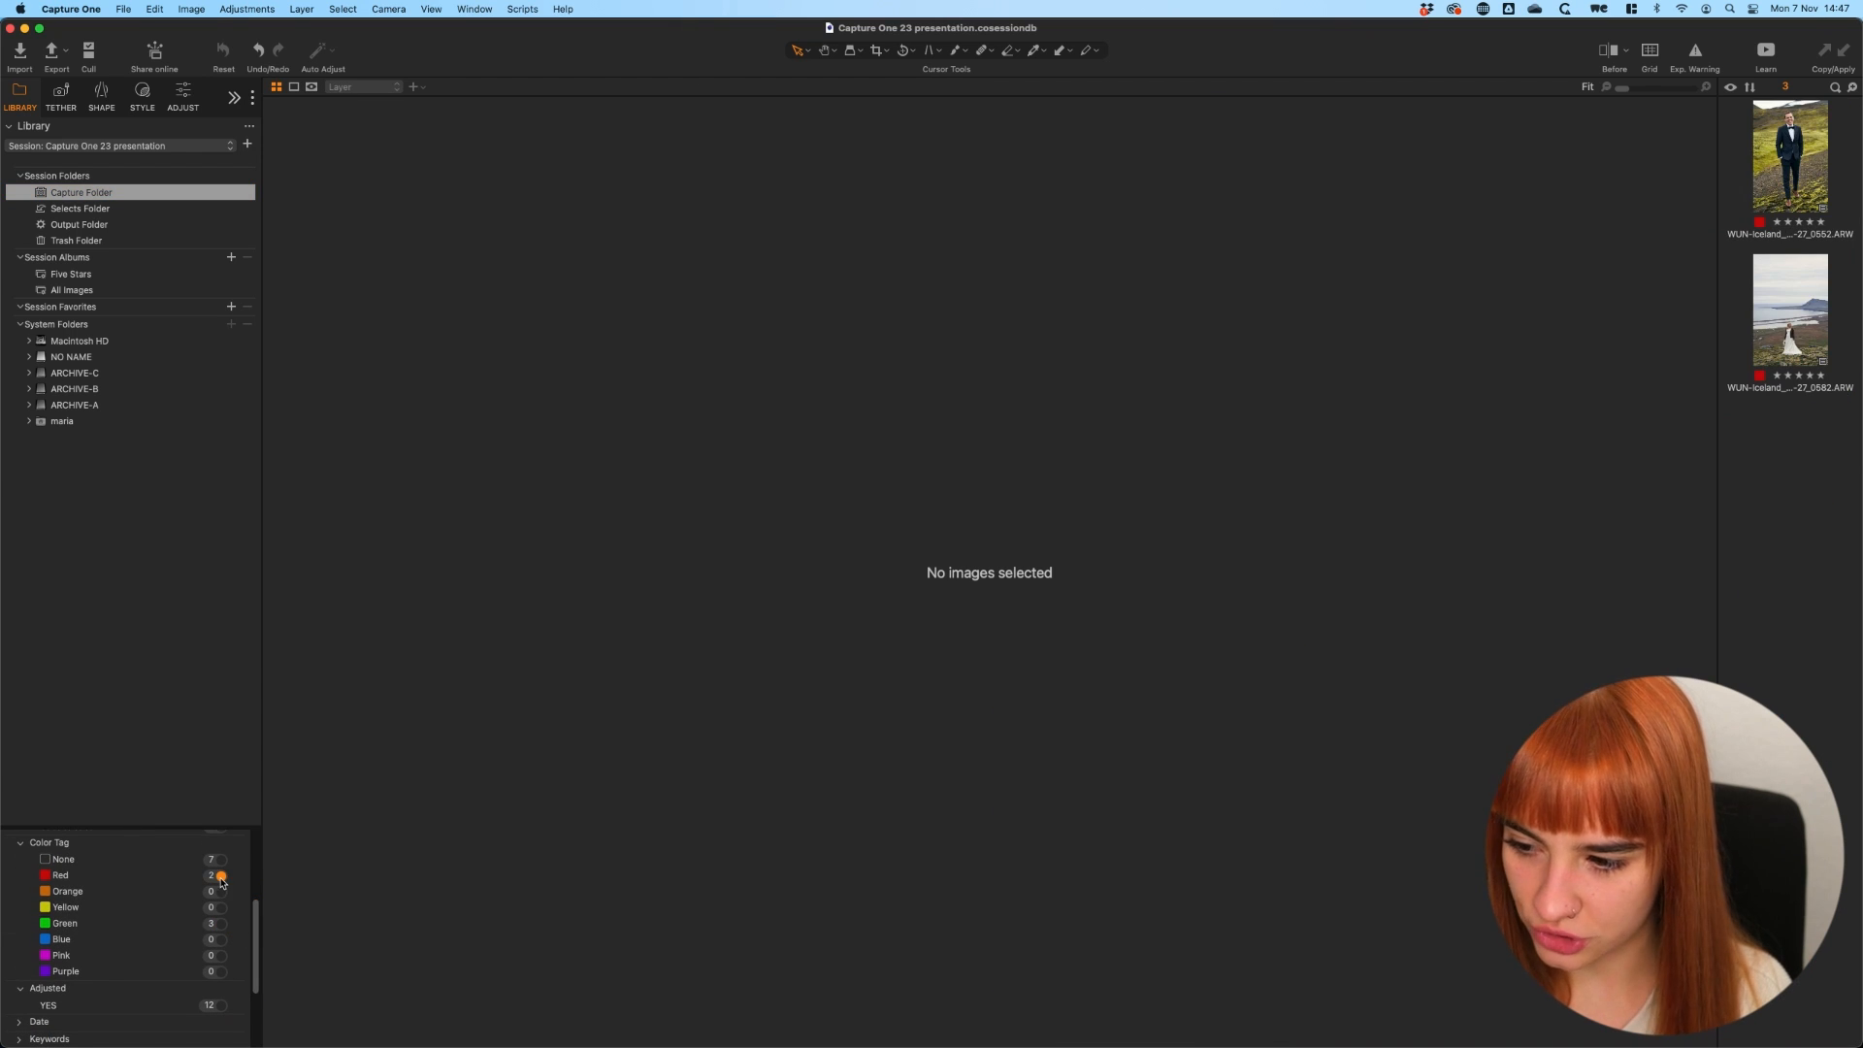
click(221, 924)
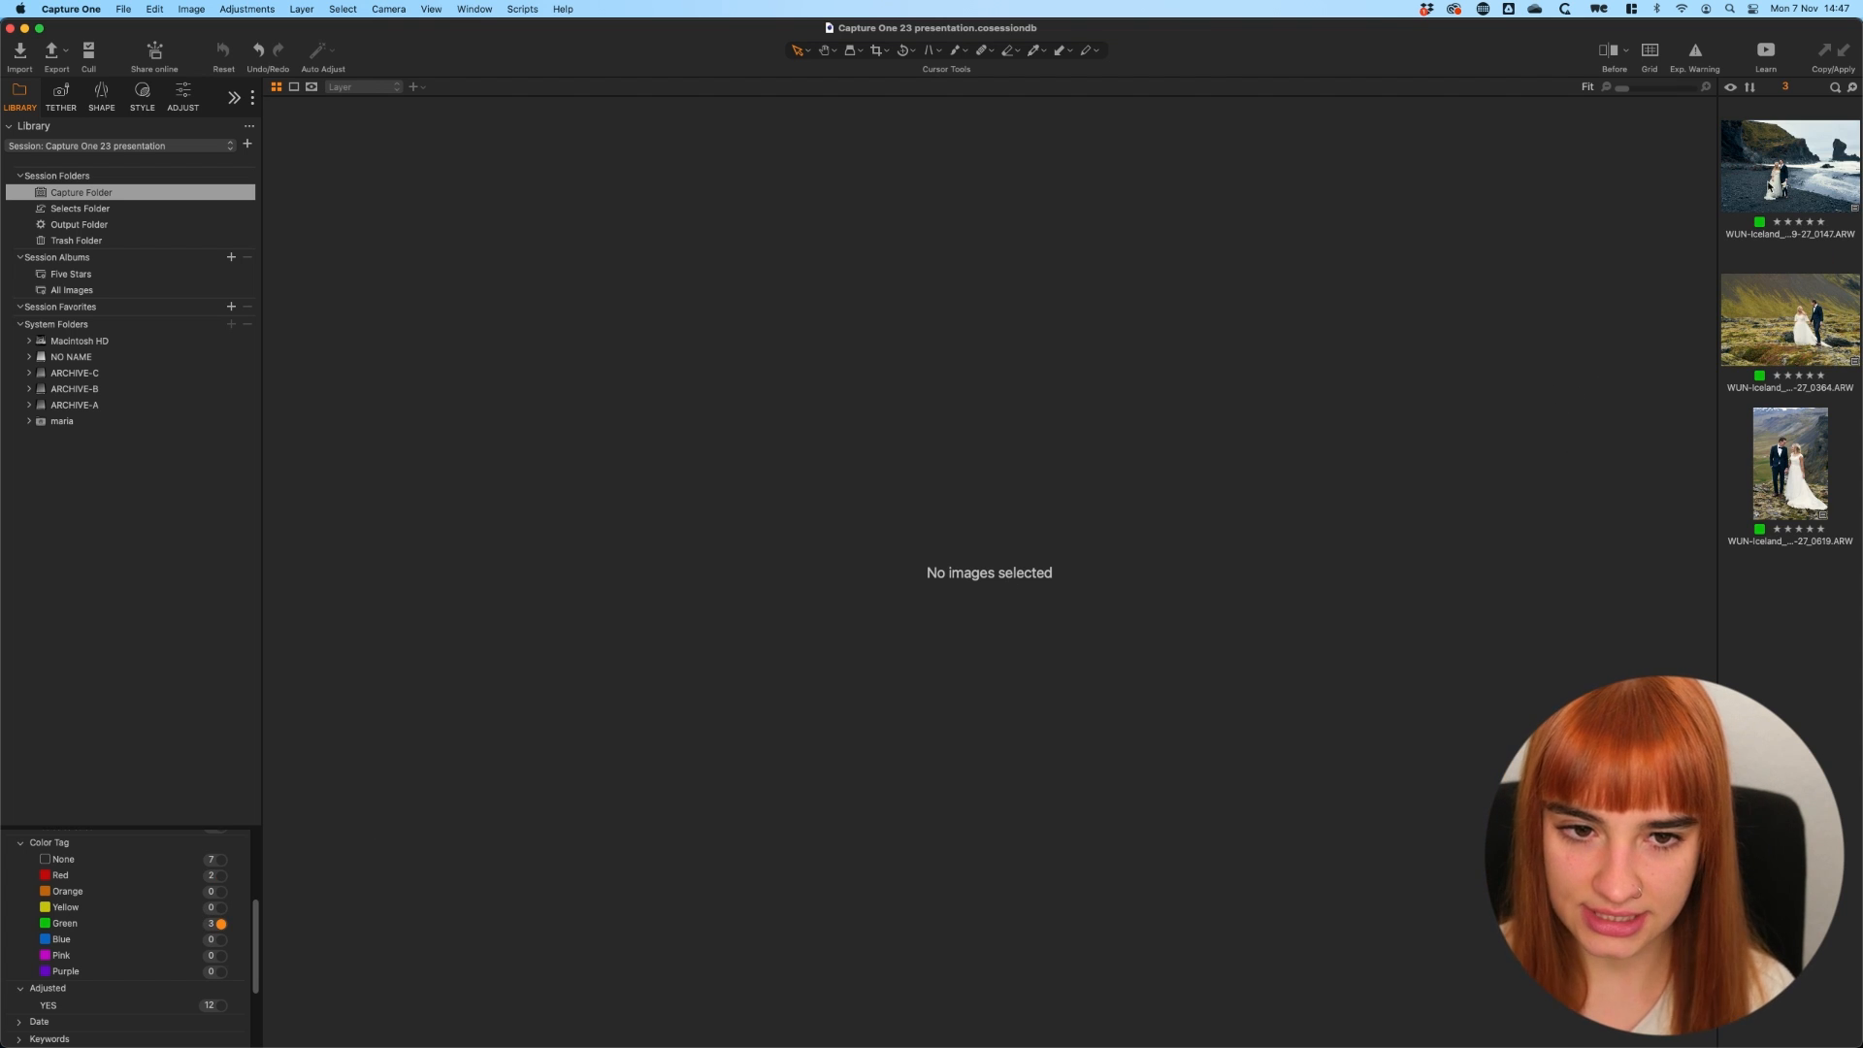
Select all green-tagged photos and create a cloned variant of each.
key(super+a)
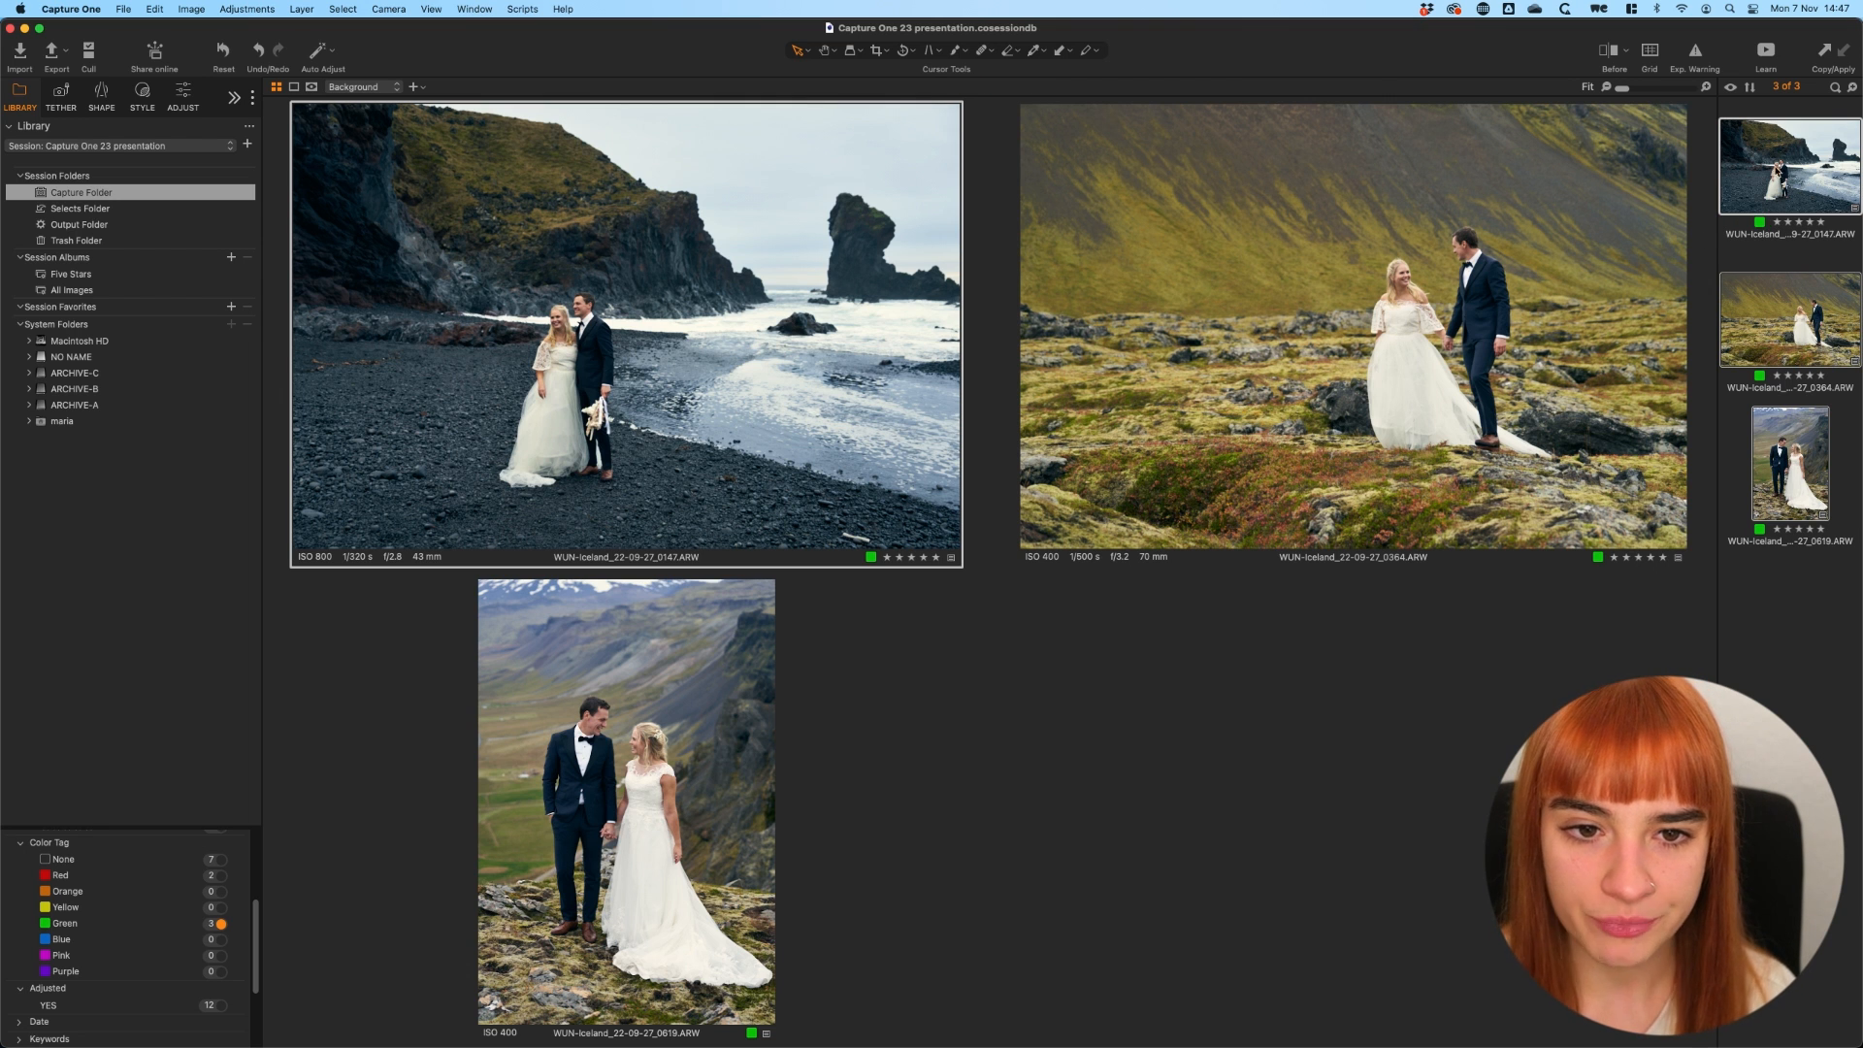
right_click(1765, 175)
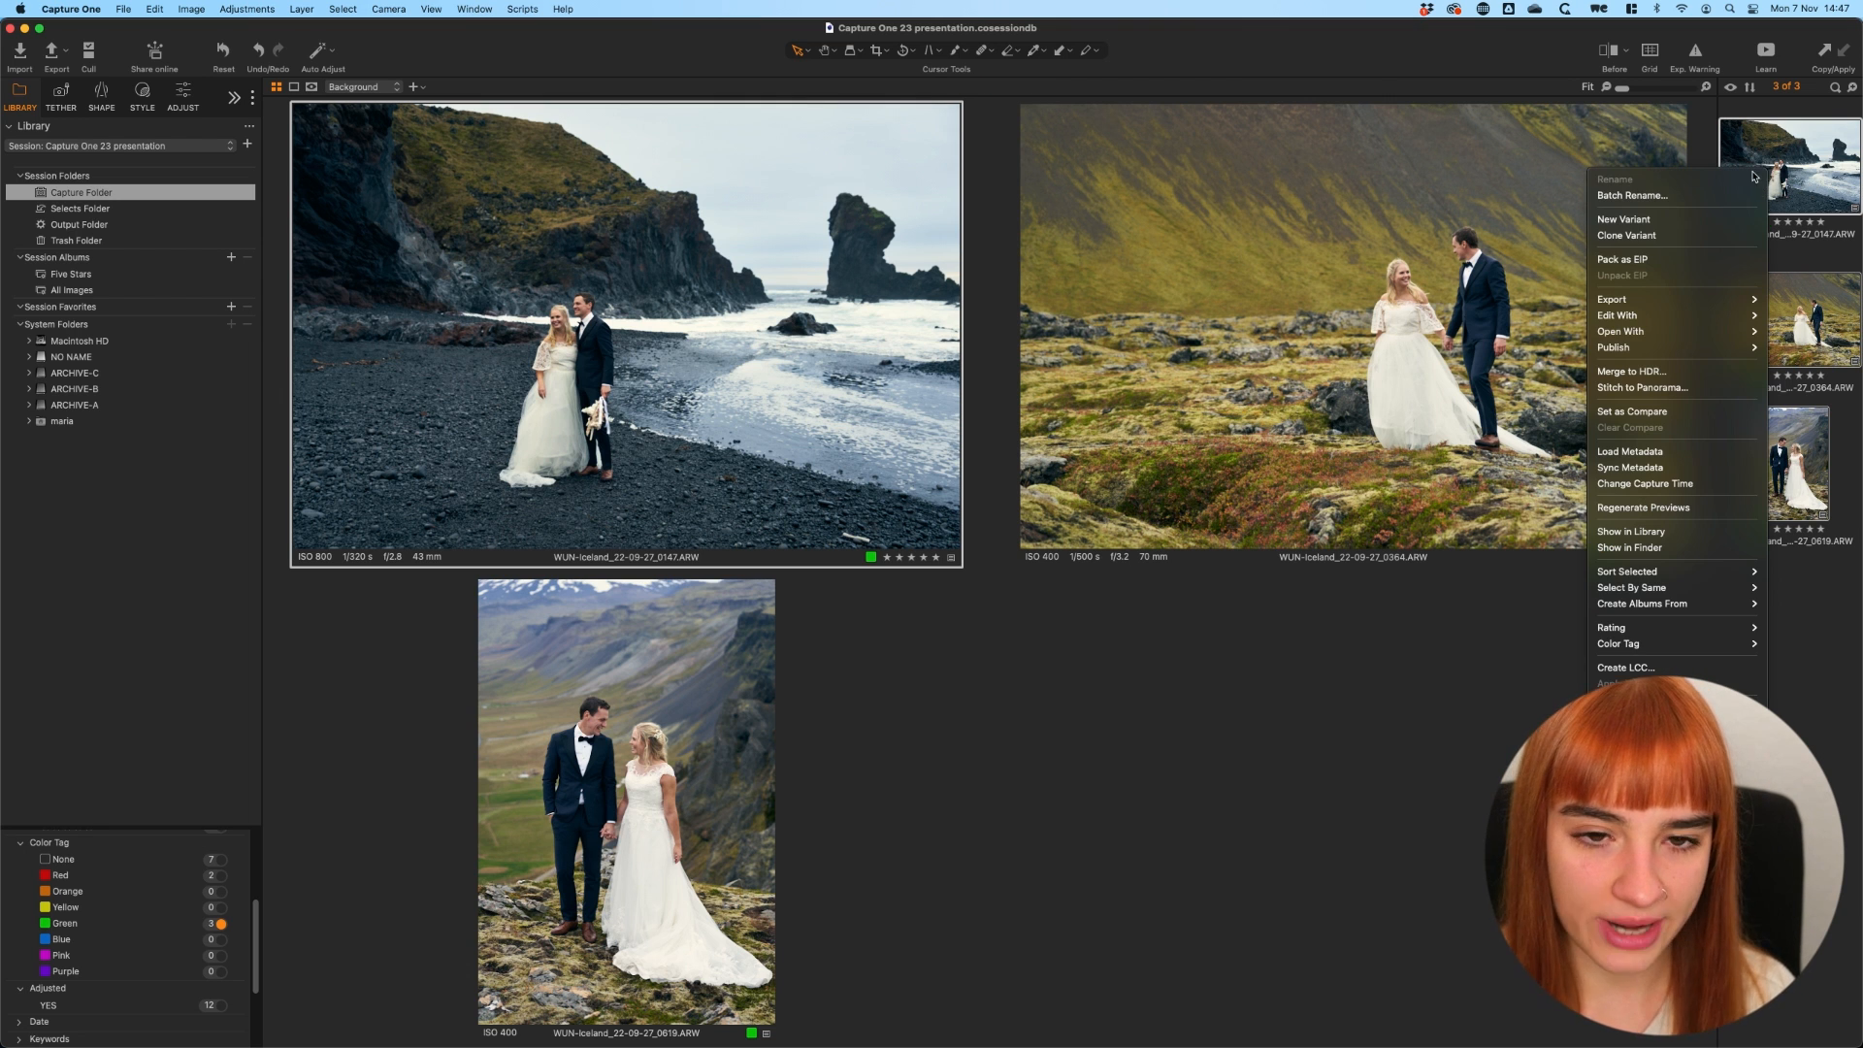
click(1649, 235)
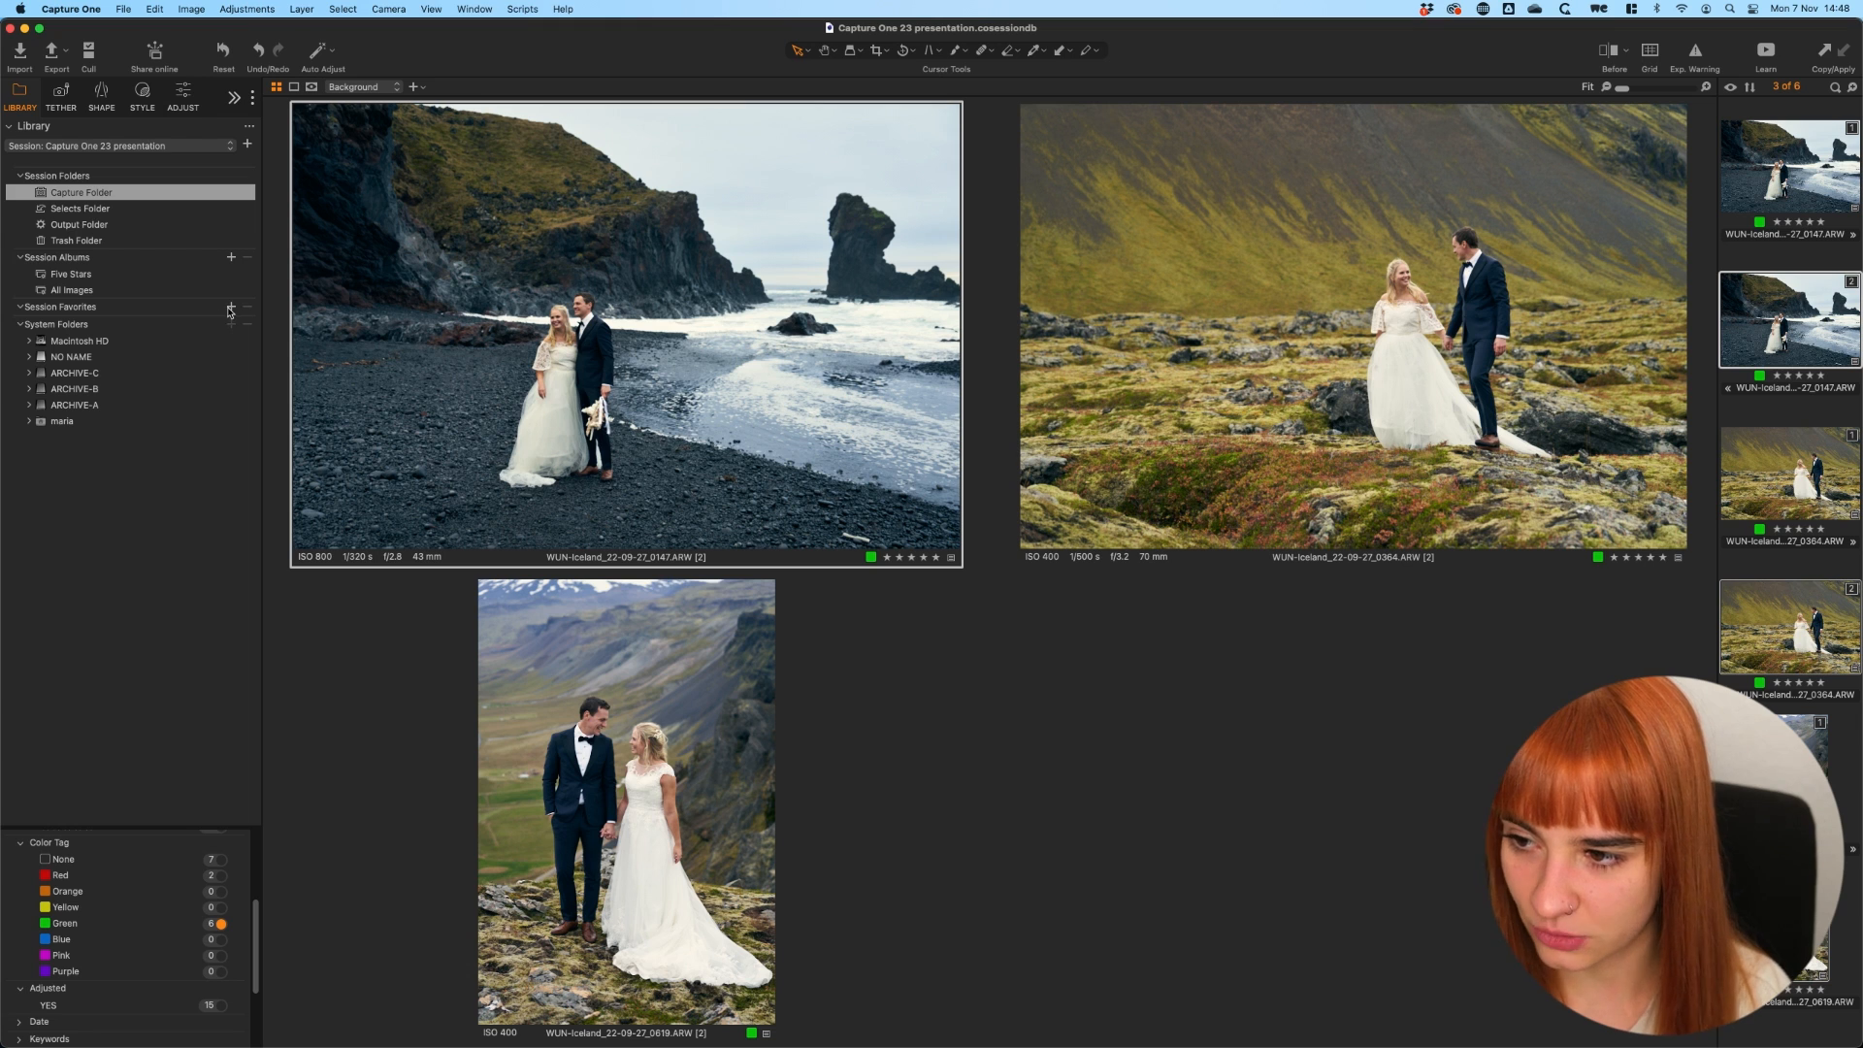
Create a session album named Black and White and add the selected cloned variants to it.
click(238, 259)
click(264, 267)
text(Black and White)
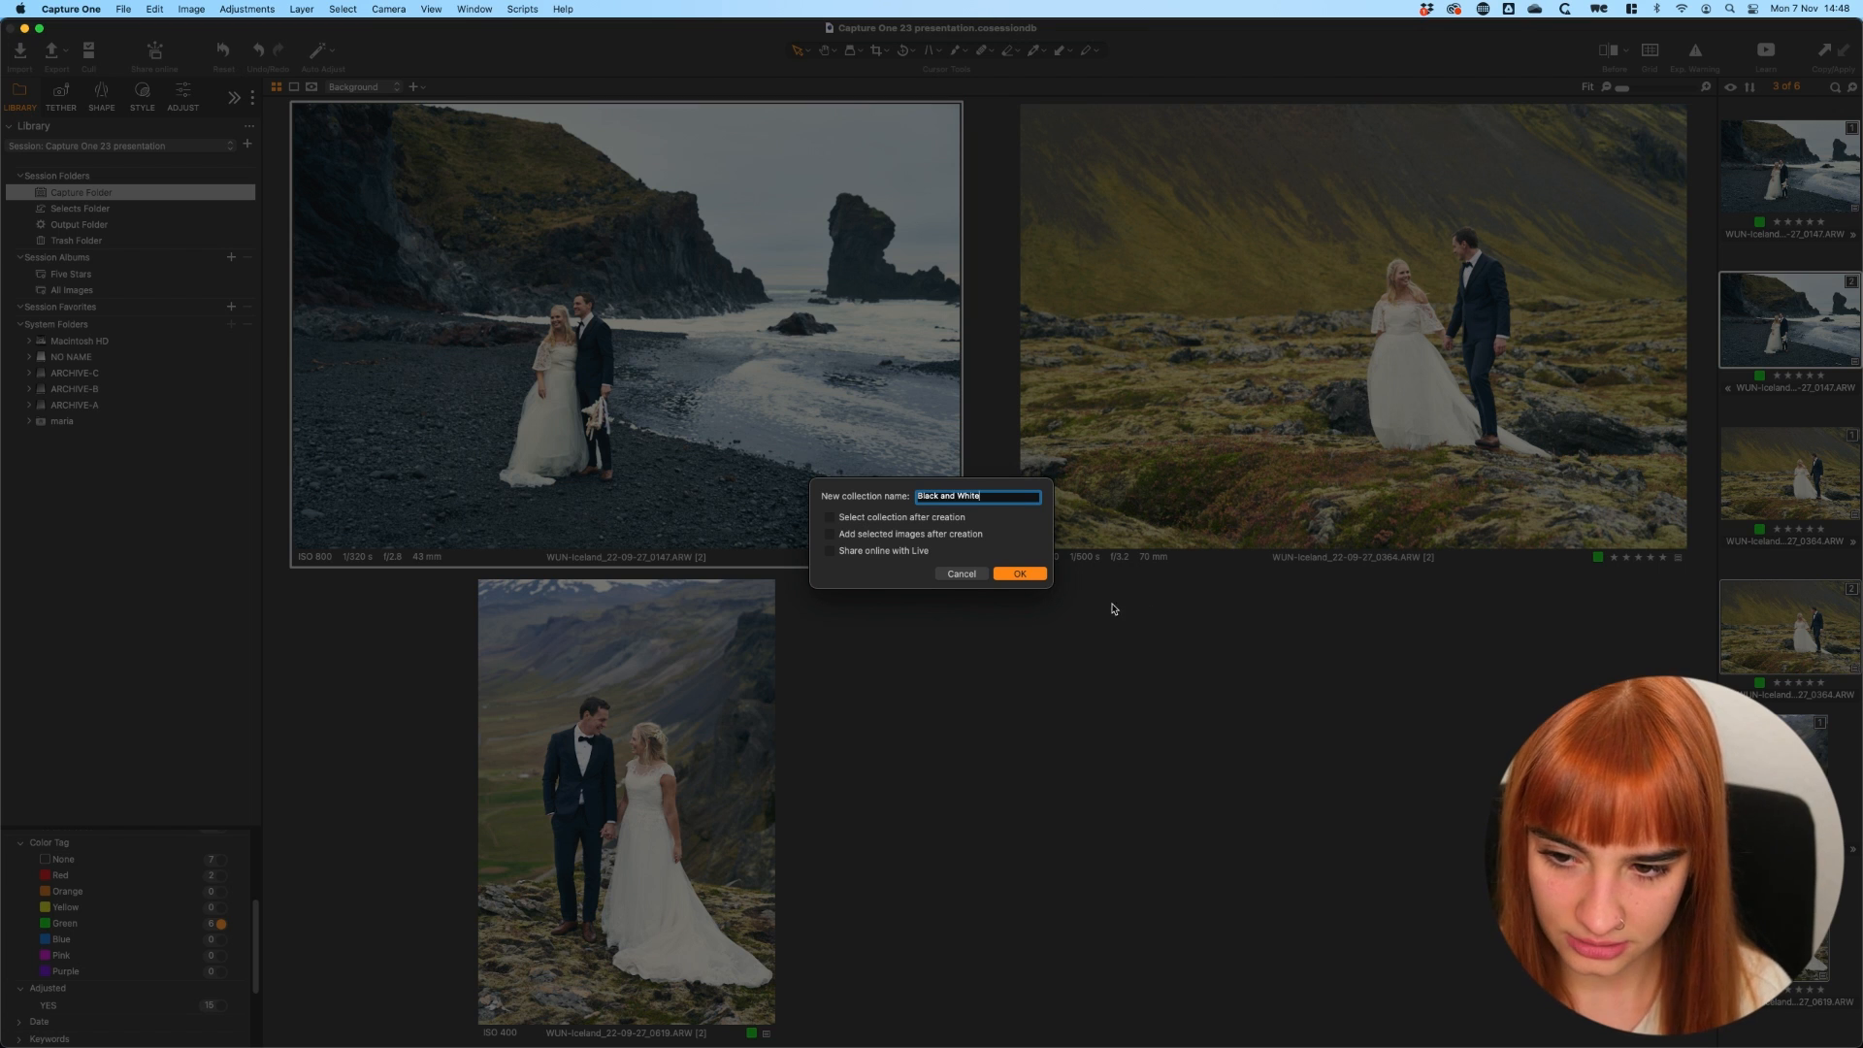
click(1020, 573)
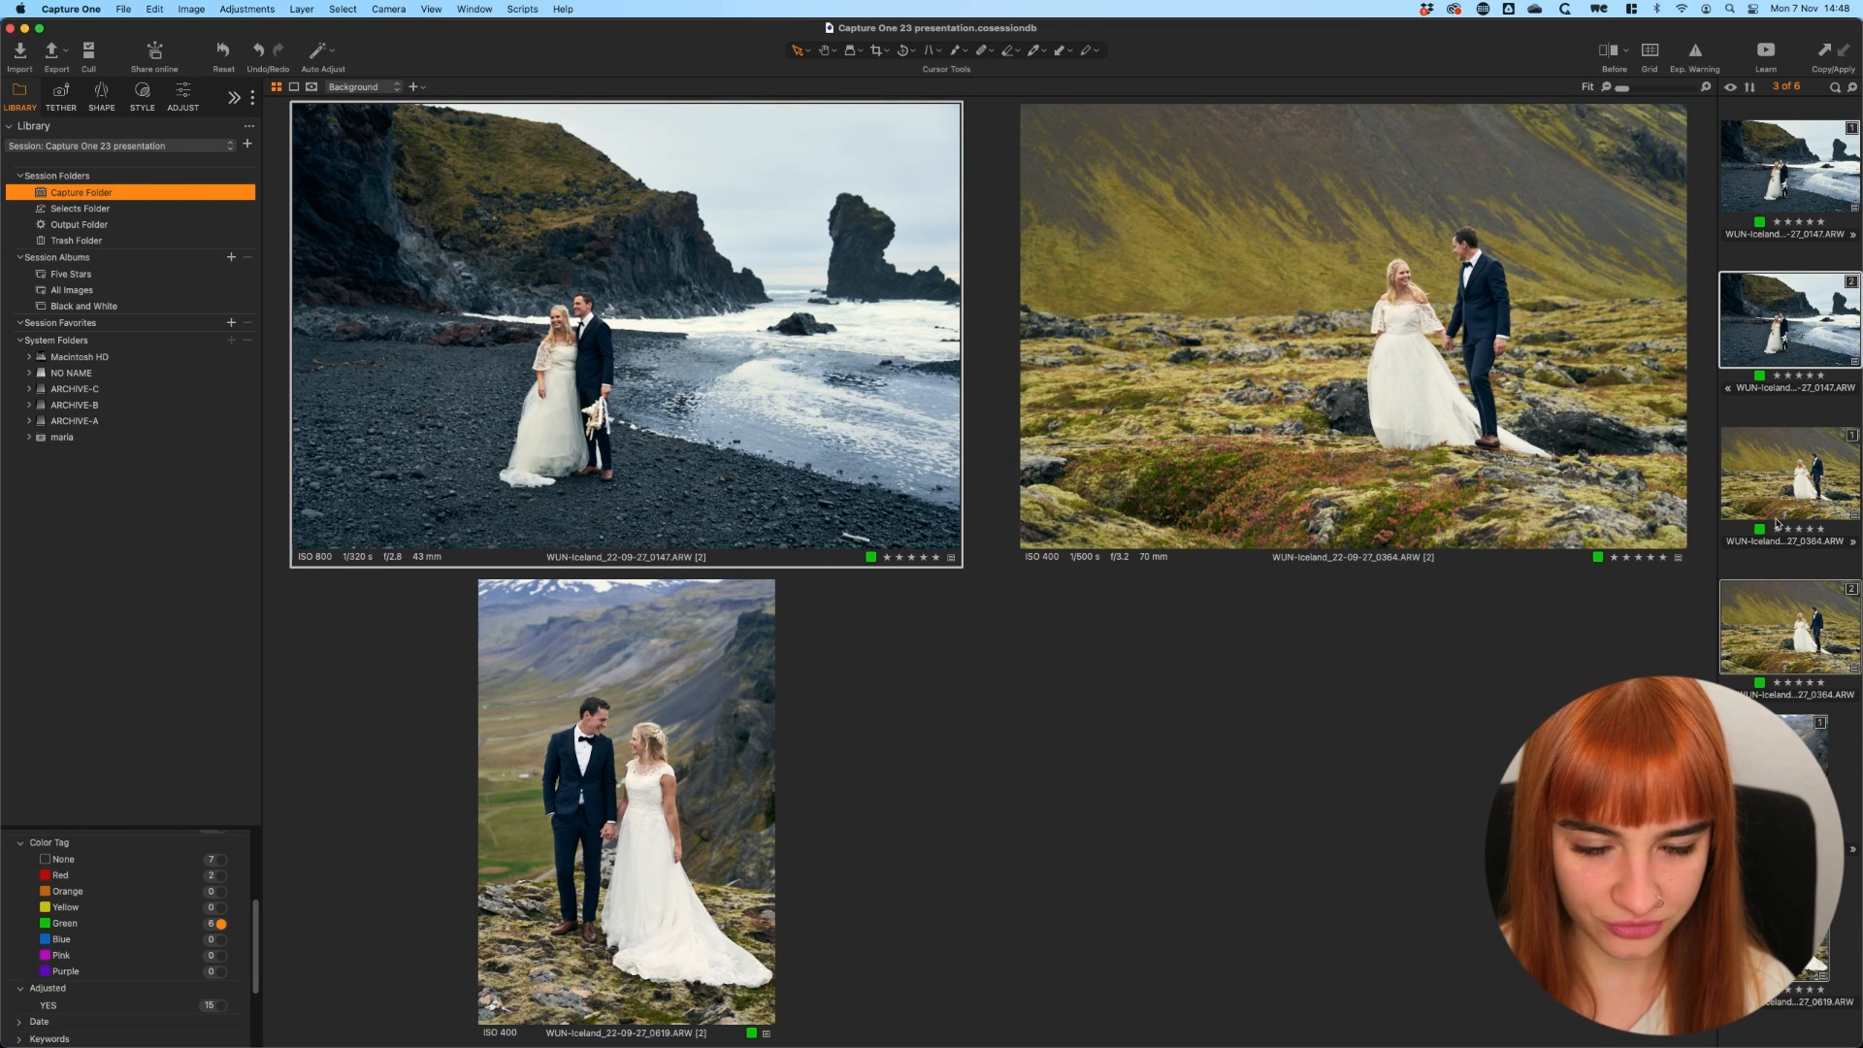
drag(1812, 318, 98, 306)
Convert all three cloned variants in the Black and White album by enabling Black & White on each.
click(107, 307)
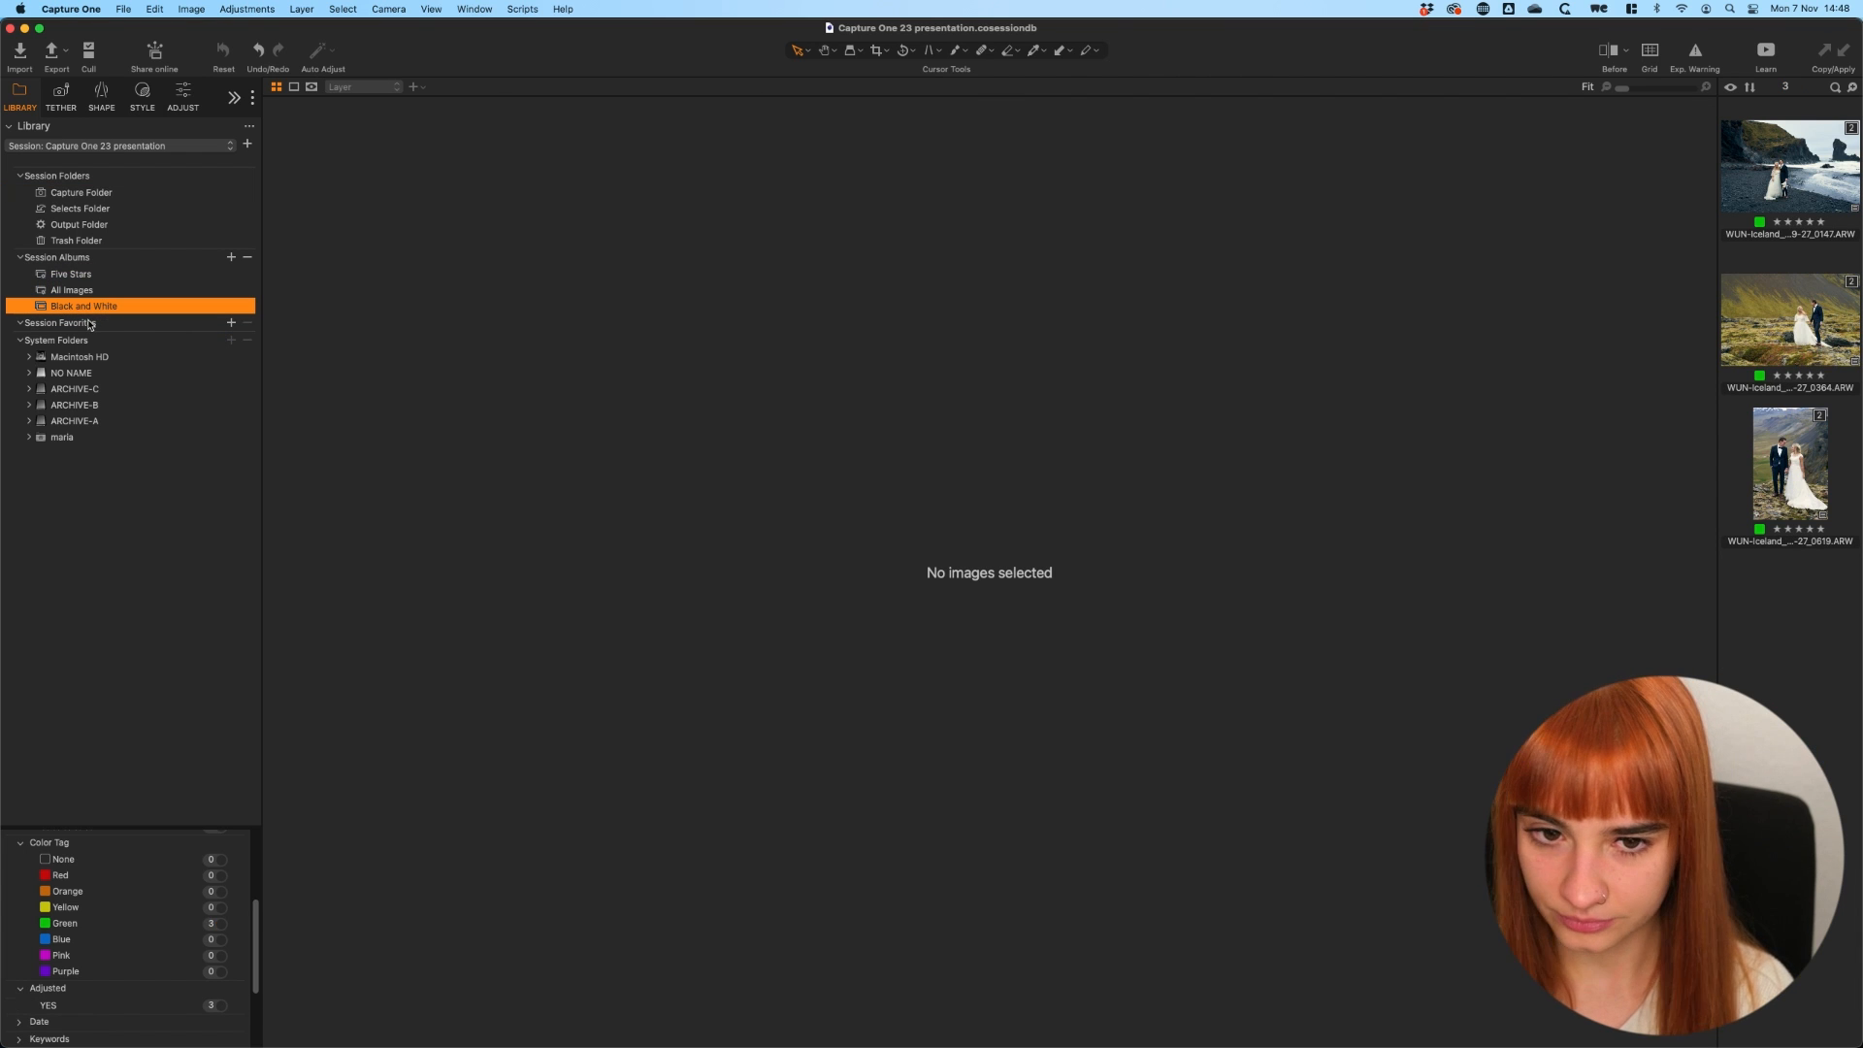
click(1795, 198)
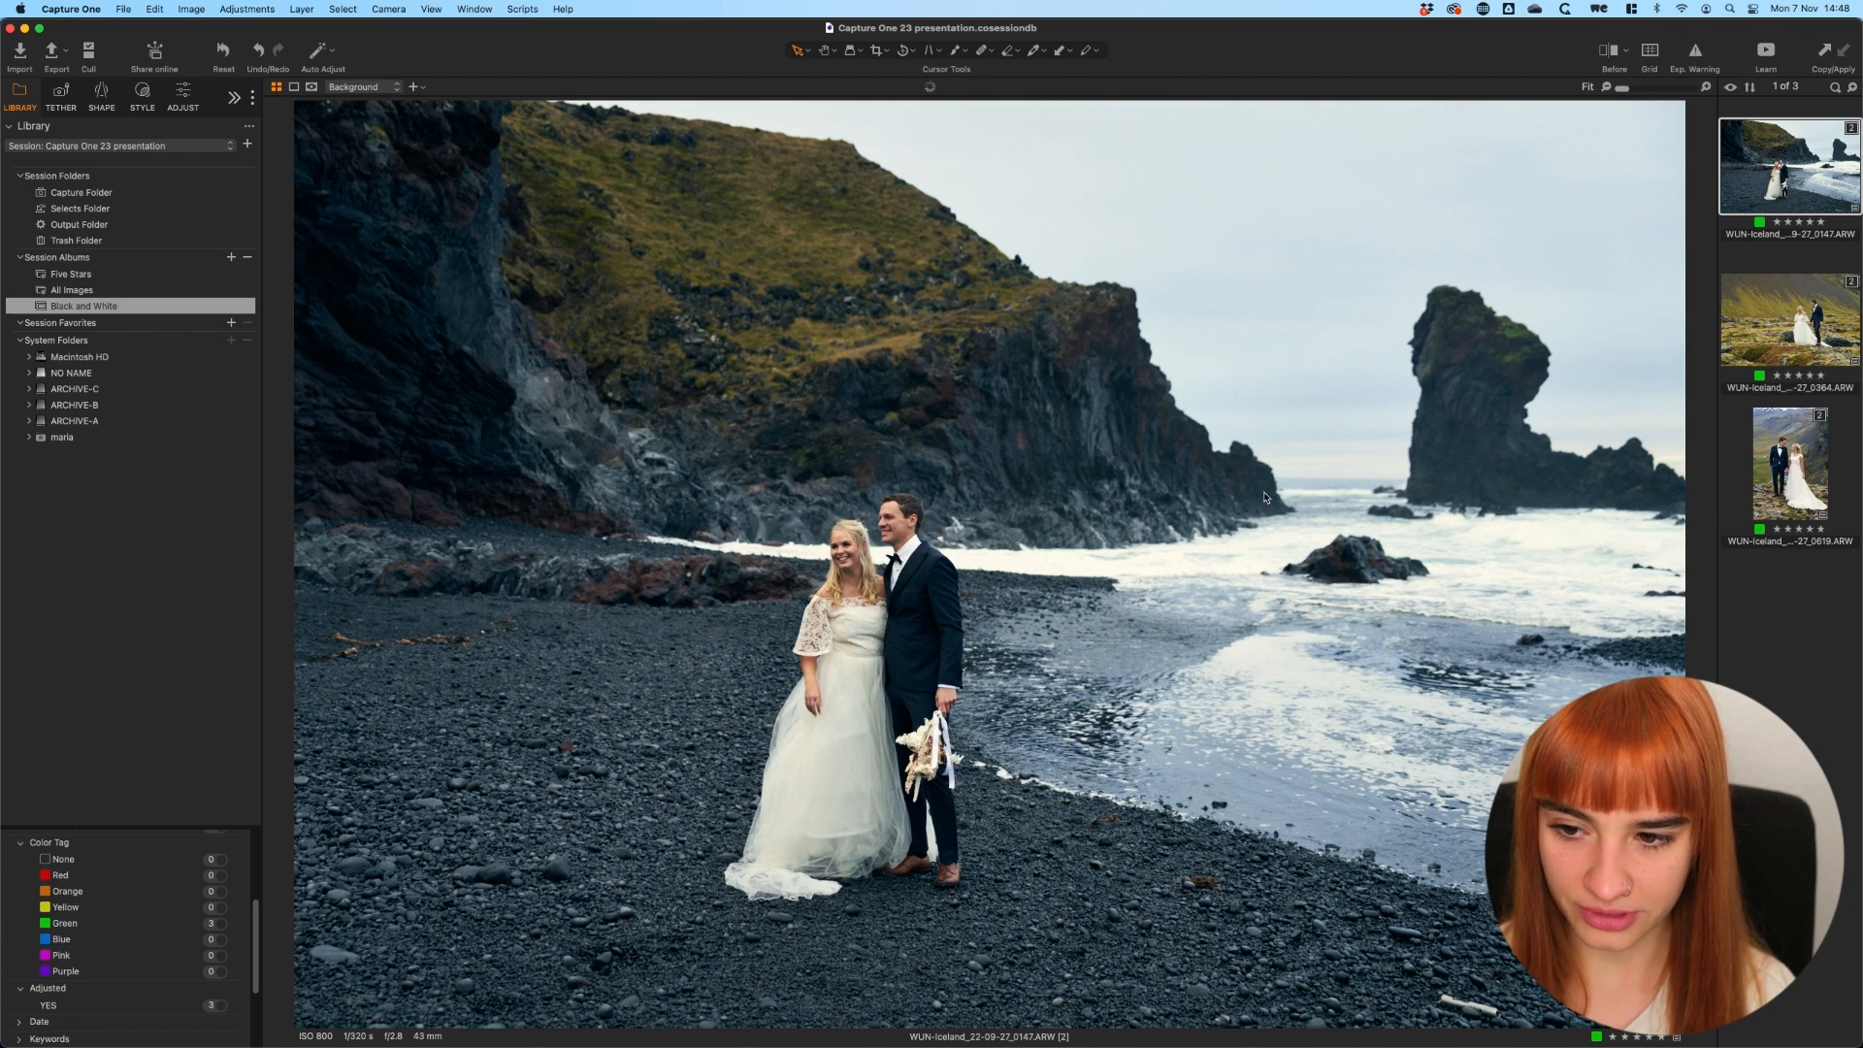
key(super+a)
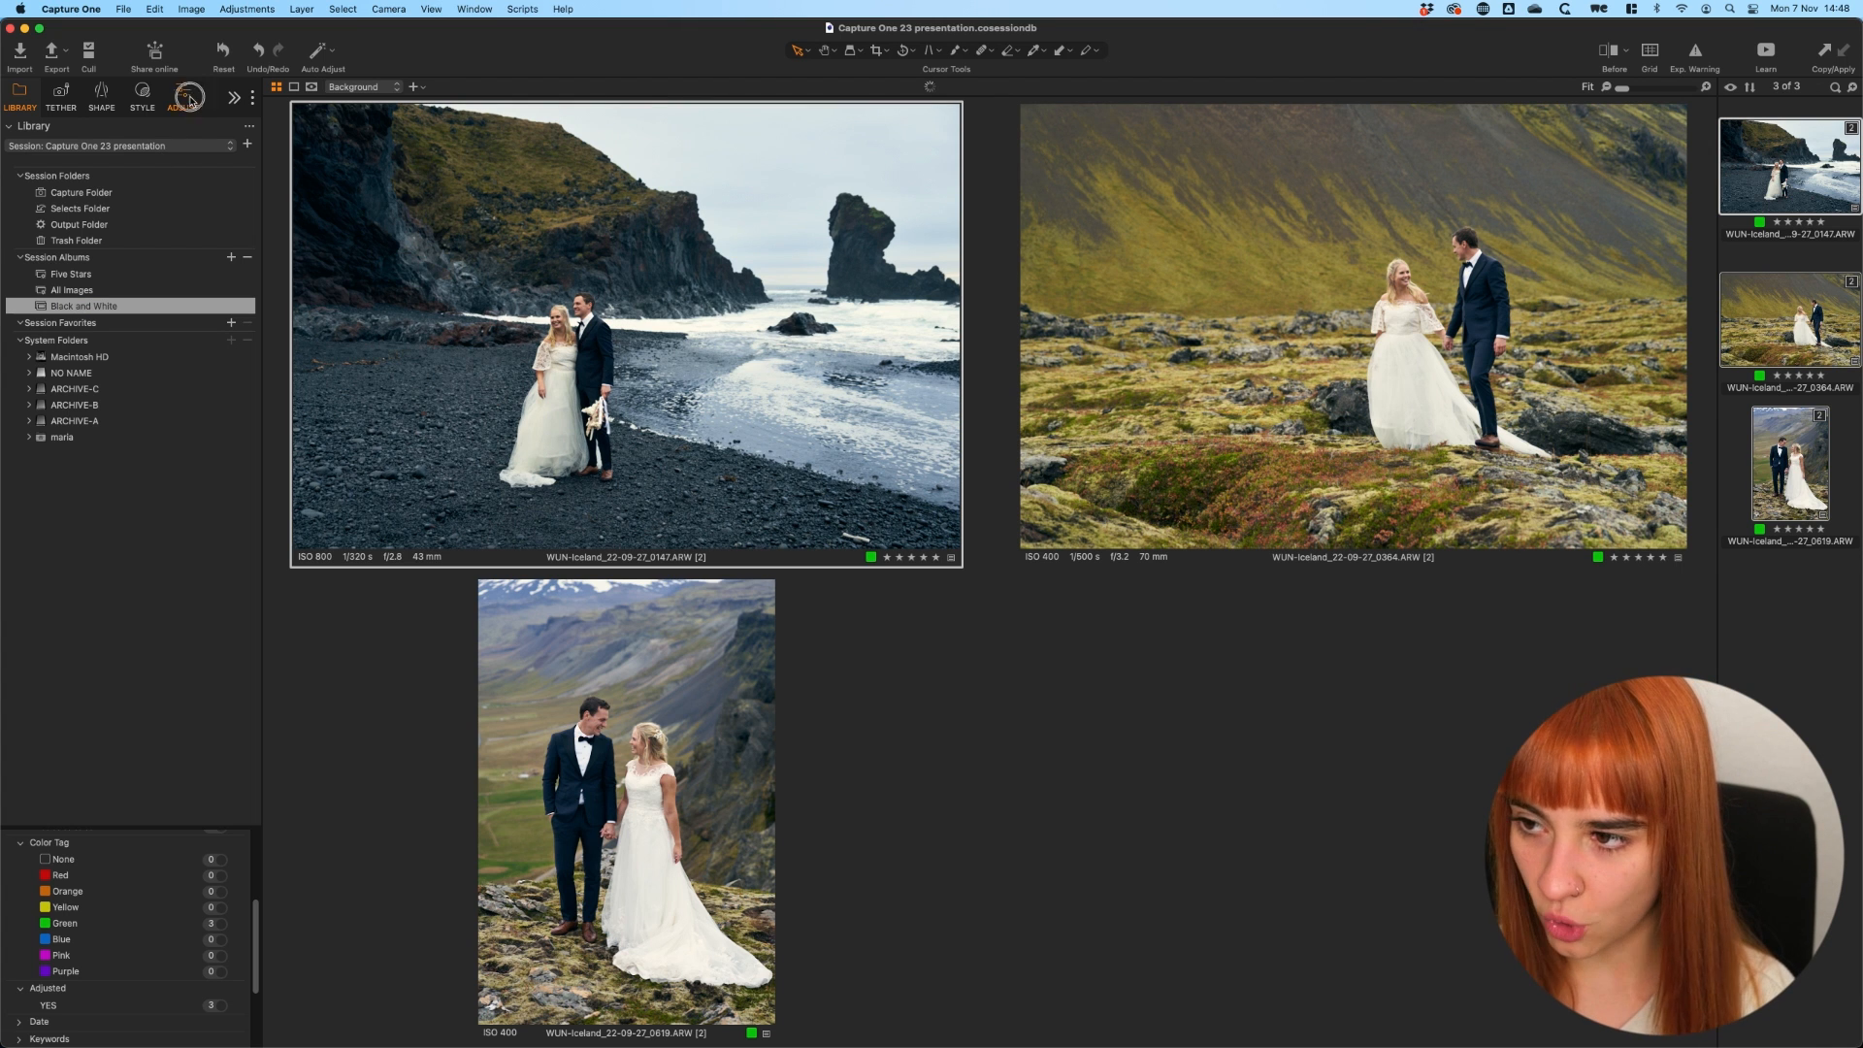
drag(254, 673, 266, 998)
click(130, 791)
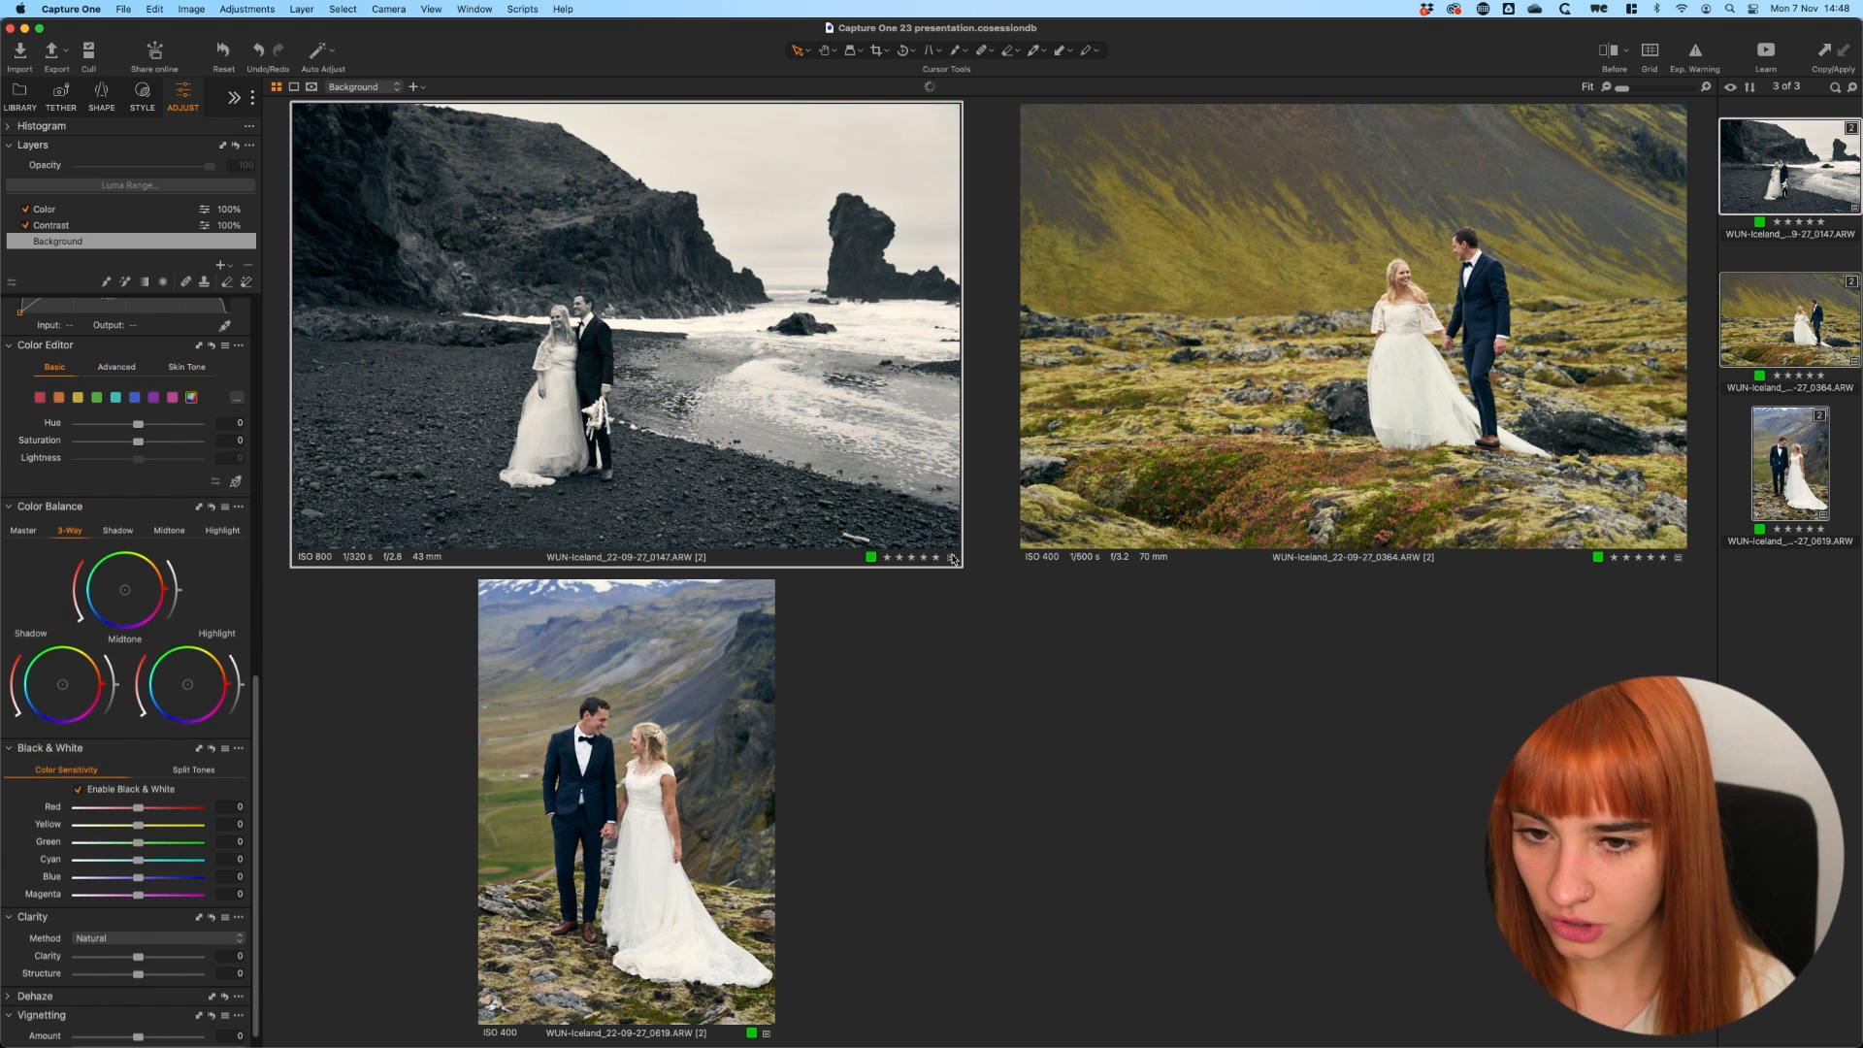
click(1290, 453)
click(132, 792)
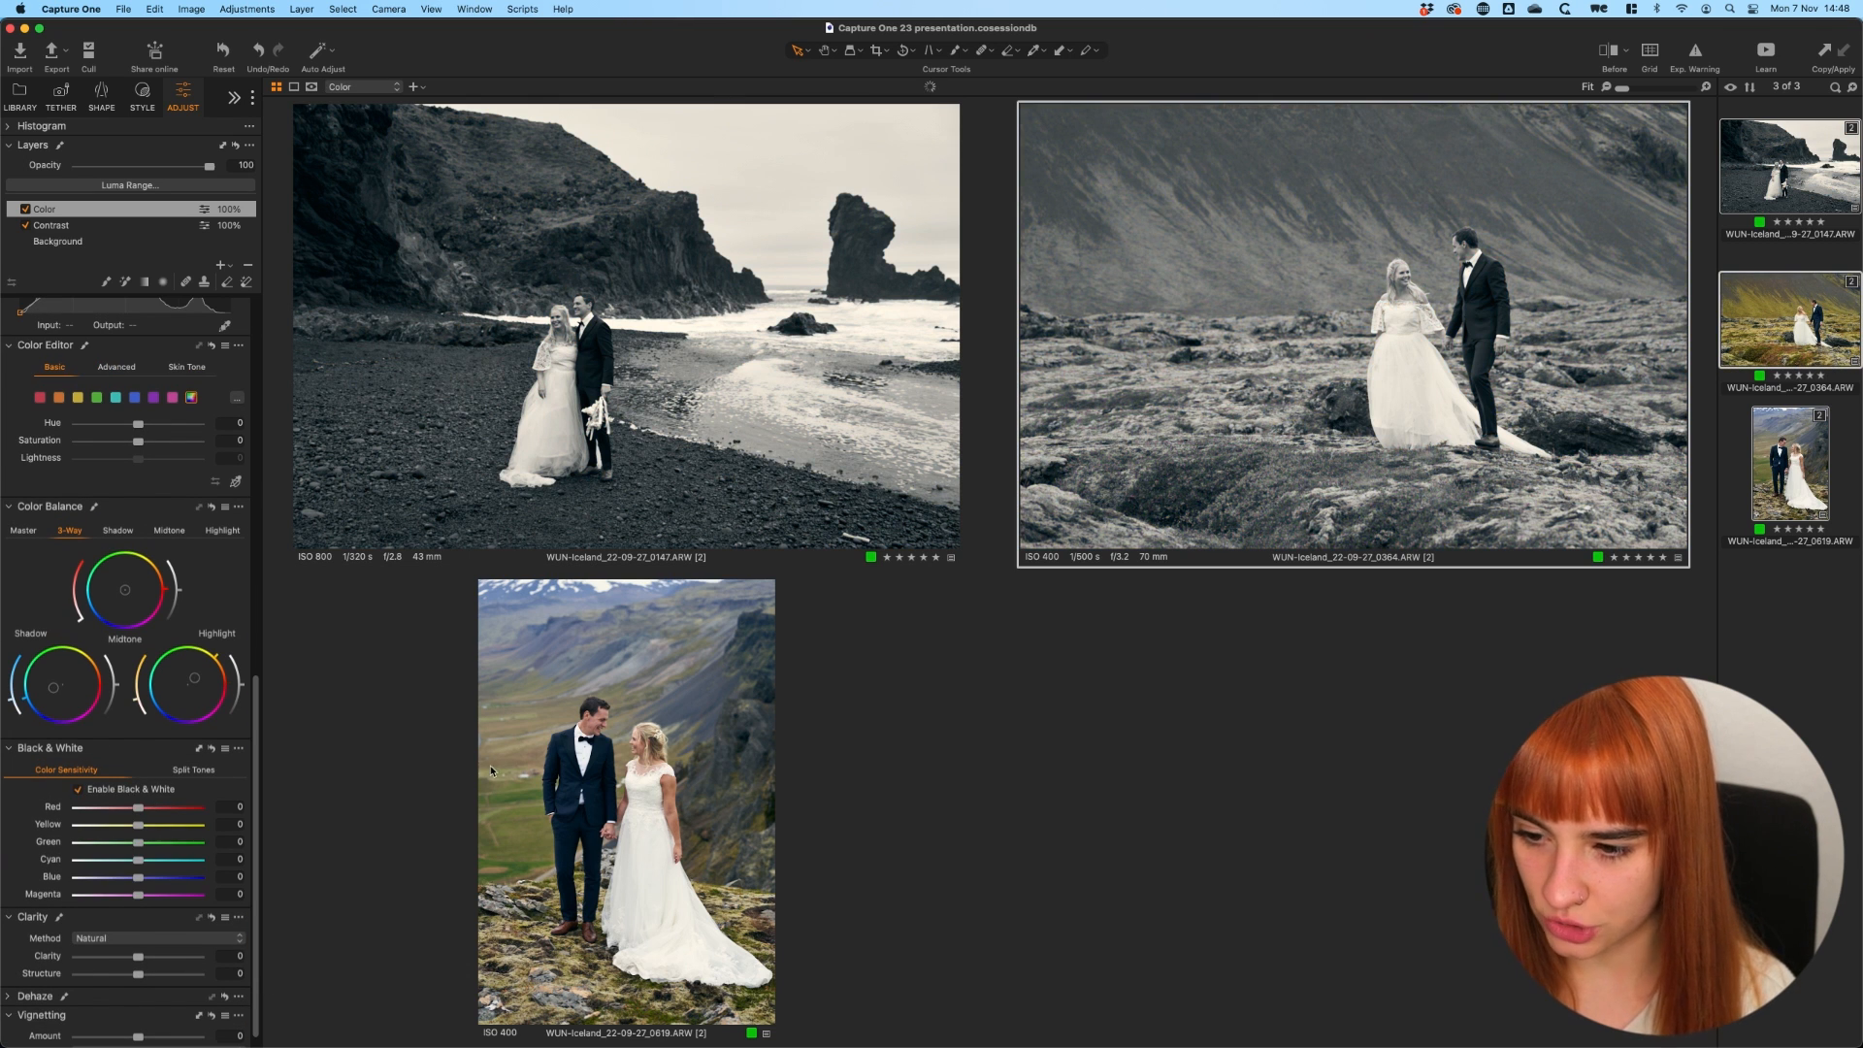
click(579, 761)
click(113, 791)
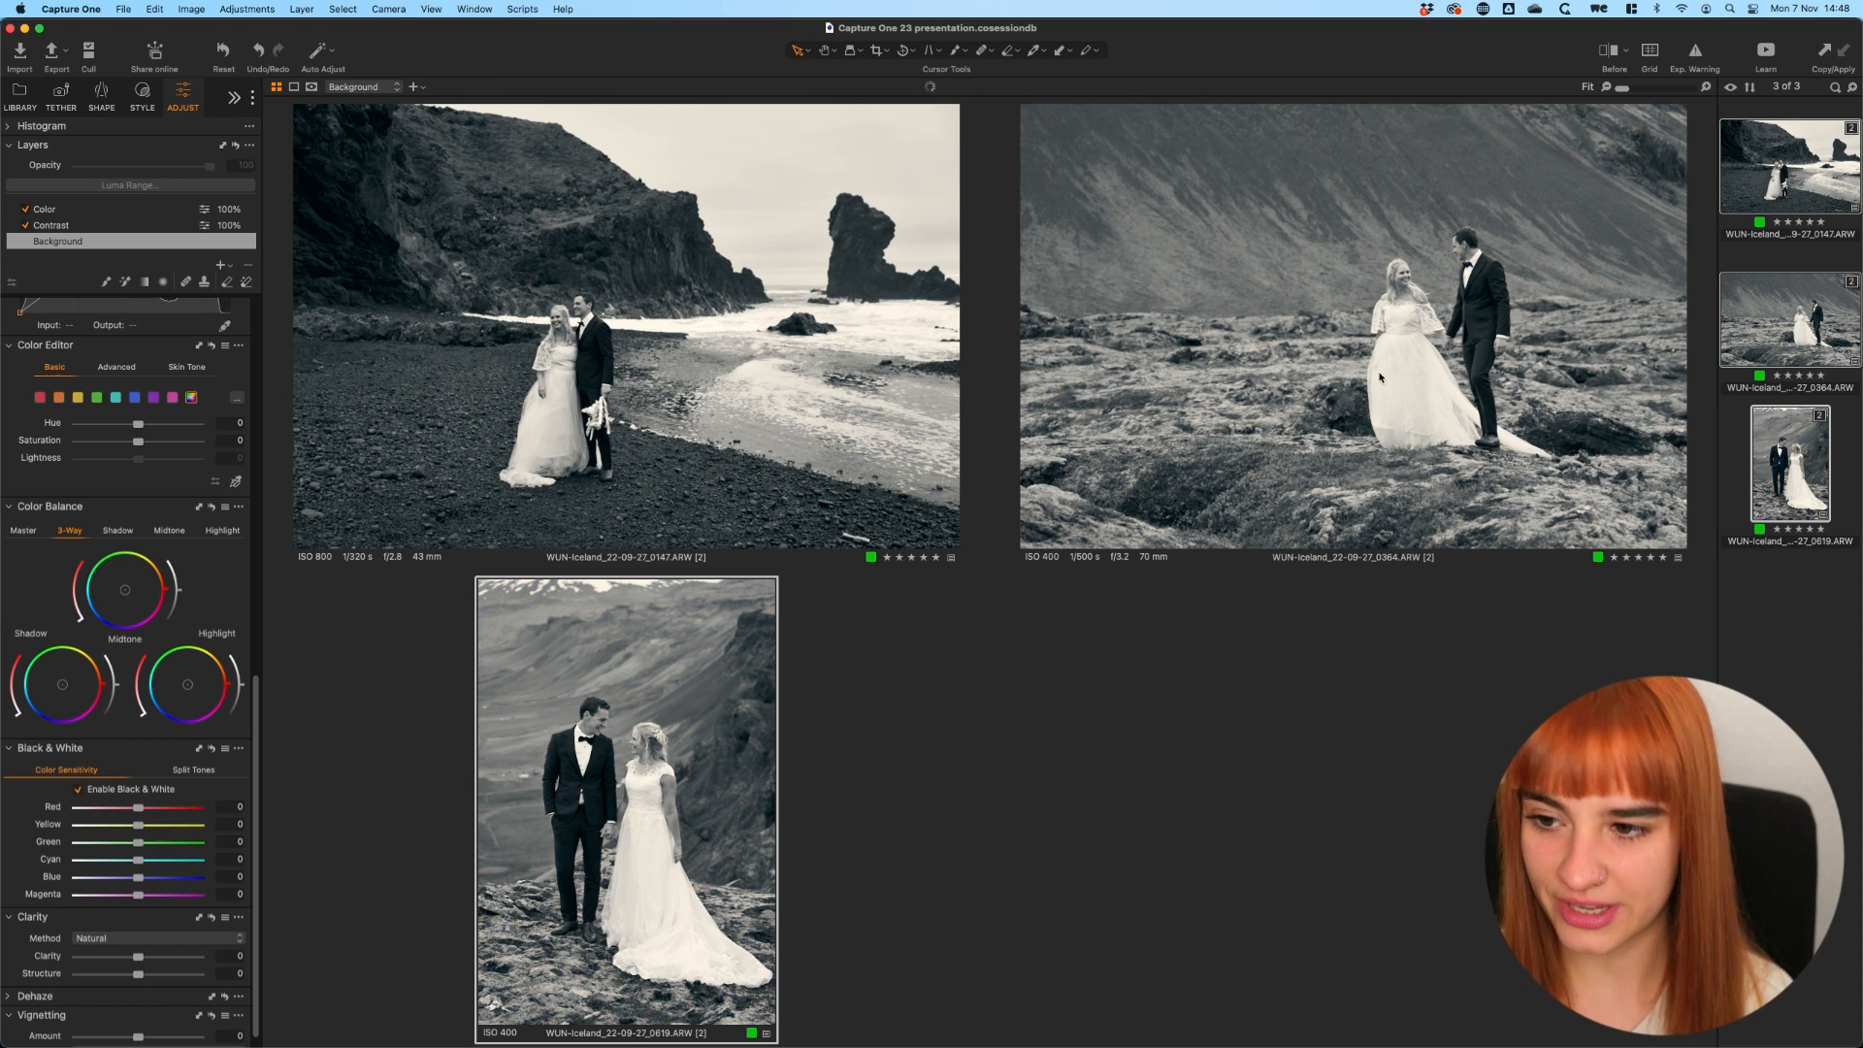